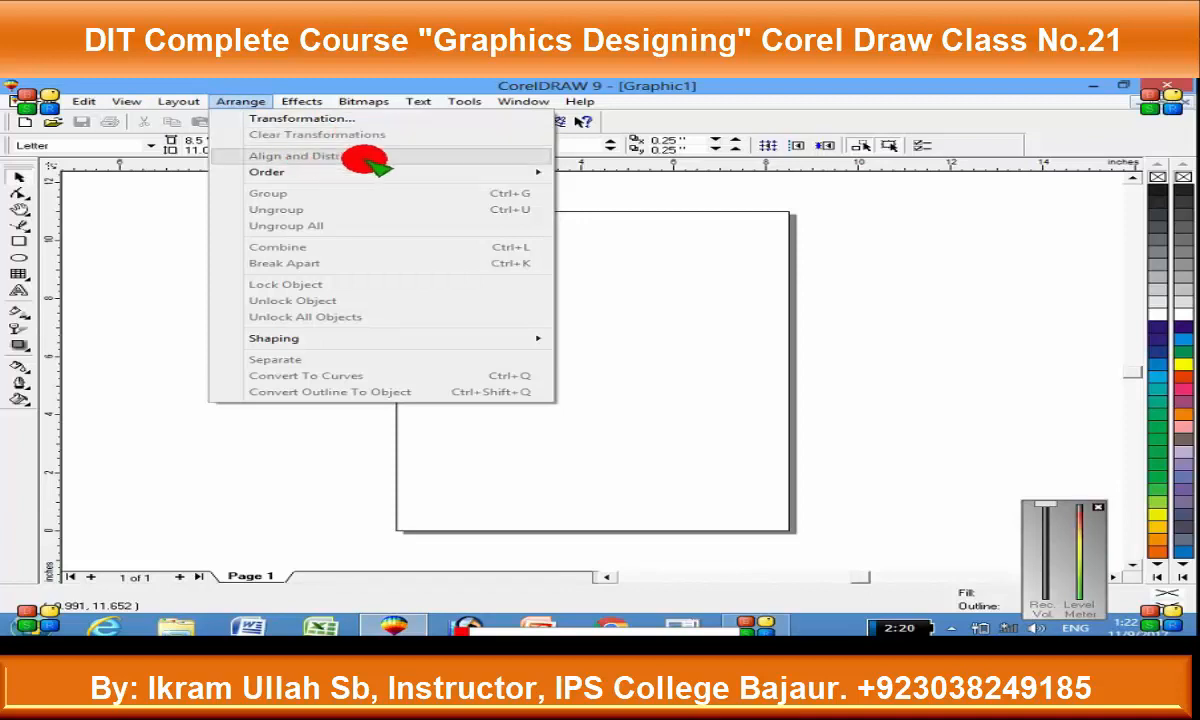
# Step: Draw a rectangle about 2.58 by 1.54 inches, fill it with cyan, and place three copies in a row across the page
pyautogui.click(539, 313)
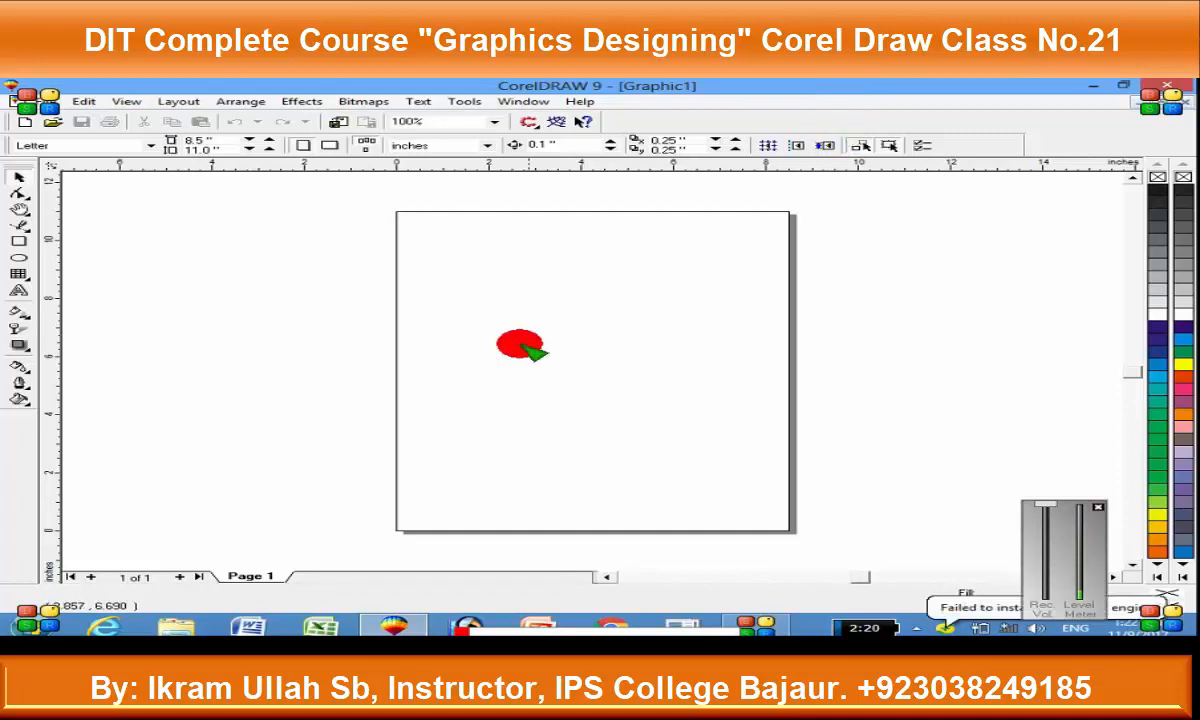
pyautogui.moveTo(522, 341); pyautogui.dragTo(448, 297)
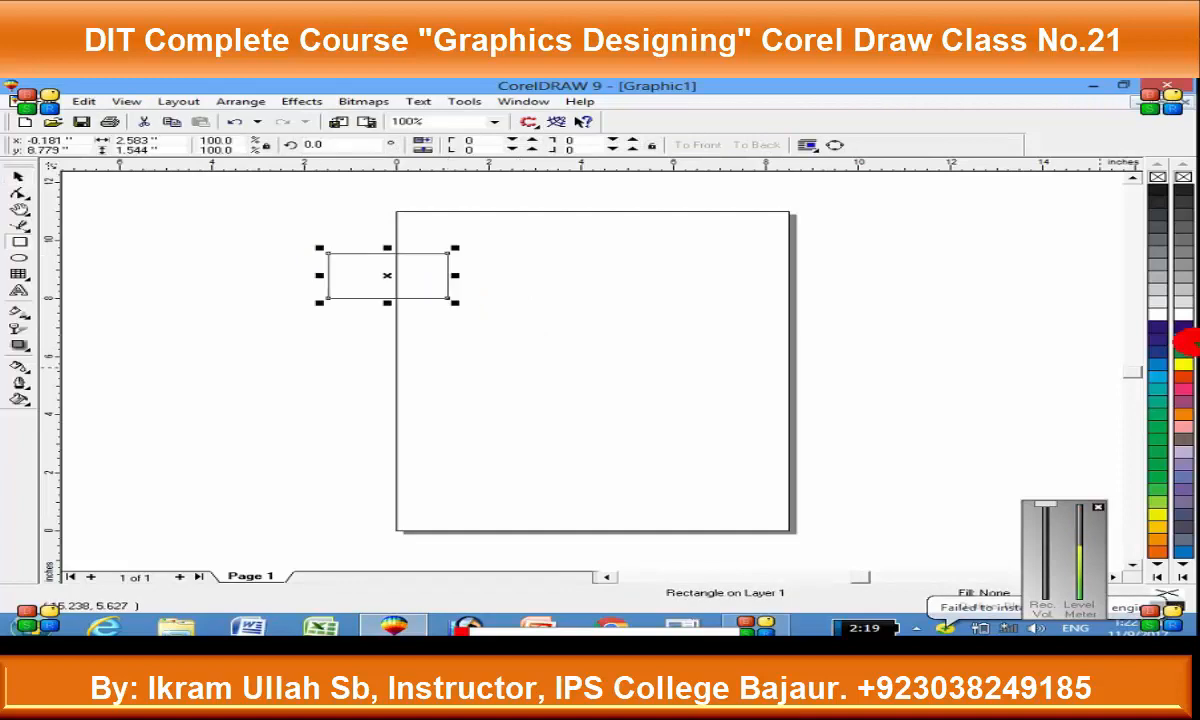
pyautogui.click(1157, 339)
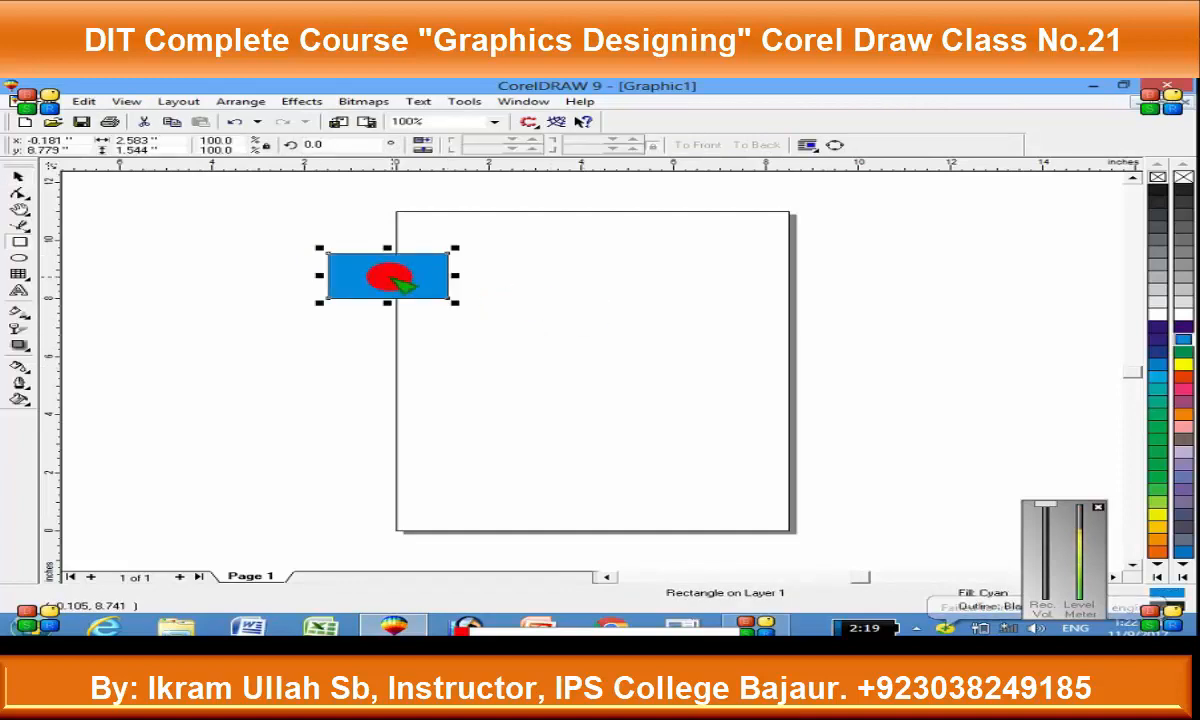
pyautogui.moveTo(388, 273); pyautogui.dragTo(533, 319)
pyautogui.moveTo(655, 305); pyautogui.dragTo(883, 260)
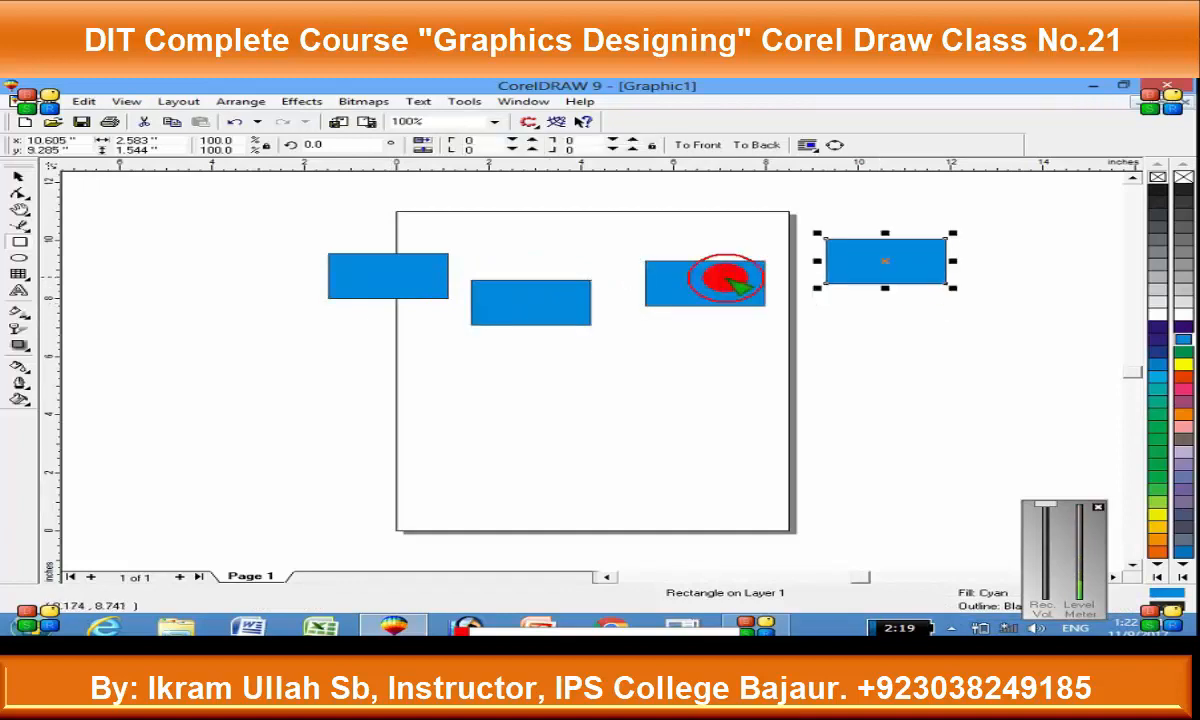
# Step: Enlarge the second rectangle to about 3.01 by 1.80 inches and shift the third and fourth slightly up and left
pyautogui.click(522, 322)
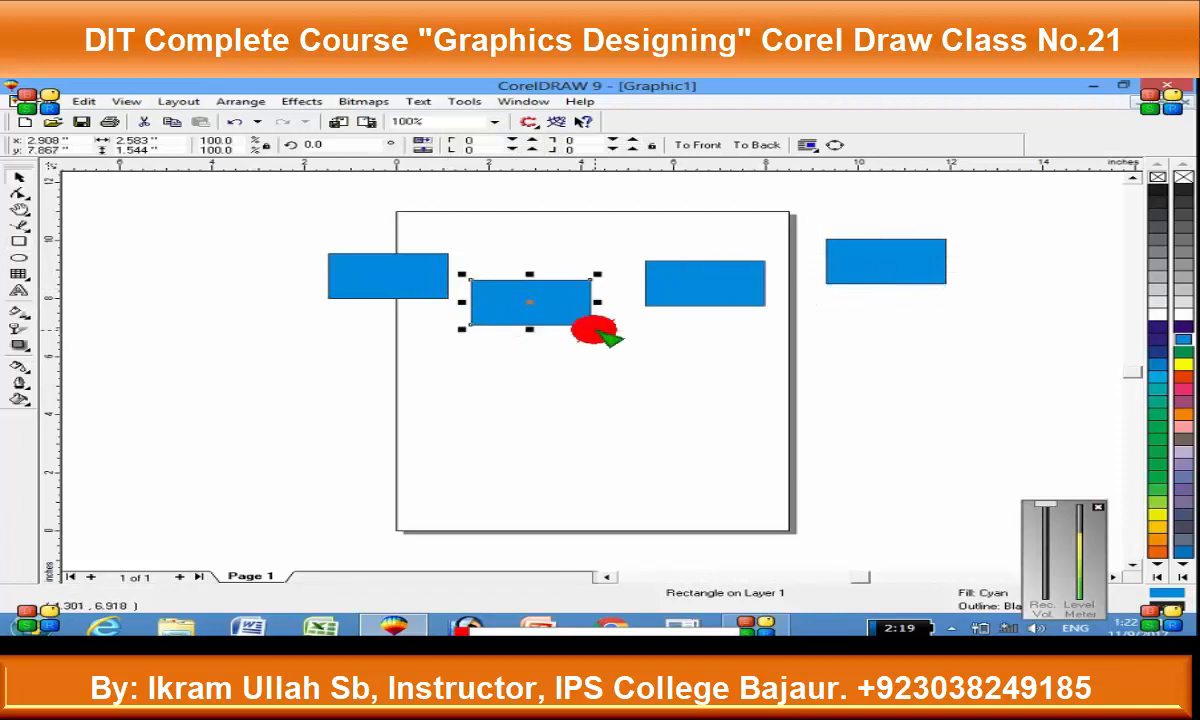
pyautogui.moveTo(592, 326); pyautogui.dragTo(610, 331)
pyautogui.click(729, 271)
pyautogui.moveTo(748, 283); pyautogui.dragTo(735, 266)
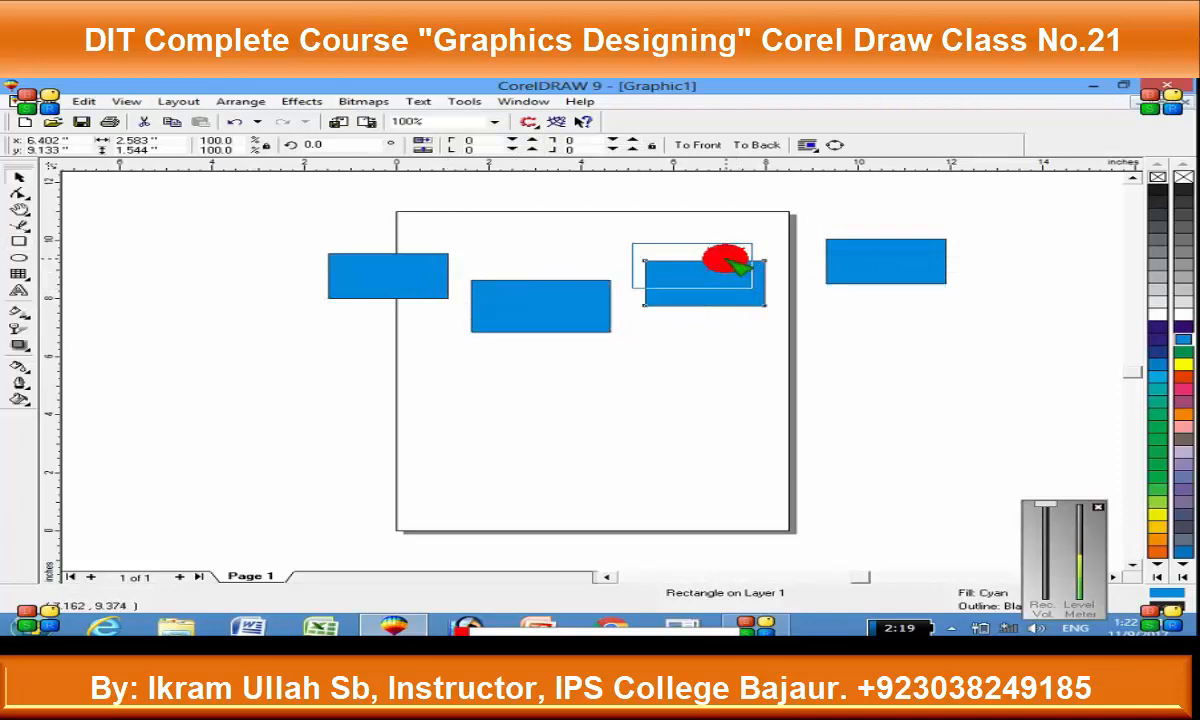
pyautogui.moveTo(873, 265); pyautogui.dragTo(836, 252)
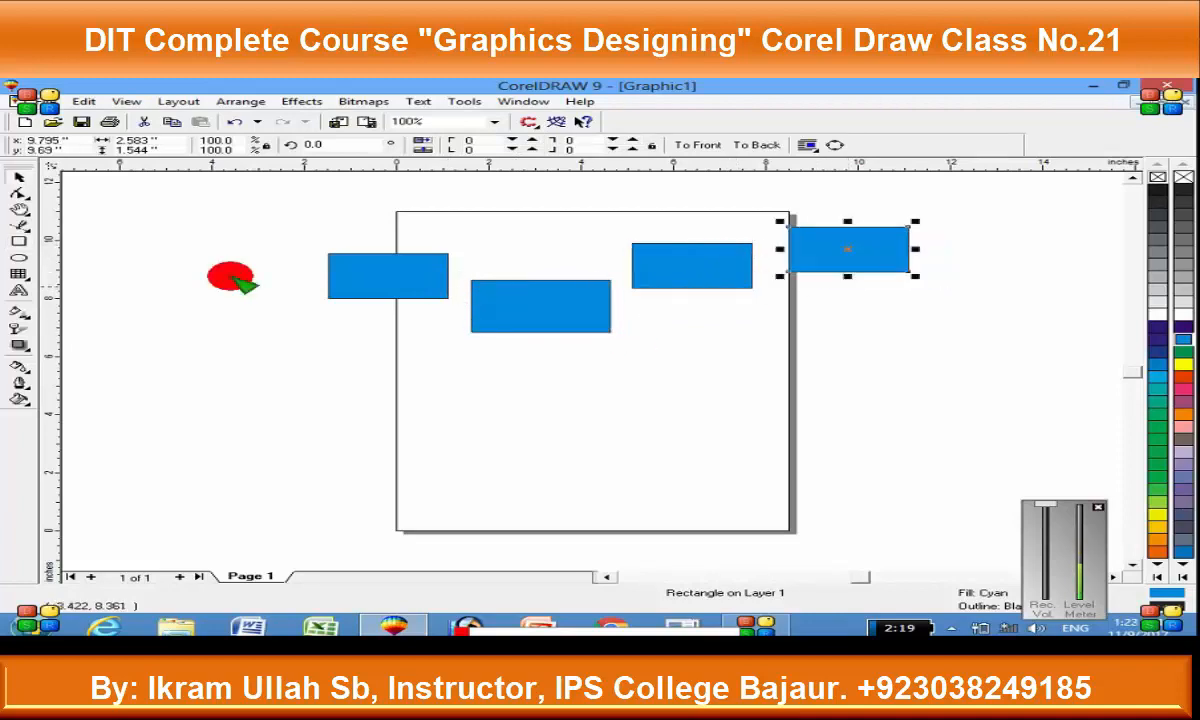
# Step: Select all four rectangles and align them by their top edges
pyautogui.click(215, 235)
pyautogui.moveTo(256, 210); pyautogui.dragTo(943, 337)
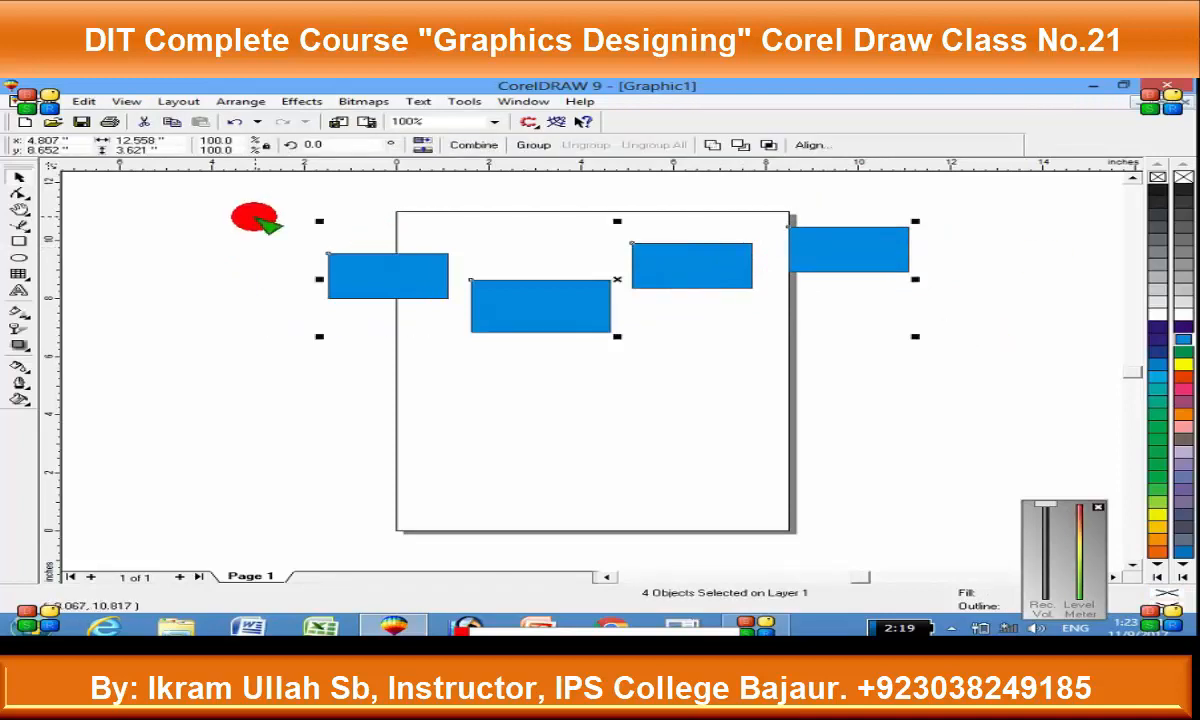
pyautogui.click(241, 101)
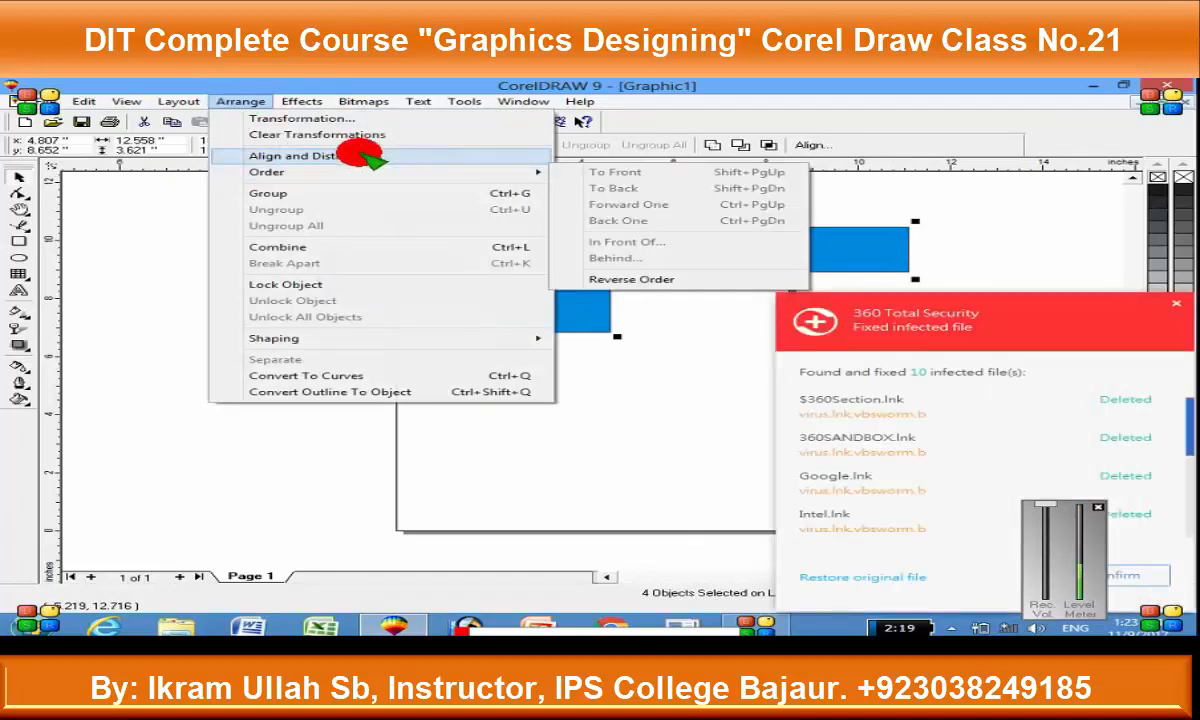
pyautogui.click(440, 158)
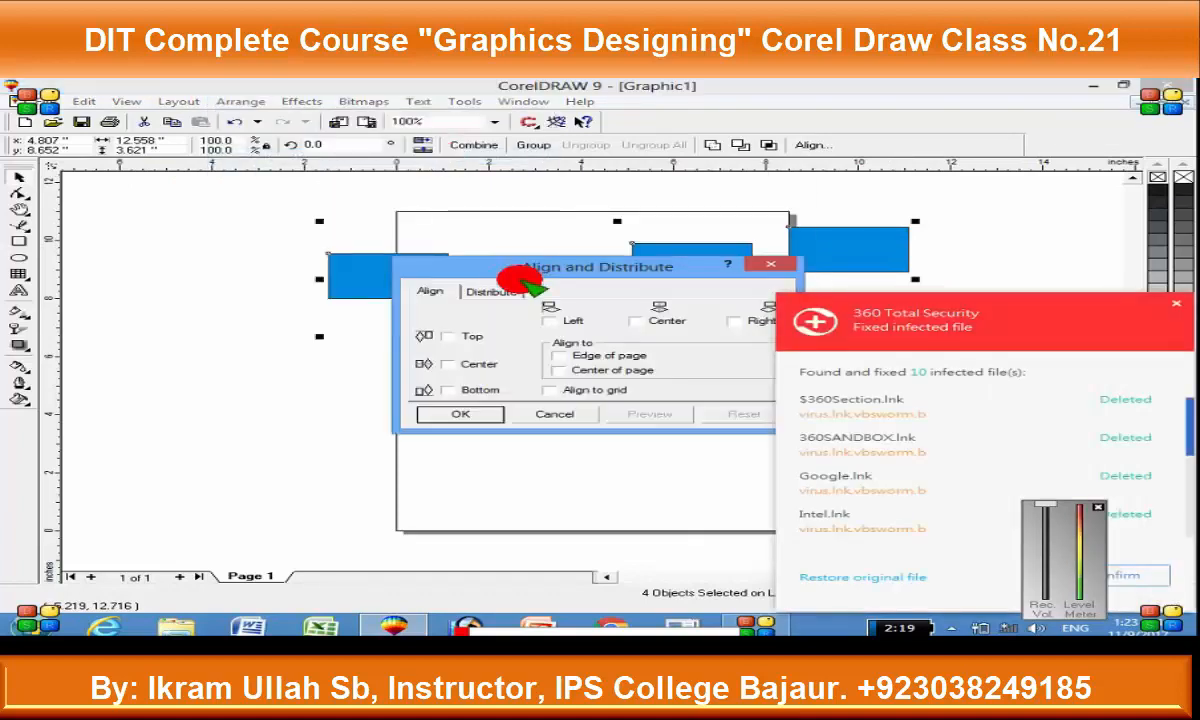
pyautogui.moveTo(517, 262); pyautogui.dragTo(244, 160)
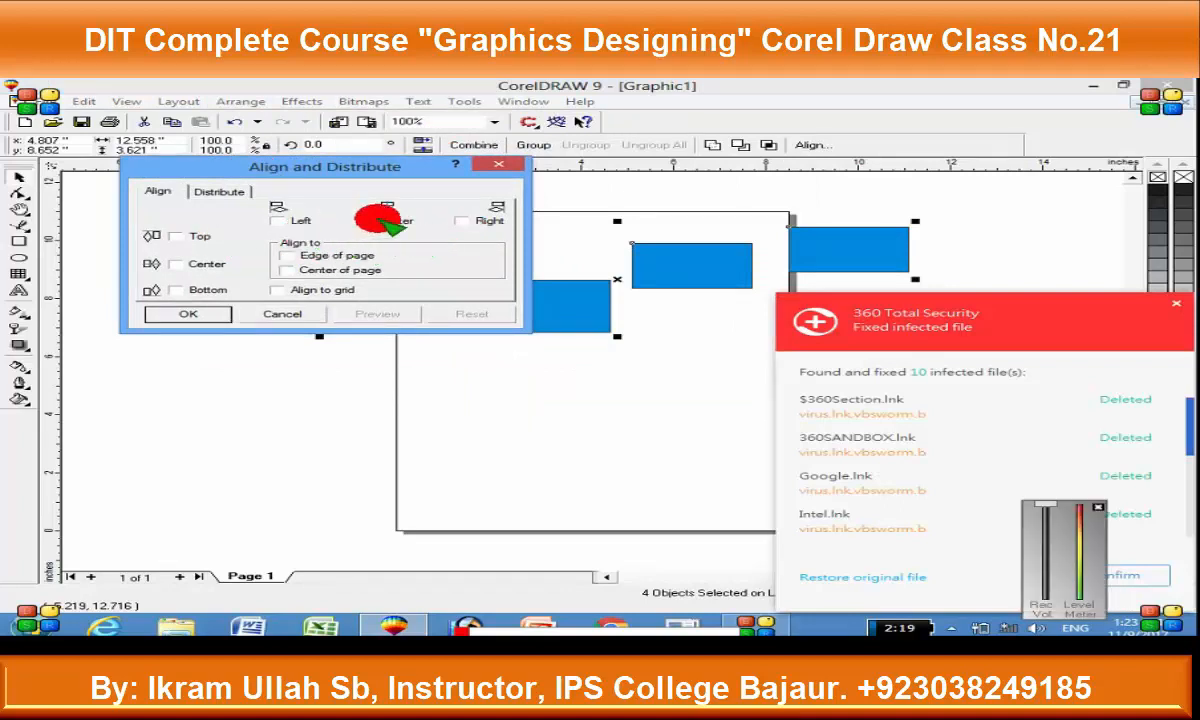
pyautogui.click(178, 236)
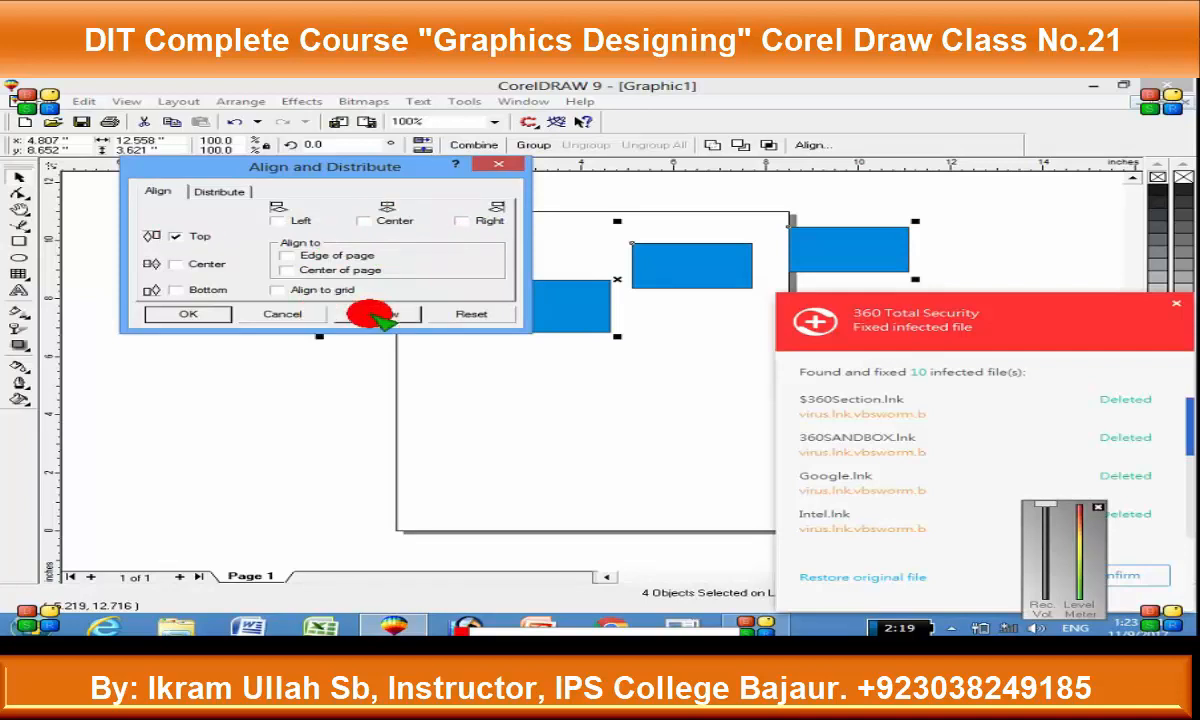
pyautogui.click(372, 313)
pyautogui.moveTo(345, 212); pyautogui.dragTo(385, 346)
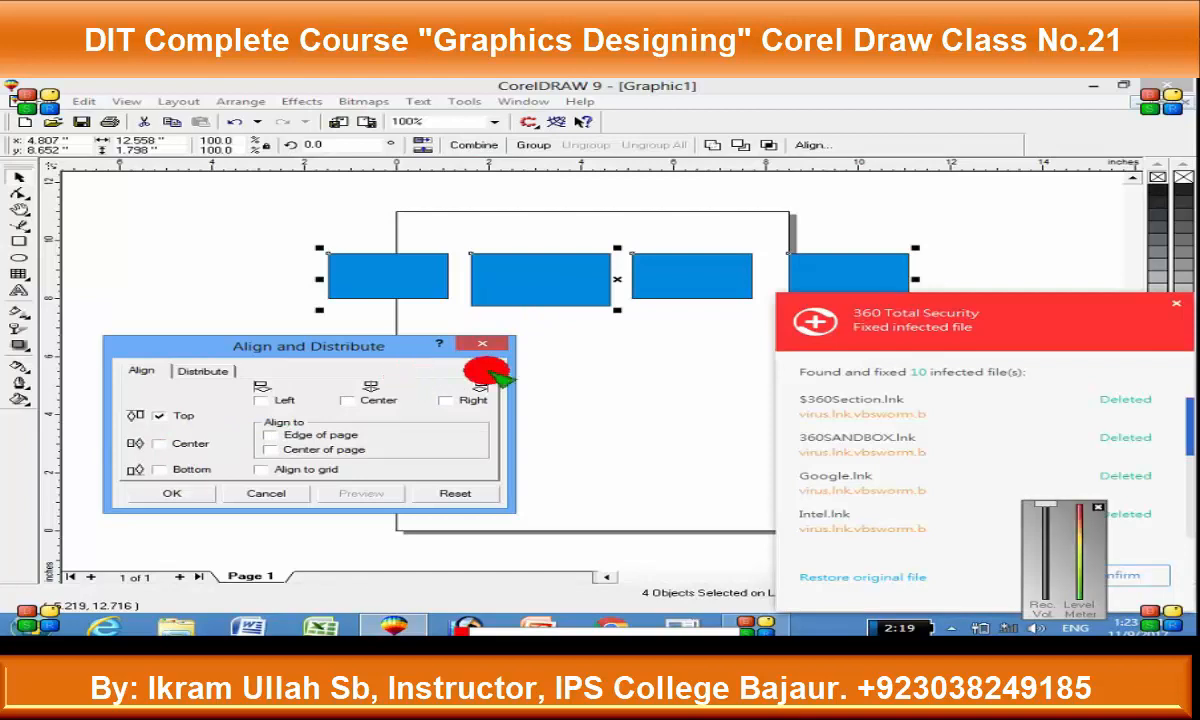
pyautogui.click(497, 342)
# Step: Move three of the rectangles so that all four form a staggered vertical column along the page's left edge
pyautogui.click(549, 298)
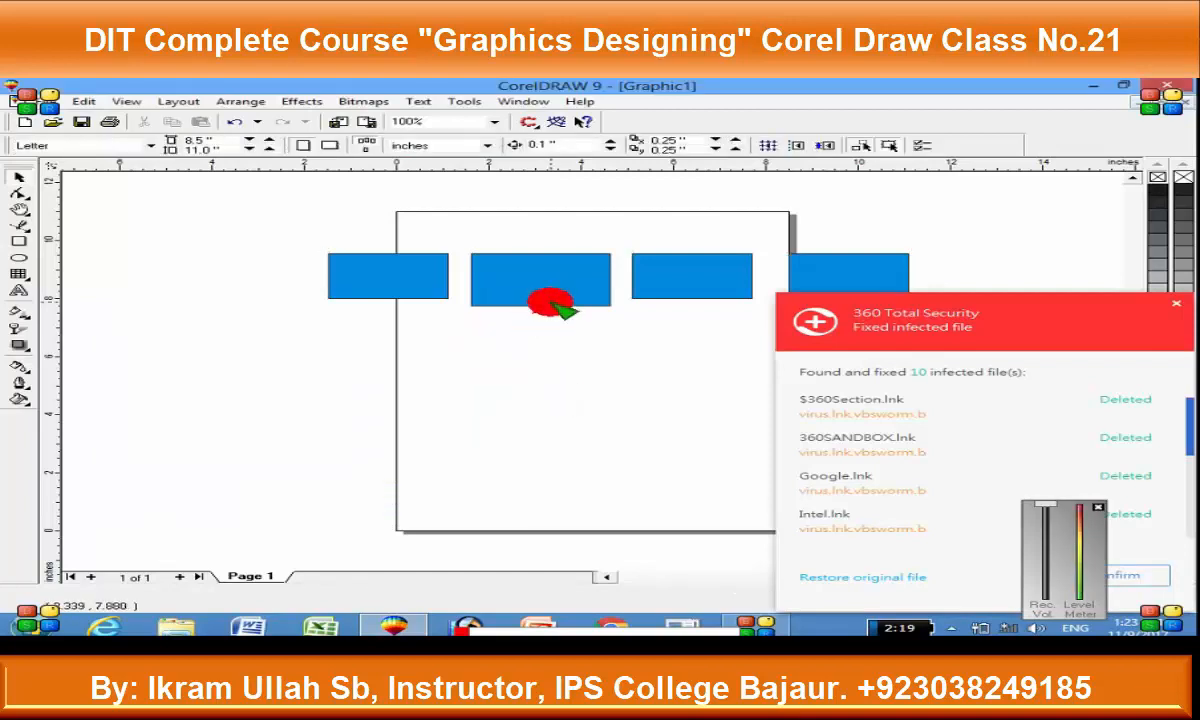
pyautogui.moveTo(549, 302); pyautogui.dragTo(434, 412)
pyautogui.moveTo(636, 290); pyautogui.dragTo(389, 229)
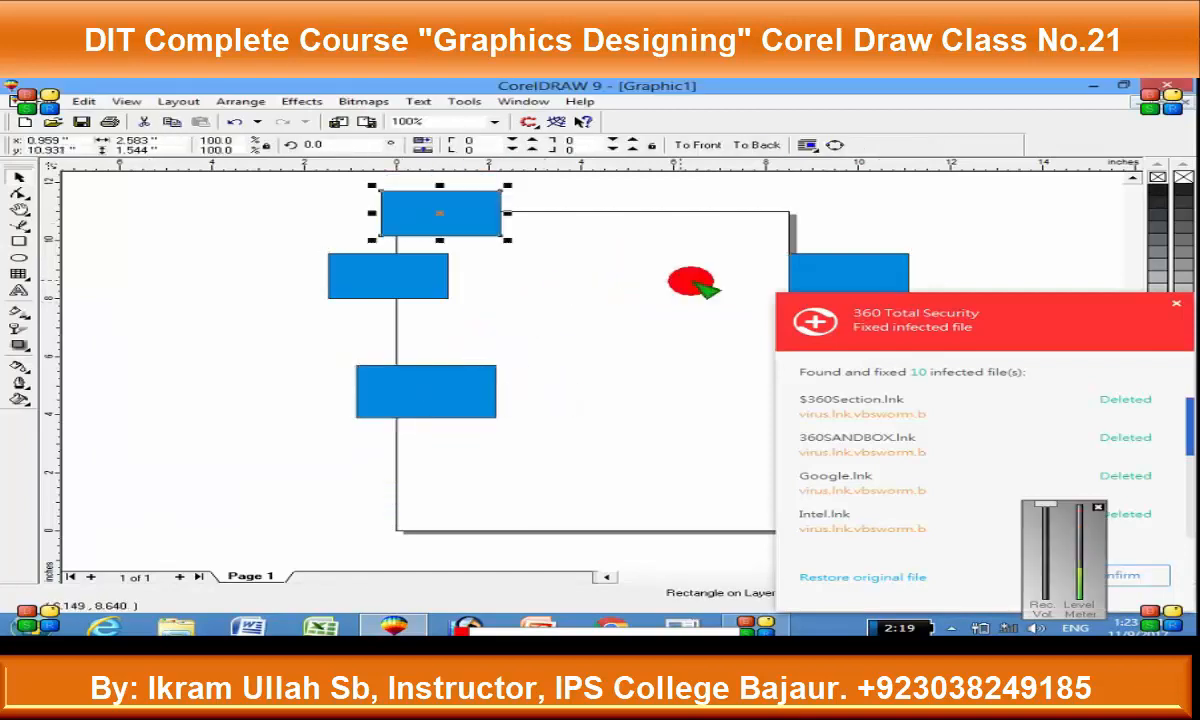
pyautogui.moveTo(850, 270); pyautogui.dragTo(446, 325)
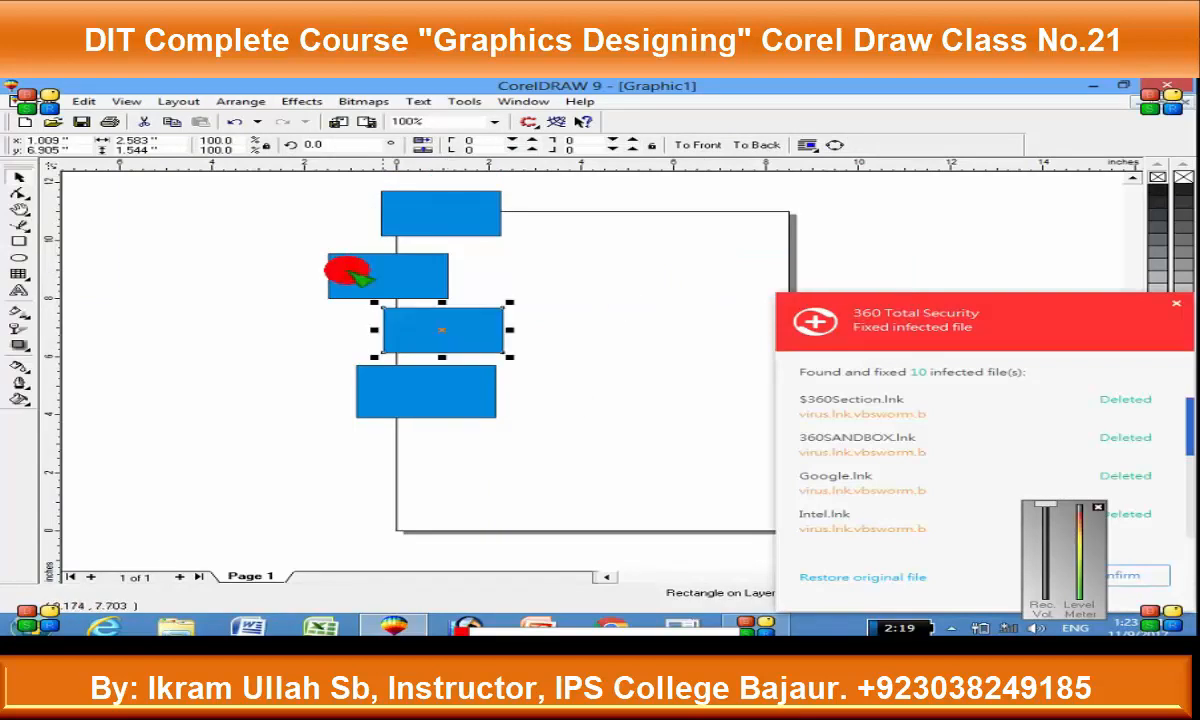
# Step: Select the four stacked rectangles and align them by their left edges
pyautogui.moveTo(258, 185); pyautogui.dragTo(536, 480)
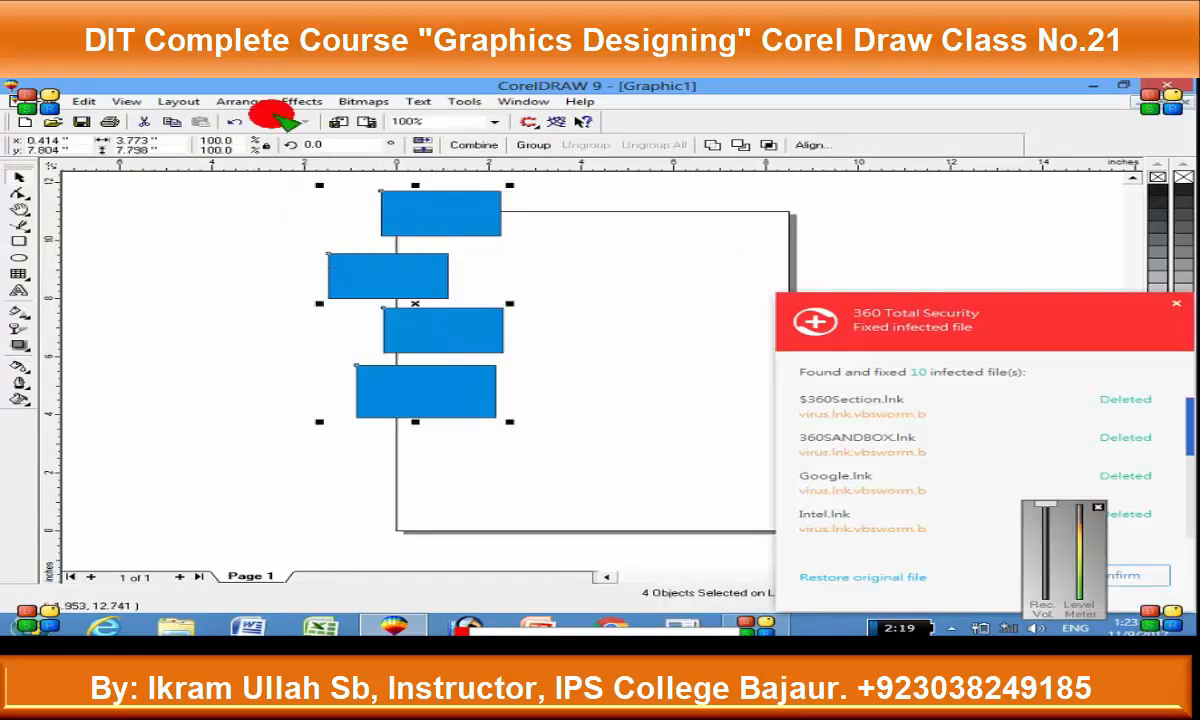
pyautogui.click(241, 101)
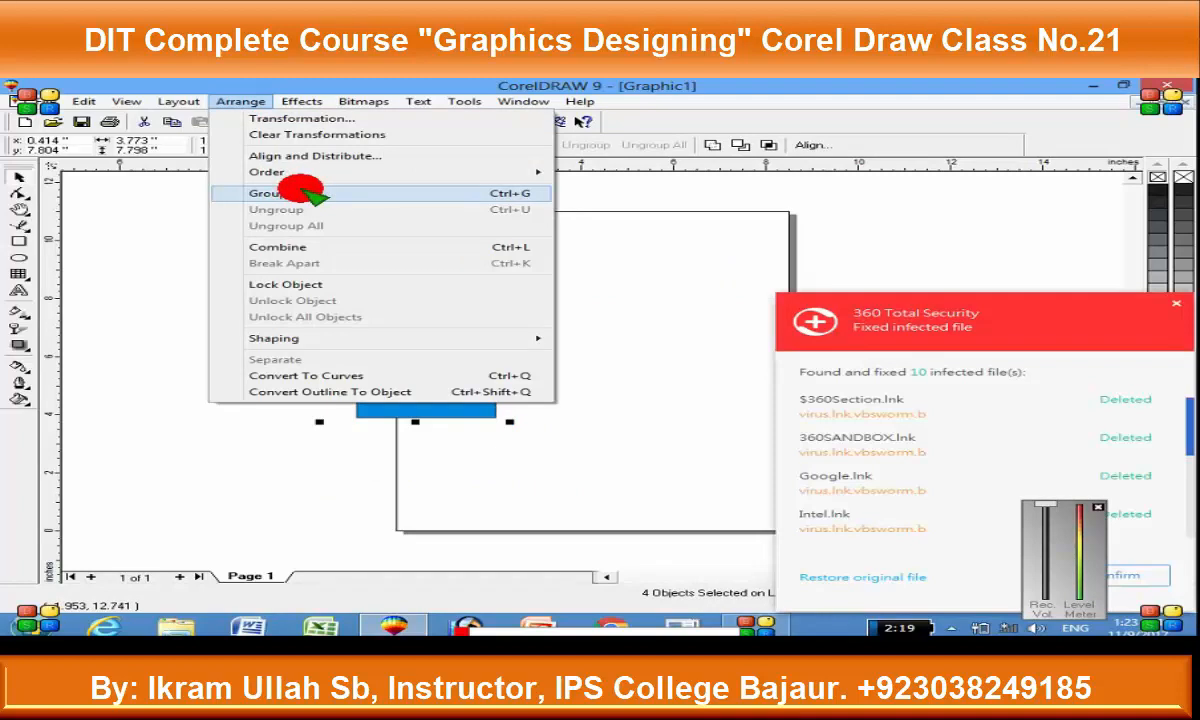
pyautogui.click(320, 156)
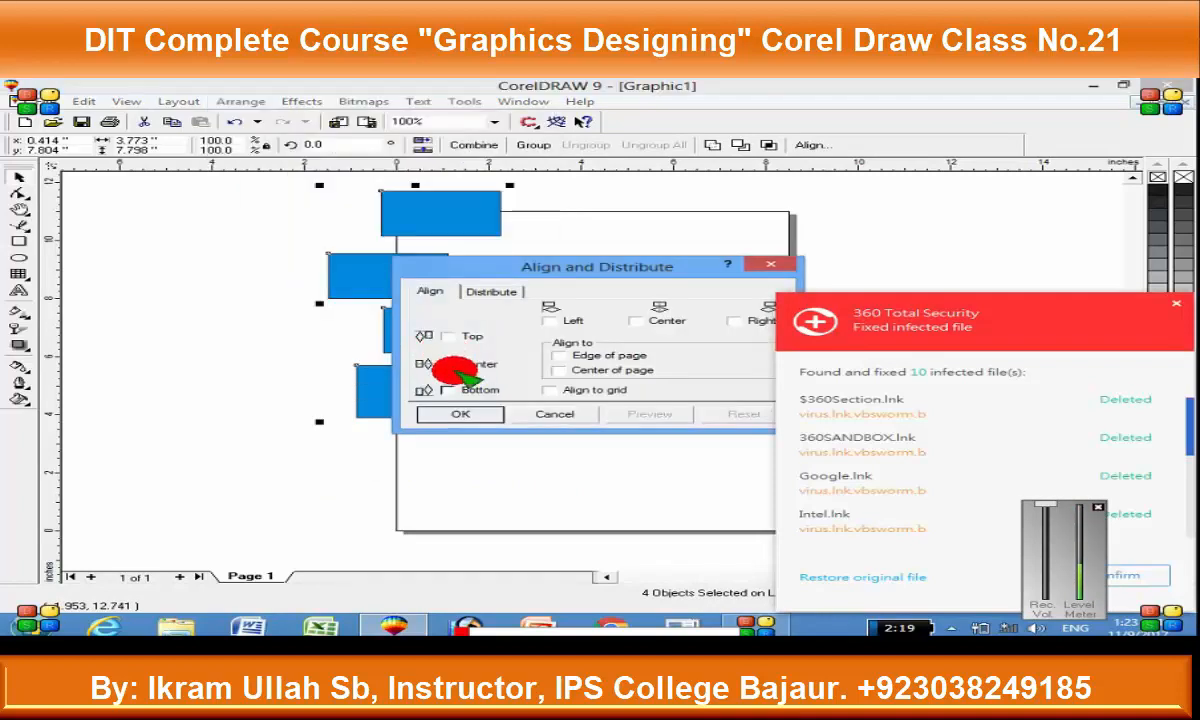
pyautogui.click(572, 322)
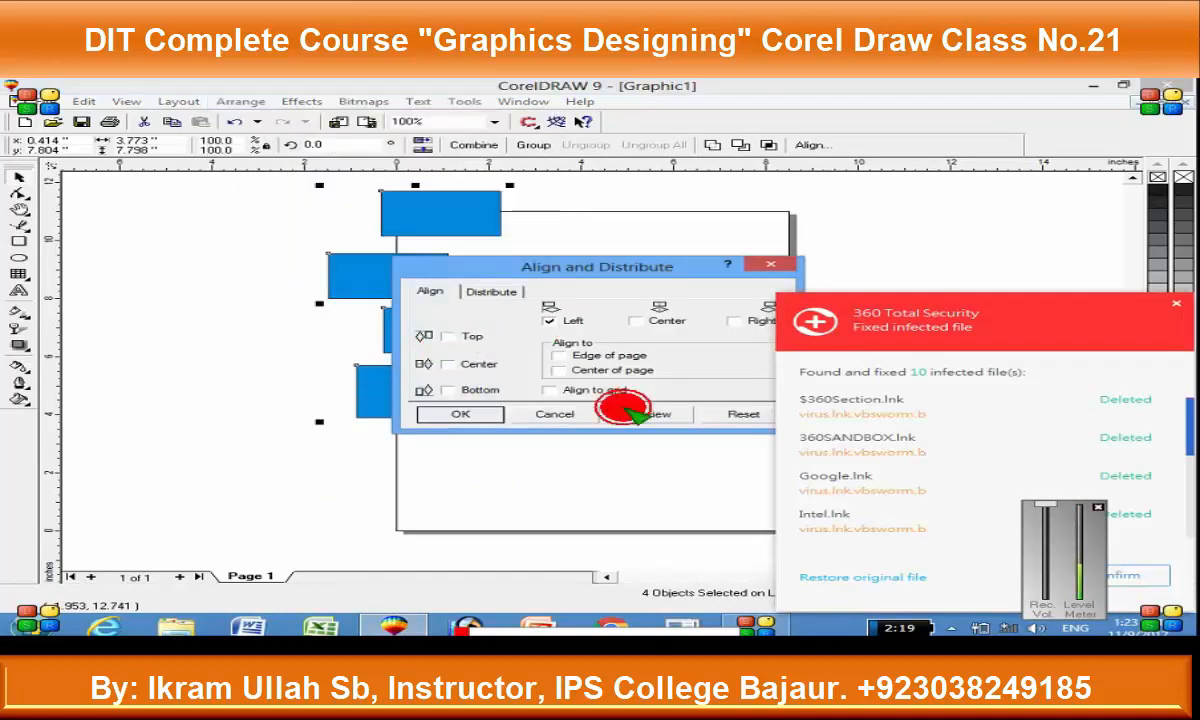
pyautogui.click(655, 413)
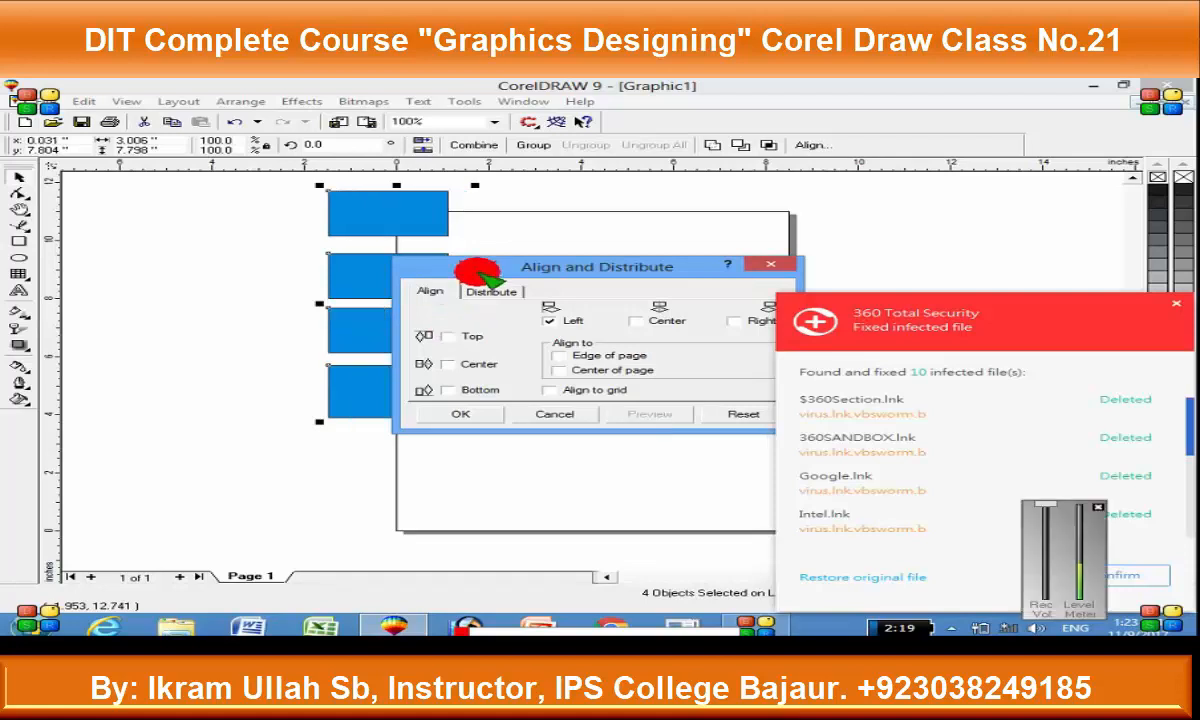
pyautogui.moveTo(477, 262); pyautogui.dragTo(219, 251)
pyautogui.click(234, 279)
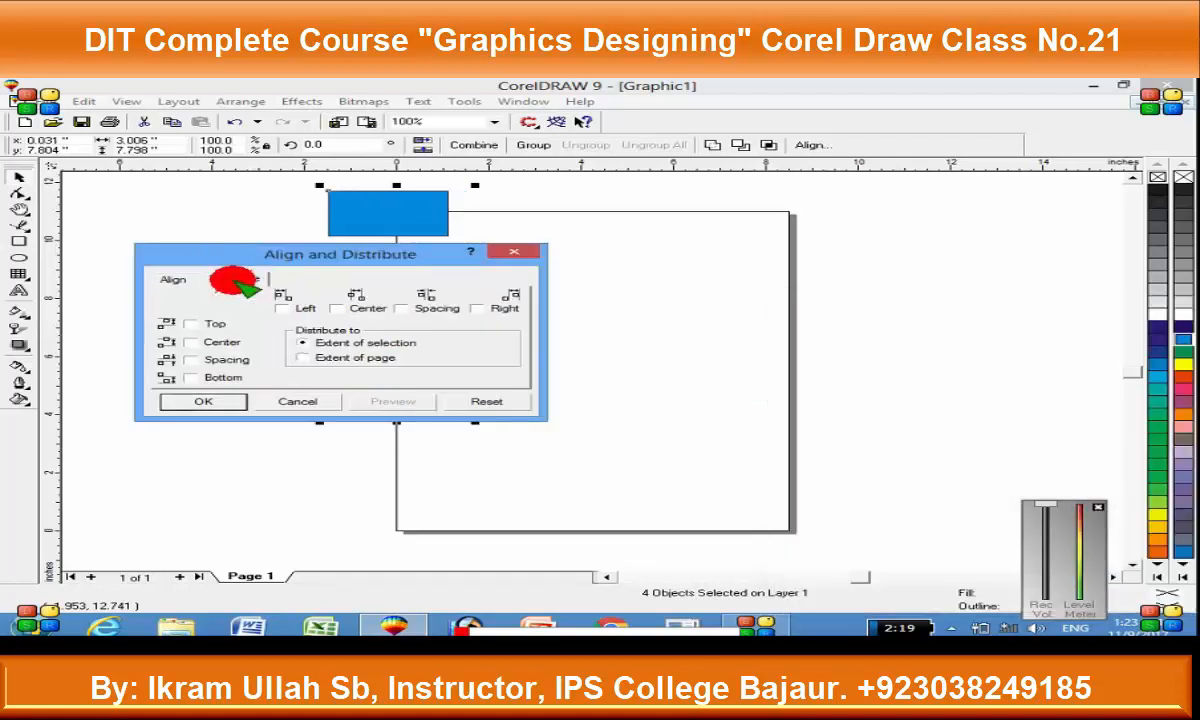
pyautogui.click(512, 252)
# Step: Spread the four stacked rectangles apart with uneven vertical gaps and slightly different horizontal positions
pyautogui.click(375, 402)
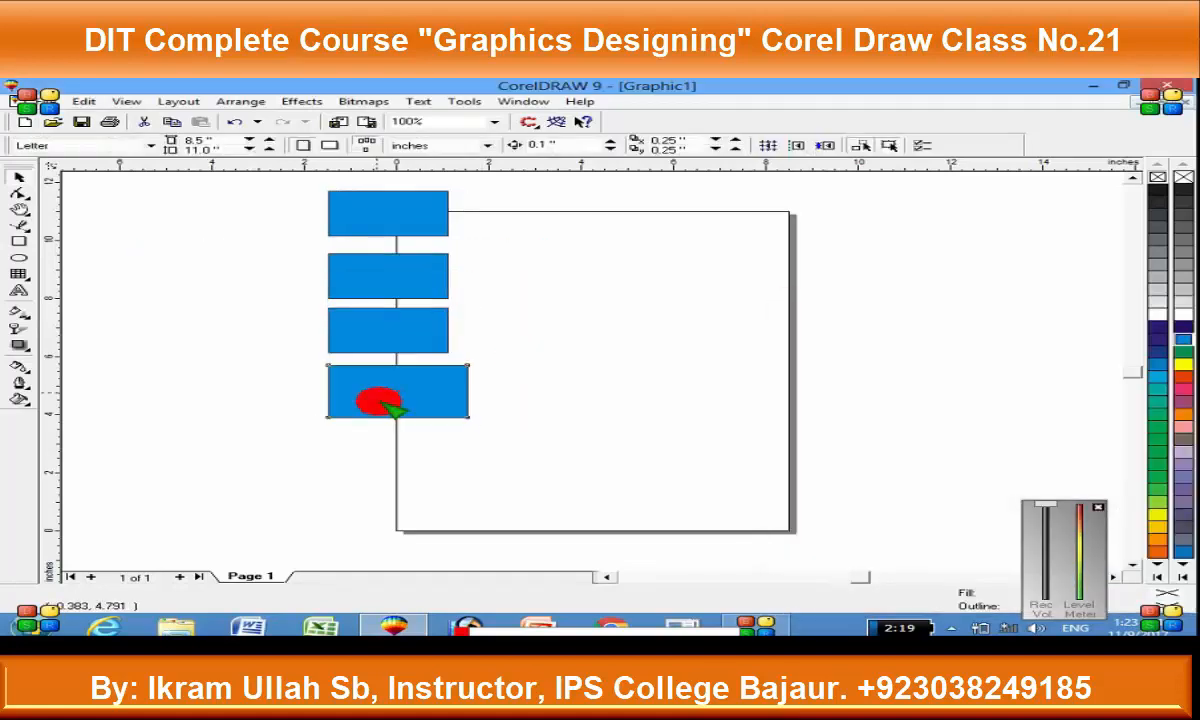
pyautogui.moveTo(375, 402); pyautogui.dragTo(386, 464)
pyautogui.moveTo(374, 328); pyautogui.dragTo(385, 371)
pyautogui.moveTo(384, 272); pyautogui.dragTo(389, 295)
pyautogui.moveTo(376, 222); pyautogui.dragTo(389, 213)
pyautogui.moveTo(383, 315)
pyautogui.mouseDown()
pyautogui.moveTo(365, 305)
pyautogui.moveTo(380, 354)
pyautogui.moveTo(377, 333)
pyautogui.mouseUp()
pyautogui.moveTo(409, 450); pyautogui.dragTo(372, 484)
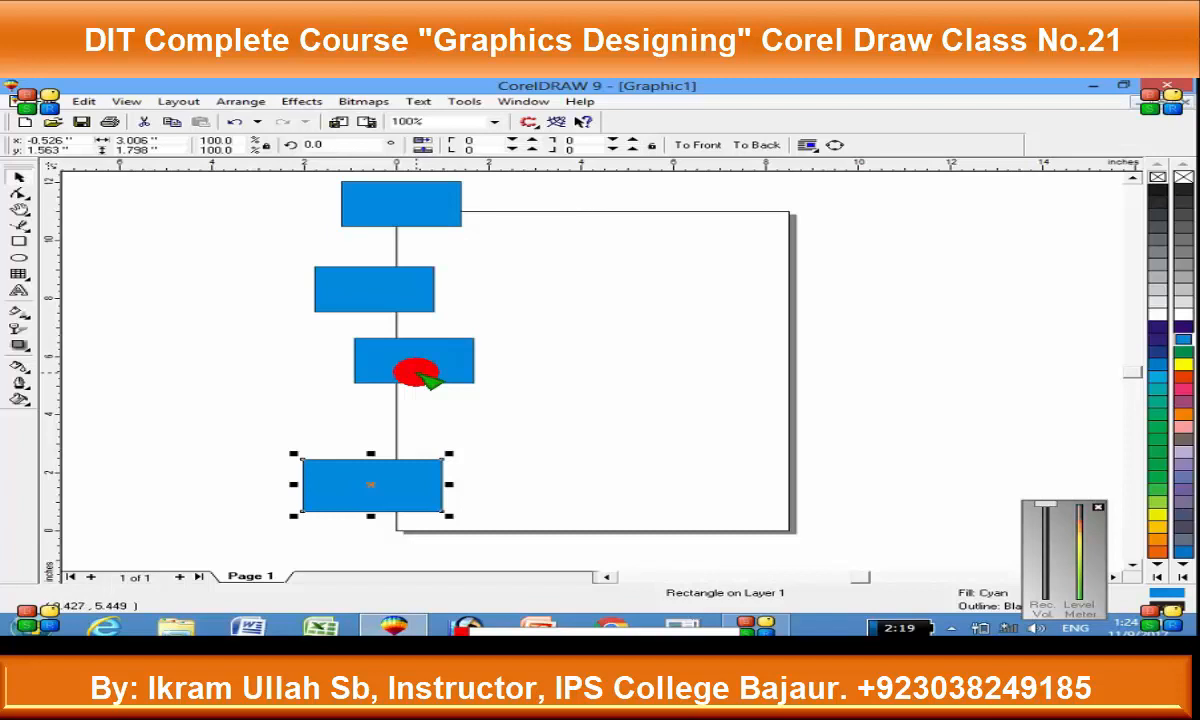
# Step: Select all four rectangles and distribute them horizontally by their left edges within the extent of selection
pyautogui.moveTo(503, 190); pyautogui.dragTo(323, 509)
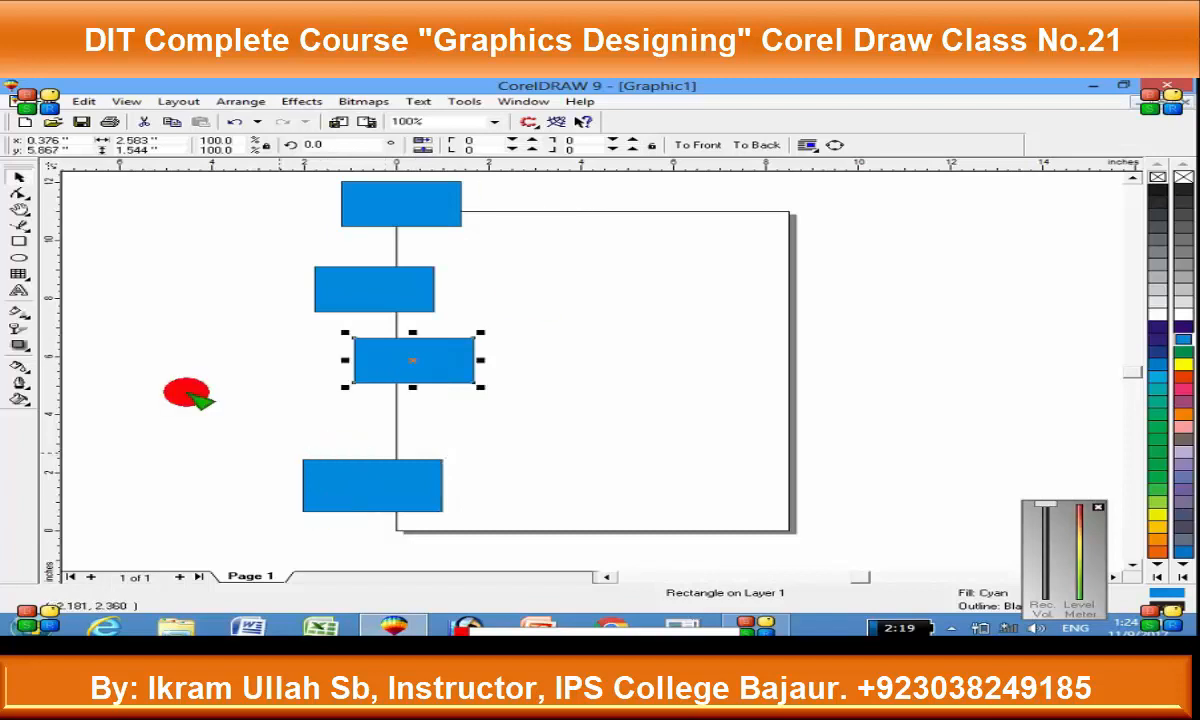
pyautogui.moveTo(183, 163); pyautogui.dragTo(490, 522)
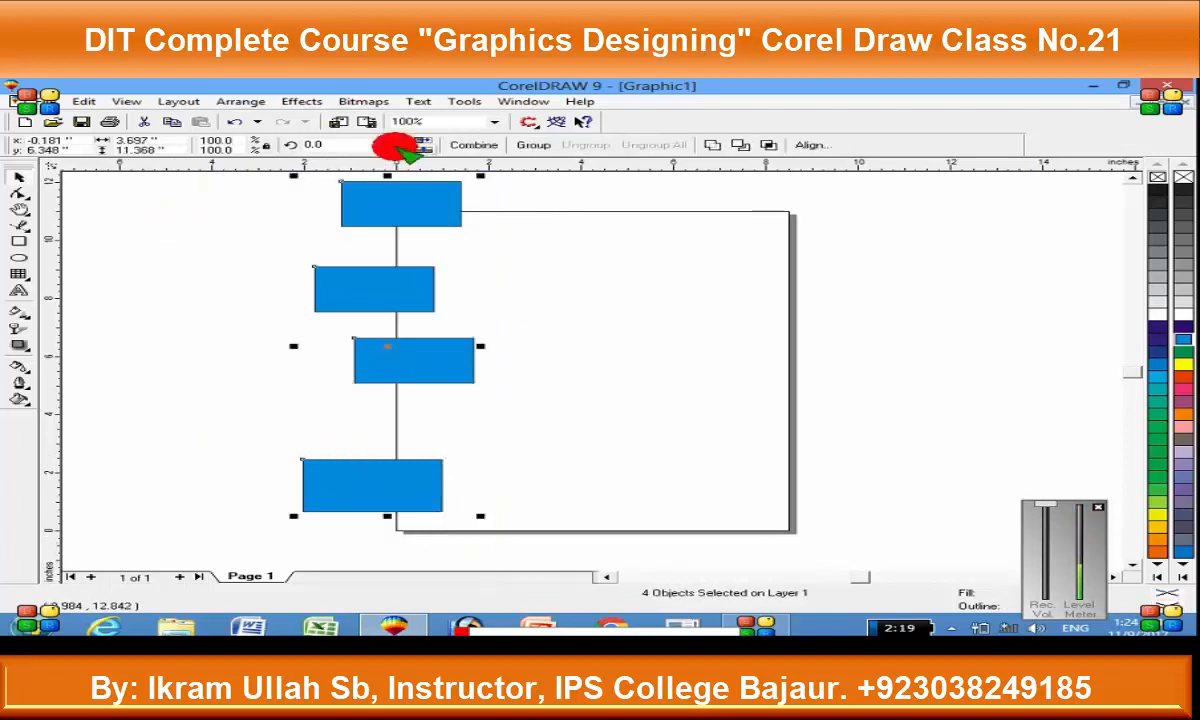
pyautogui.click(244, 101)
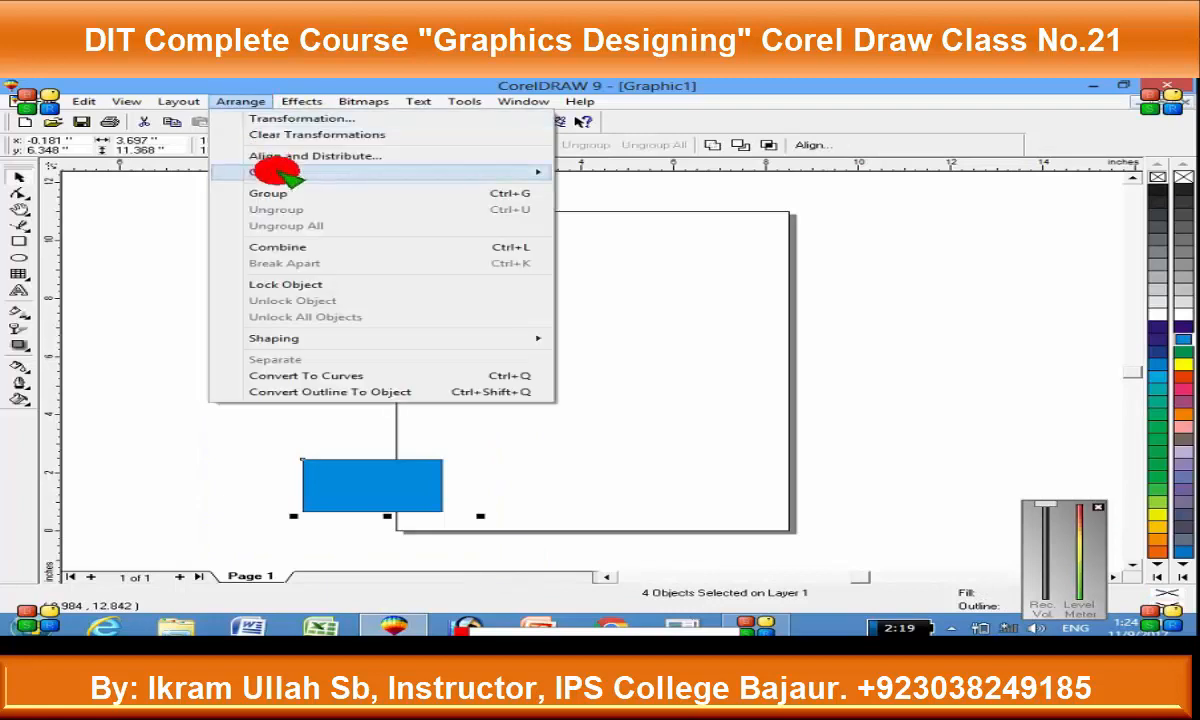
pyautogui.click(350, 157)
pyautogui.click(491, 290)
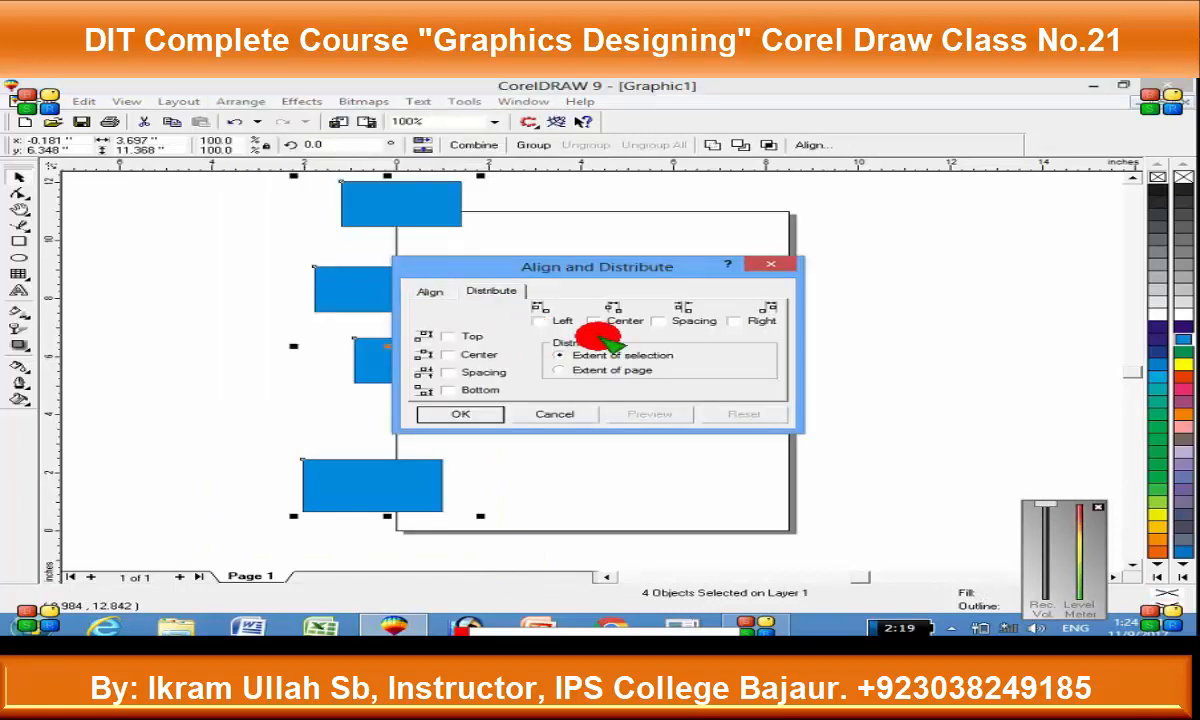
pyautogui.click(541, 321)
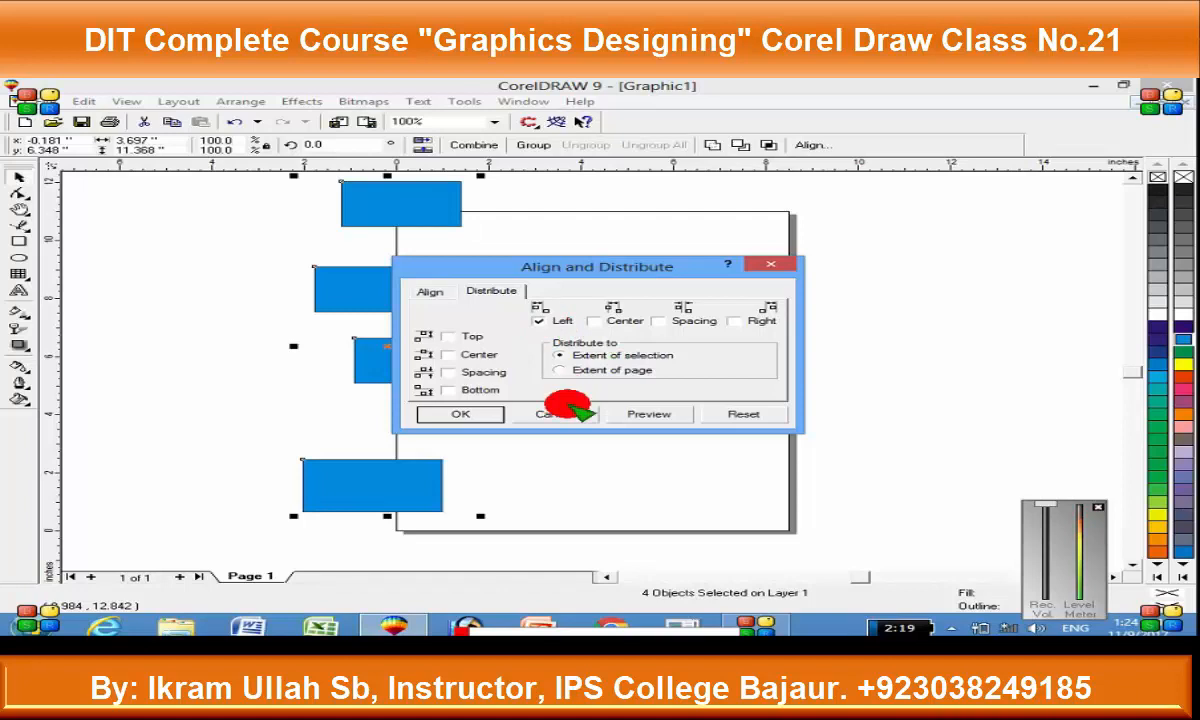
pyautogui.click(667, 418)
pyautogui.moveTo(562, 260); pyautogui.dragTo(690, 246)
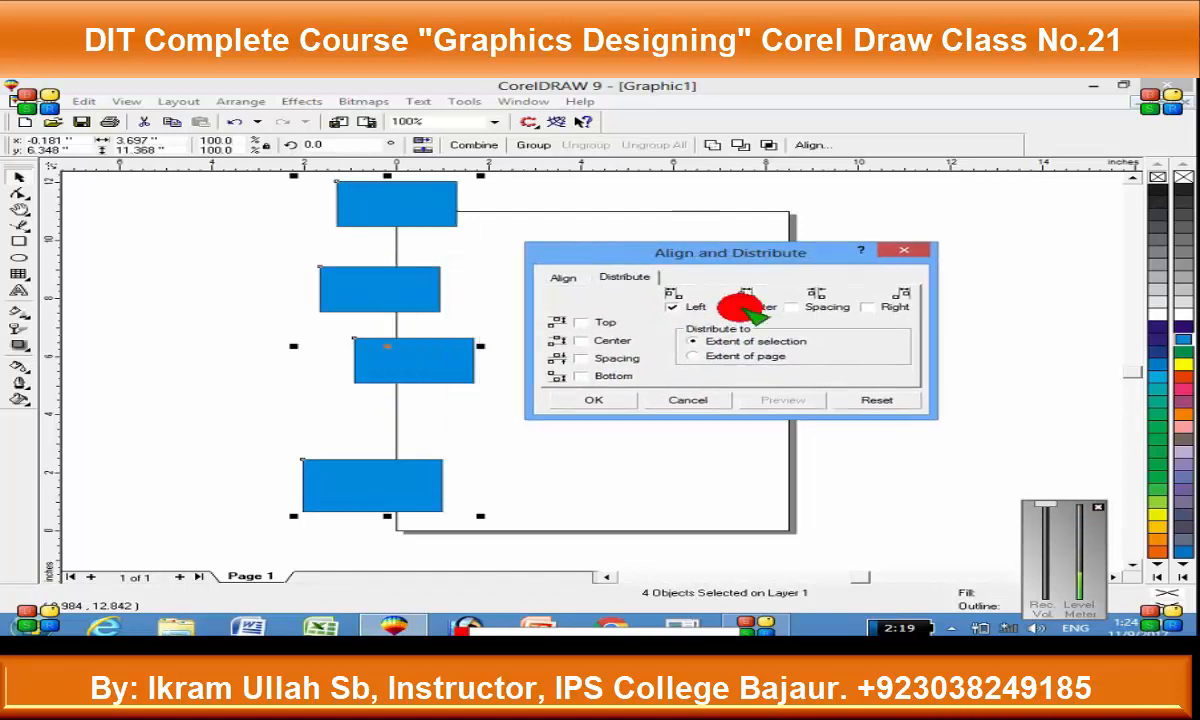
# Step: Distribute the rectangles by their horizontal centers and with equal vertical spacing within the extent of selection
pyautogui.click(727, 307)
pyautogui.click(781, 400)
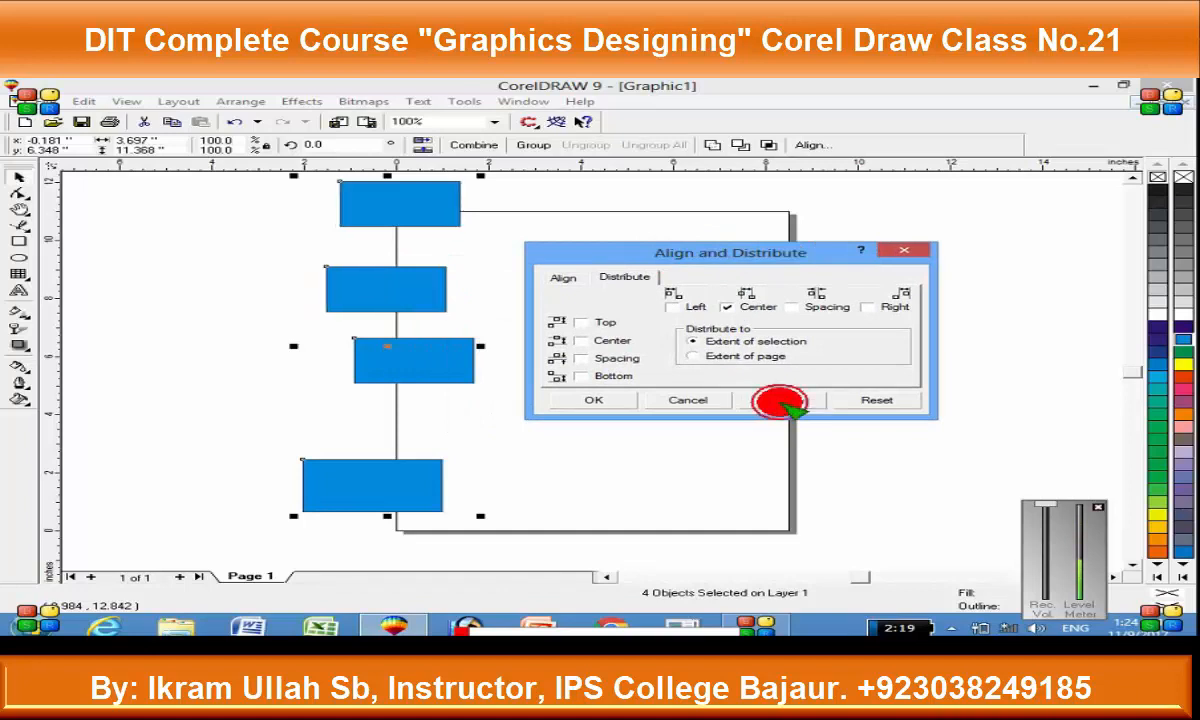
pyautogui.click(581, 358)
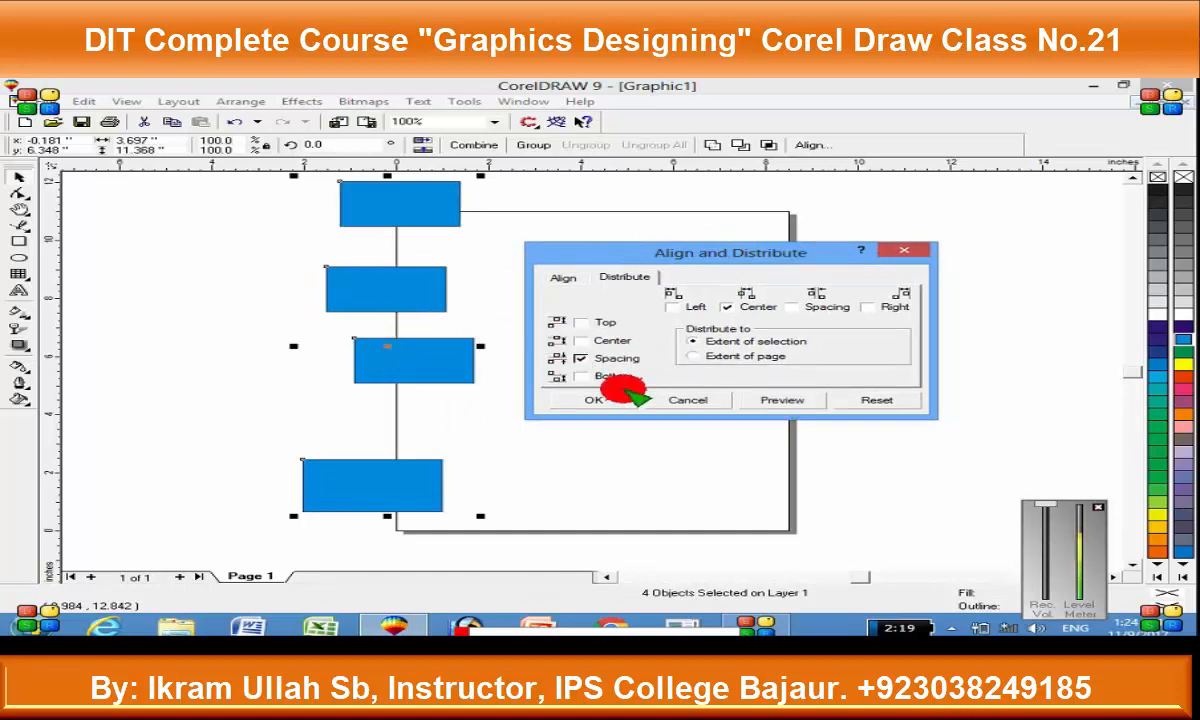
pyautogui.click(781, 400)
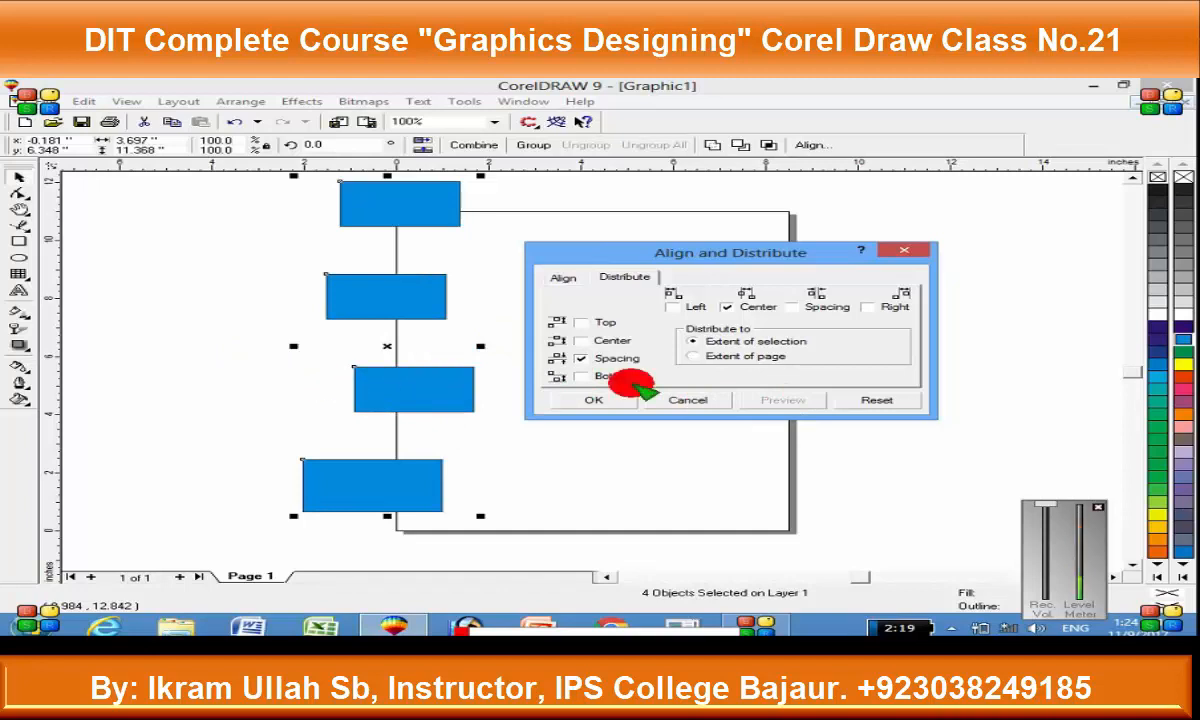
# Step: Distribute the four rectangles over the extent of page, spacing them horizontally by their left edges
pyautogui.click(692, 356)
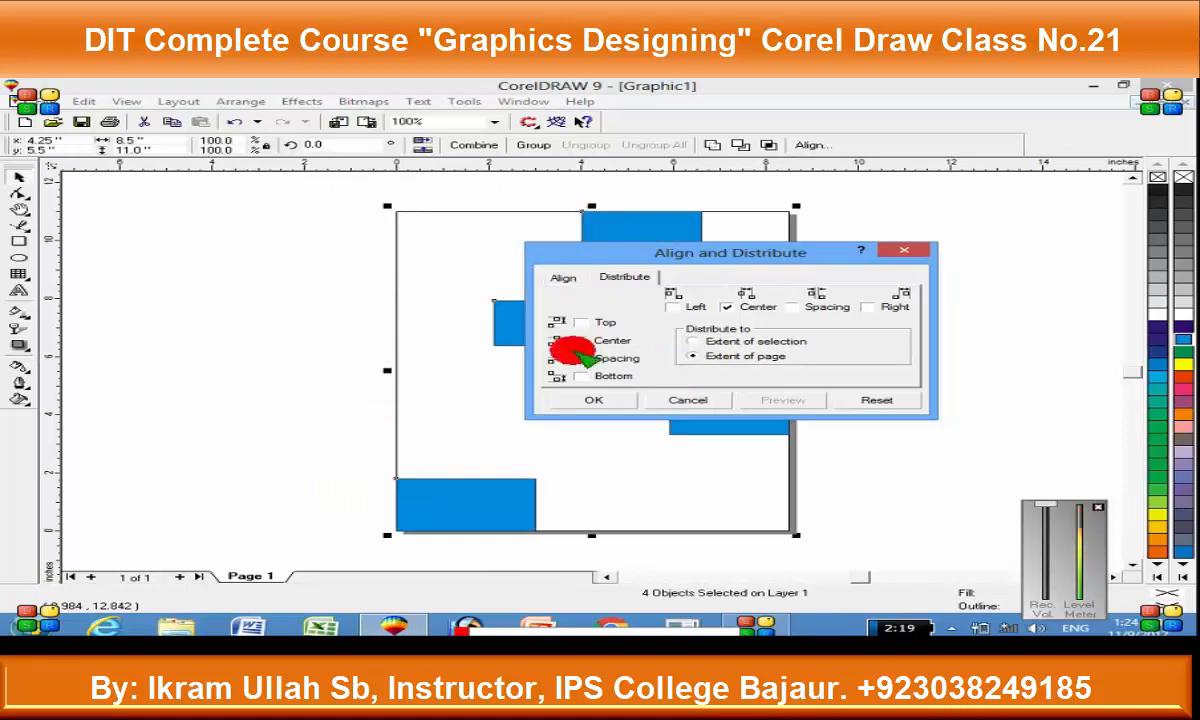
pyautogui.click(672, 308)
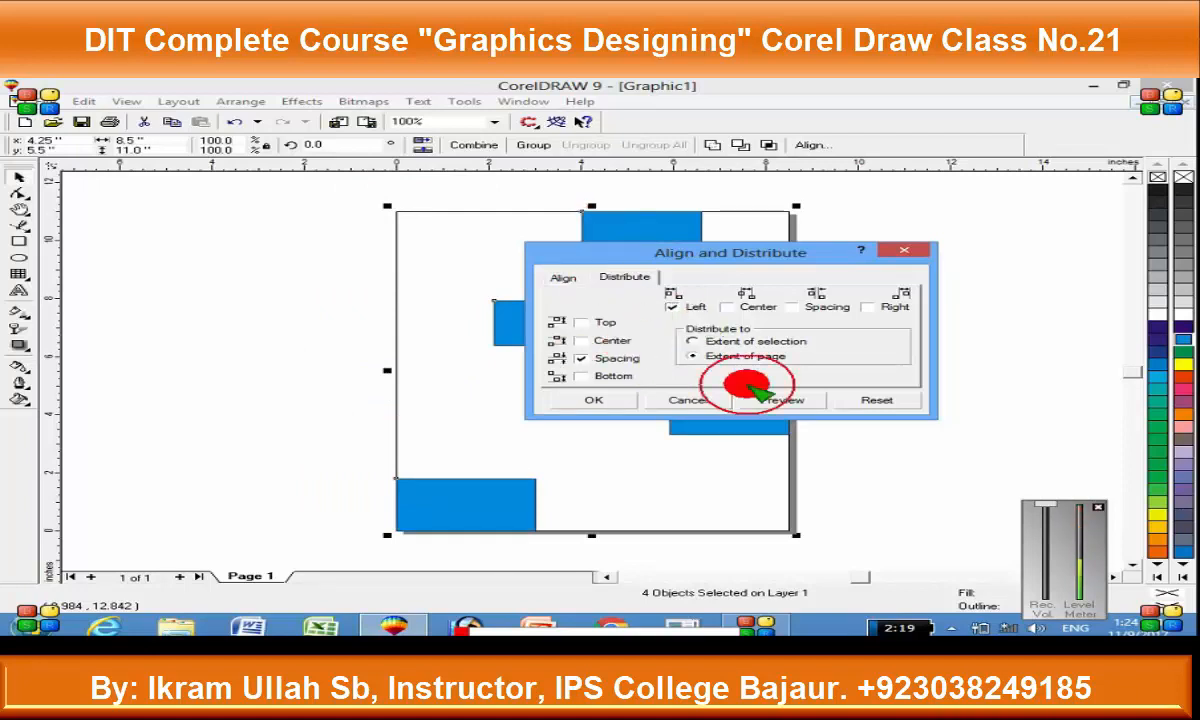
pyautogui.click(904, 249)
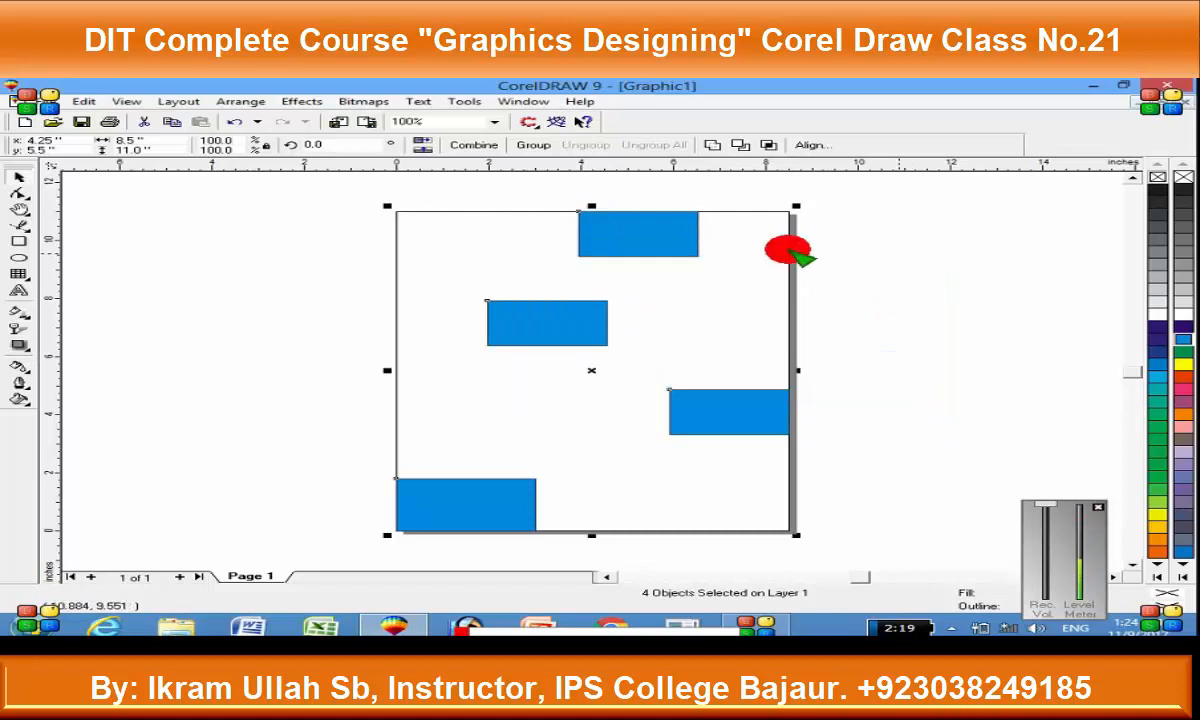
# Step: Delete all four cyan rectangles from the page
pyautogui.click(240, 101)
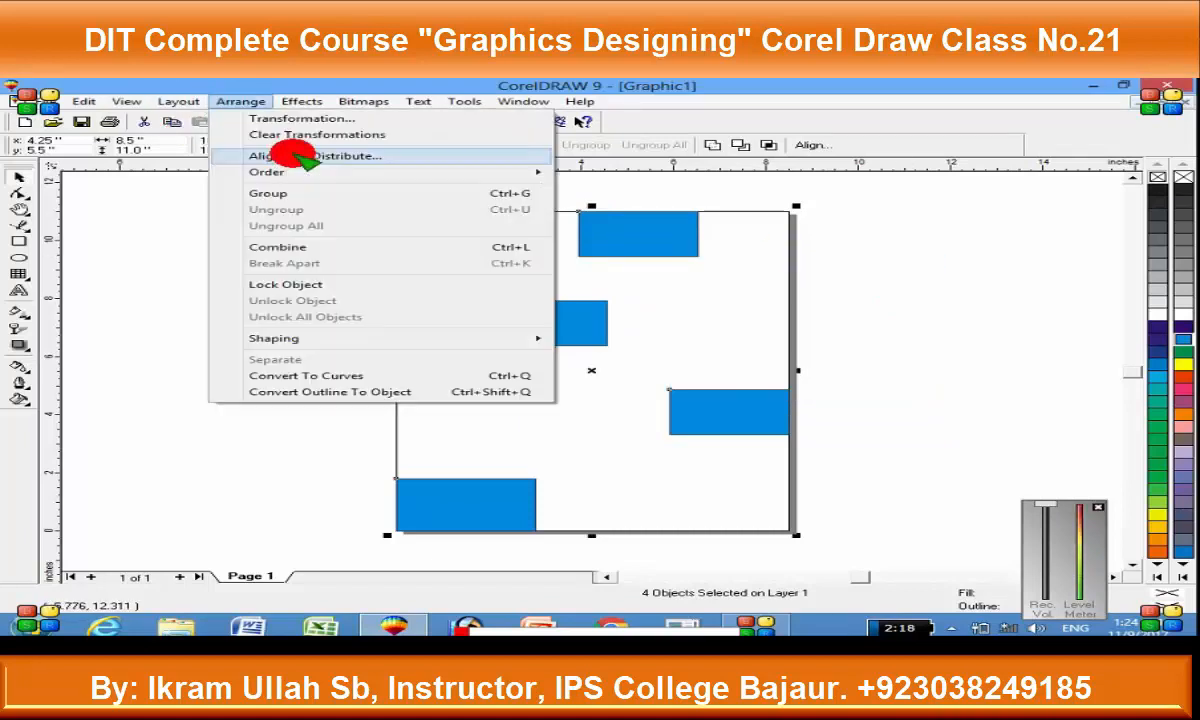
pyautogui.moveTo(320, 175)
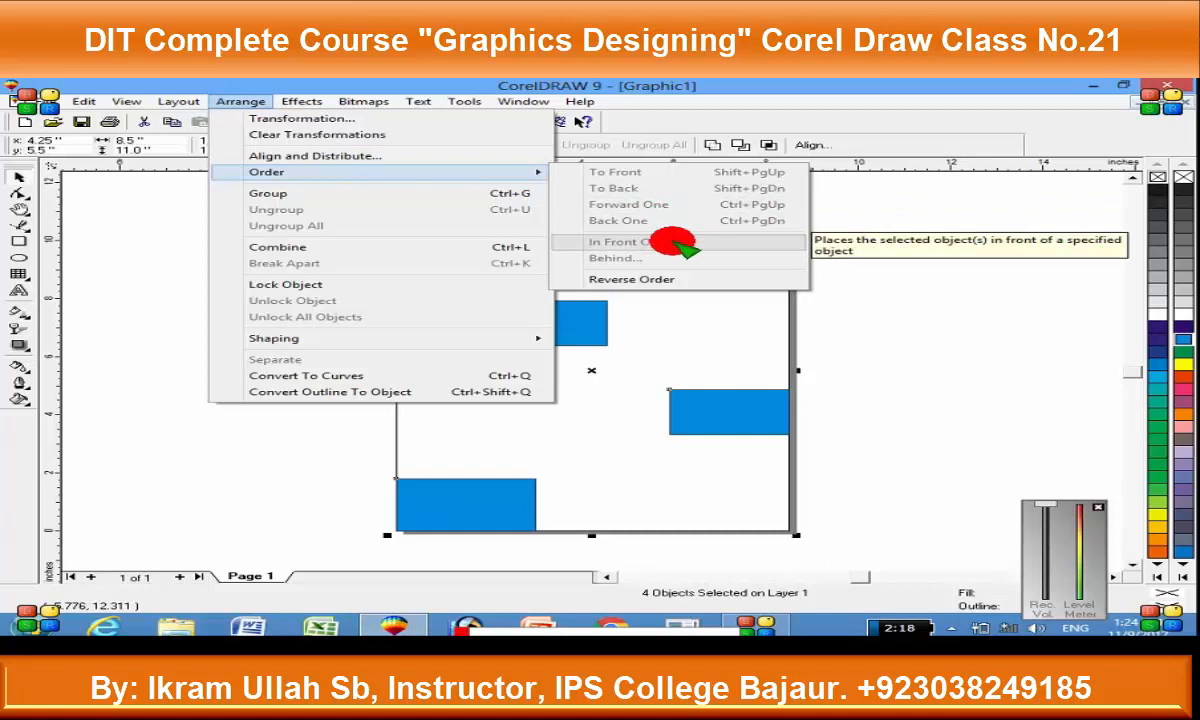
pyautogui.click(625, 278)
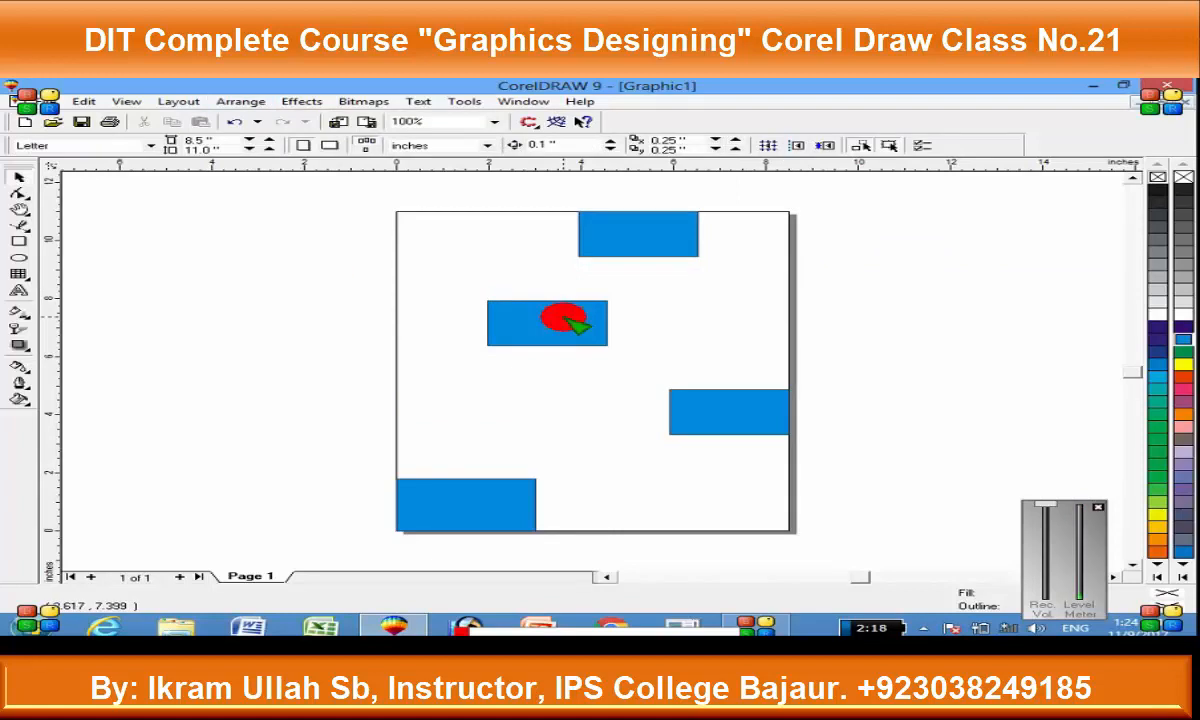
pyautogui.click(562, 316)
pyautogui.hotkey('ctrl', 'a')
pyautogui.press('Delete')
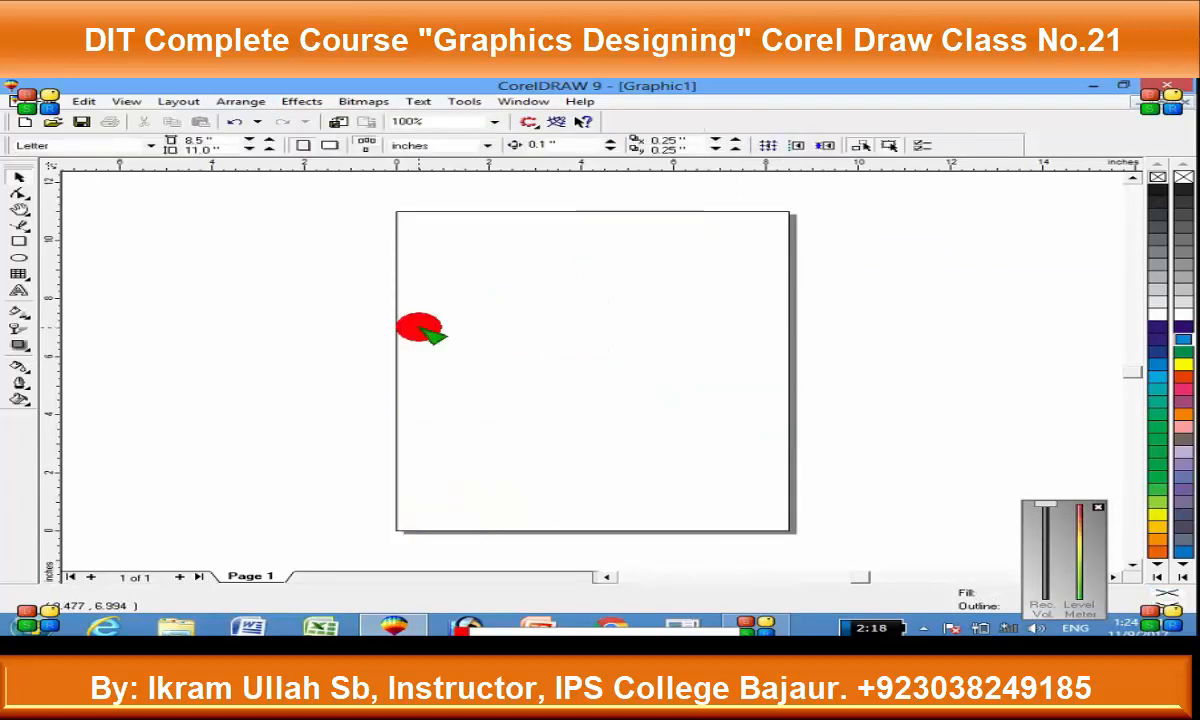
# Step: Draw a cyan rectangle about 9.1 × 7.1 inches across the page and a red one about 7.2 × 5.6 inches overlapping its upper-right corner
pyautogui.press('F6')
pyautogui.moveTo(332, 266); pyautogui.dragTo(866, 473)
pyautogui.click(1184, 340)
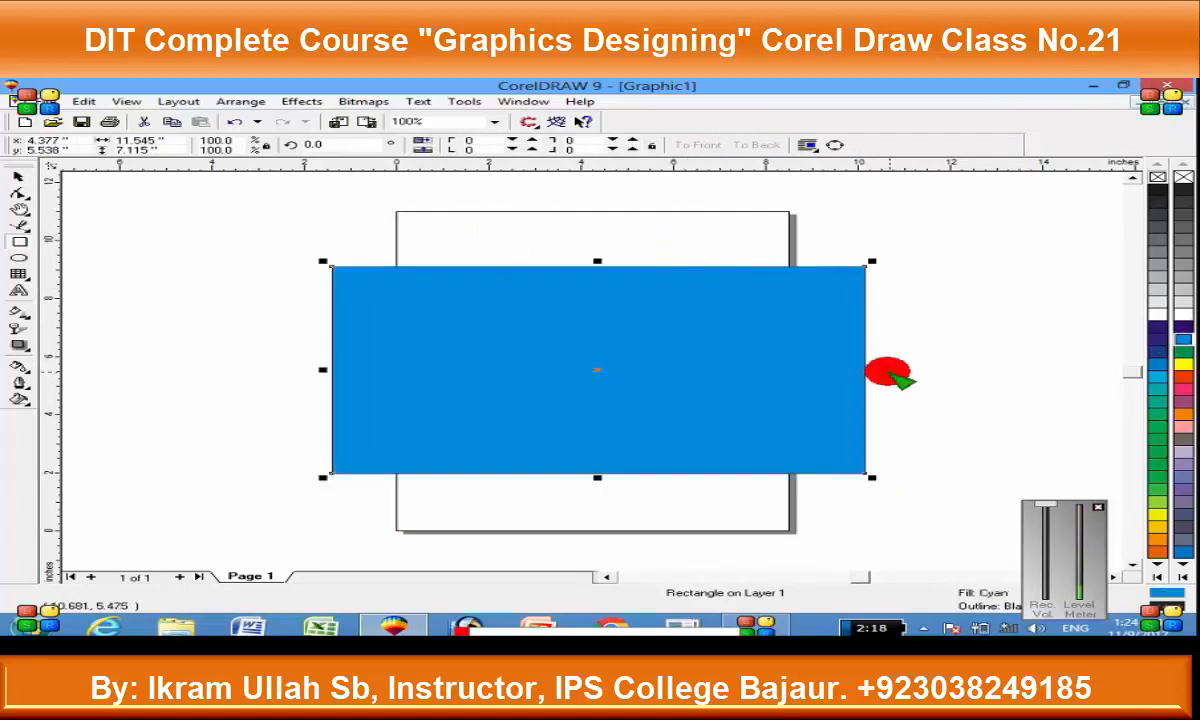
pyautogui.moveTo(872, 369); pyautogui.dragTo(752, 369)
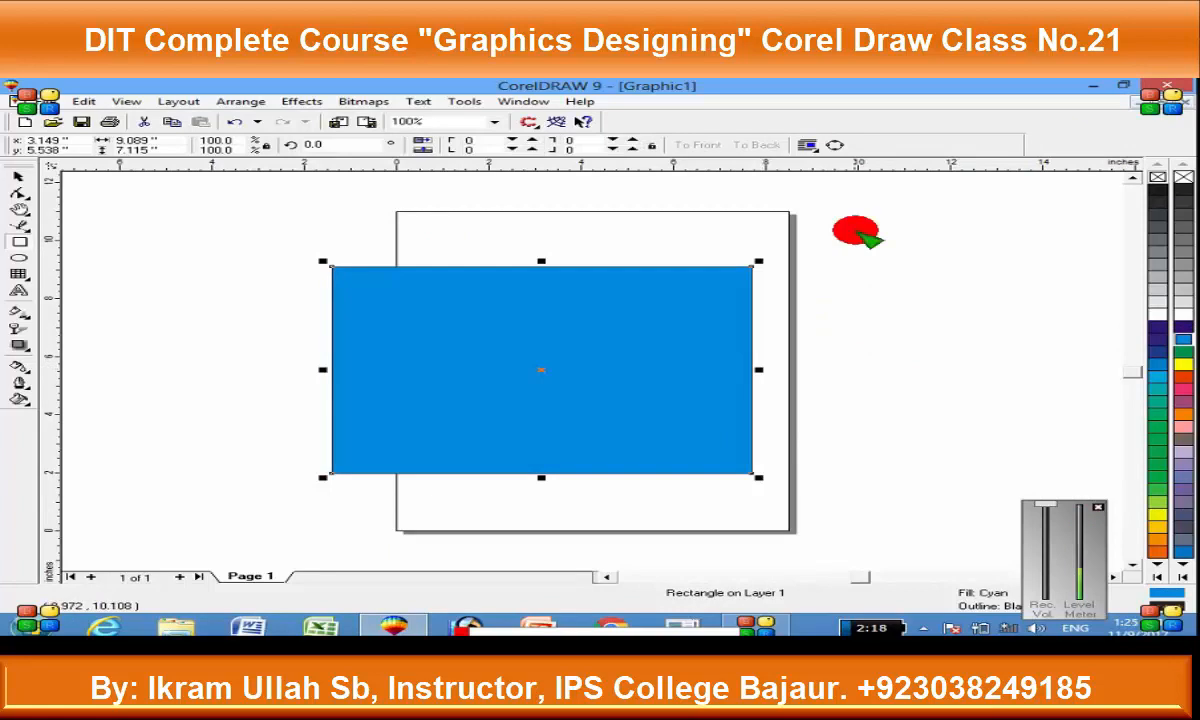
pyautogui.moveTo(931, 205); pyautogui.dragTo(598, 365)
pyautogui.click(1183, 375)
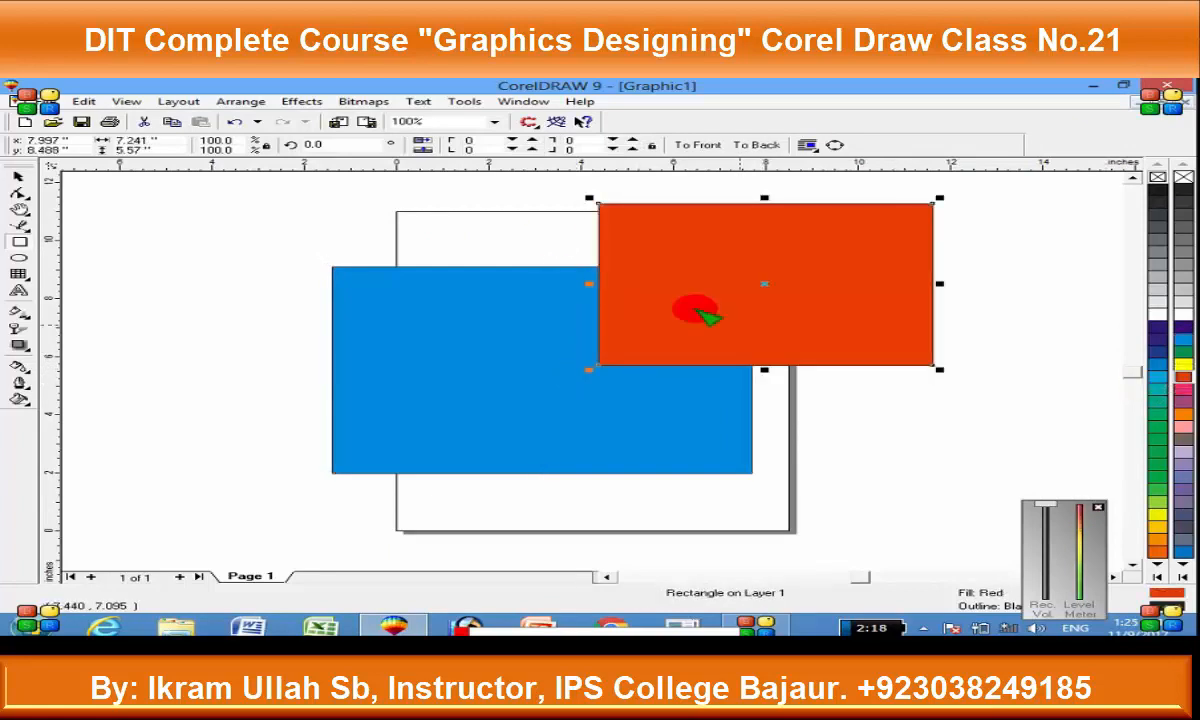
# Step: Draw a green rectangle about 3.9 × 3.8 inches overlapping the upper parts of the cyan and red rectangles
pyautogui.moveTo(537, 231); pyautogui.dragTo(714, 318)
pyautogui.press('Delete')
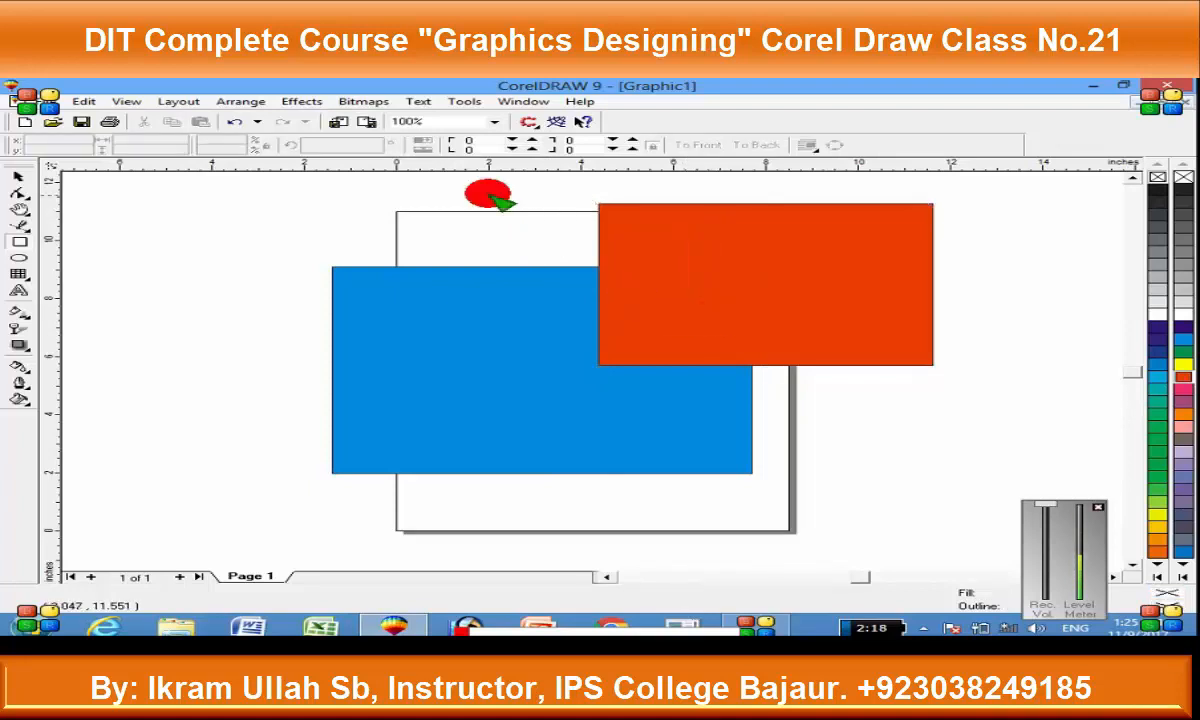
pyautogui.moveTo(484, 190); pyautogui.dragTo(661, 298)
pyautogui.click(1180, 349)
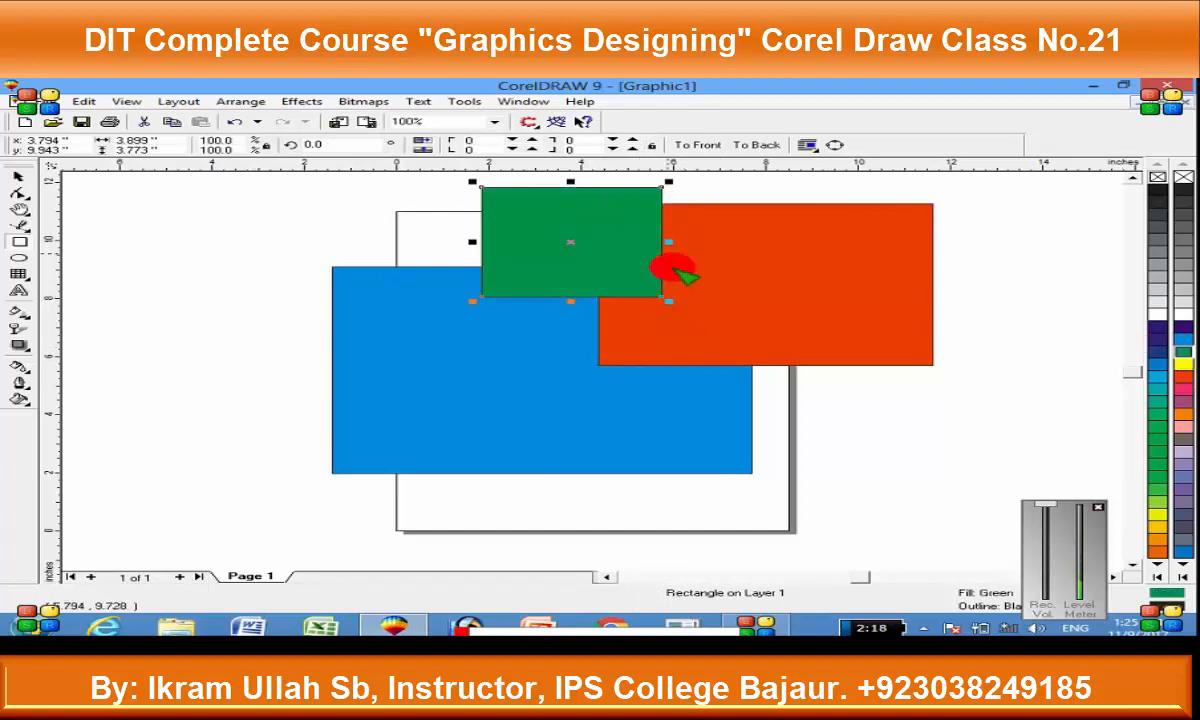
# Step: Draw a yellow rectangle about 3.1 × 5.1 inches overlapping the upper parts of the green and red rectangles
pyautogui.scroll(-1, 688, 240)
pyautogui.click(1131, 176)
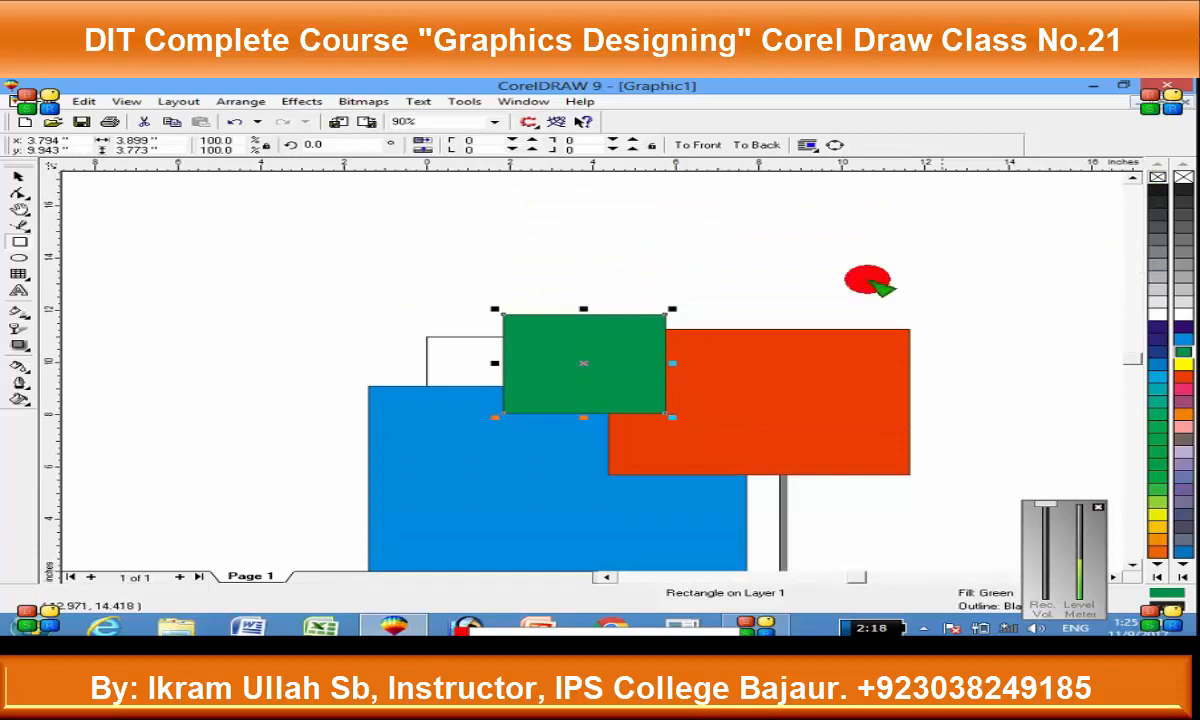
pyautogui.moveTo(621, 258); pyautogui.dragTo(749, 392)
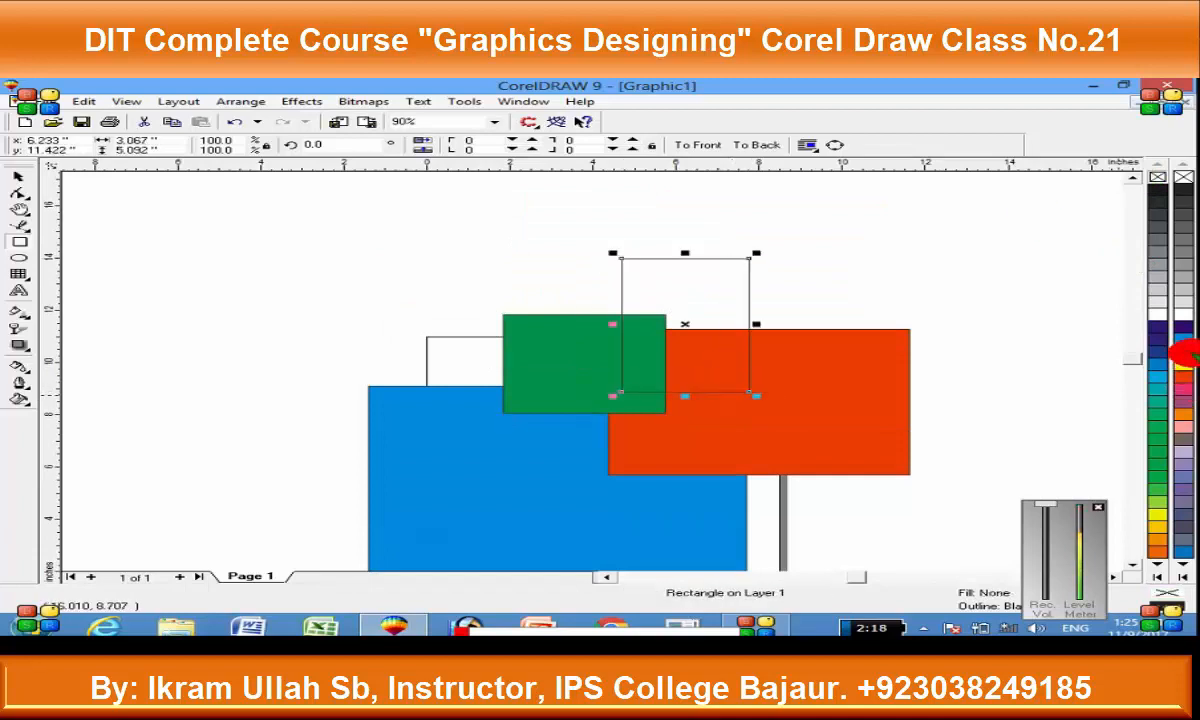
pyautogui.click(1160, 388)
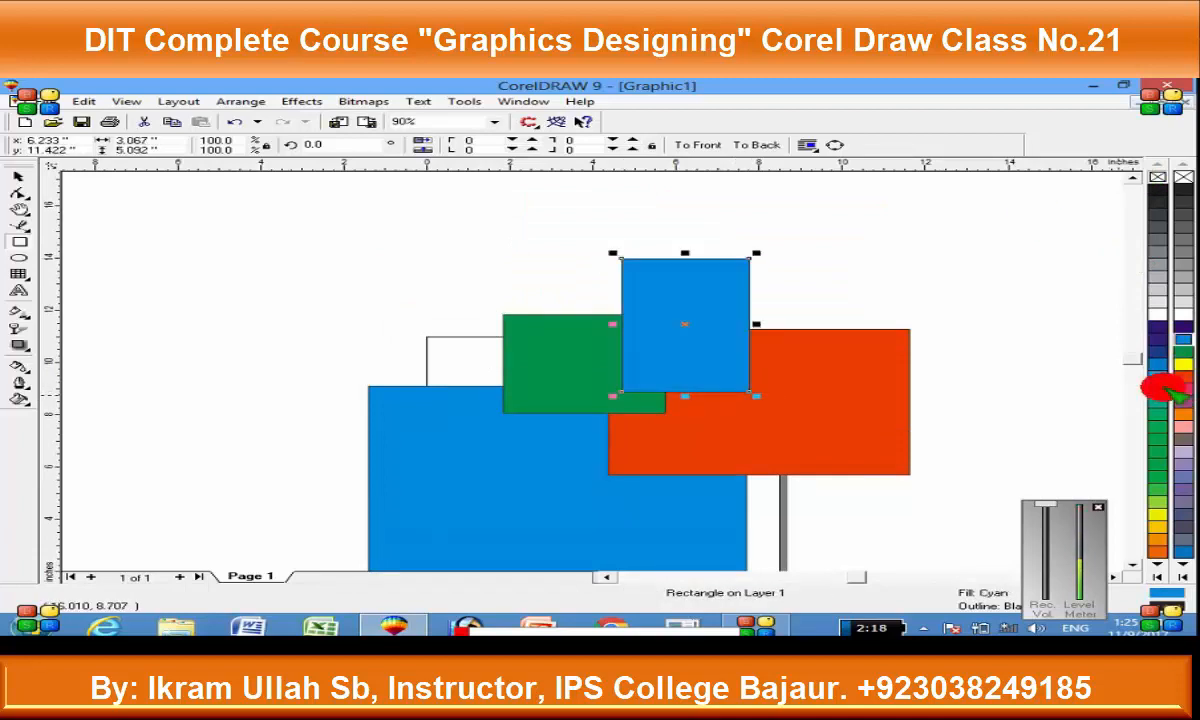
pyautogui.click(1182, 364)
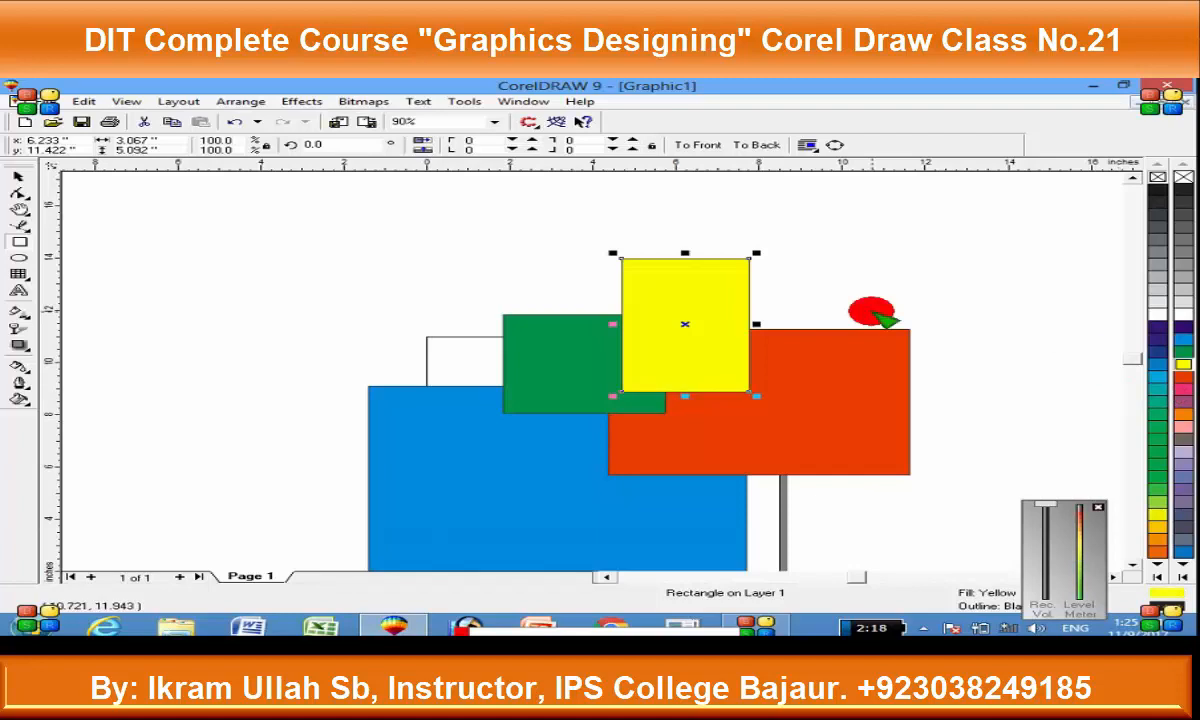
# Step: Stretch the red rectangle downward and enlarge the green one to about 4.1 × 5.7 inches so the shapes overlap more
pyautogui.press('space')
pyautogui.click(696, 474)
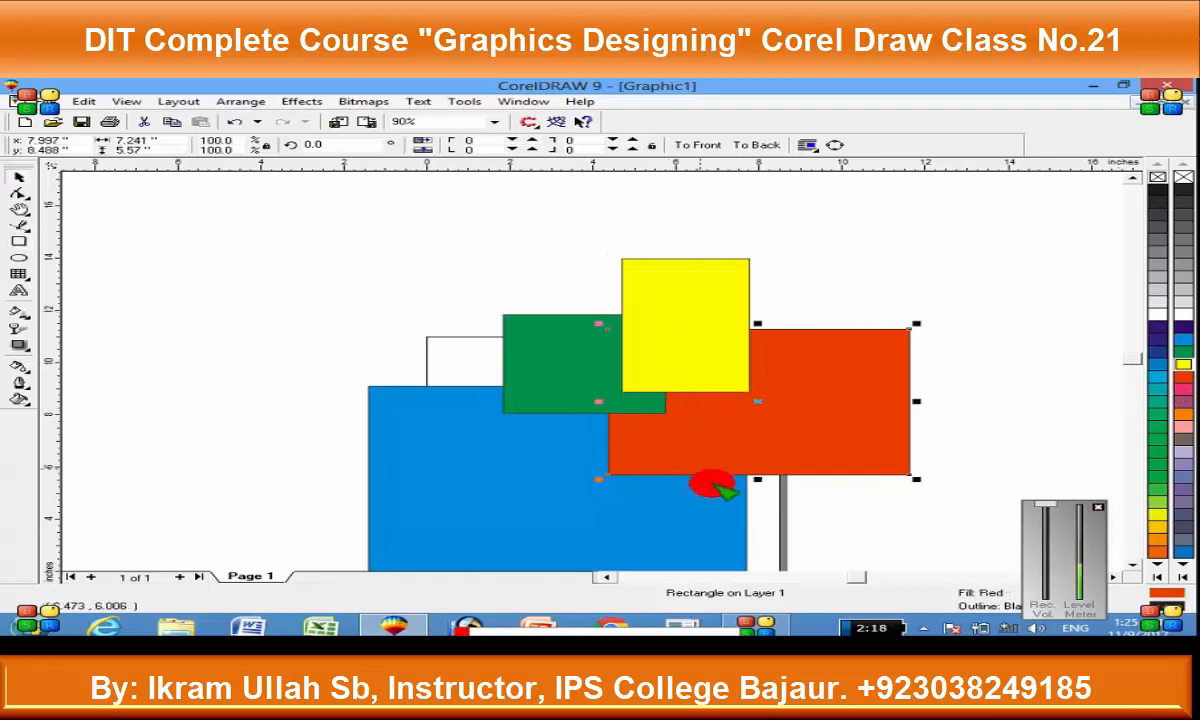
pyautogui.moveTo(757, 475); pyautogui.dragTo(760, 505)
pyautogui.click(562, 378)
pyautogui.moveTo(589, 418); pyautogui.dragTo(680, 468)
# Step: Stretch the yellow rectangle downward to a height of about 6.9 inches
pyautogui.click(688, 390)
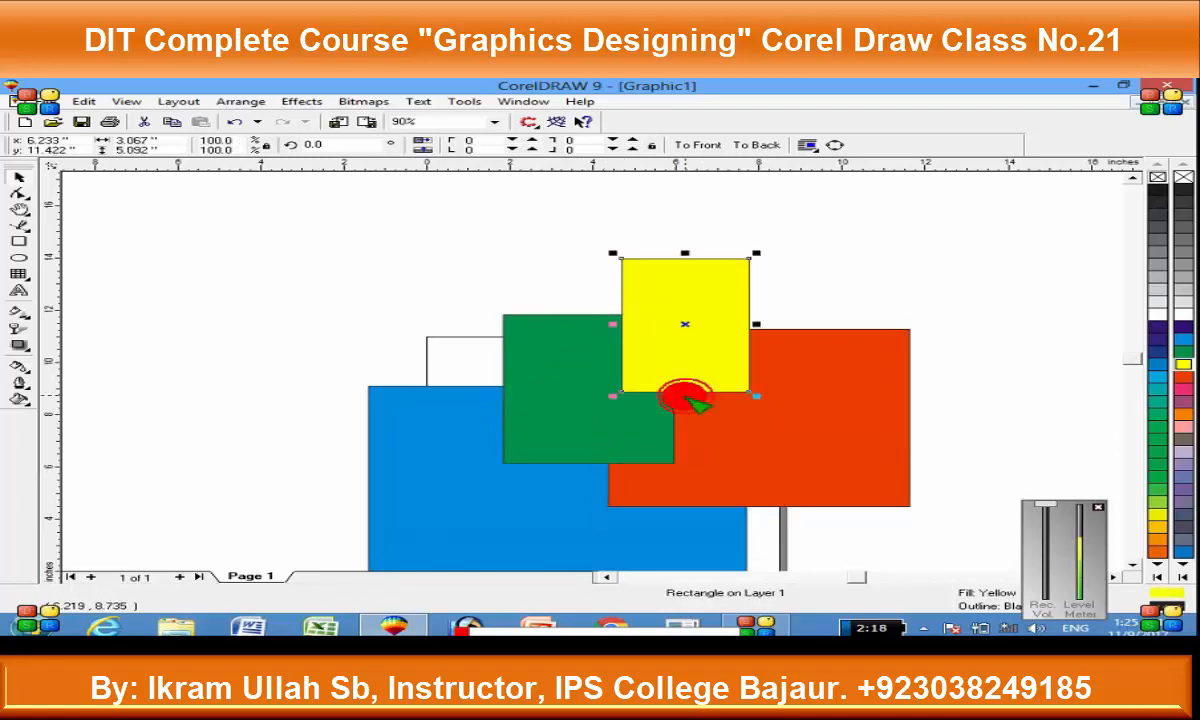
pyautogui.moveTo(691, 399); pyautogui.dragTo(691, 431)
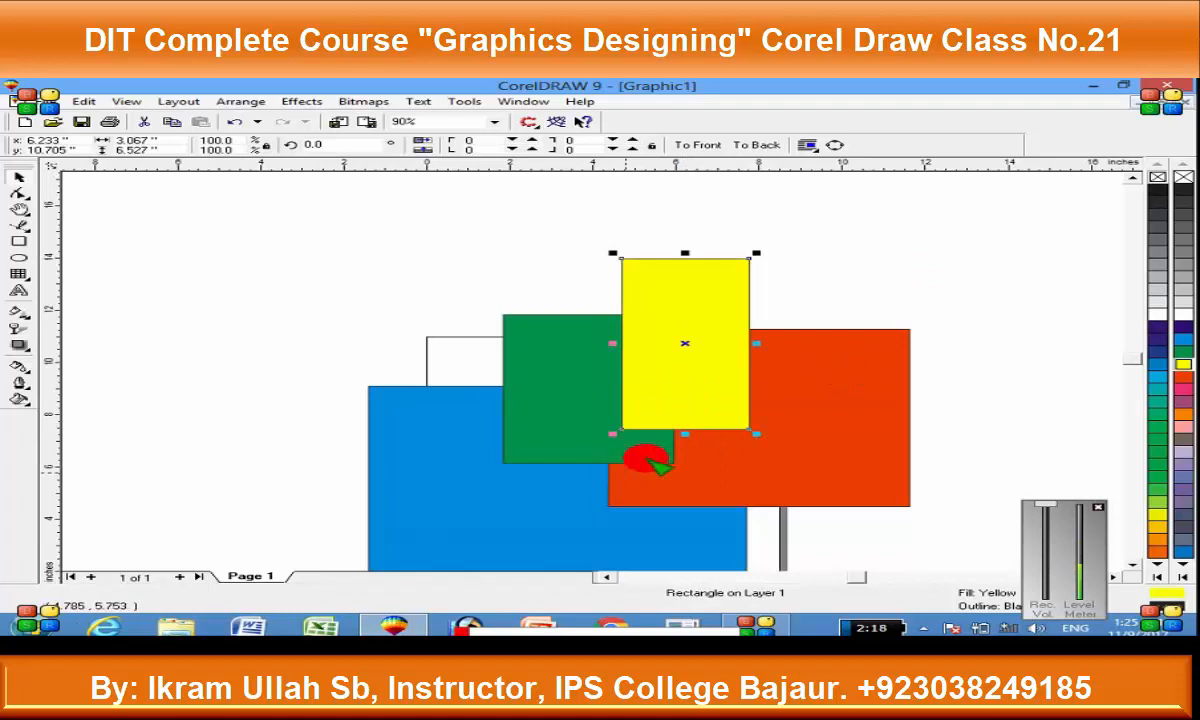
pyautogui.click(691, 434)
pyautogui.click(679, 411)
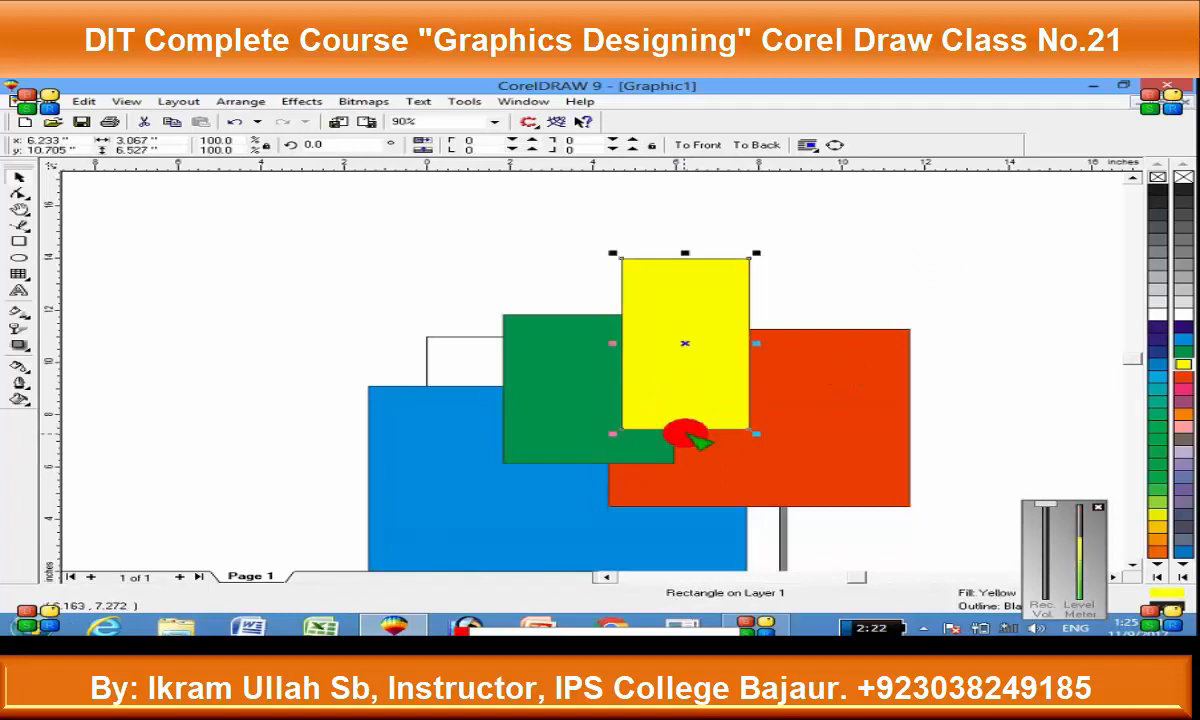
pyautogui.moveTo(685, 434); pyautogui.dragTo(685, 445)
# Step: Select the overlapping rectangles one after another to examine their stacking order
pyautogui.click(680, 485)
pyautogui.click(692, 405)
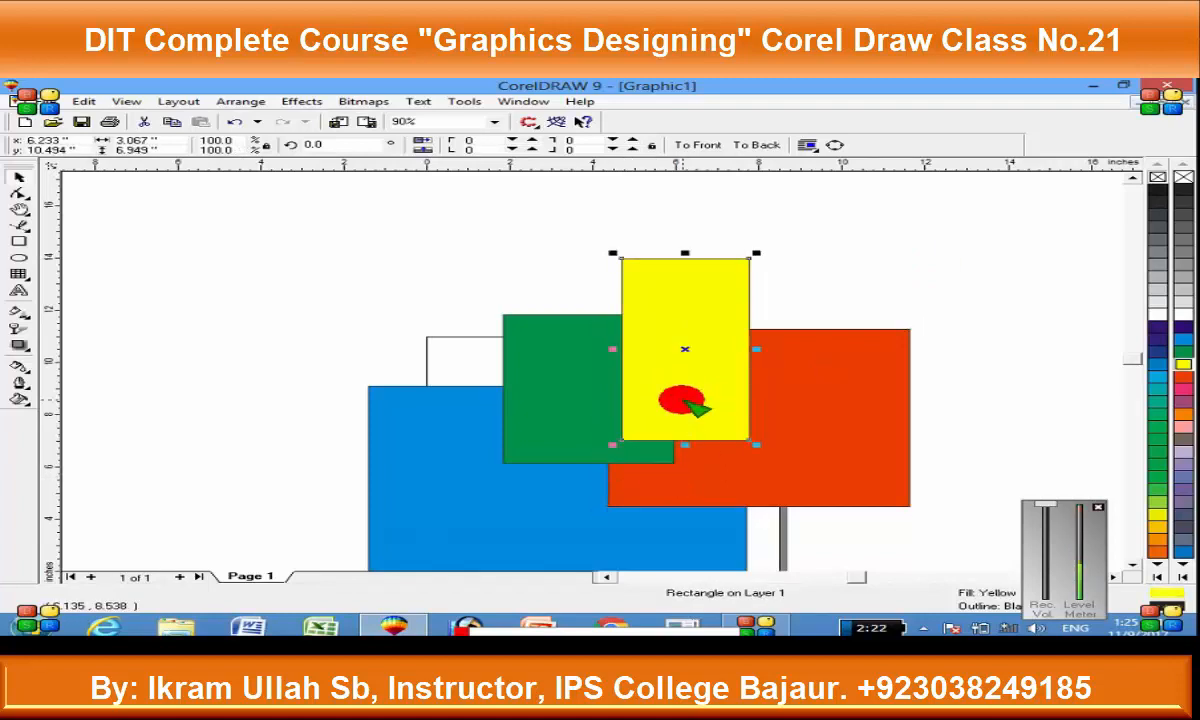
pyautogui.click(492, 450)
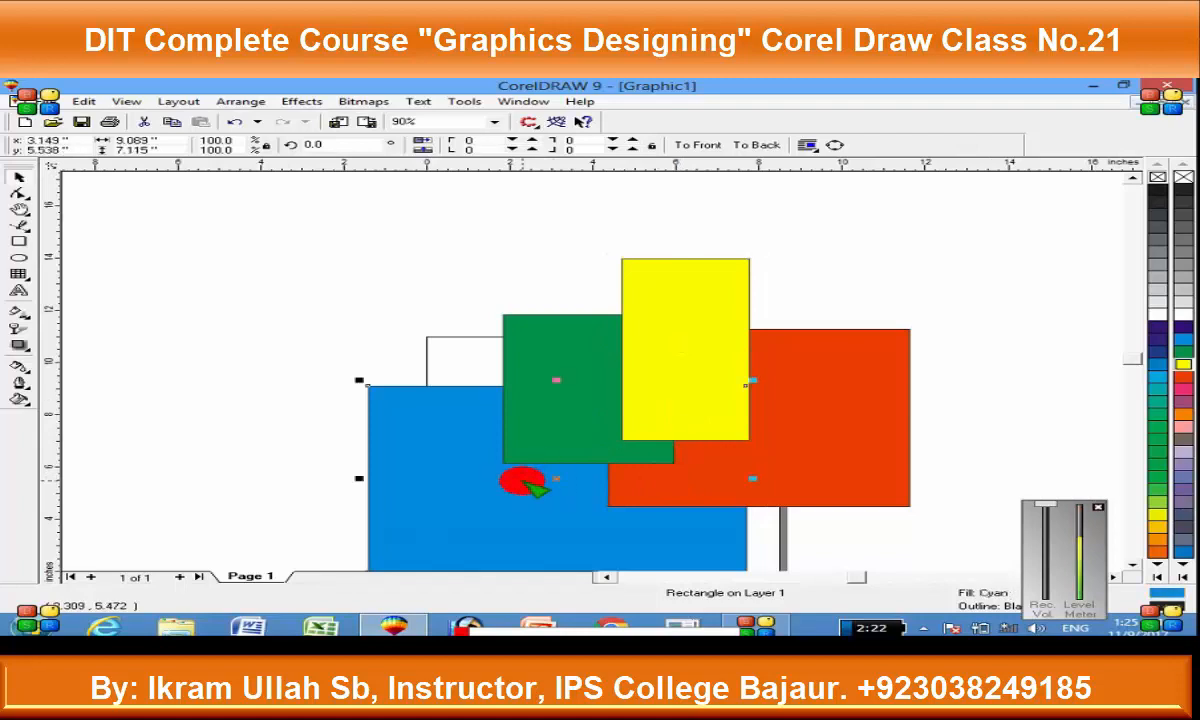
pyautogui.click(668, 500)
pyautogui.click(576, 429)
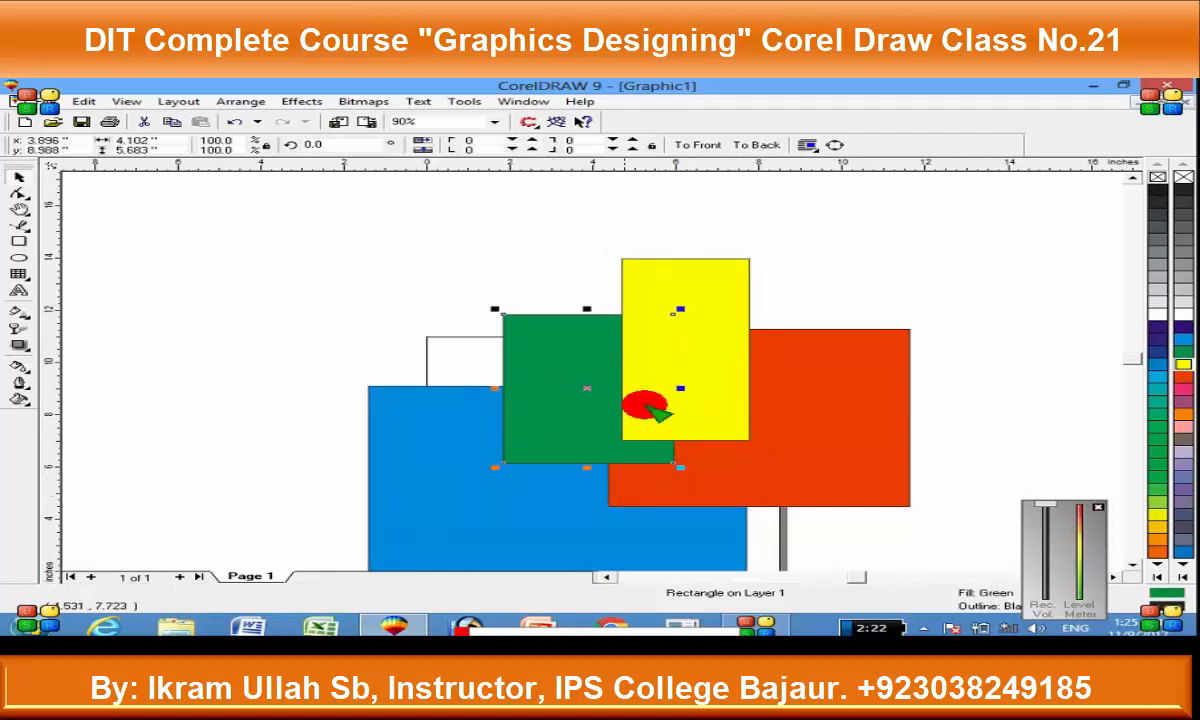
pyautogui.click(655, 400)
# Step: Bring the cyan rectangle to the front of the stack and undo that reordering
pyautogui.click(475, 466)
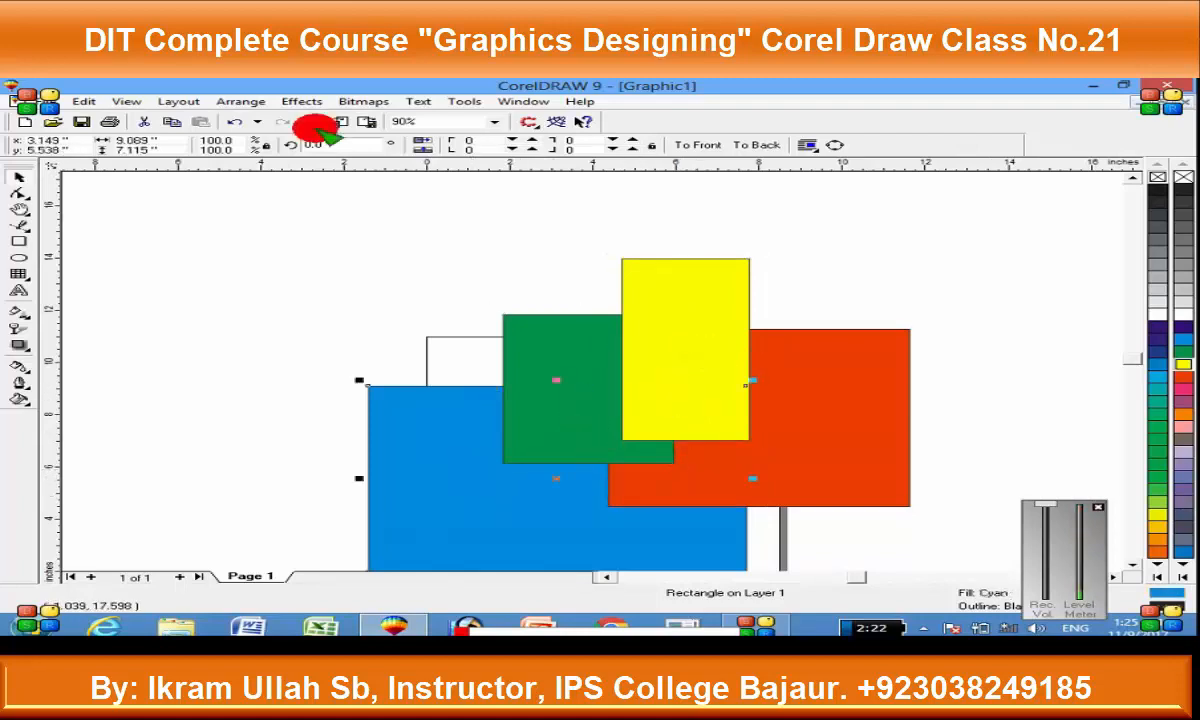
pyautogui.click(240, 101)
pyautogui.moveTo(335, 178)
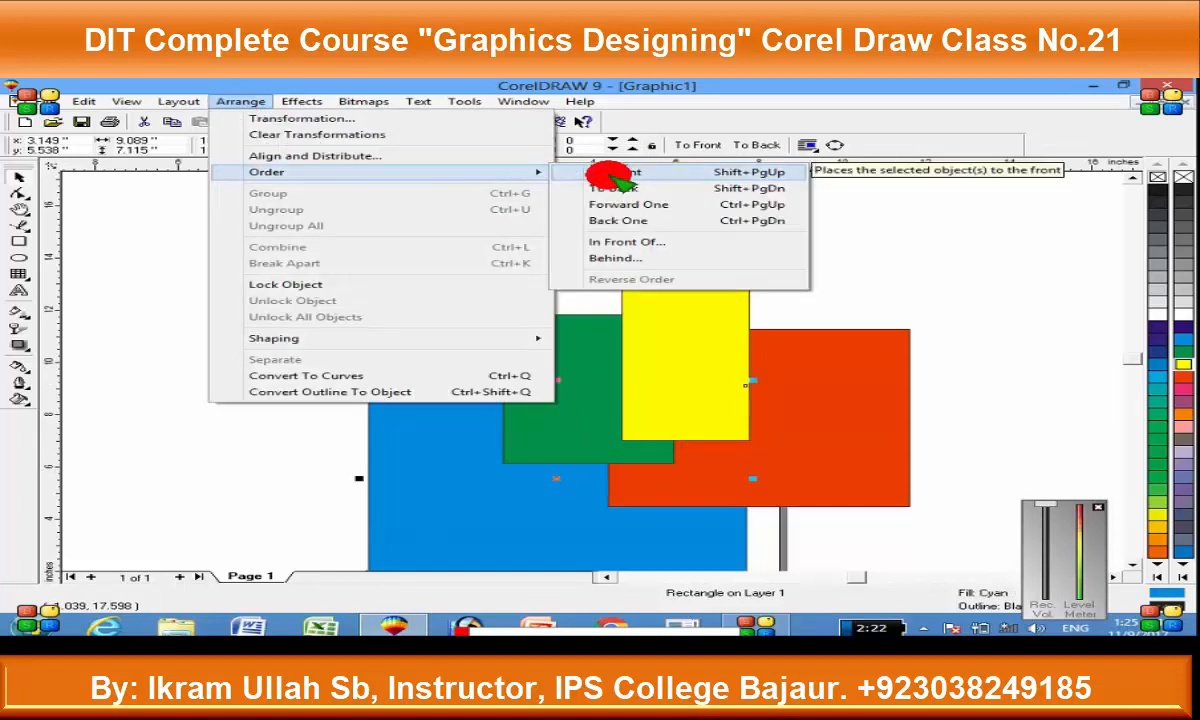
pyautogui.click(612, 178)
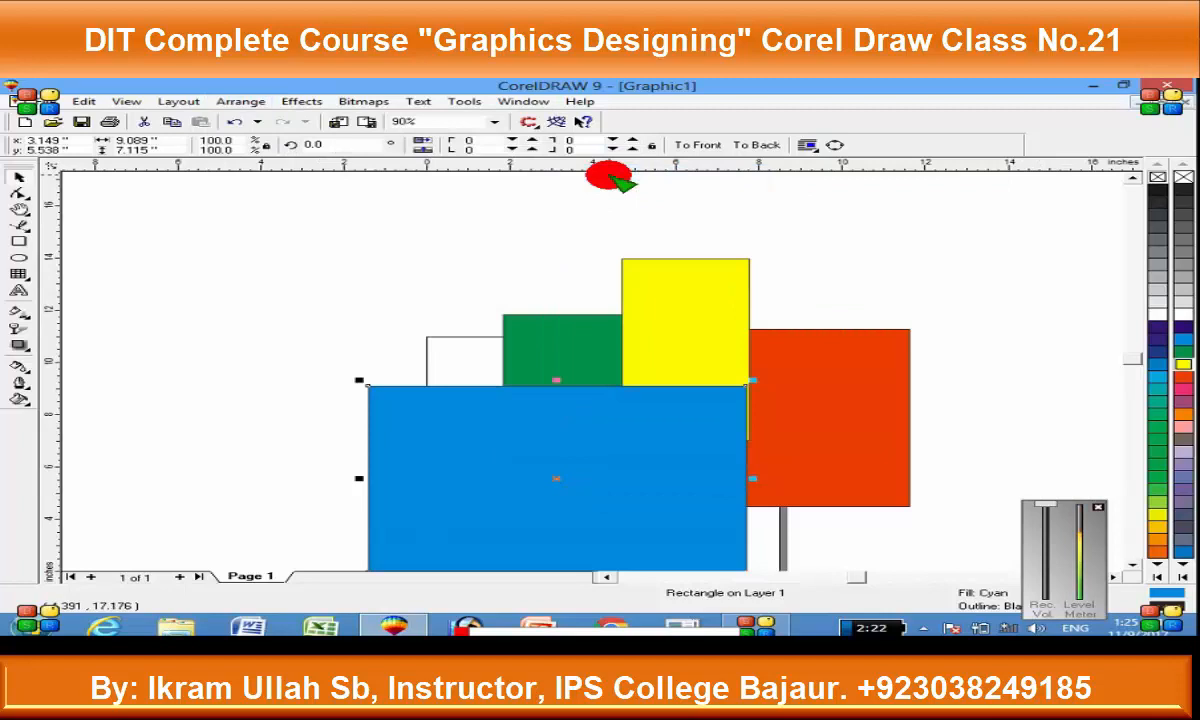
pyautogui.hotkey('ctrl', 'z')
pyautogui.click(243, 101)
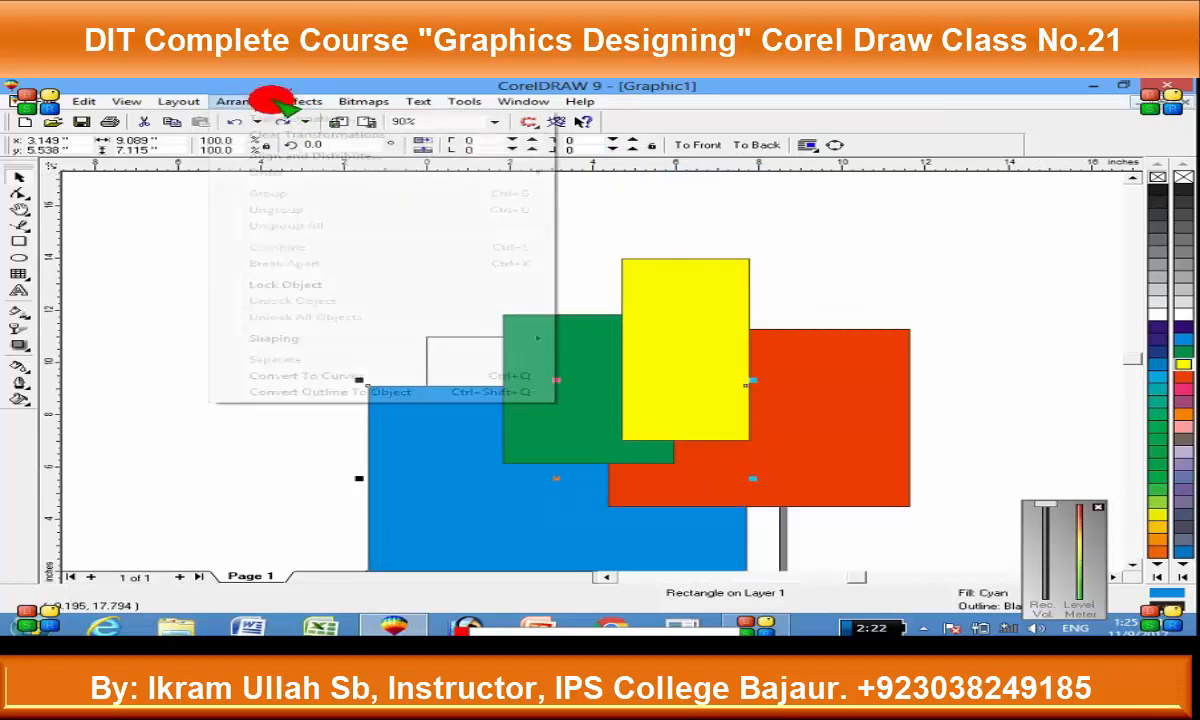
pyautogui.moveTo(390, 172)
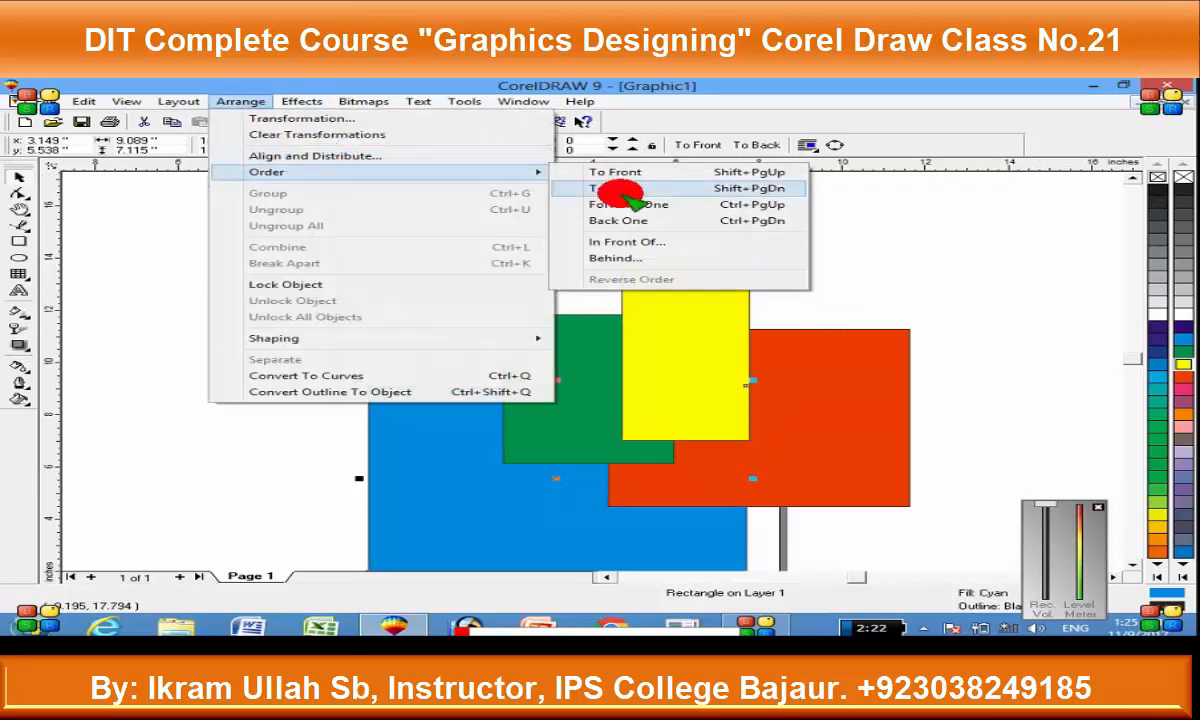
pyautogui.click(643, 372)
# Step: Send the yellow rectangle to the back of the stack
pyautogui.click(712, 350)
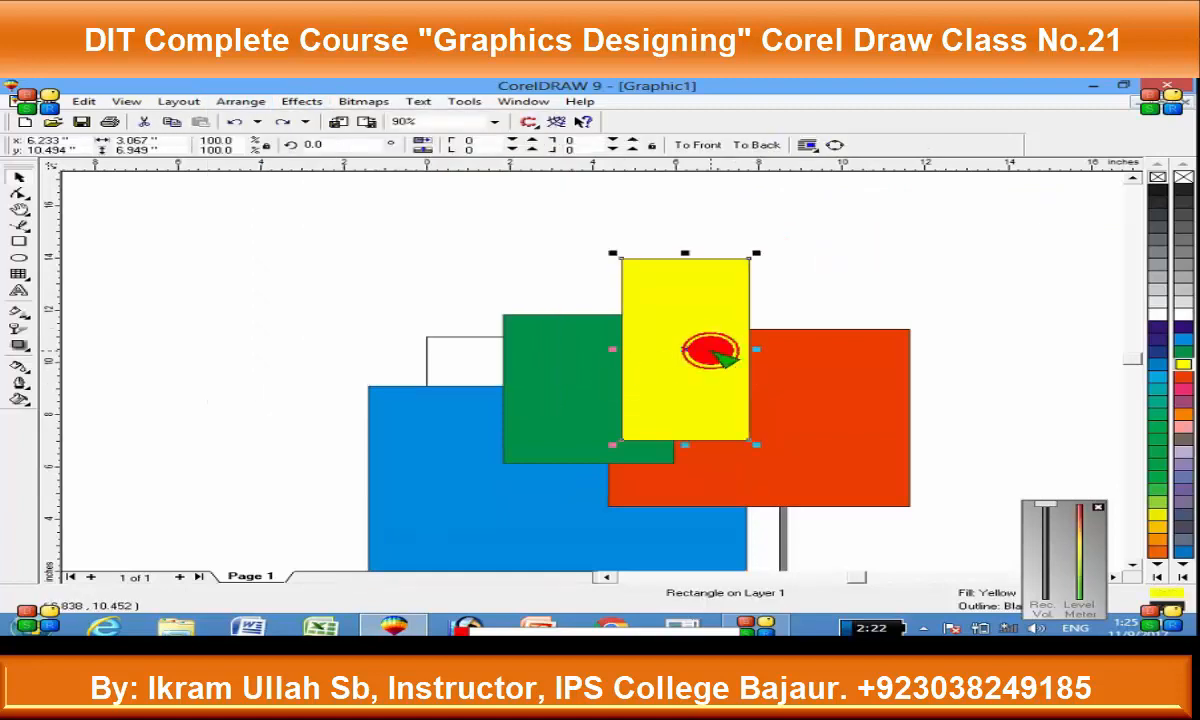
pyautogui.click(306, 147)
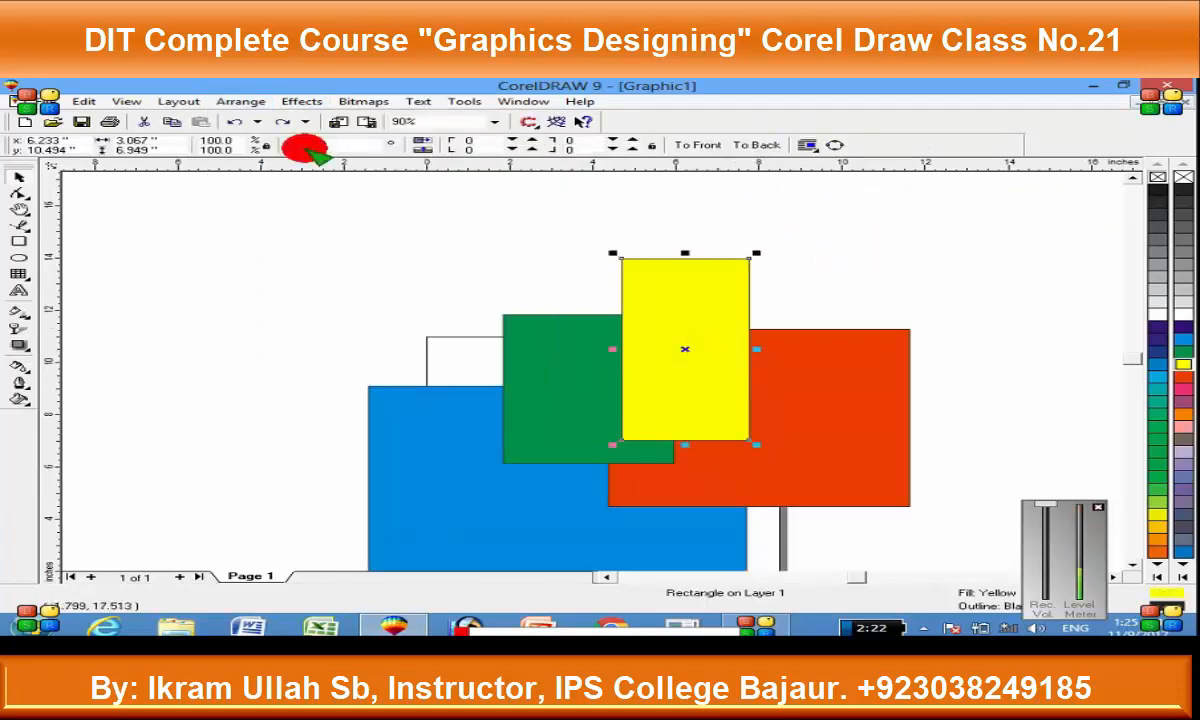
pyautogui.click(166, 104)
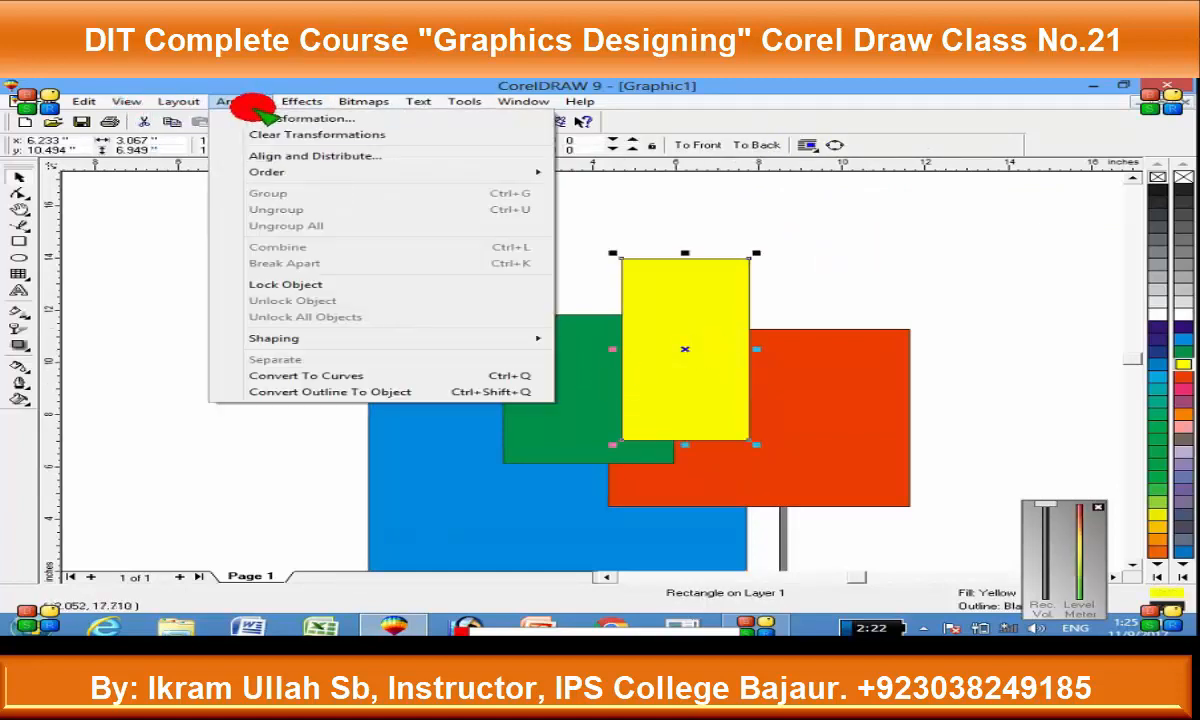
pyautogui.moveTo(495, 177)
pyautogui.click(605, 188)
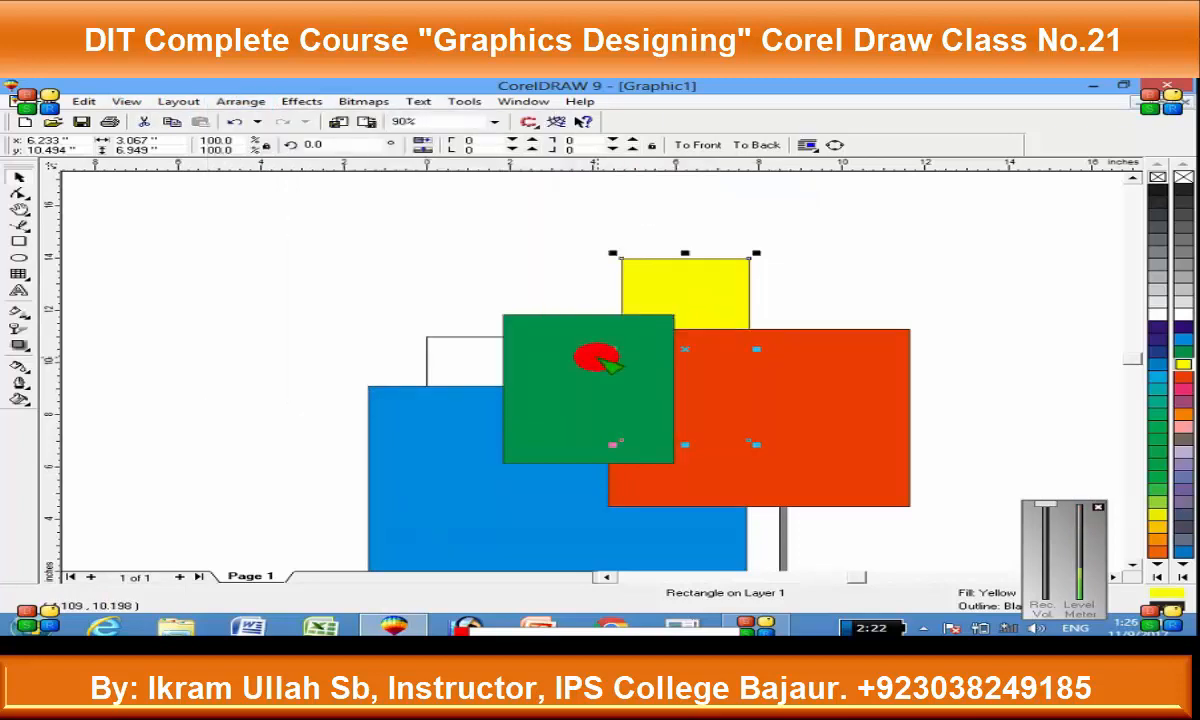
# Step: Move the yellow rectangle about 3.7 inches to the left, and undo both the move and its reordering
pyautogui.moveTo(685, 288); pyautogui.dragTo(522, 287)
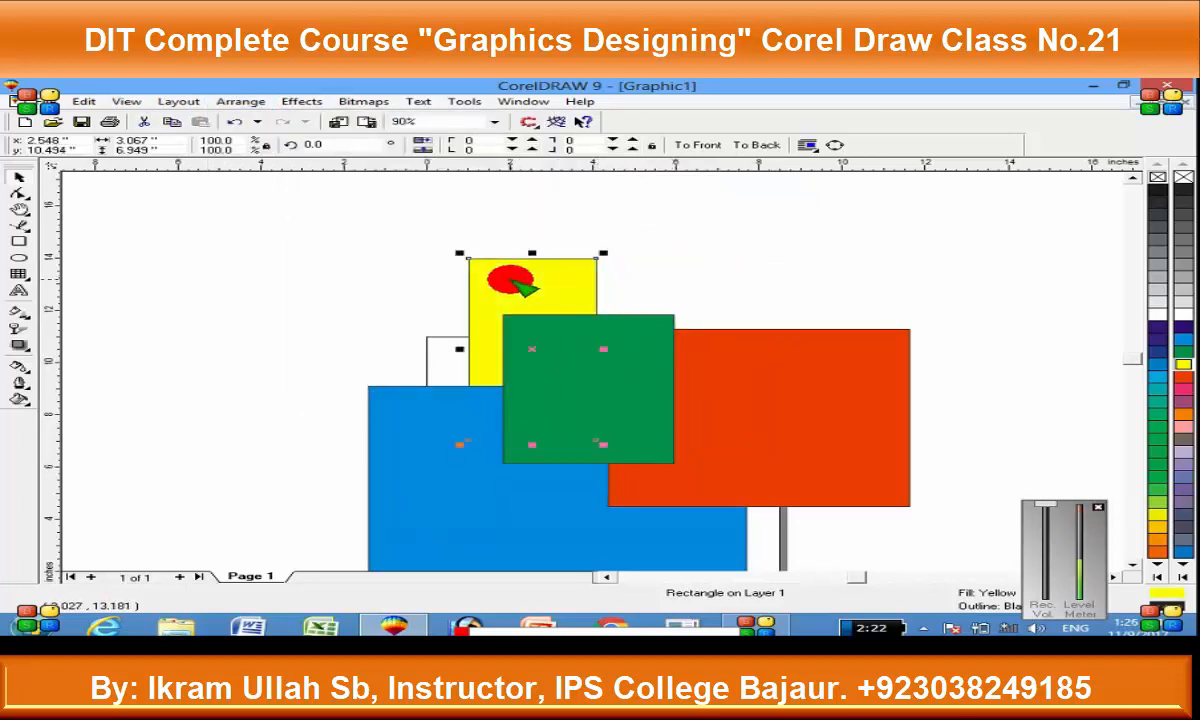
pyautogui.hotkey('ctrl', 'z')
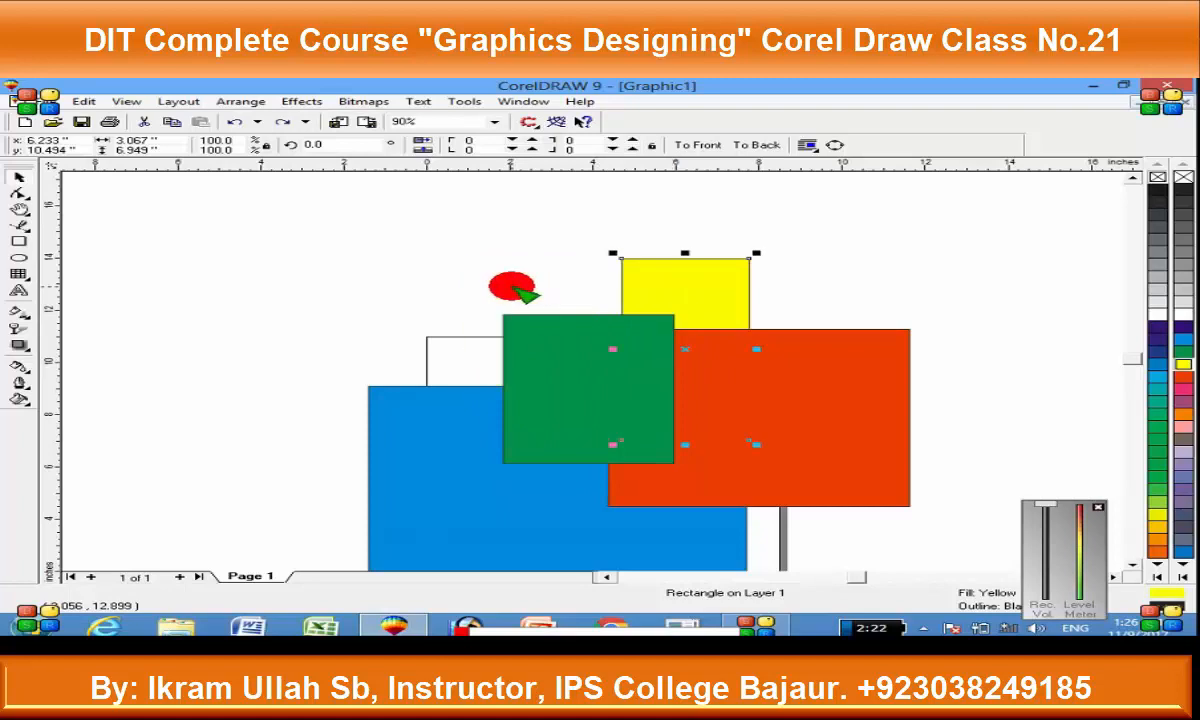
pyautogui.hotkey('ctrl', 'z')
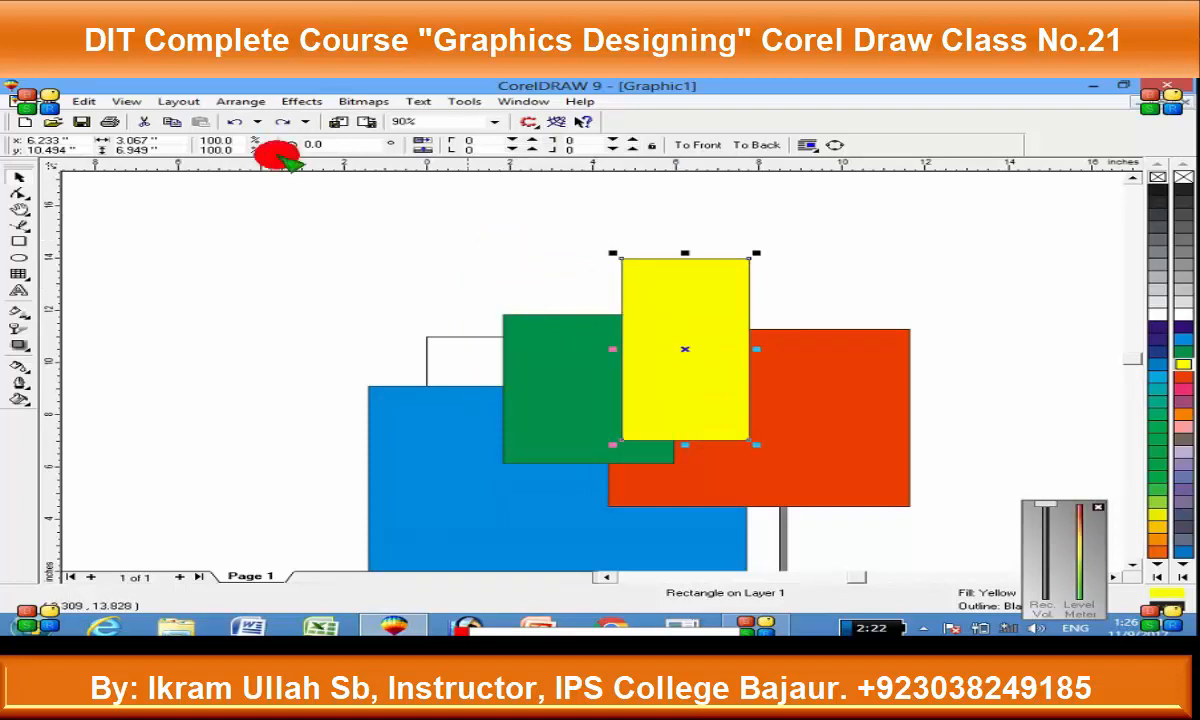
# Step: Select the cyan, red and green rectangles in turn to compare their positions in the stack
pyautogui.click(235, 101)
pyautogui.moveTo(500, 173)
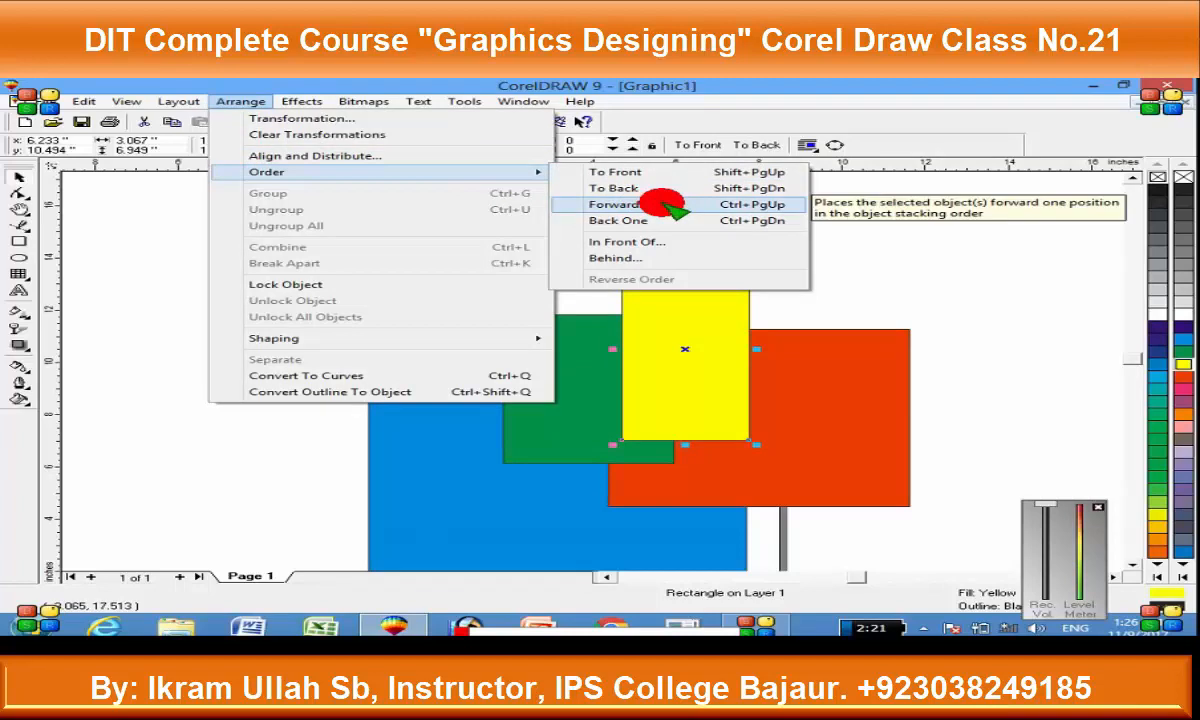
pyautogui.click(943, 249)
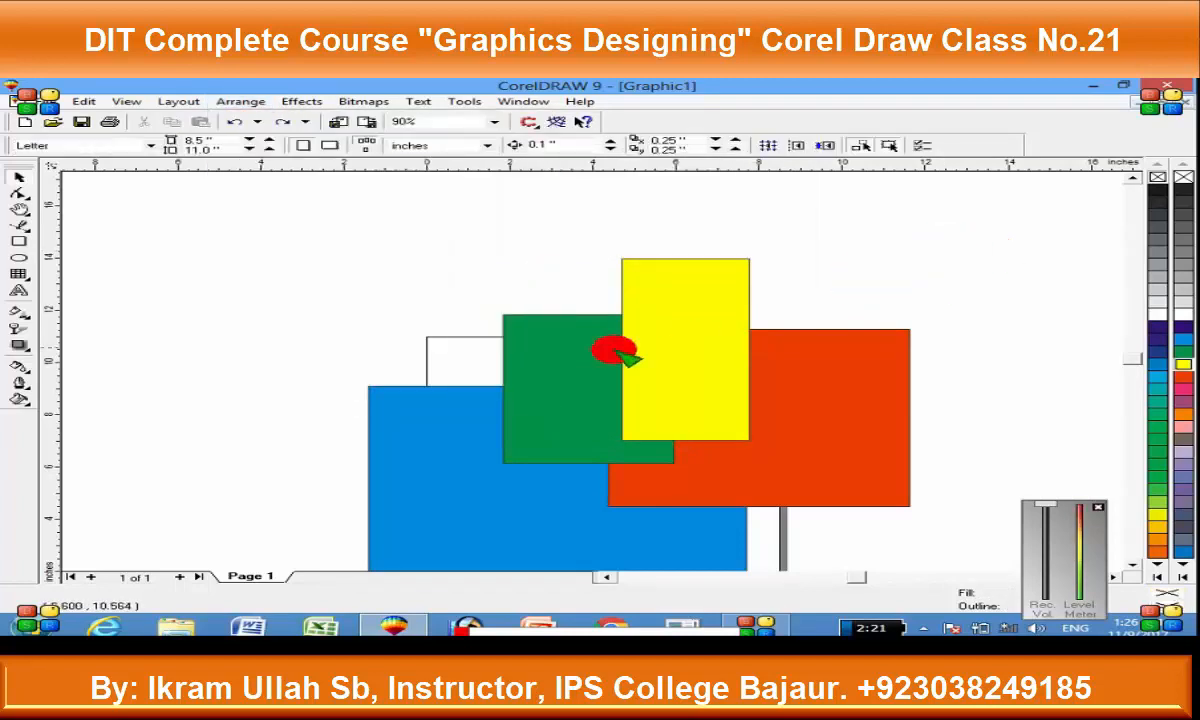
pyautogui.click(460, 484)
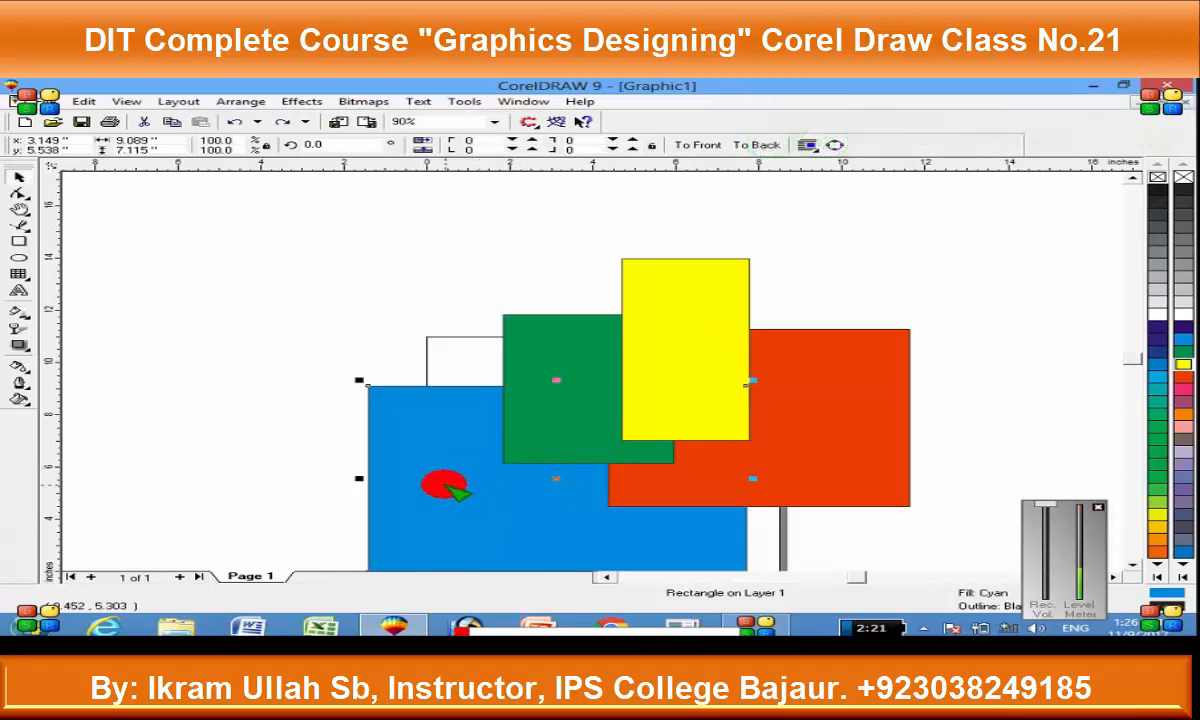
pyautogui.click(662, 503)
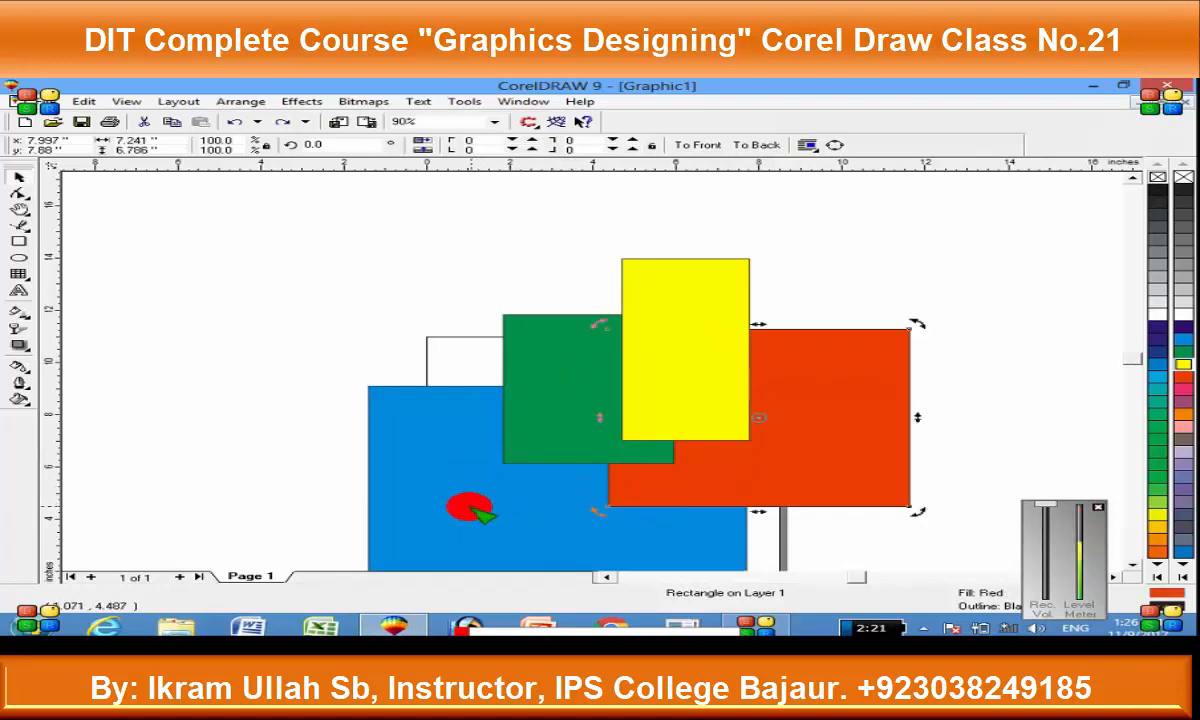
pyautogui.click(478, 512)
pyautogui.click(488, 513)
pyautogui.click(685, 494)
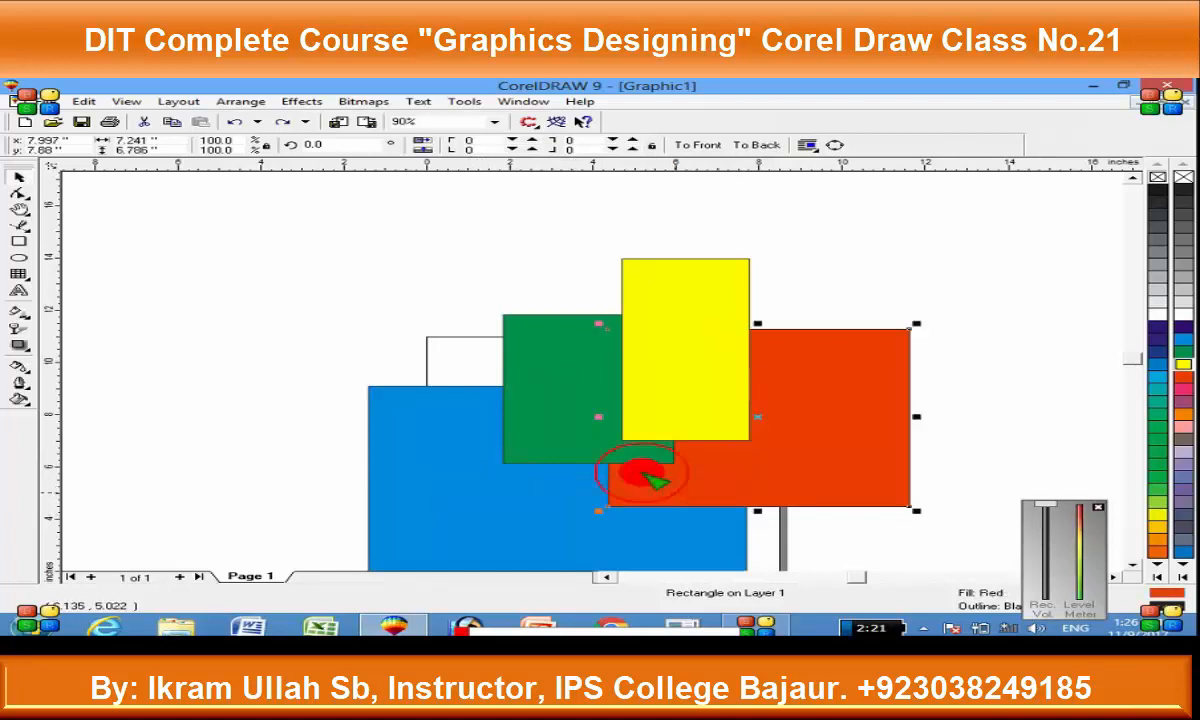
pyautogui.click(602, 453)
pyautogui.click(523, 505)
pyautogui.click(682, 490)
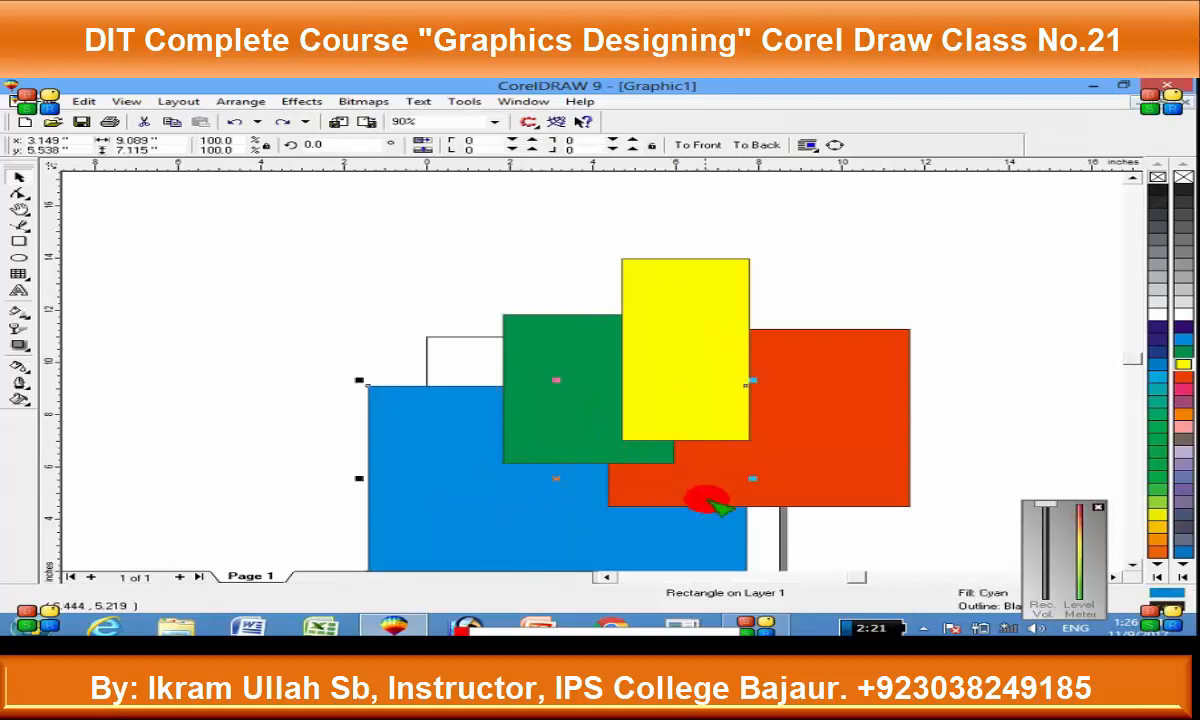
# Step: Bring the cyan rectangle forward one position in the stacking order
pyautogui.click(258, 101)
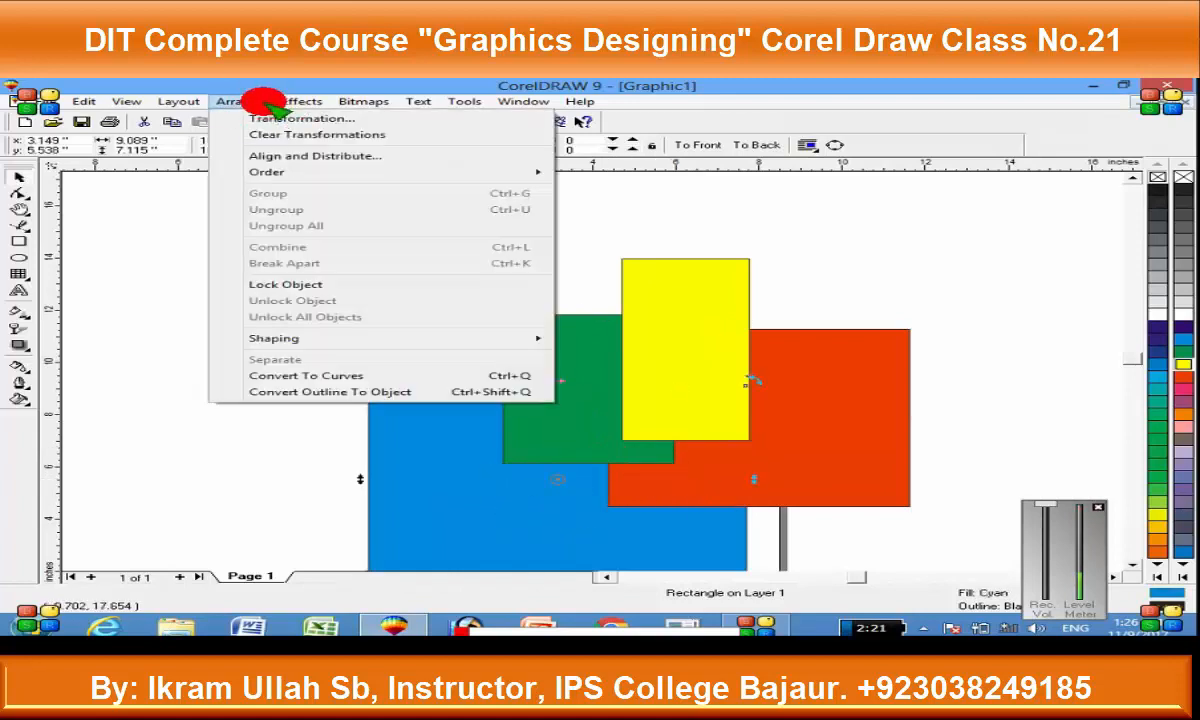
pyautogui.moveTo(390, 172)
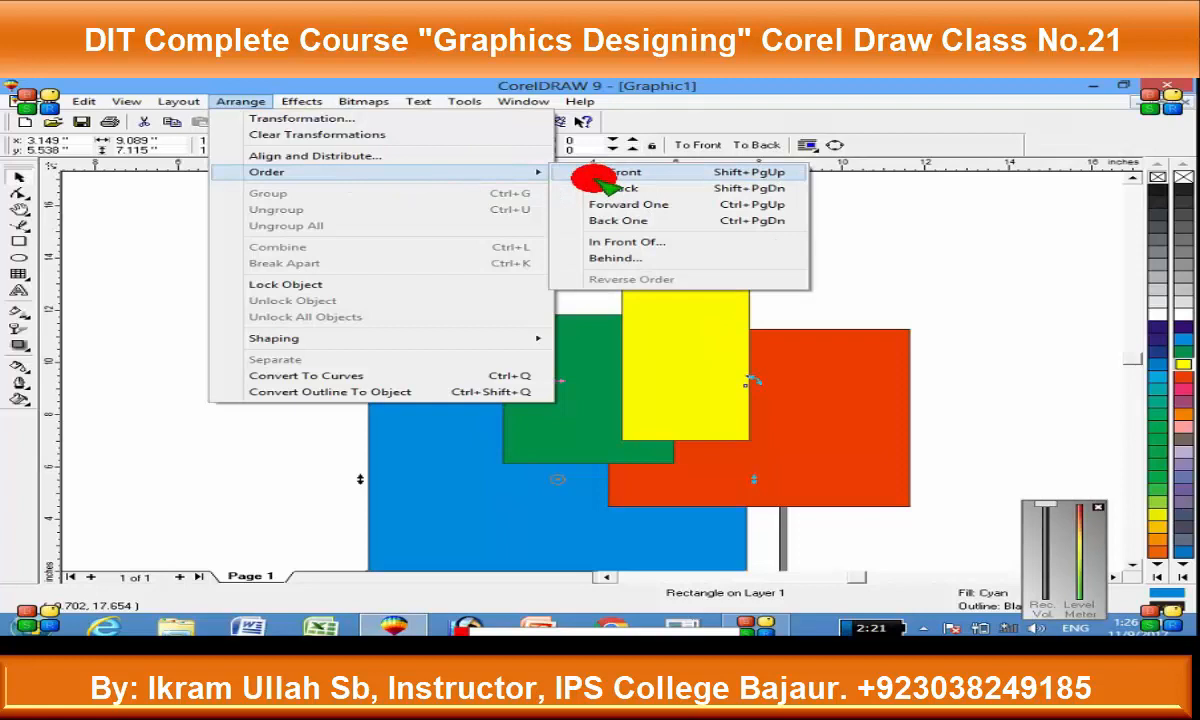
pyautogui.click(655, 206)
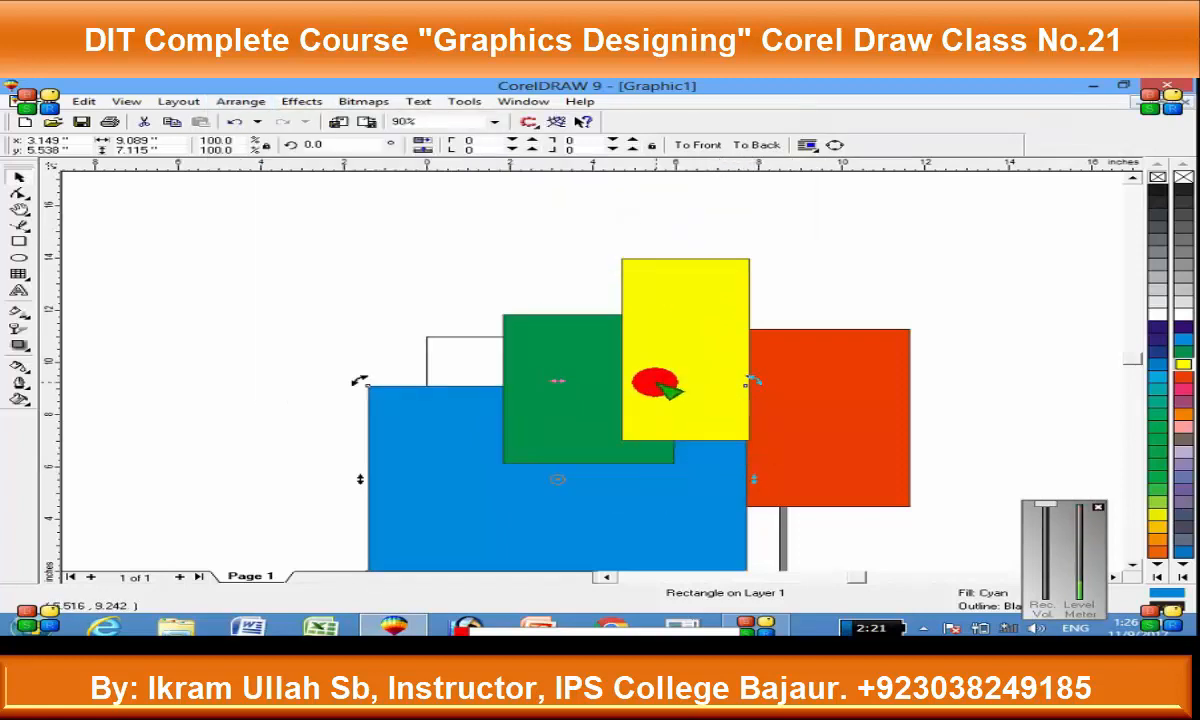
pyautogui.click(241, 101)
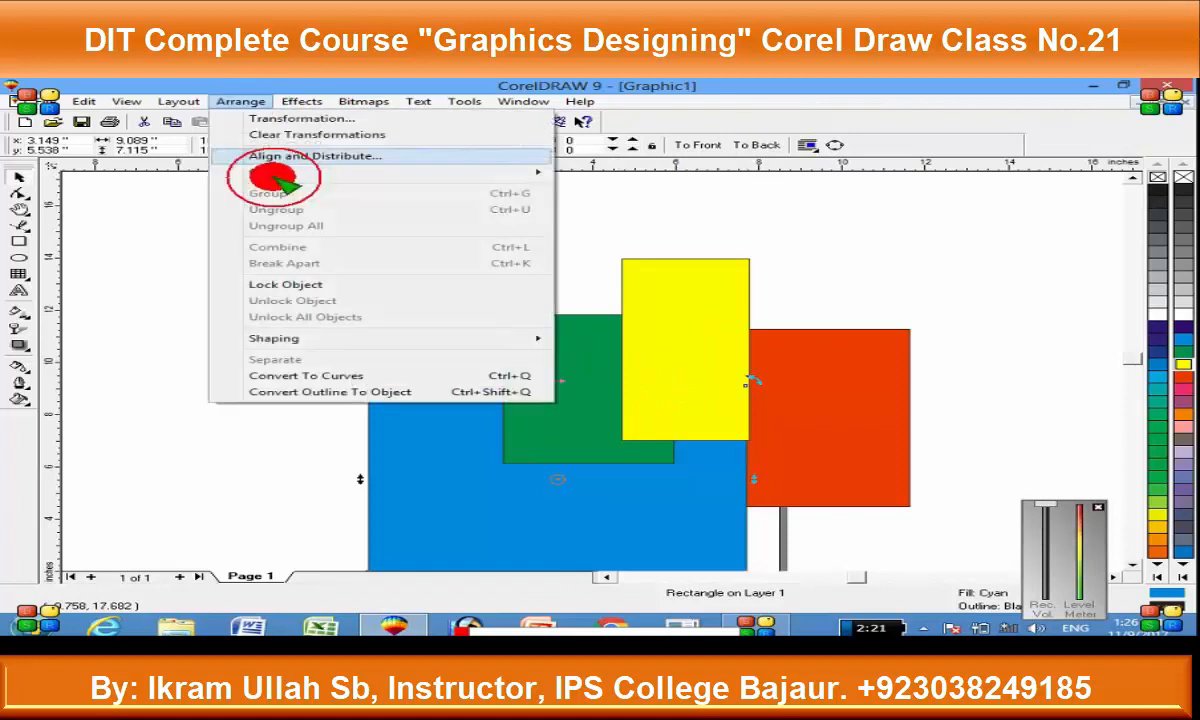
pyautogui.moveTo(540, 173)
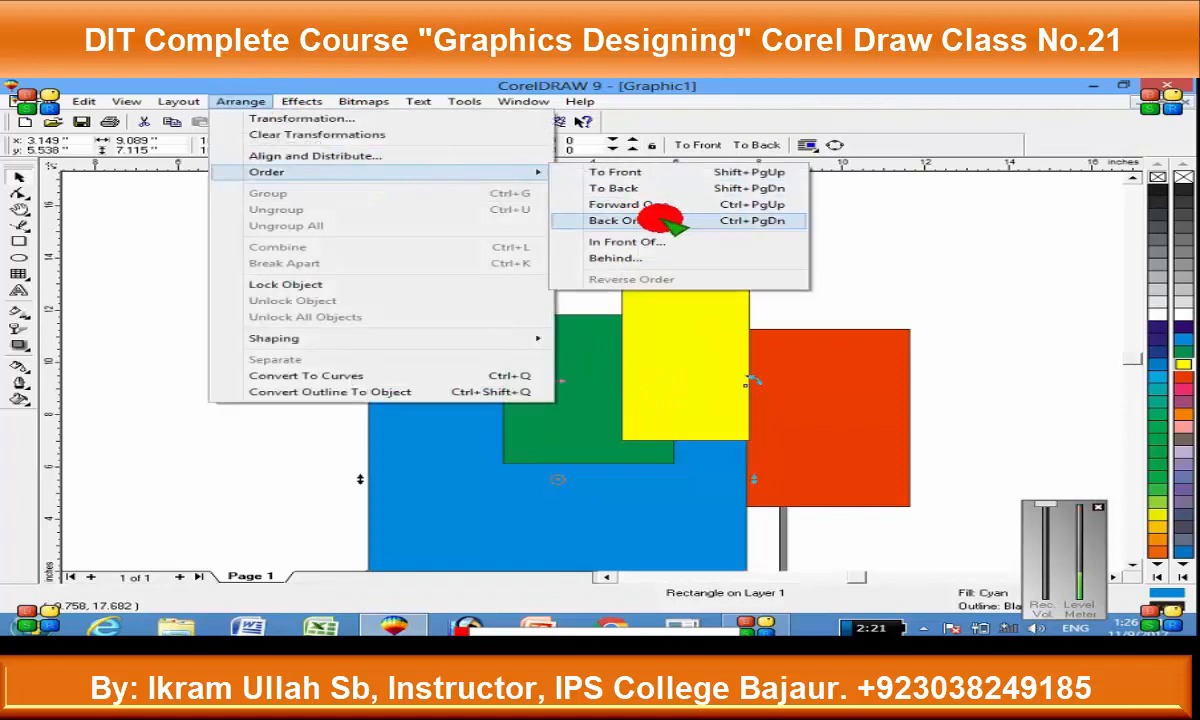
pyautogui.click(1050, 348)
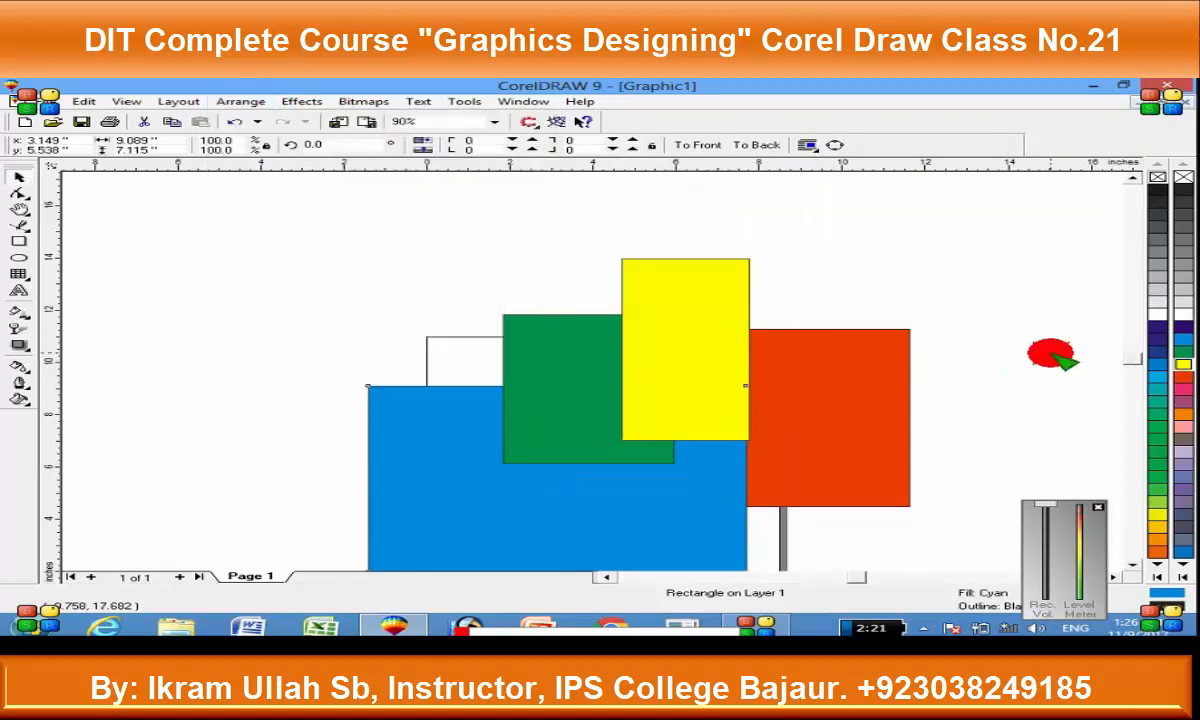
# Step: Send the yellow rectangle back one position and move it about 0.5 inches left and 0.2 inches down
pyautogui.click(658, 388)
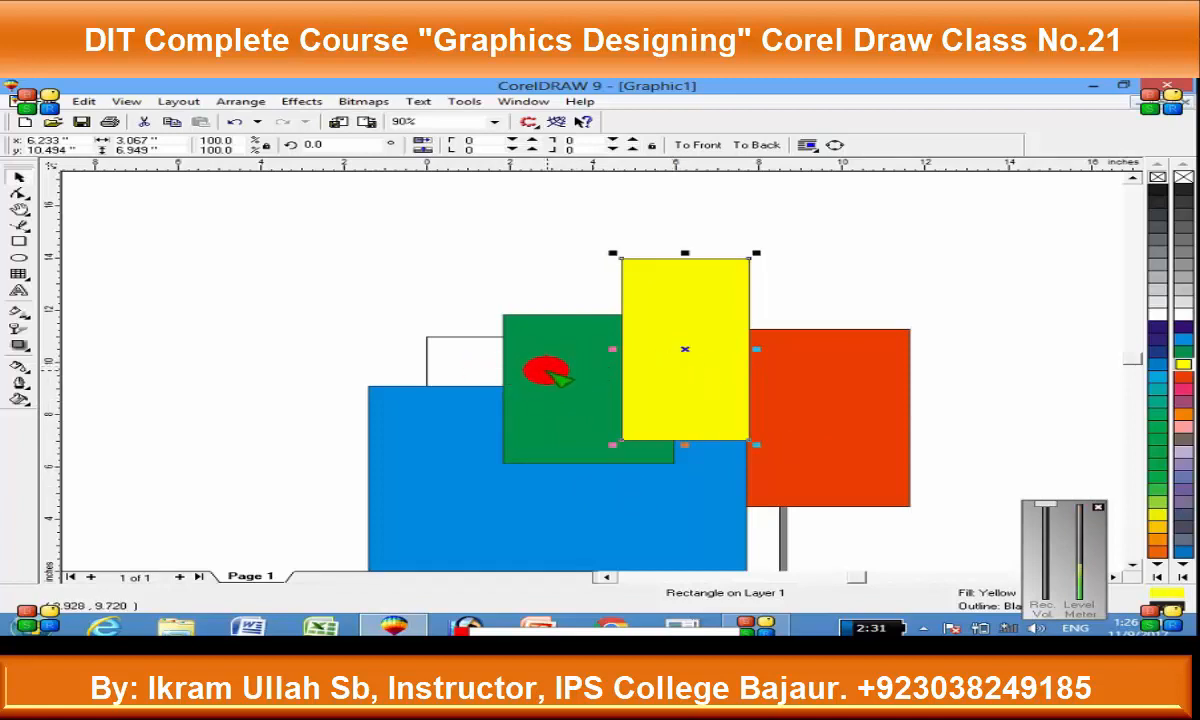
pyautogui.click(244, 101)
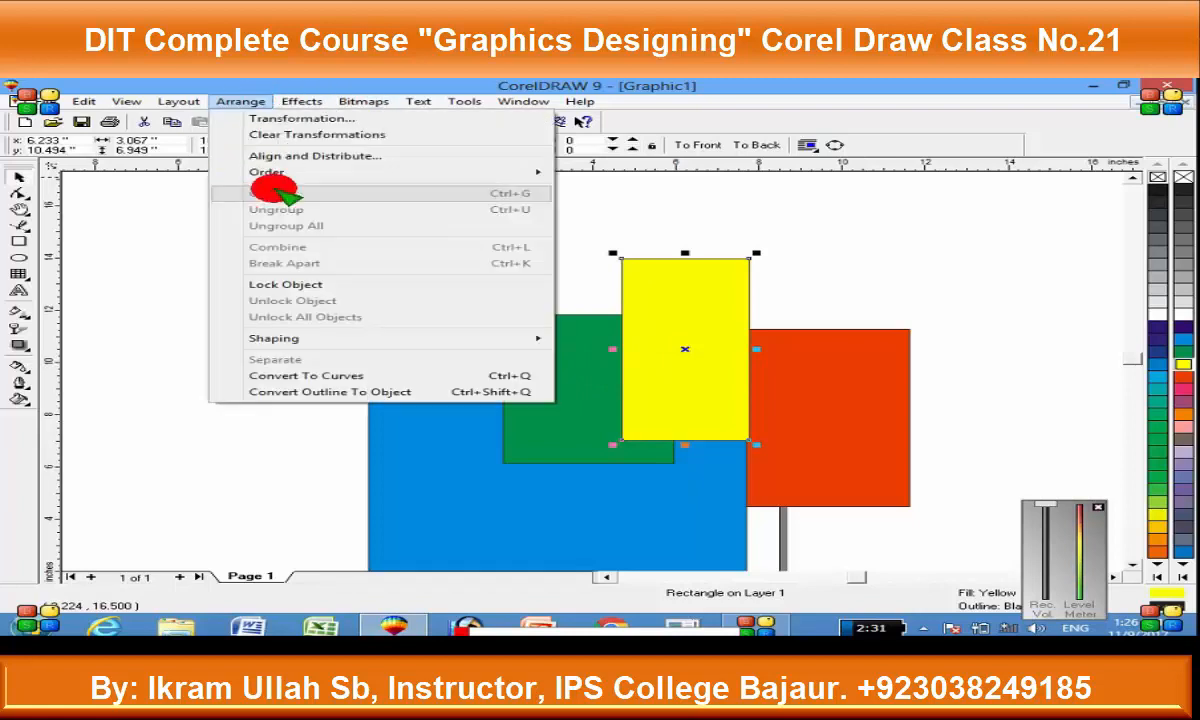
pyautogui.moveTo(482, 175)
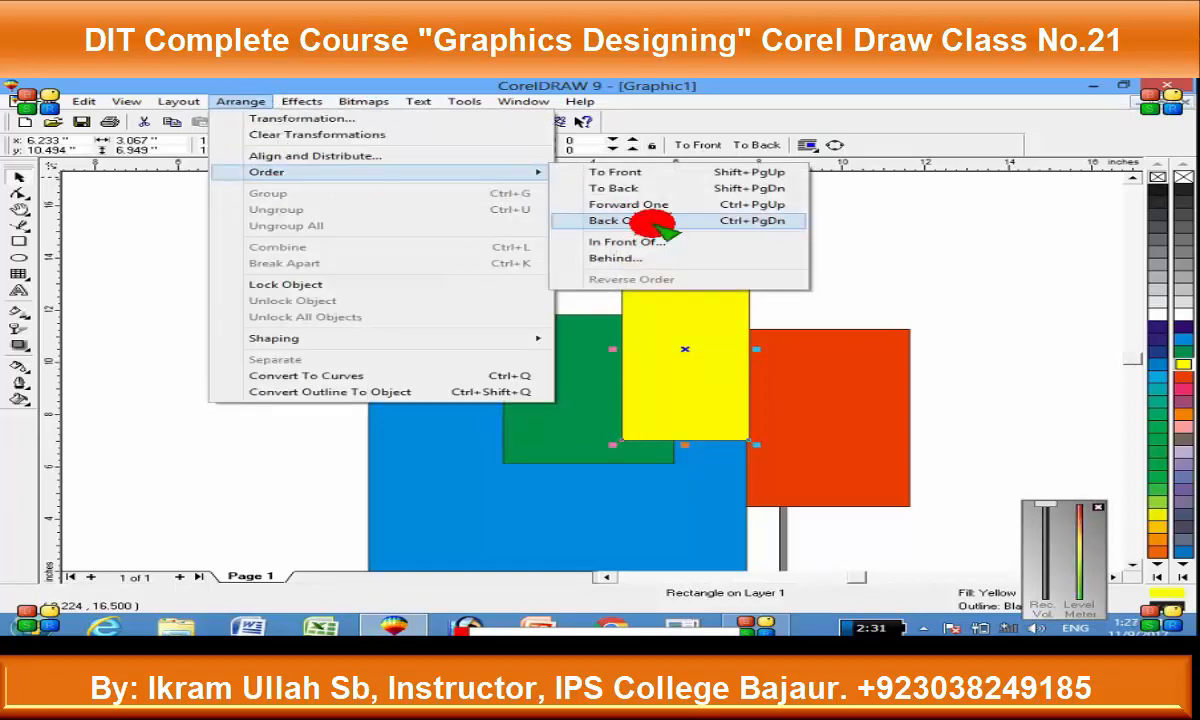
pyautogui.click(655, 225)
pyautogui.moveTo(651, 287)
pyautogui.mouseDown()
pyautogui.moveTo(572, 300)
pyautogui.moveTo(579, 284)
pyautogui.moveTo(650, 278)
pyautogui.mouseUp()
# Step: Review the In Front Of ordering option and examine which rectangles overlap the cyan one
pyautogui.click(243, 101)
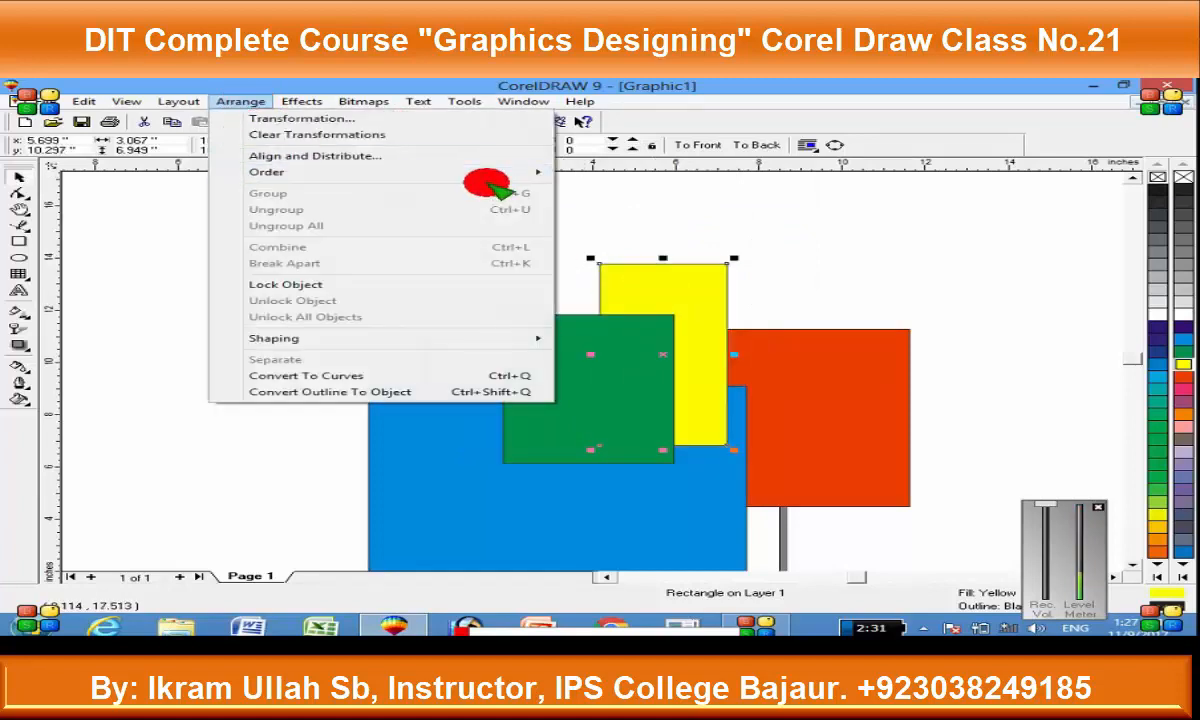
pyautogui.moveTo(535, 176)
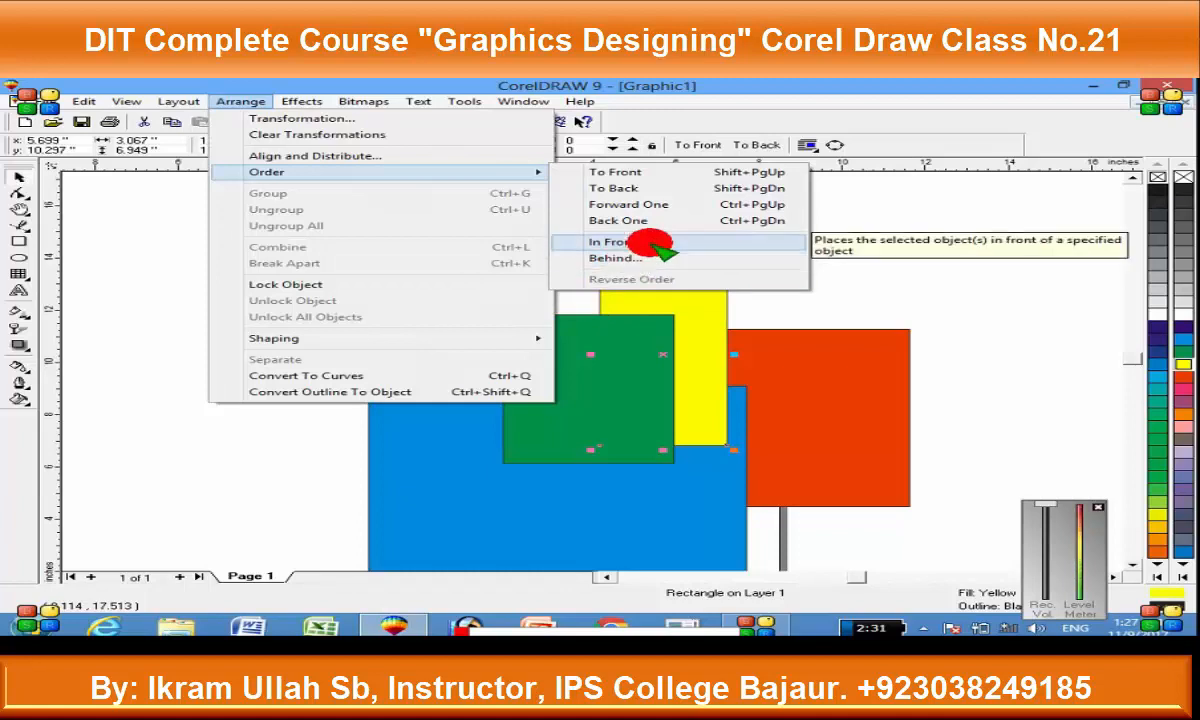
pyautogui.click(856, 287)
pyautogui.click(613, 350)
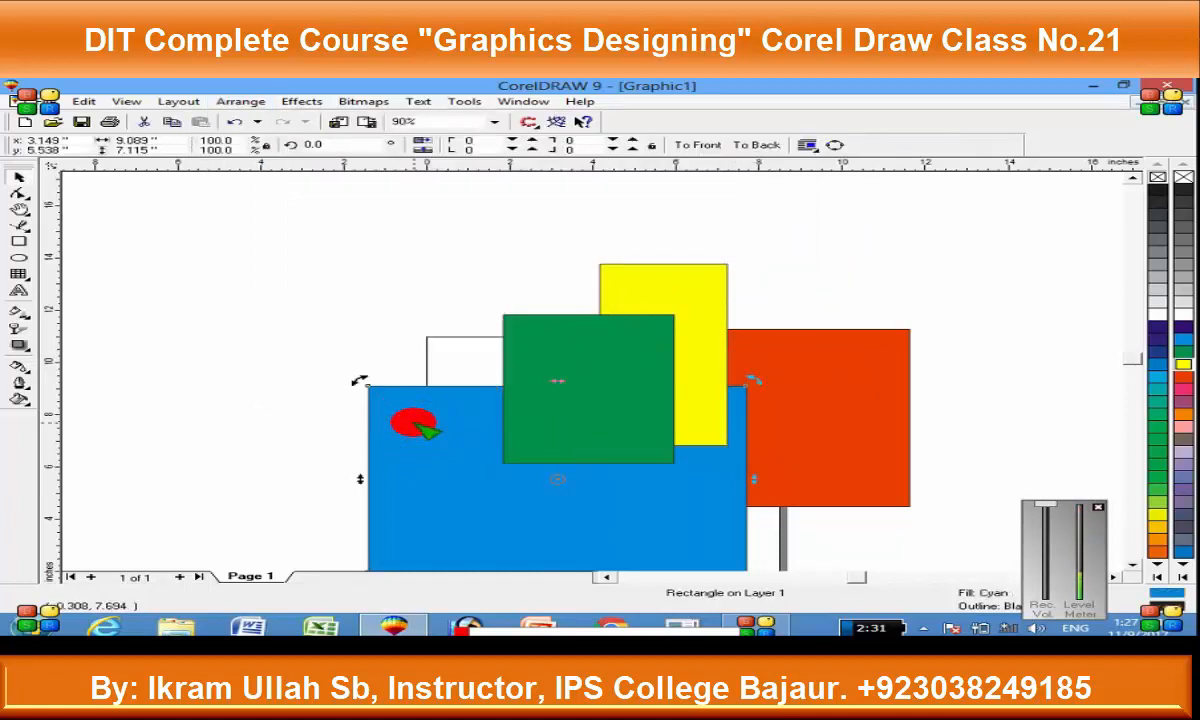
pyautogui.click(809, 394)
pyautogui.click(683, 477)
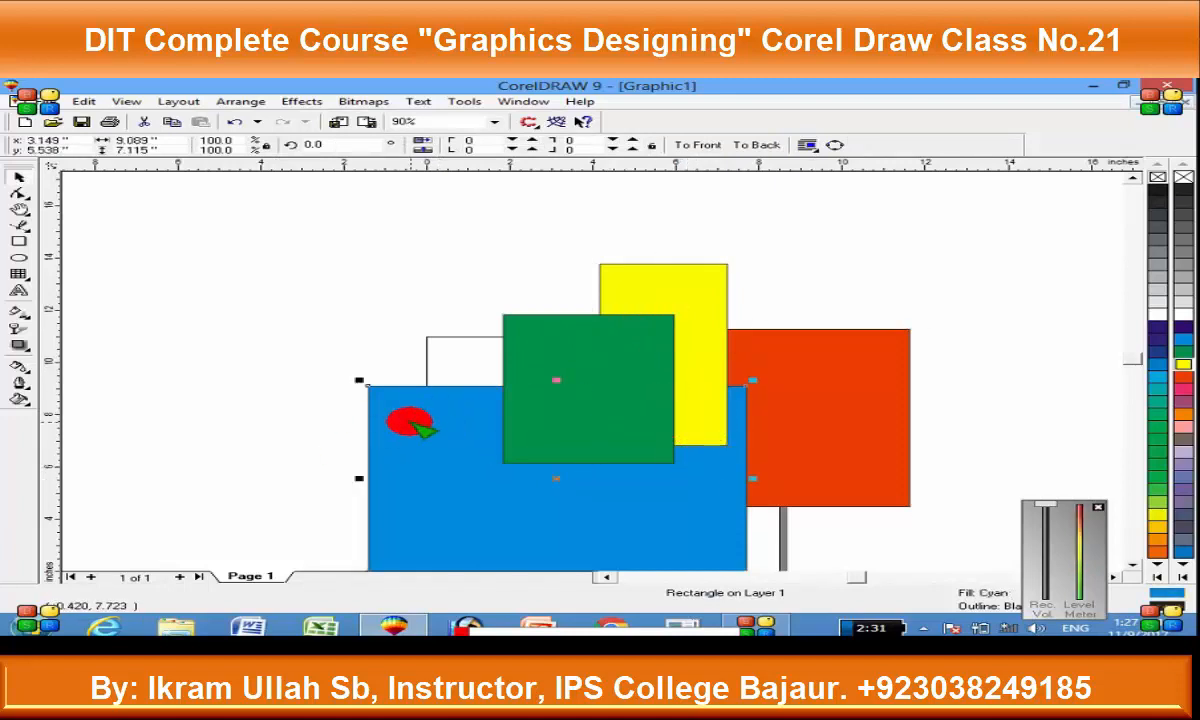
# Step: Place the cyan rectangle in front of the green rectangle and undo that reordering
pyautogui.click(245, 102)
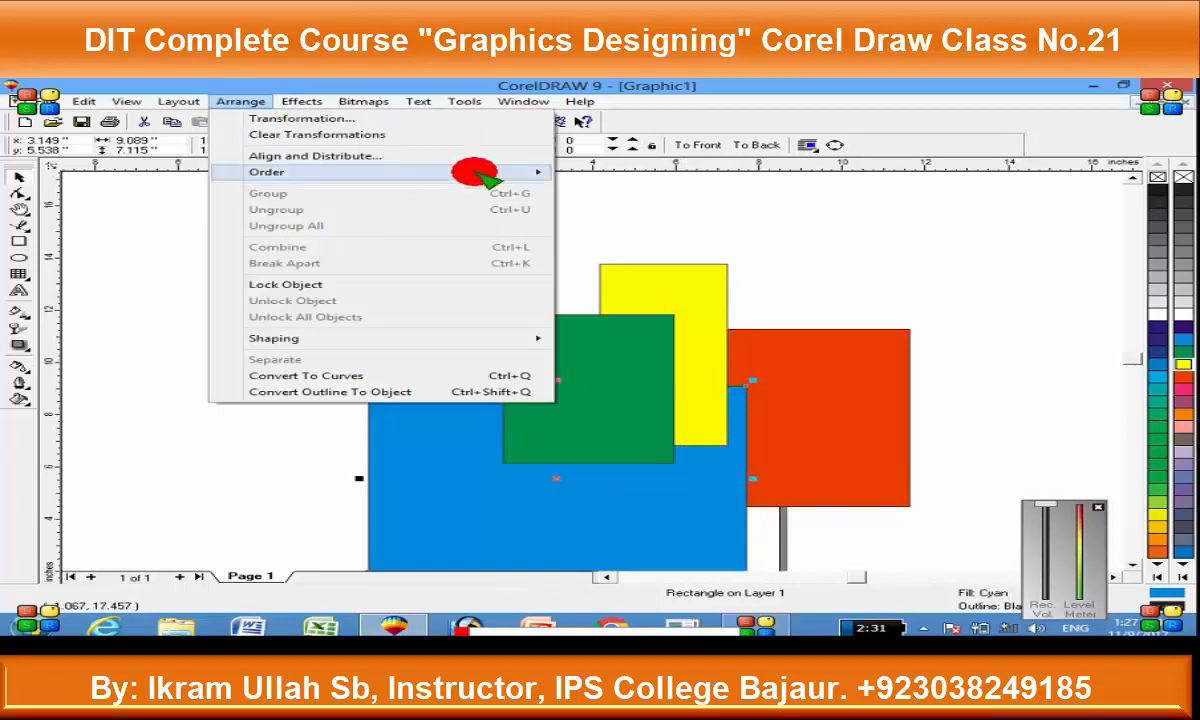
pyautogui.moveTo(477, 171)
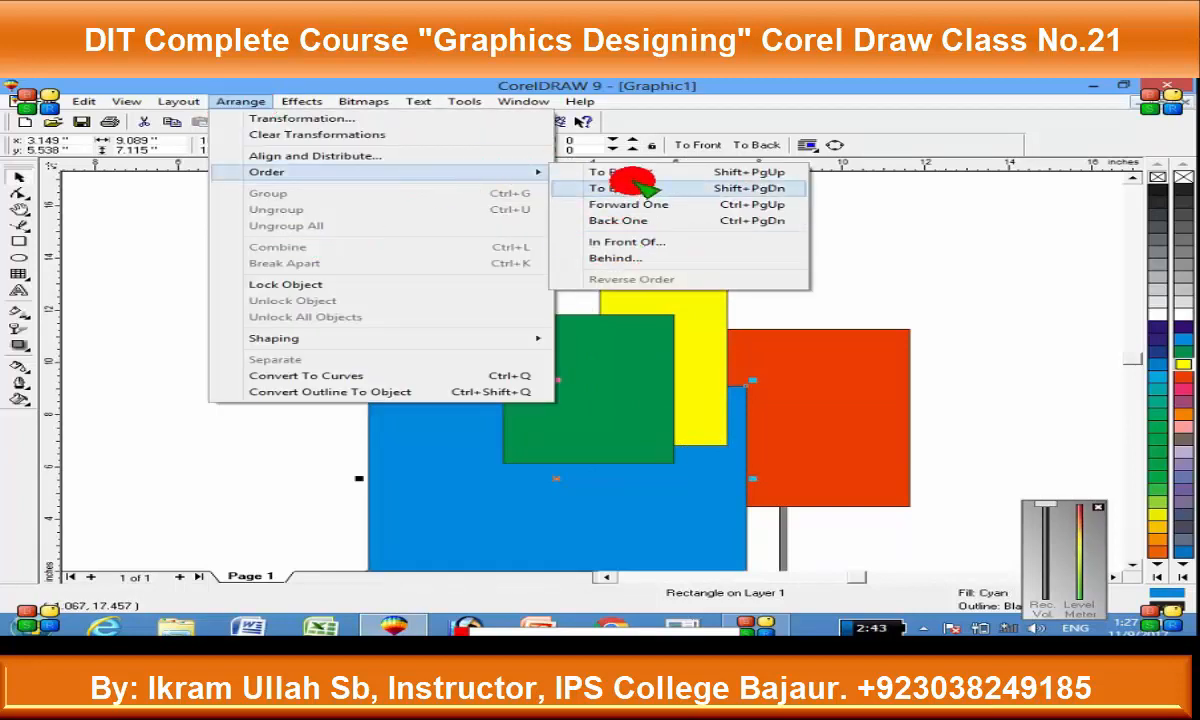
pyautogui.click(622, 246)
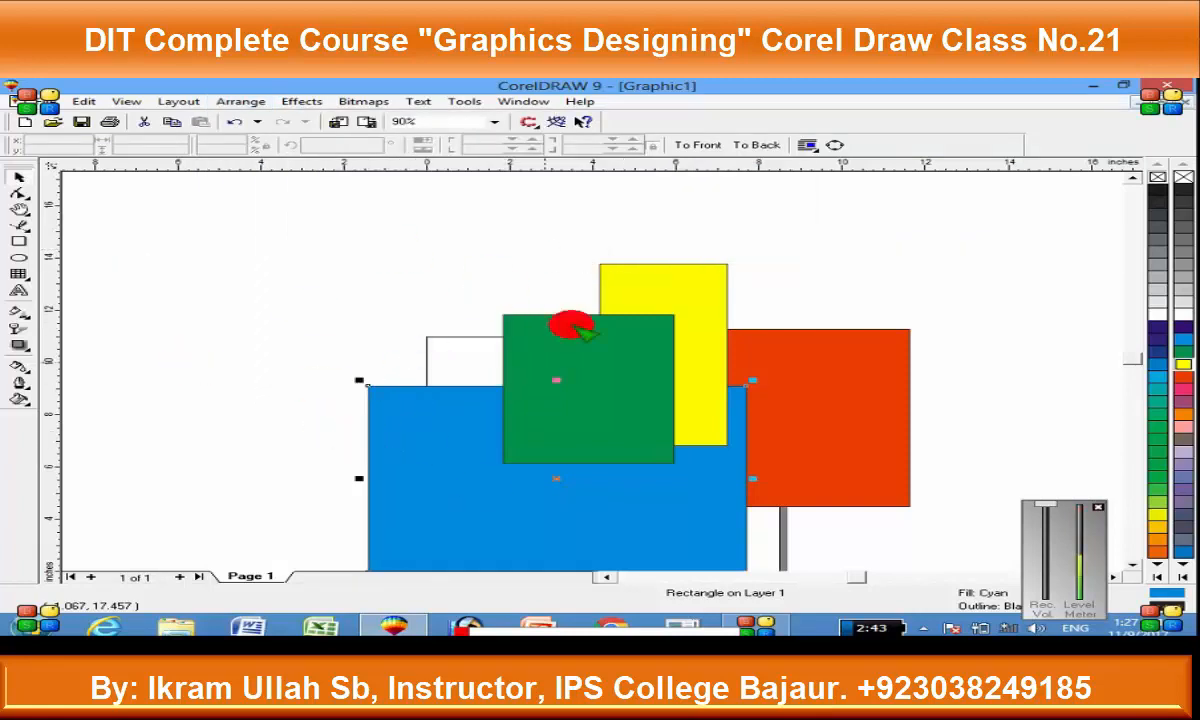
pyautogui.click(548, 354)
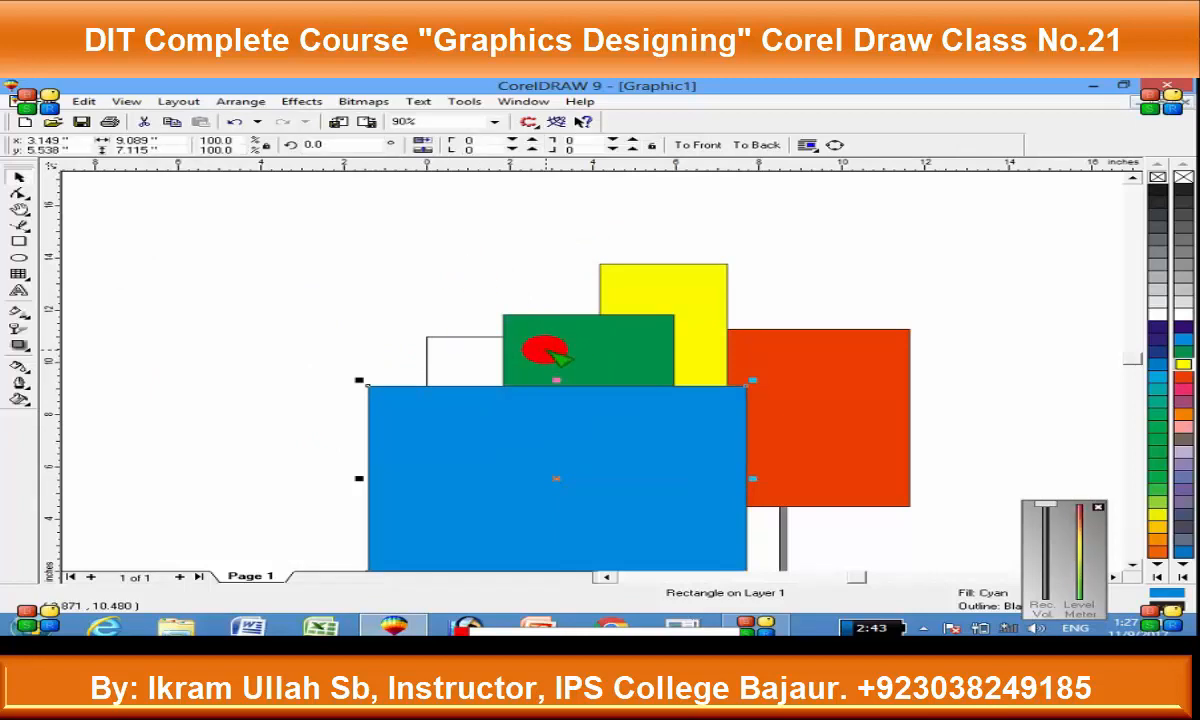
pyautogui.click(548, 354)
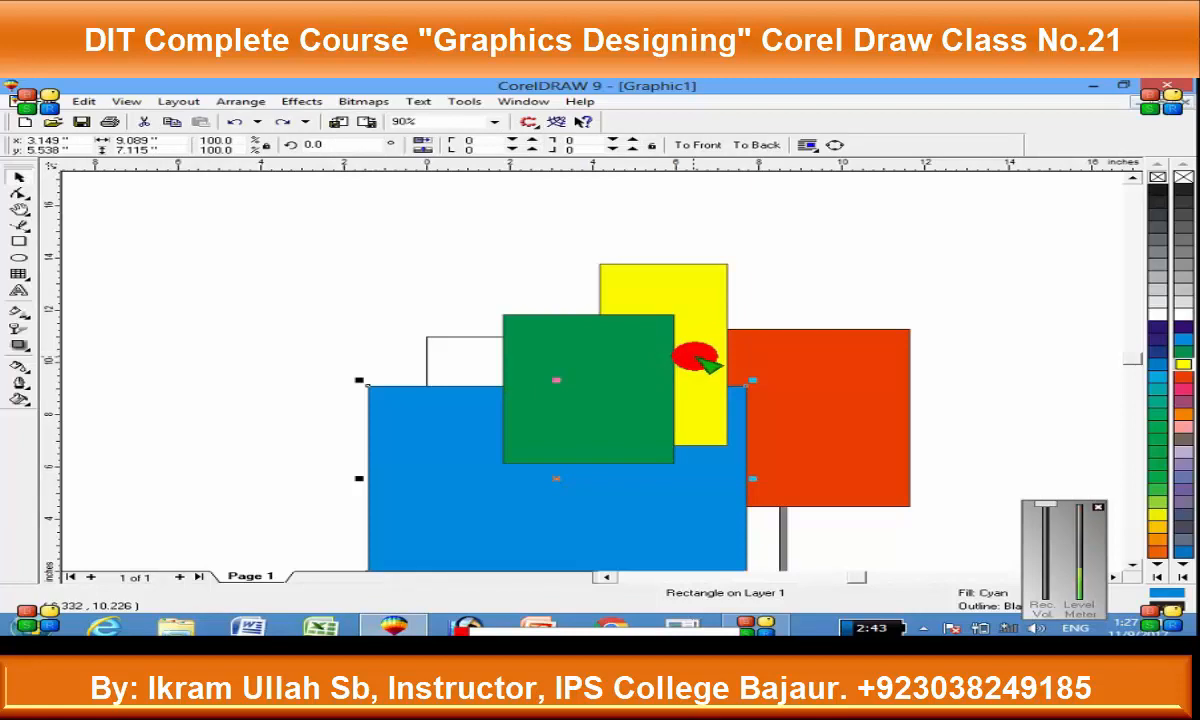
# Step: Place the yellow rectangle behind the cyan rectangle using the Behind order command
pyautogui.click(636, 280)
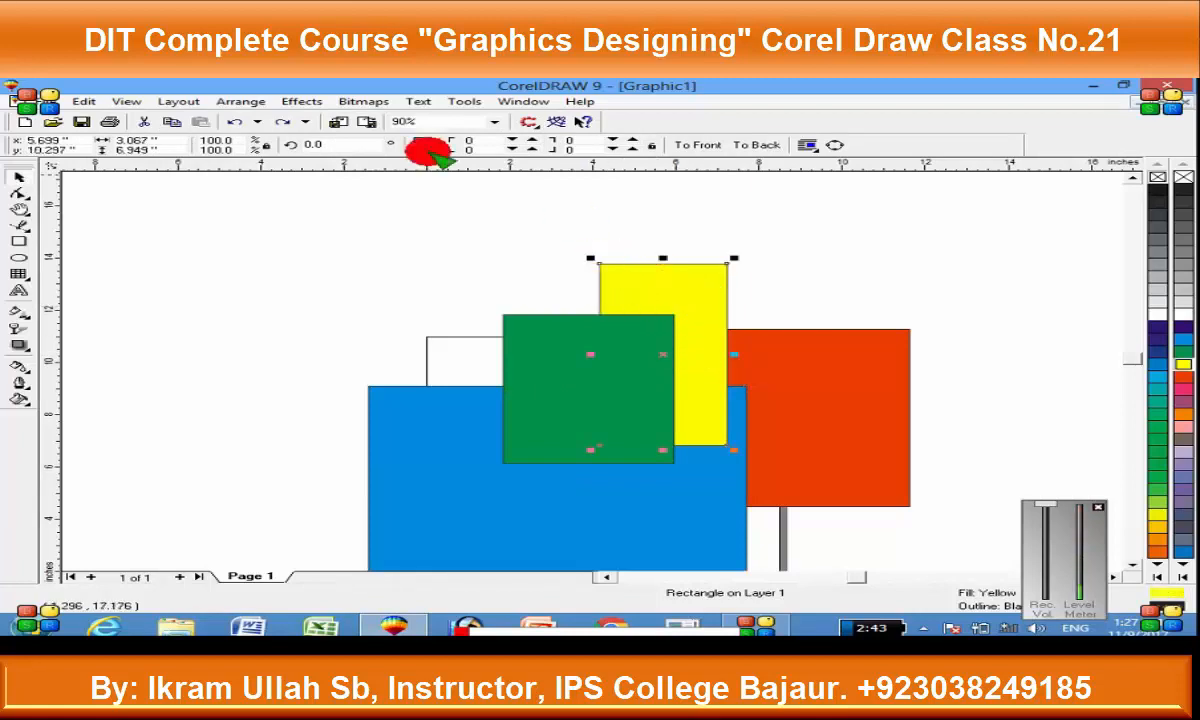
pyautogui.click(250, 101)
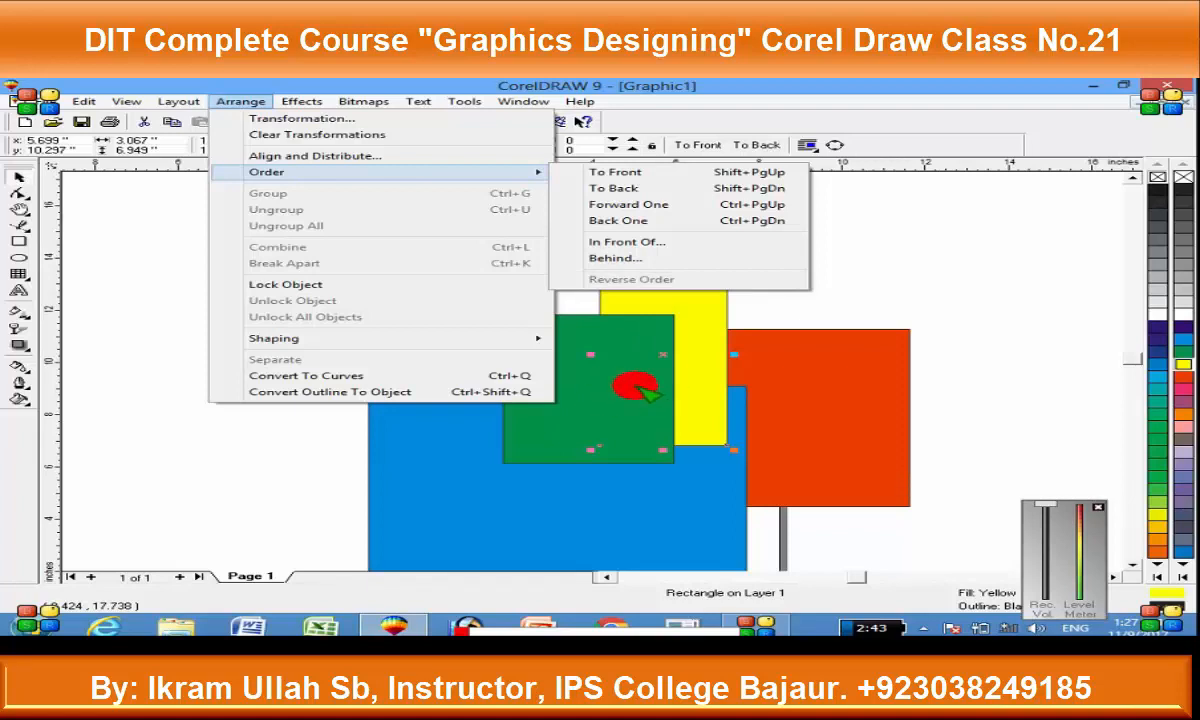
pyautogui.click(630, 258)
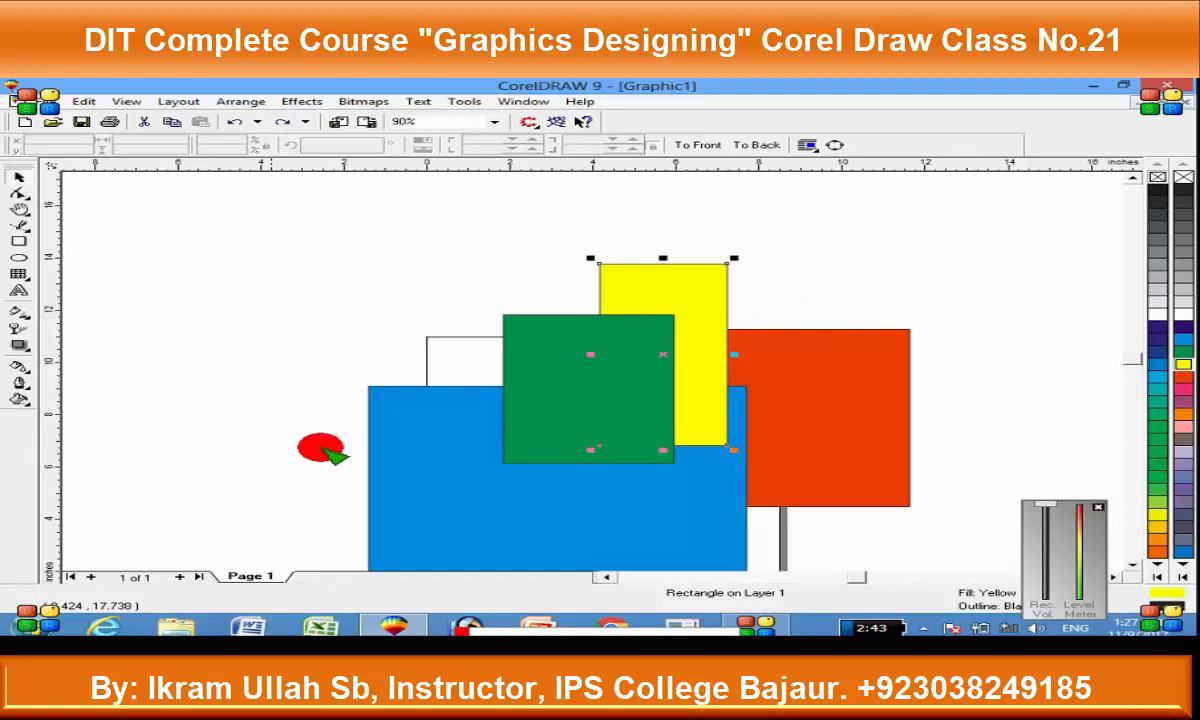
pyautogui.click(452, 406)
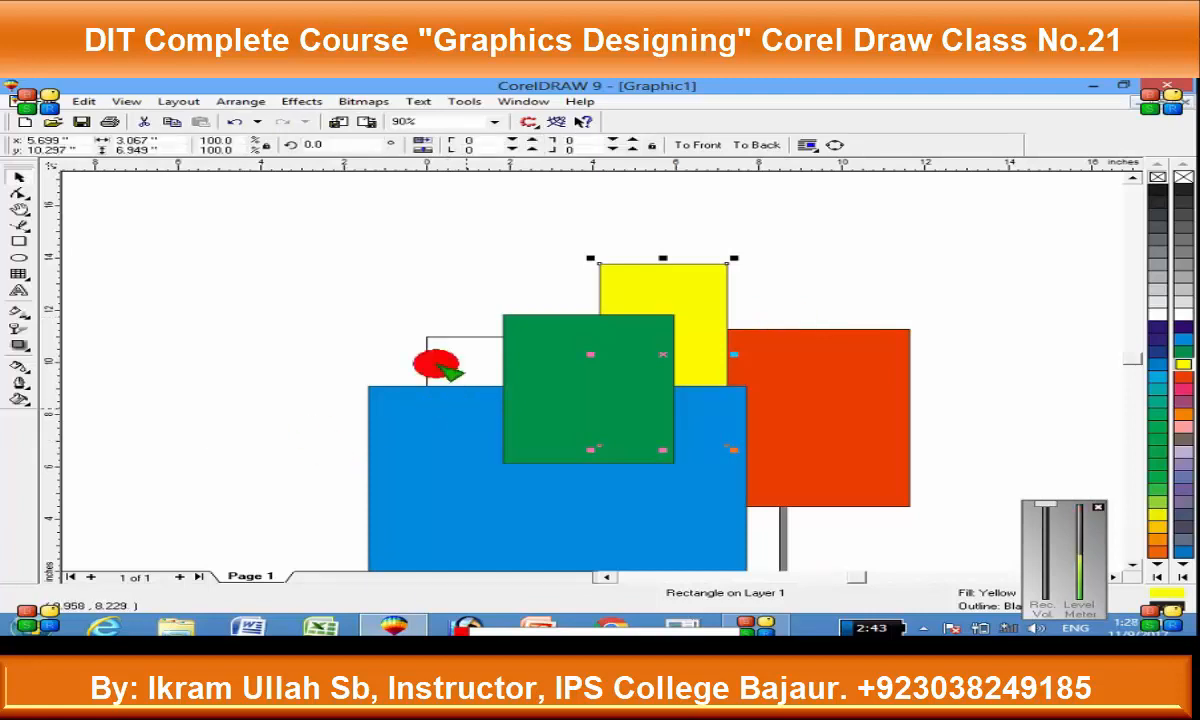
pyautogui.click(242, 103)
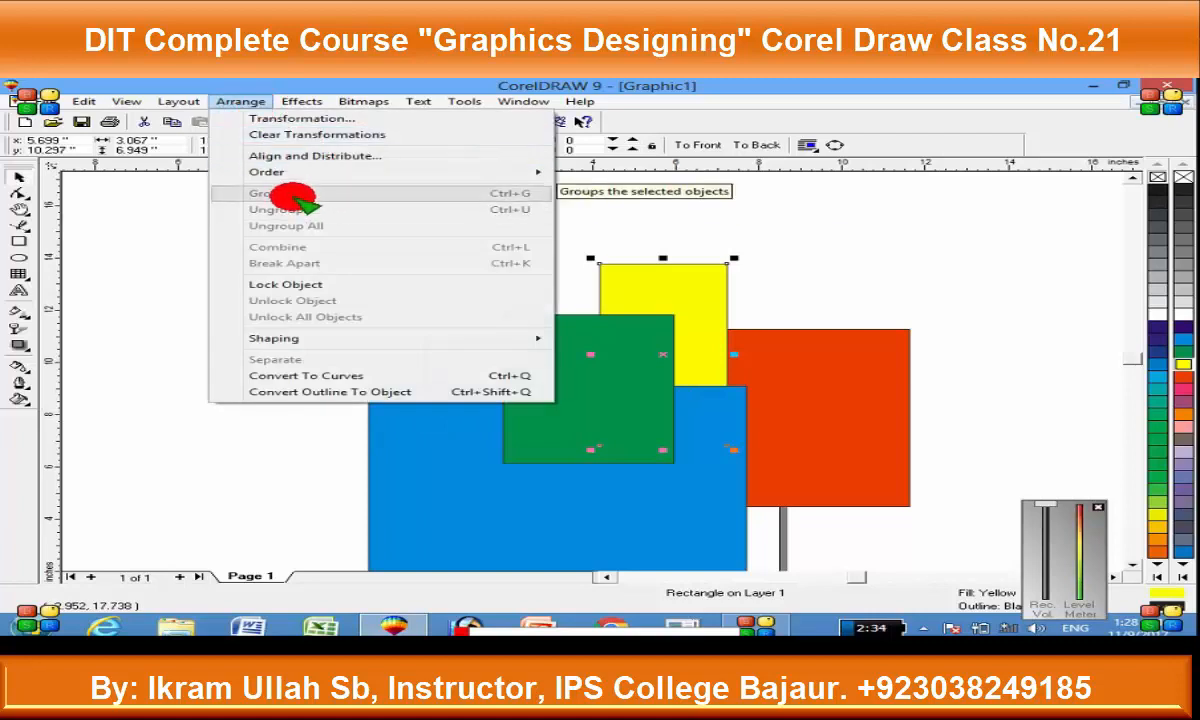
pyautogui.click(876, 271)
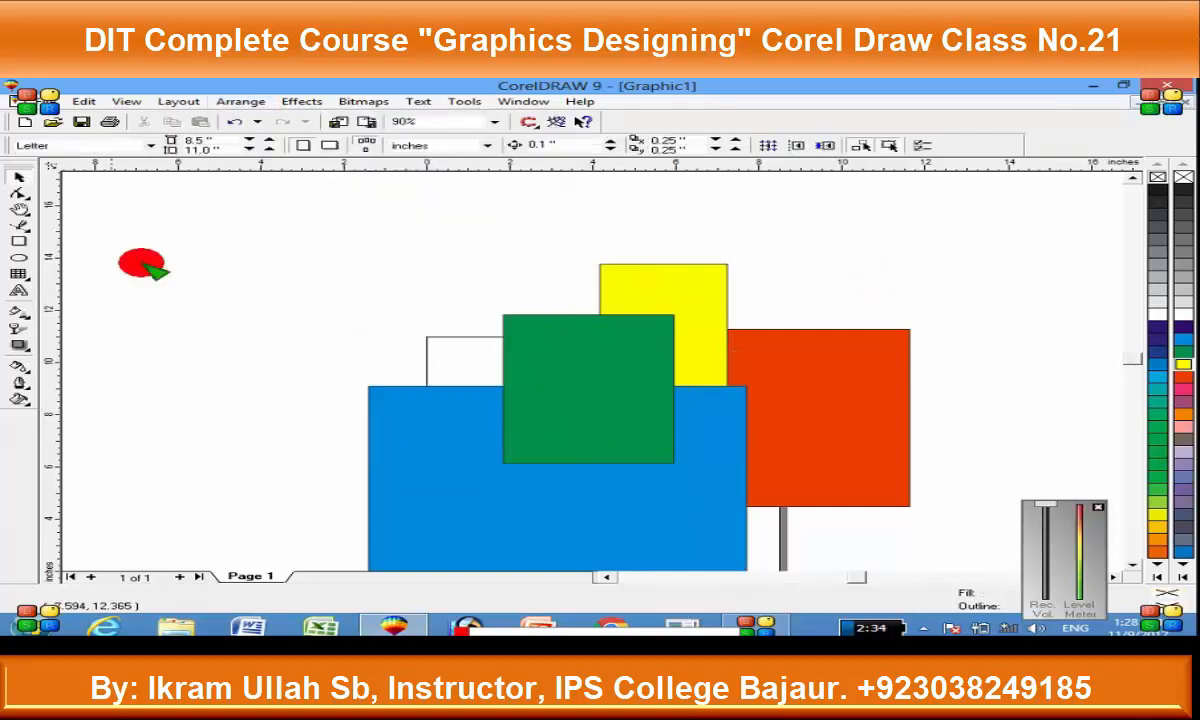
pyautogui.moveTo(220, 220); pyautogui.dragTo(900, 553)
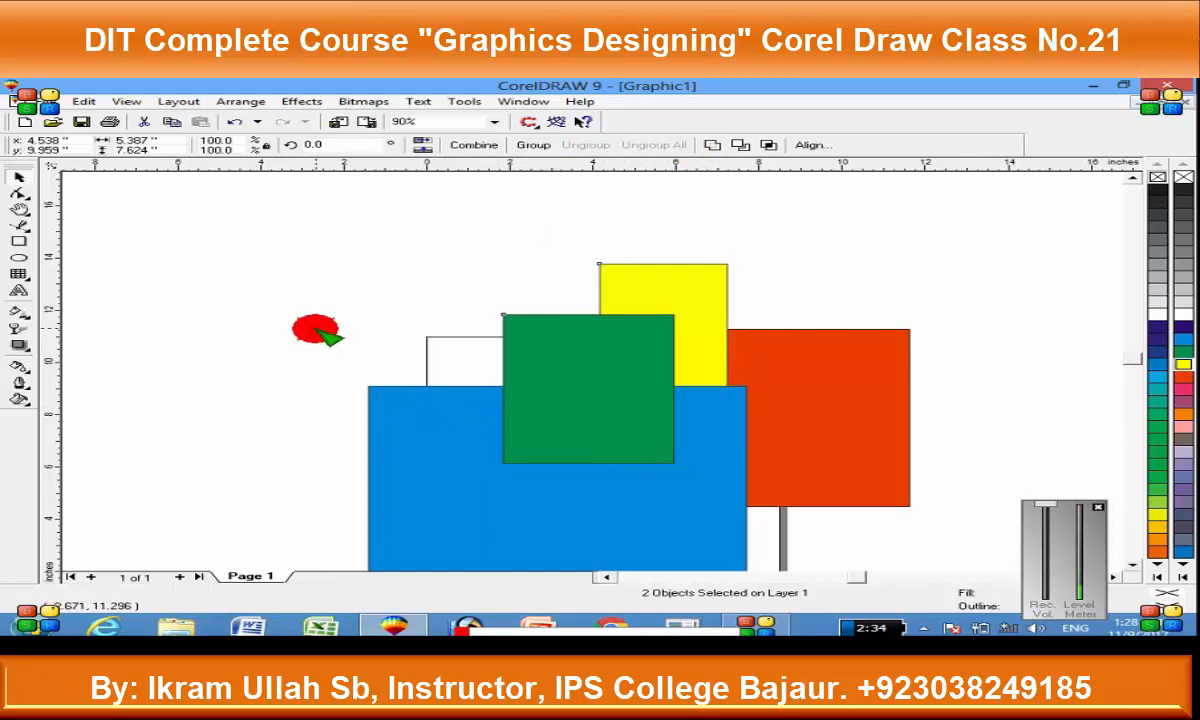
pyautogui.click(316, 329)
pyautogui.click(238, 101)
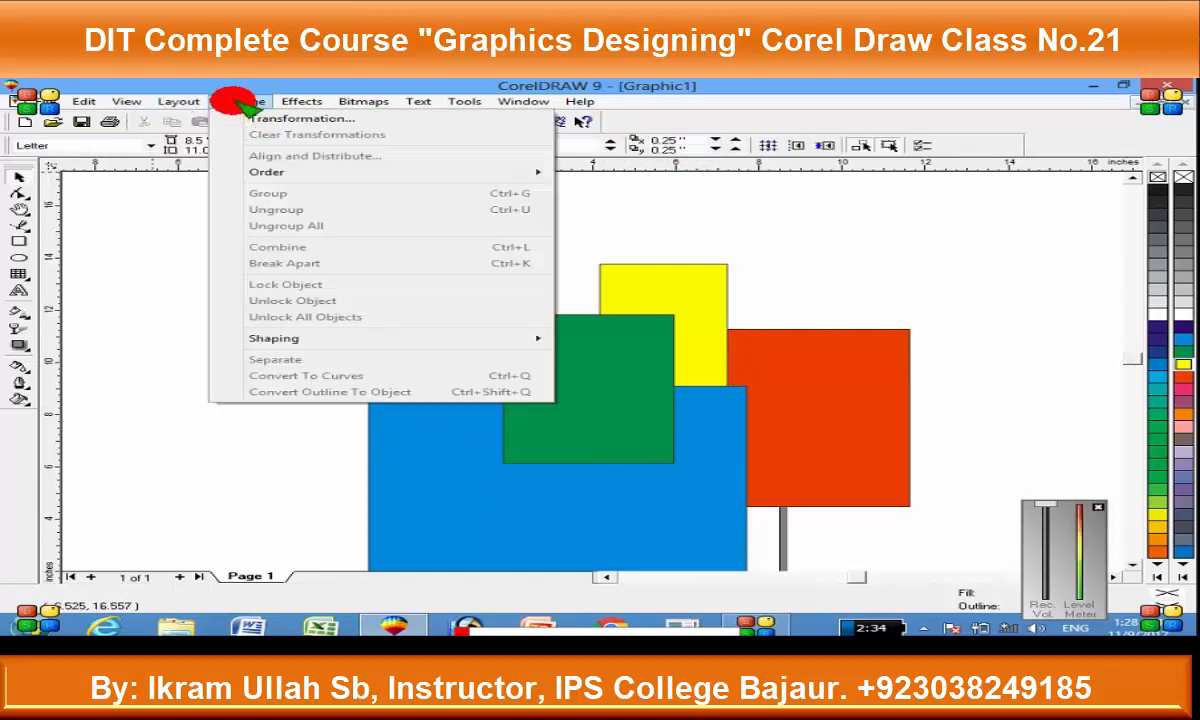
pyautogui.click(186, 413)
# Step: Group the four overlapping rectangles and move the group about 0.4 inches left and 2.2 inches up
pyautogui.scroll(-1, 332, 313)
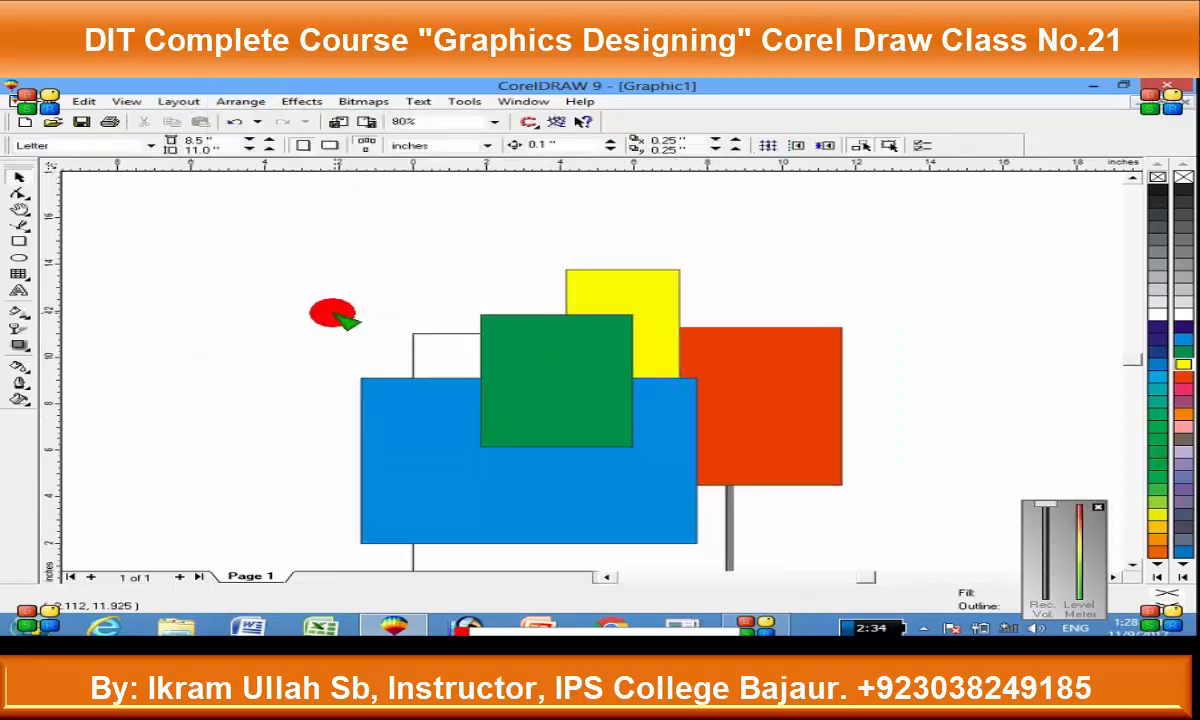
pyautogui.moveTo(217, 249); pyautogui.dragTo(905, 557)
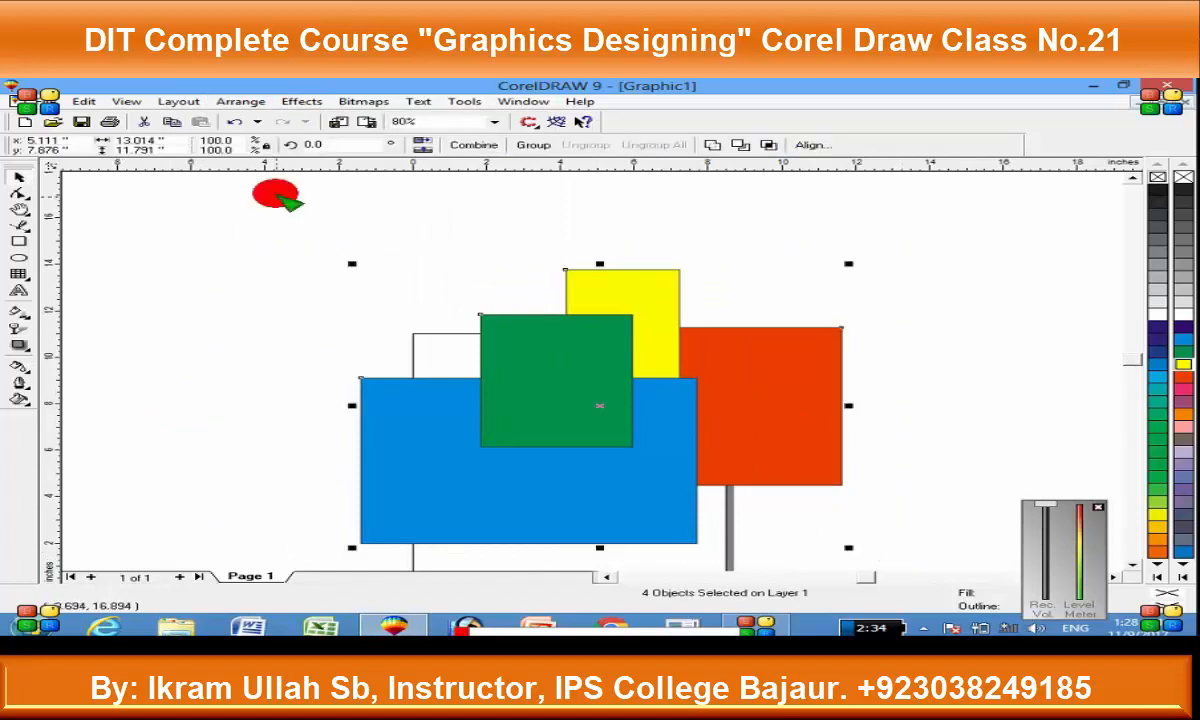
pyautogui.click(240, 101)
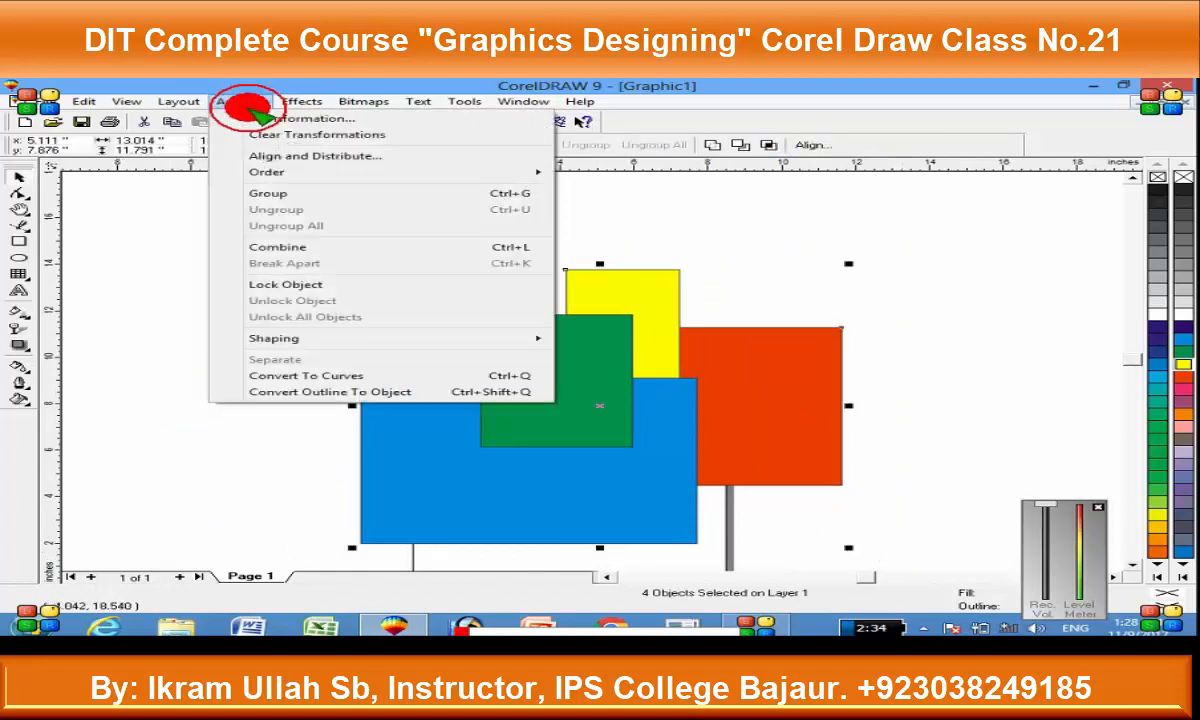
pyautogui.click(276, 194)
pyautogui.moveTo(621, 402); pyautogui.dragTo(592, 351)
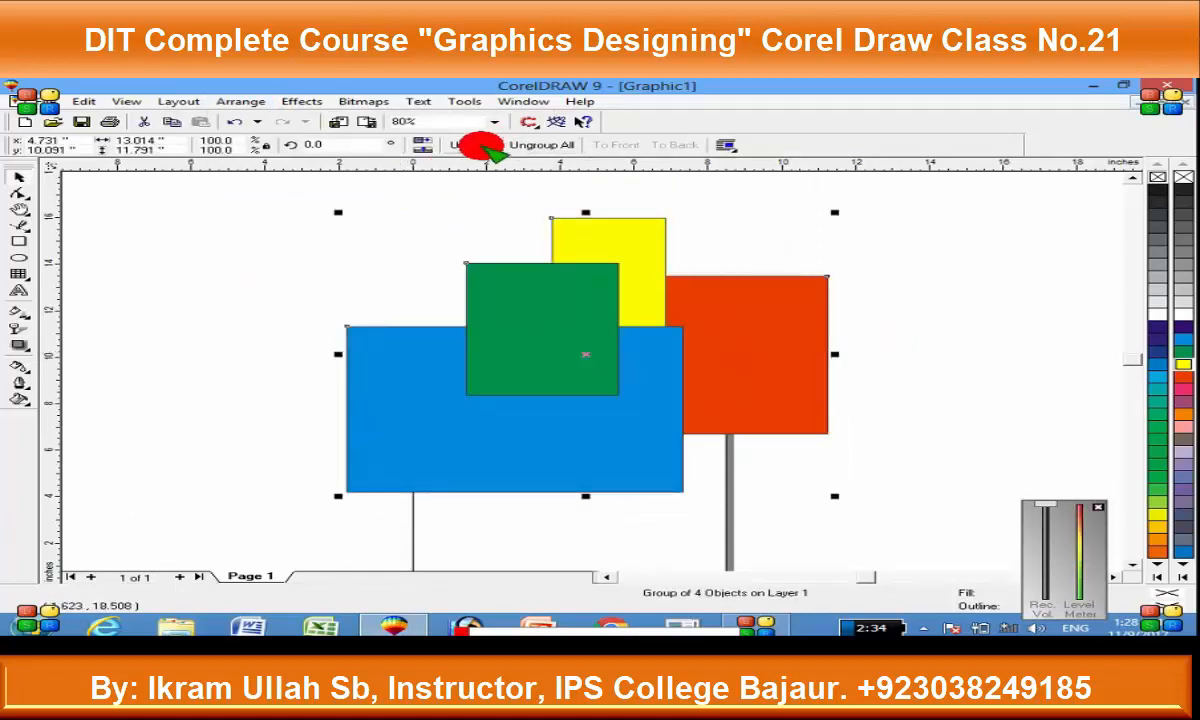
# Step: Ungroup the four rectangles and move the green one on its own about 1 inch left
pyautogui.click(483, 145)
pyautogui.click(884, 343)
pyautogui.moveTo(563, 332); pyautogui.dragTo(468, 343)
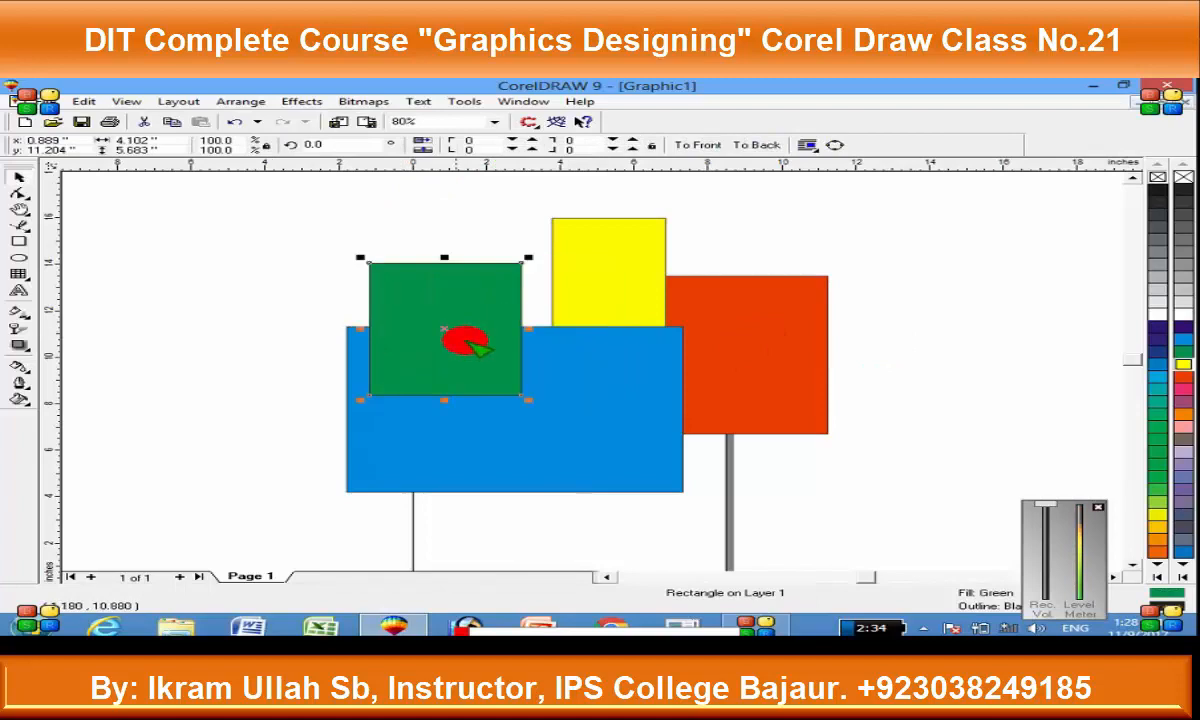
pyautogui.moveTo(550, 344); pyautogui.dragTo(576, 343)
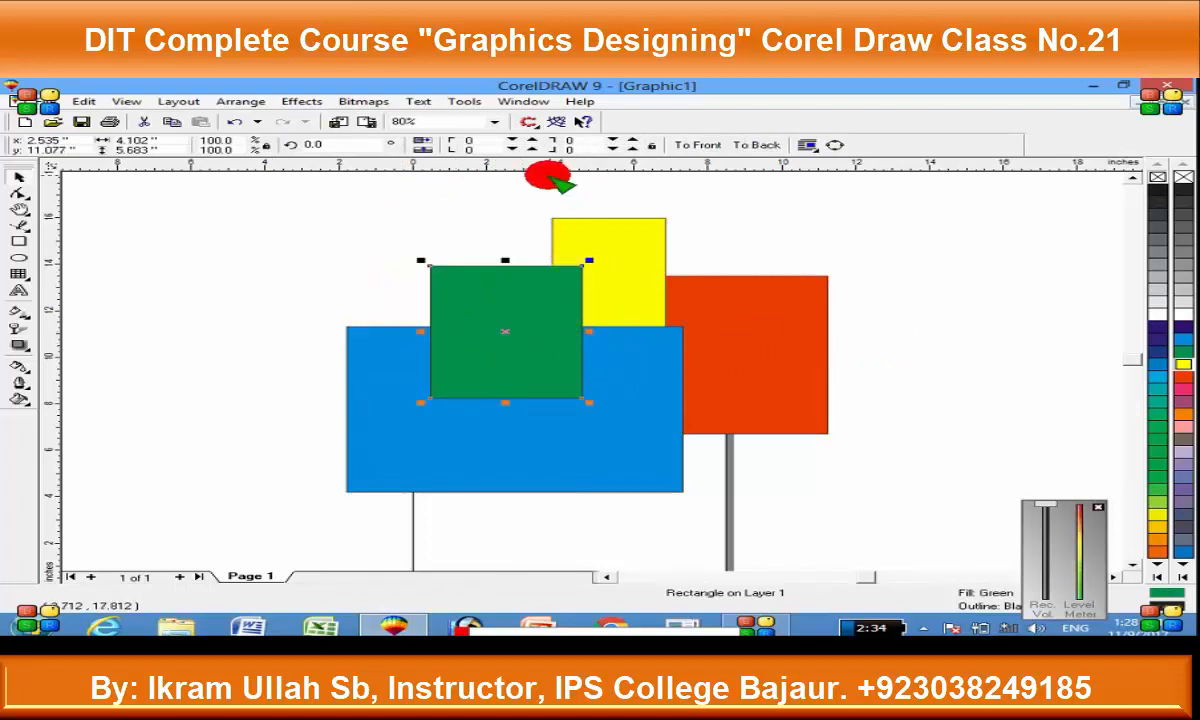
# Step: Delete all the rectangles from the drawing
pyautogui.click(240, 101)
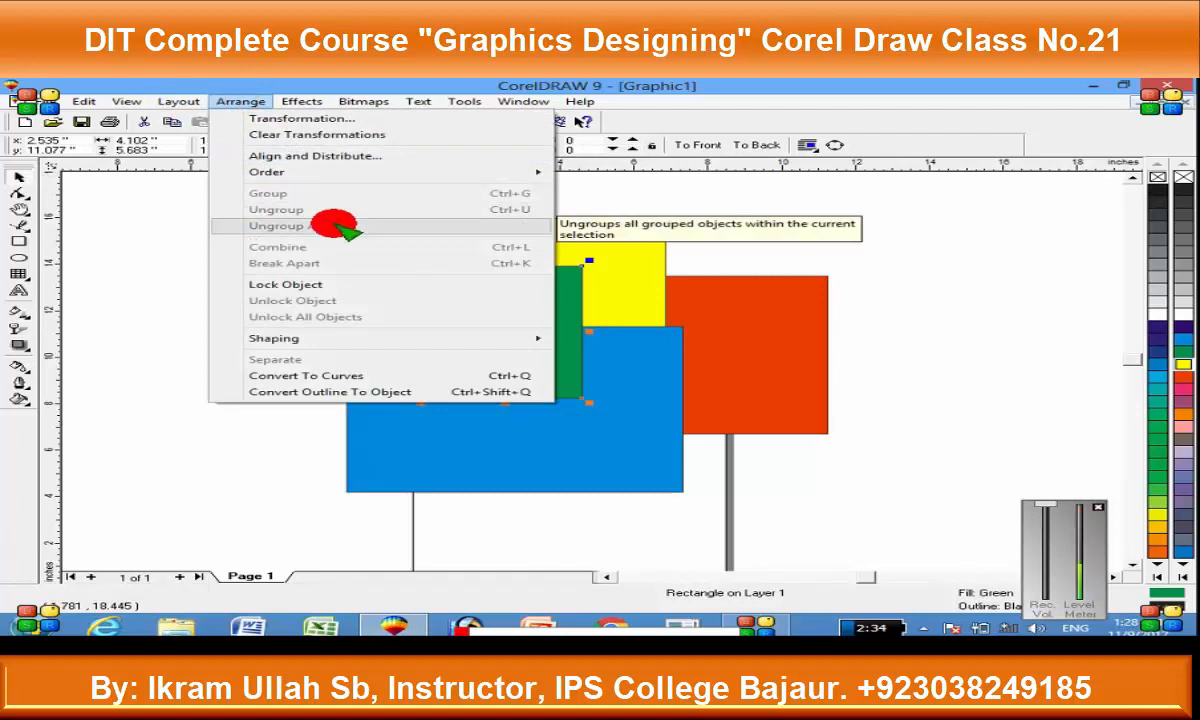
pyautogui.click(525, 343)
pyautogui.click(527, 342)
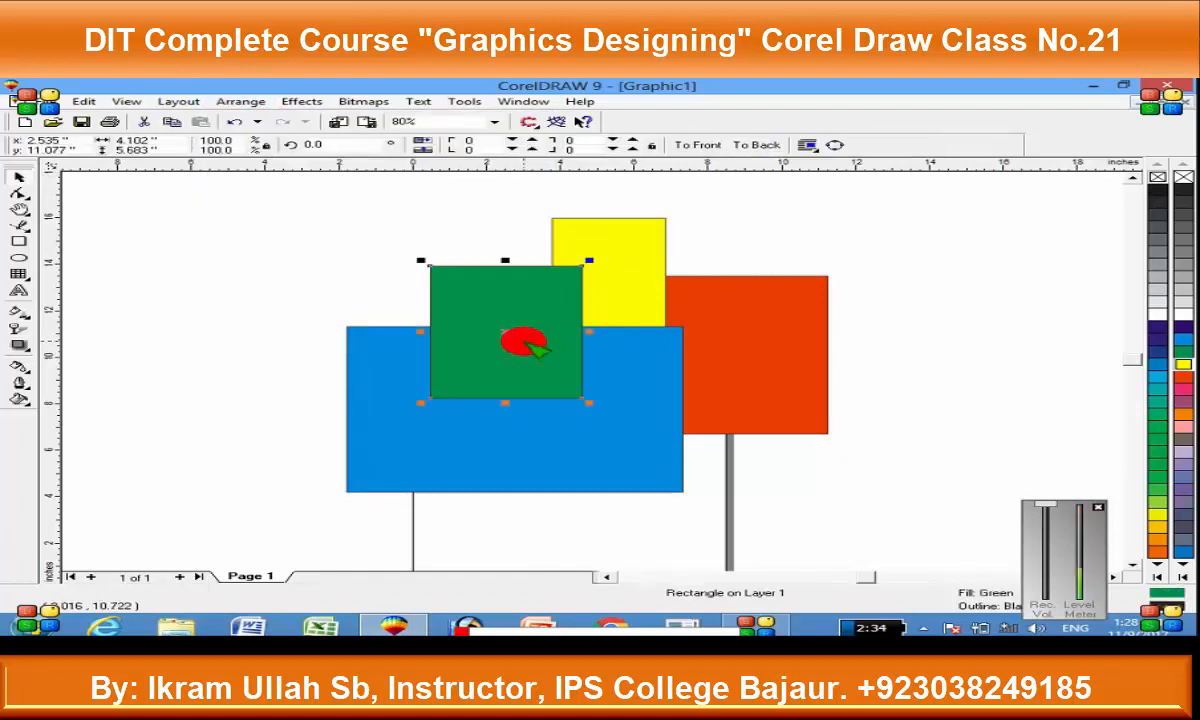
pyautogui.hotkey('ctrl', 'a')
pyautogui.press('Delete')
# Step: Draw a cyan-filled ellipse about 3.9 by 3.8 inches and an overlapping red-filled ellipse about 4.6 by 2.8 inches
pyautogui.press('F7')
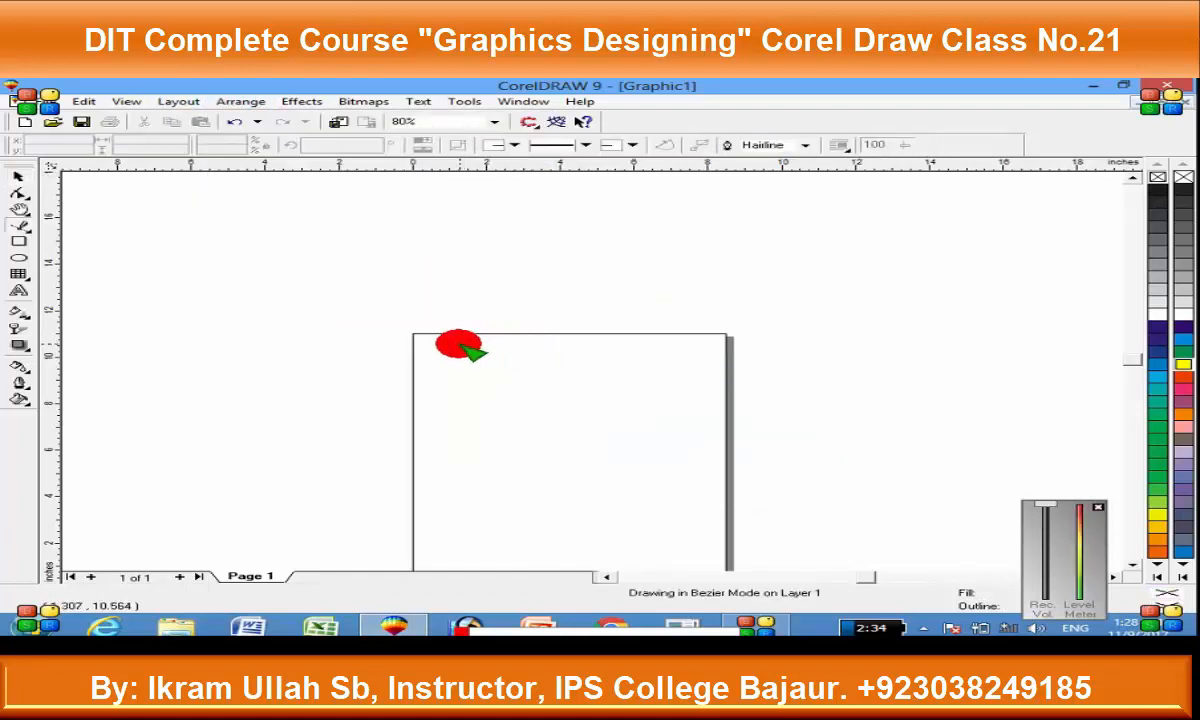
pyautogui.moveTo(375, 324); pyautogui.dragTo(485, 402)
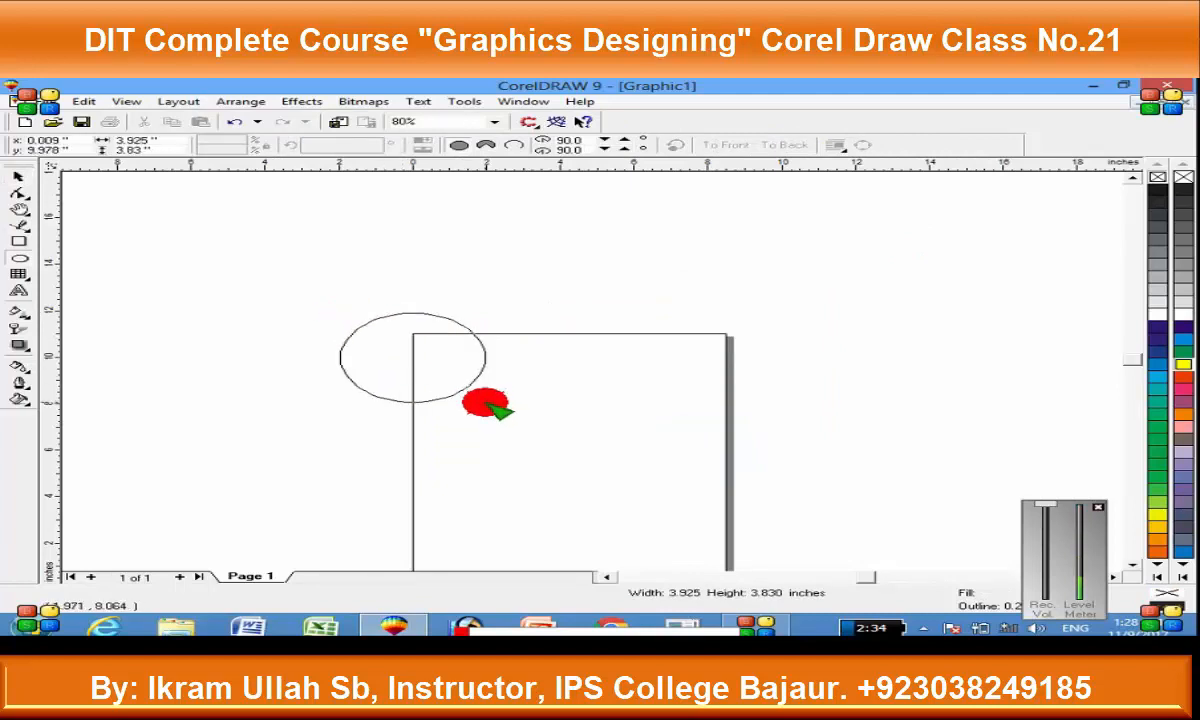
pyautogui.click(1180, 340)
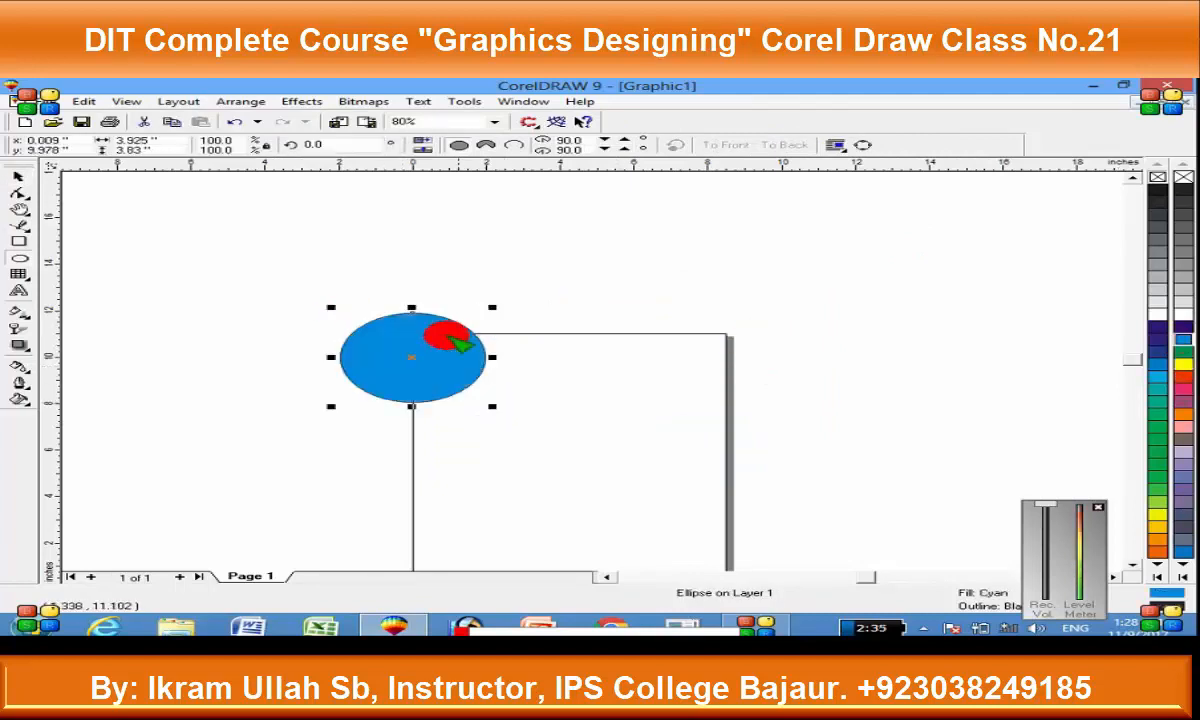
pyautogui.moveTo(240, 329); pyautogui.dragTo(427, 404)
pyautogui.click(1180, 377)
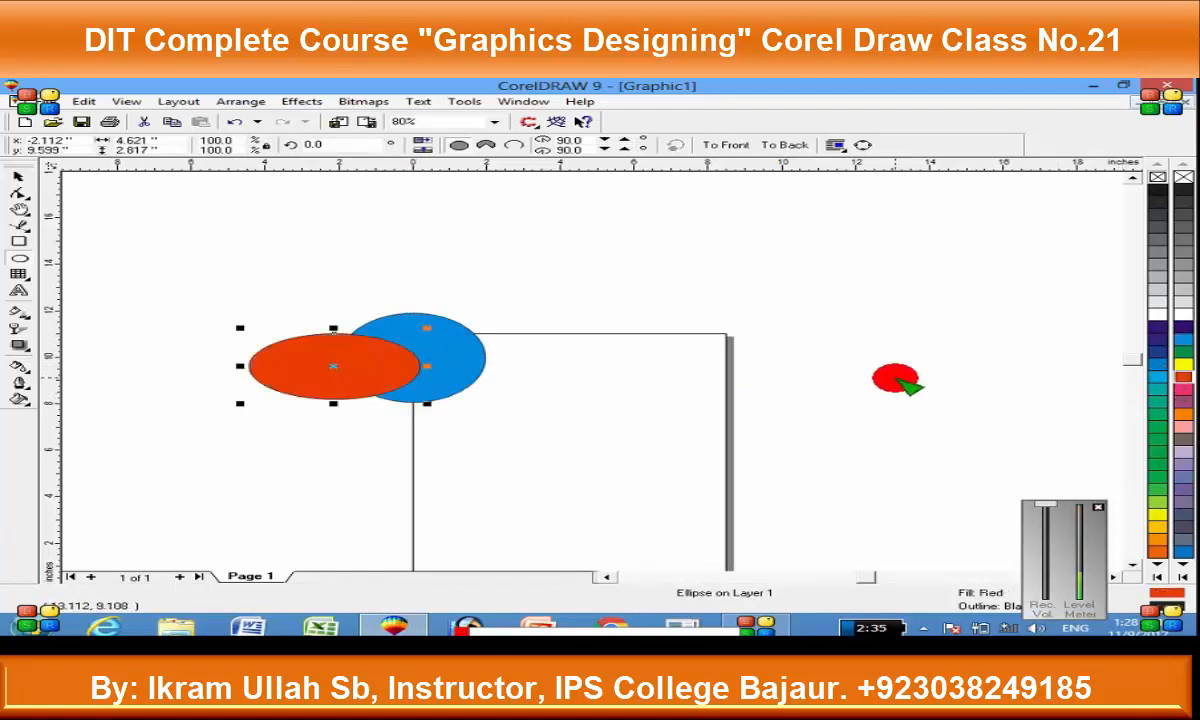
# Step: Draw a green-filled rectangle about 2.6 by 2.4 inches beyond the page's right edge and an overlapping red-filled one about 2.8 by 3 inches
pyautogui.press('F6')
pyautogui.moveTo(748, 318); pyautogui.dragTo(843, 373)
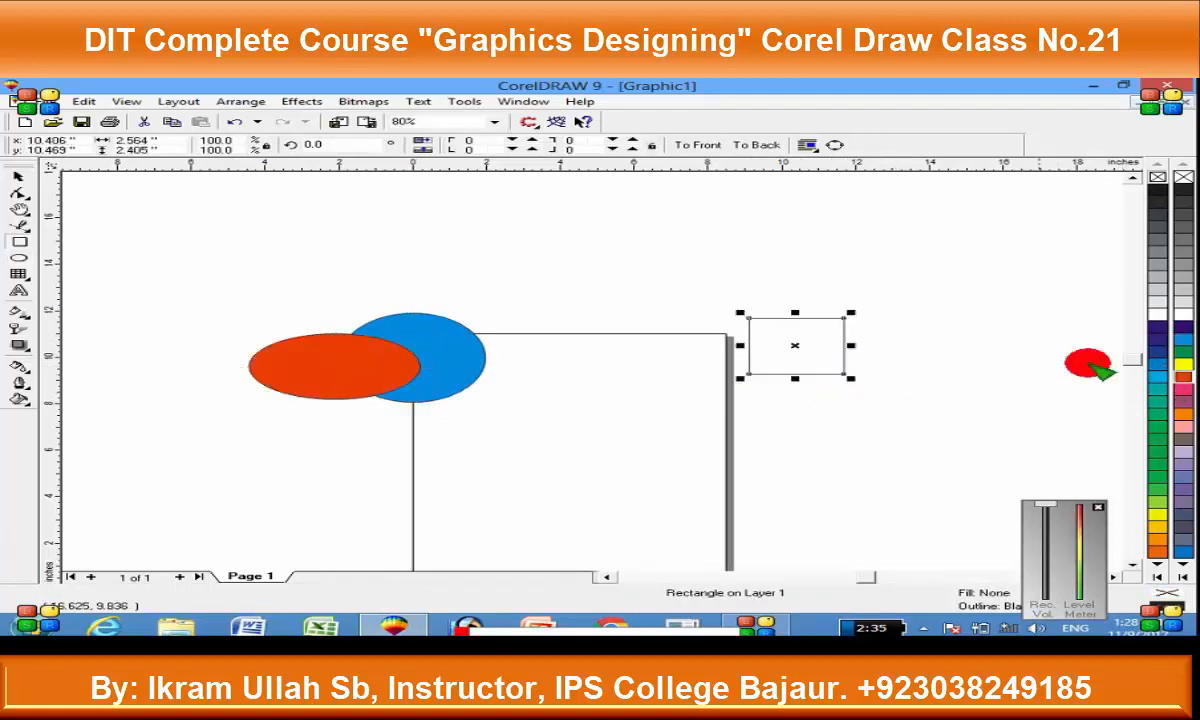
pyautogui.click(1181, 348)
pyautogui.moveTo(799, 287); pyautogui.dragTo(905, 360)
pyautogui.click(1183, 376)
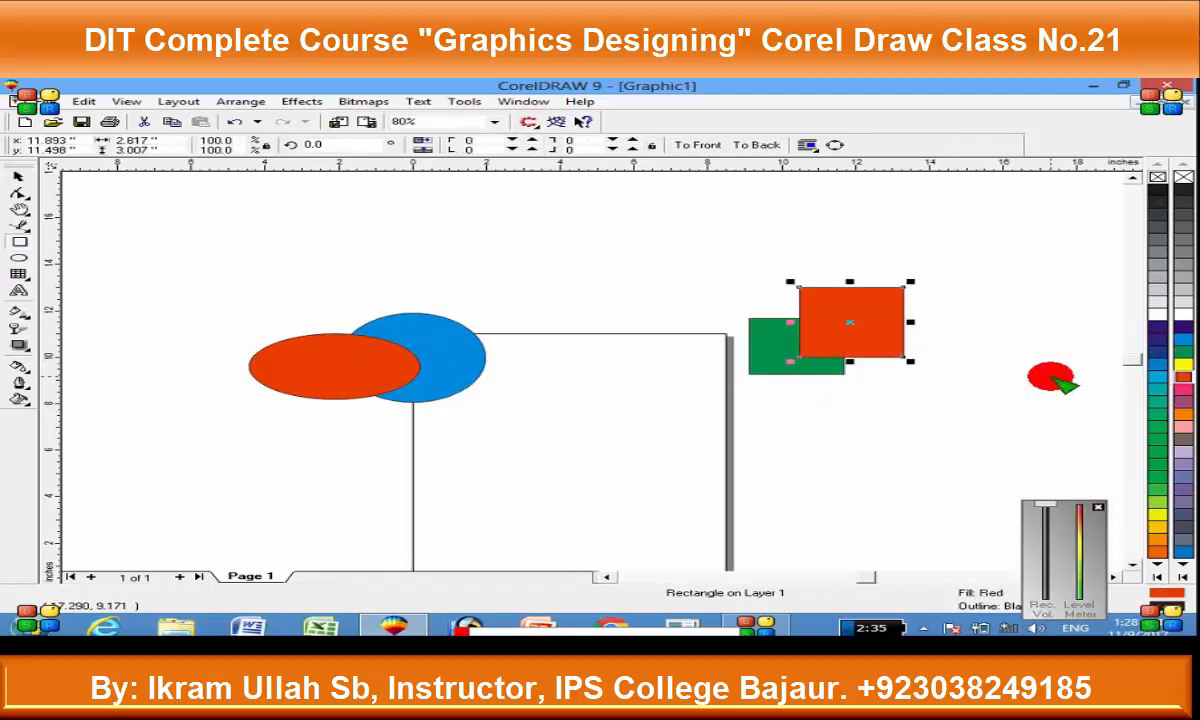
# Step: Group the two rectangles together and group the two ellipses as a separate group
pyautogui.moveTo(963, 412); pyautogui.dragTo(963, 412)
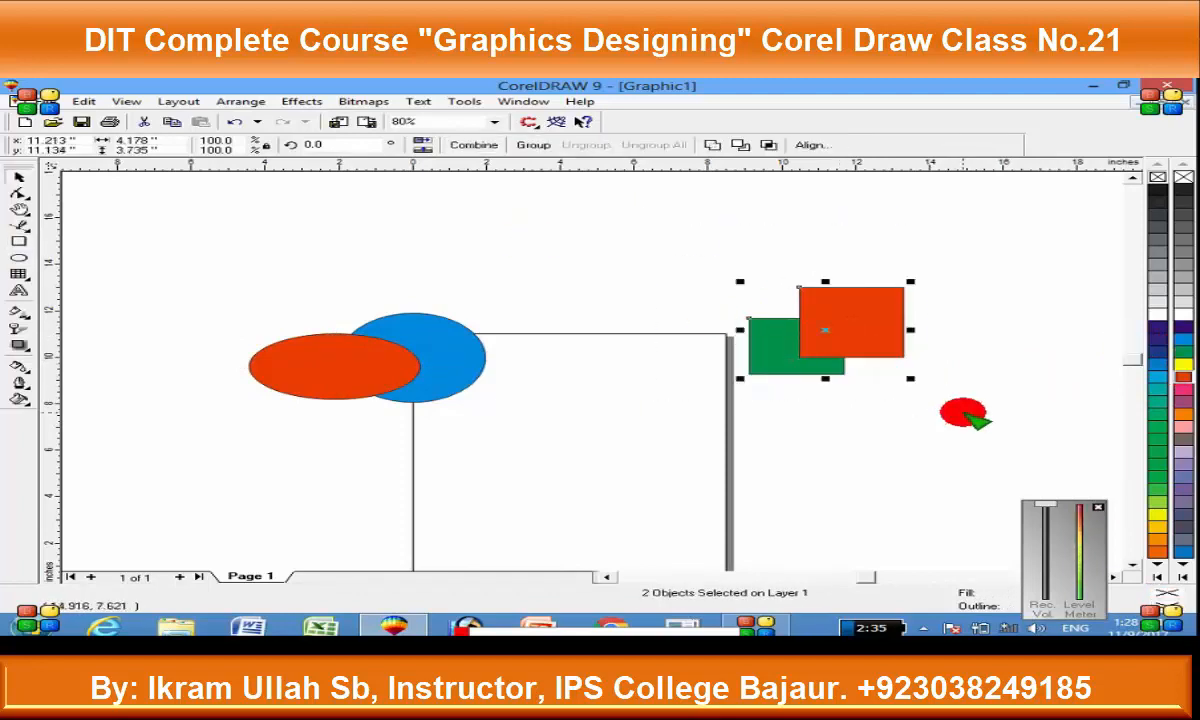
pyautogui.click(542, 145)
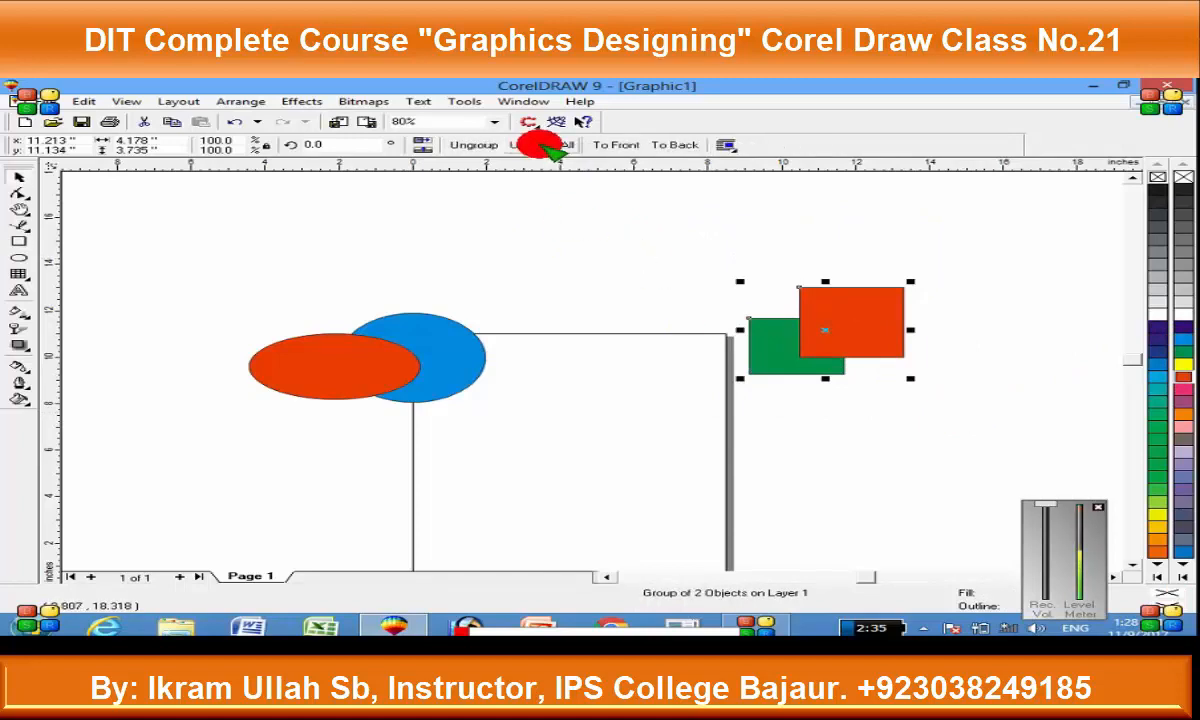
pyautogui.moveTo(130, 270); pyautogui.dragTo(492, 412)
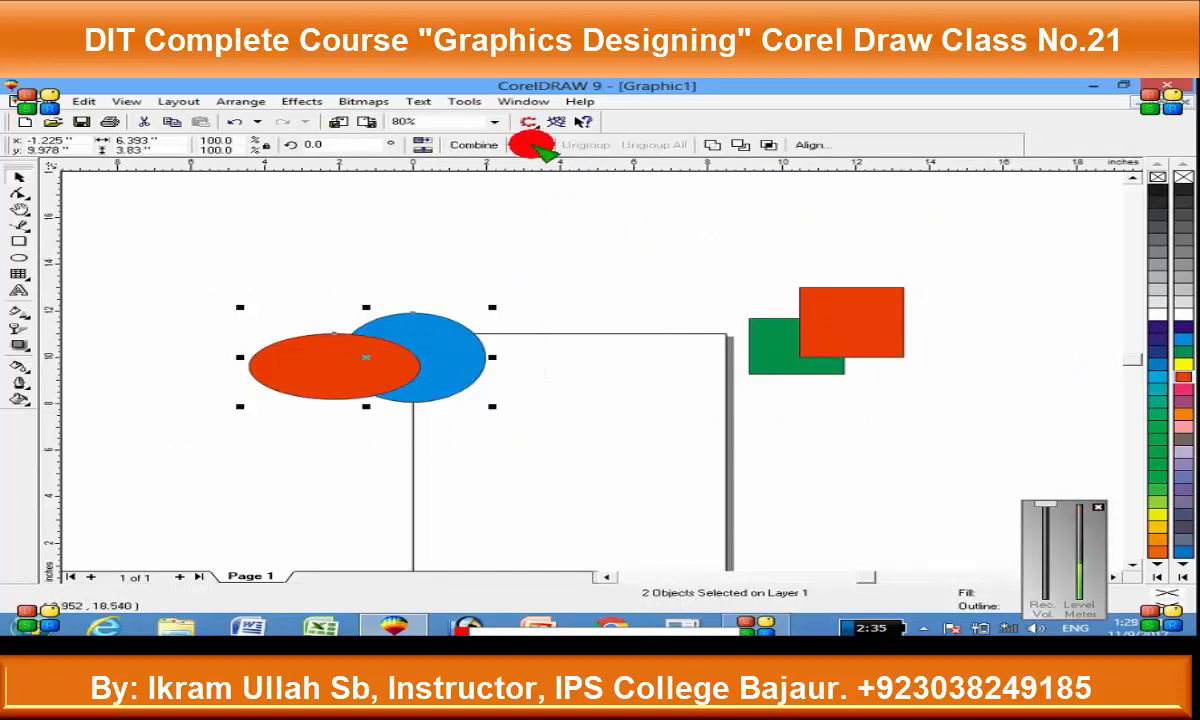
pyautogui.click(531, 147)
# Step: Move the rectangle group about 5.3 inches left and the ellipse group about 0.9 inches right
pyautogui.click(536, 268)
pyautogui.moveTo(858, 314); pyautogui.dragTo(663, 348)
pyautogui.moveTo(380, 368); pyautogui.dragTo(413, 374)
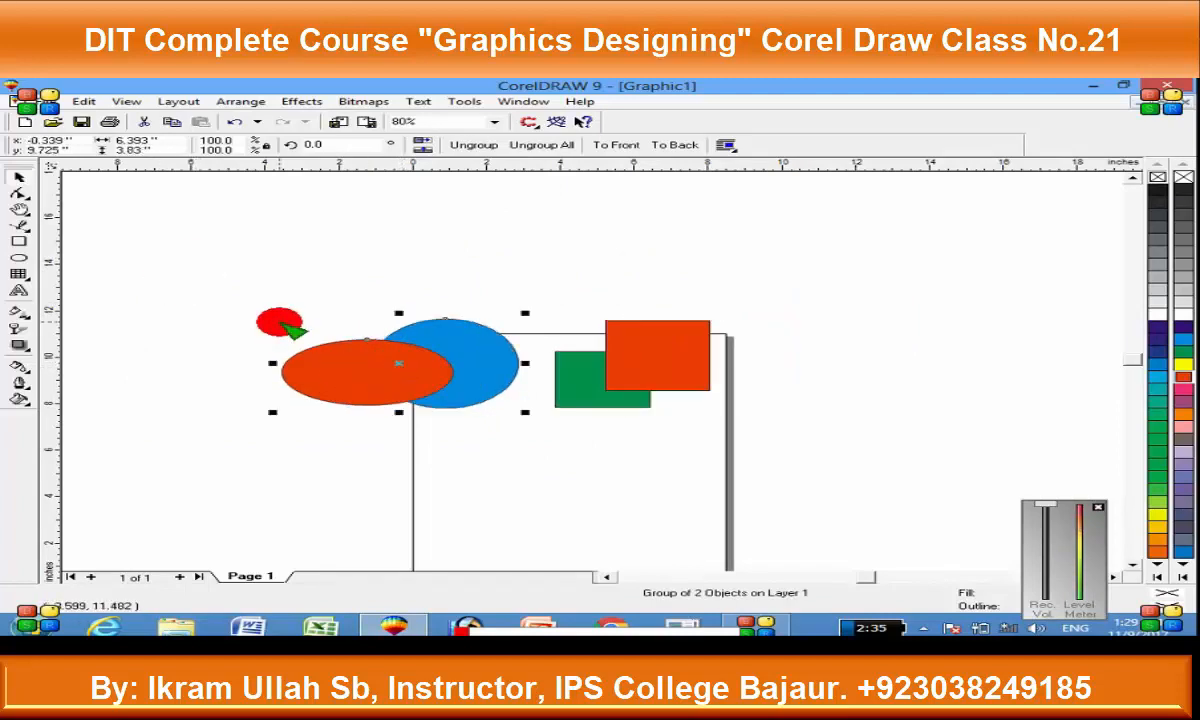
# Step: Group the ellipse group with the rectangle group and move the nested group about 1.9 inches up
pyautogui.click(200, 251)
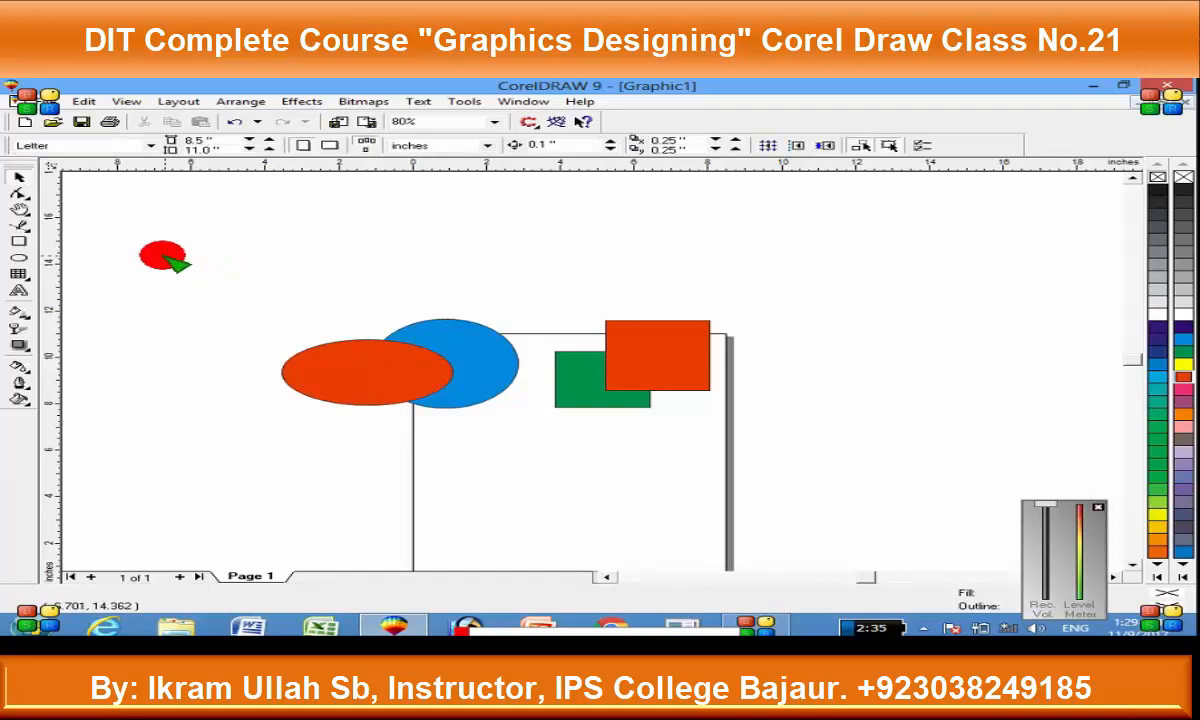
pyautogui.moveTo(162, 255); pyautogui.dragTo(884, 503)
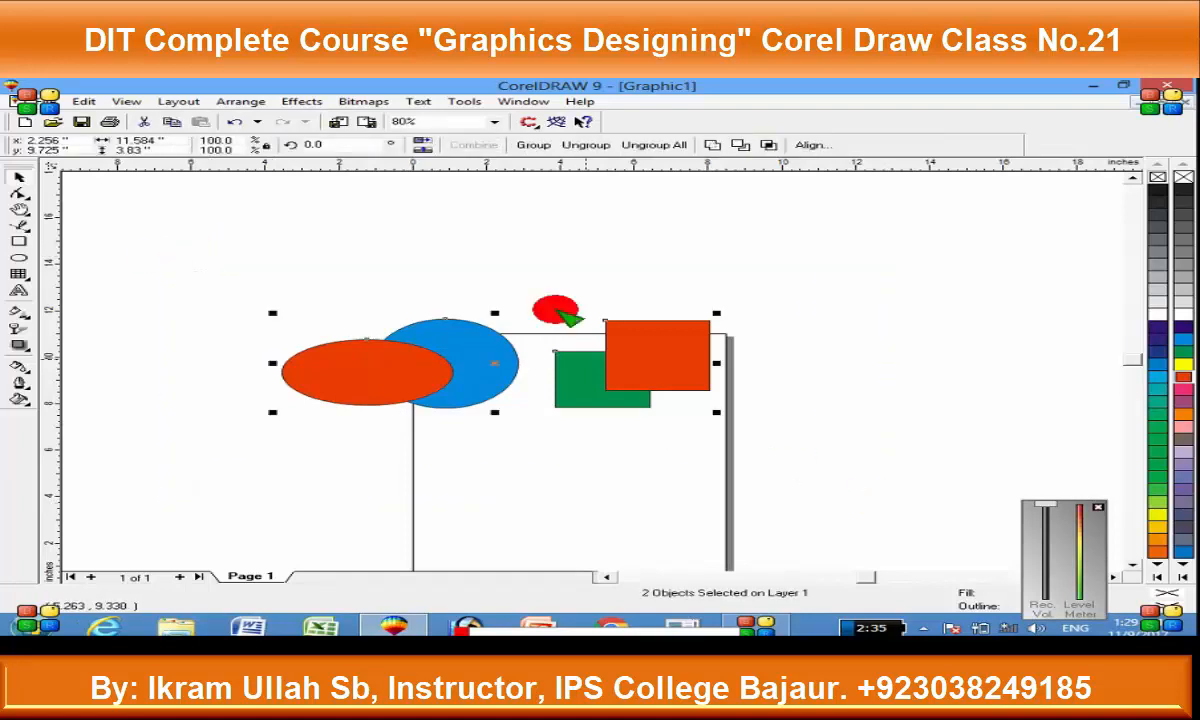
pyautogui.click(536, 143)
pyautogui.moveTo(463, 370); pyautogui.dragTo(480, 322)
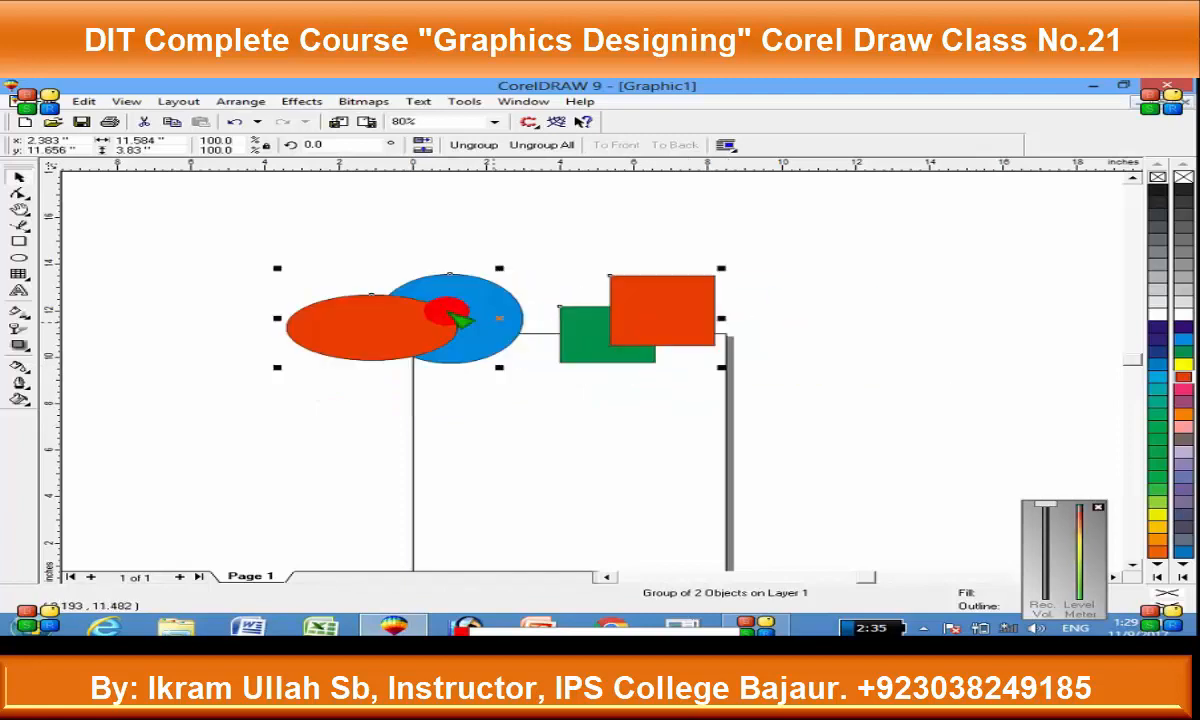
# Step: Ungroup the nested group one level and move the rectangle pair right and the ellipse pair left
pyautogui.click(242, 101)
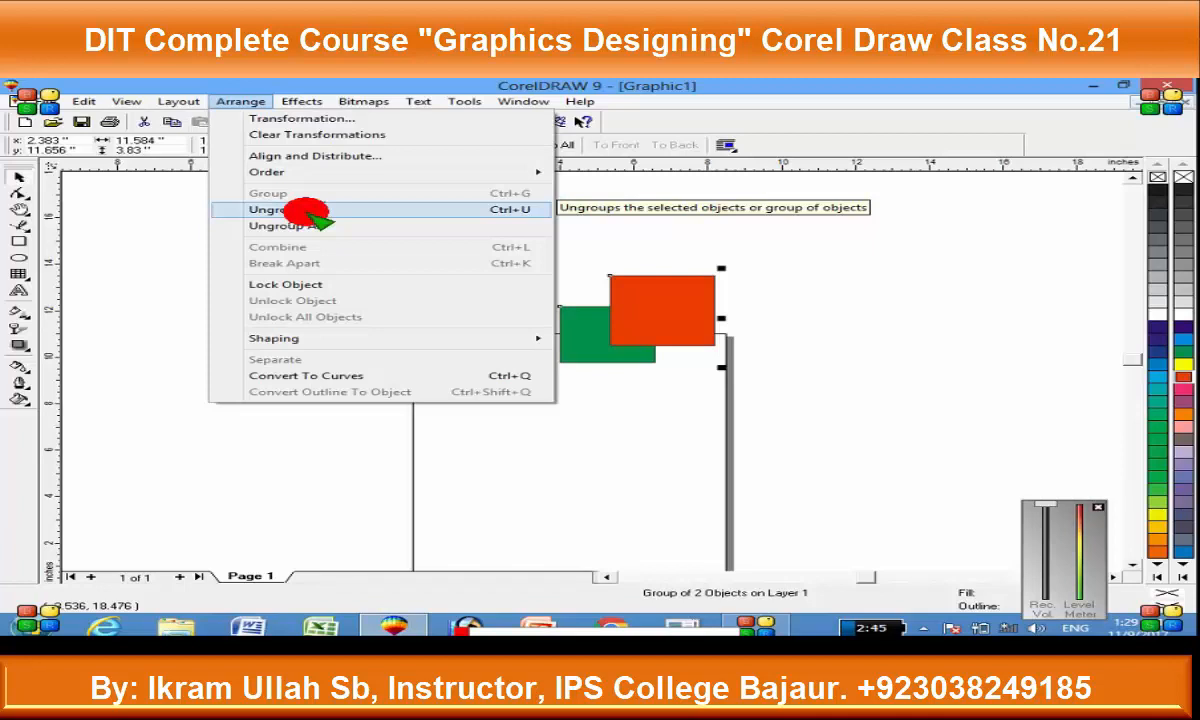
pyautogui.click(306, 212)
pyautogui.click(780, 306)
pyautogui.moveTo(677, 308); pyautogui.dragTo(868, 298)
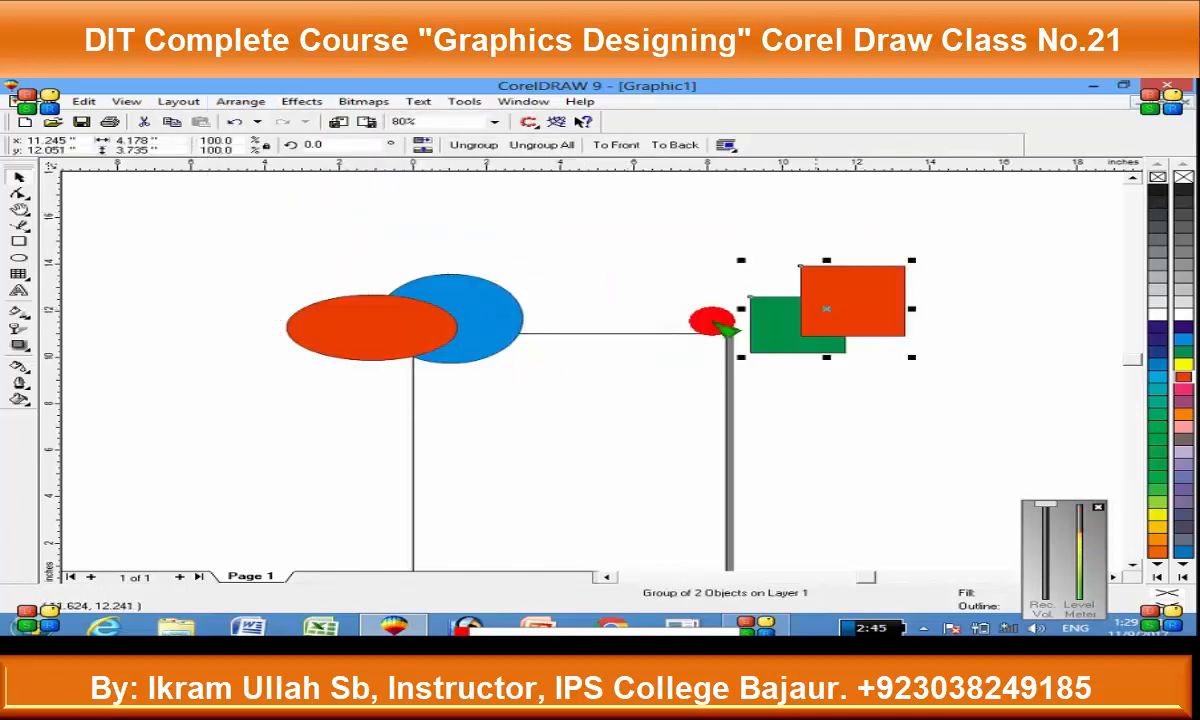
pyautogui.moveTo(452, 310); pyautogui.dragTo(368, 312)
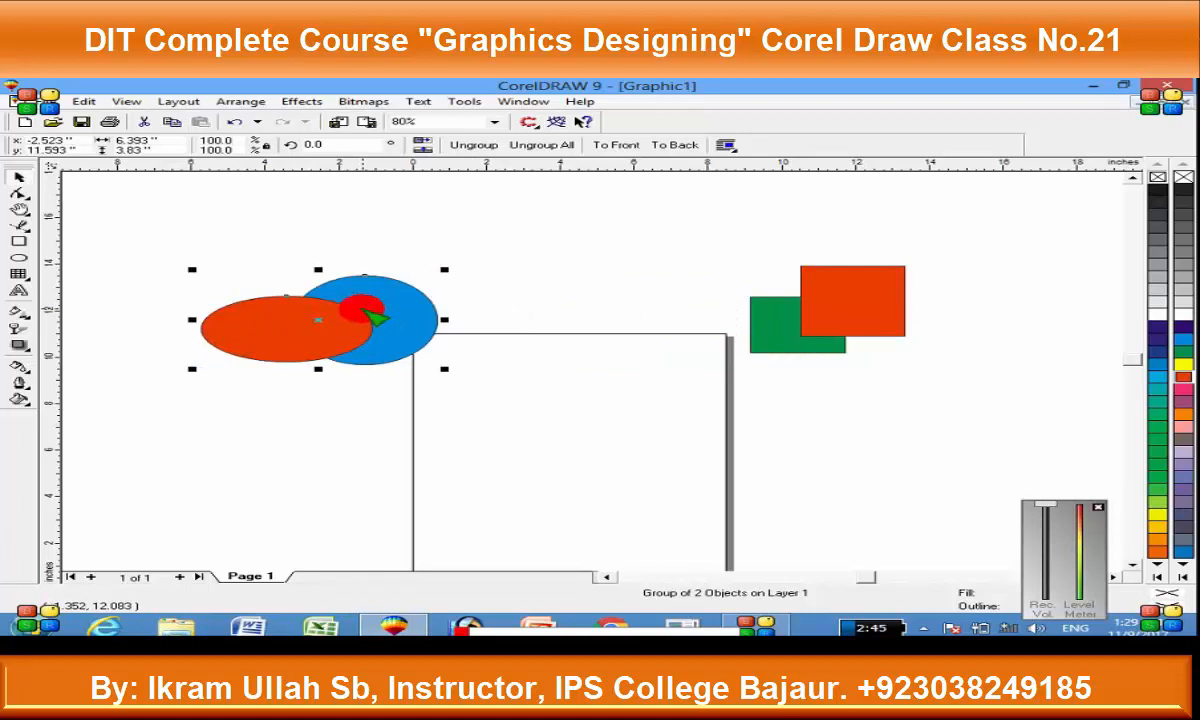
# Step: Undo the moves of both pairs and group the ellipse and rectangle pairs together again
pyautogui.hotkey('ctrl', 'z')
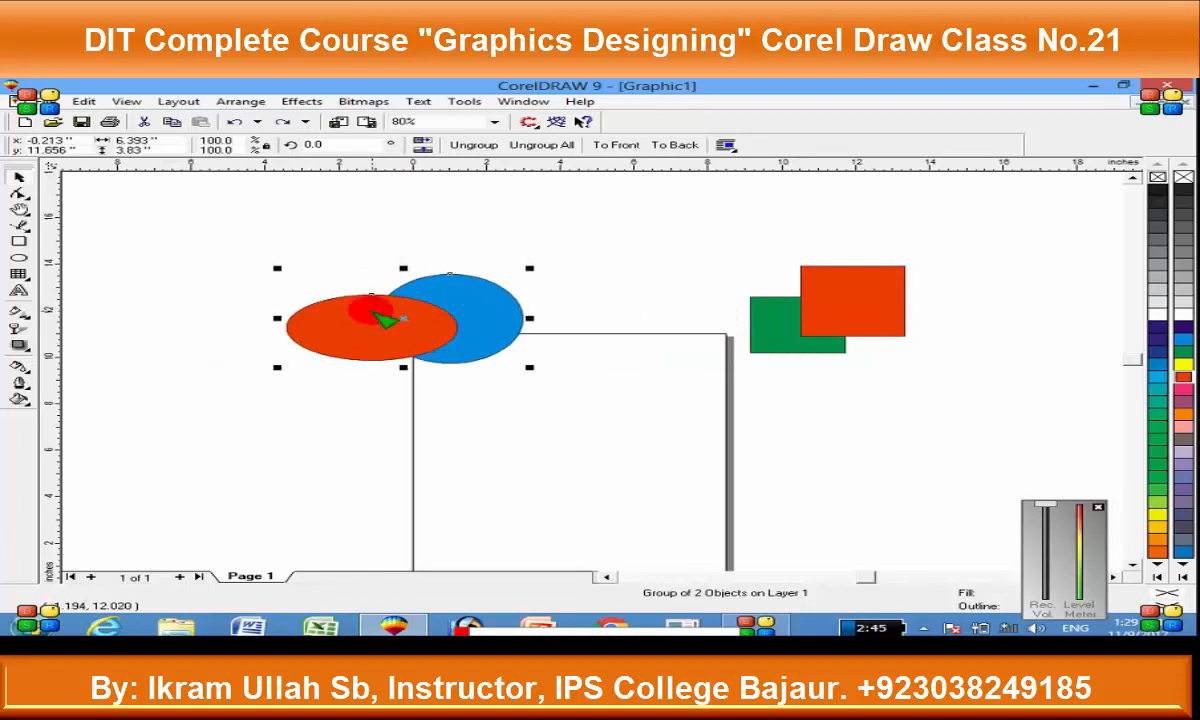
pyautogui.hotkey('ctrl', 'z')
pyautogui.moveTo(202, 230); pyautogui.dragTo(815, 394)
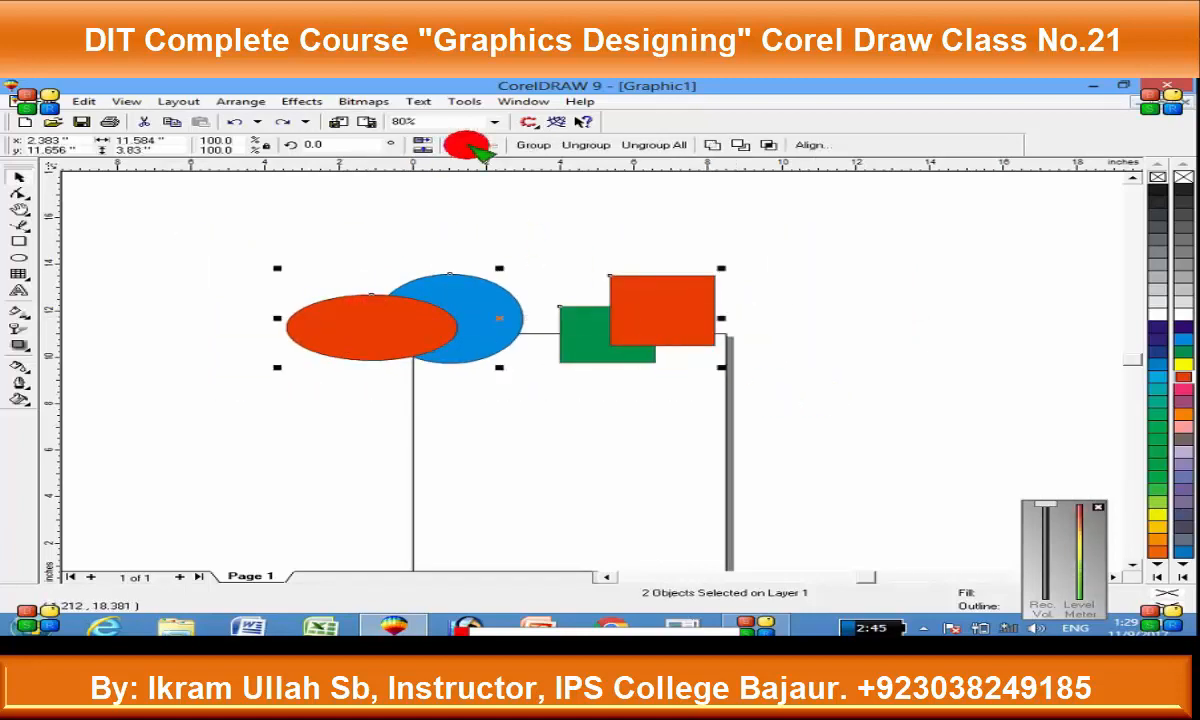
pyautogui.click(533, 145)
# Step: Ungroup all nested groups at once, then move the red rectangle about 1.6 inches right and the green one slightly right and down
pyautogui.click(178, 101)
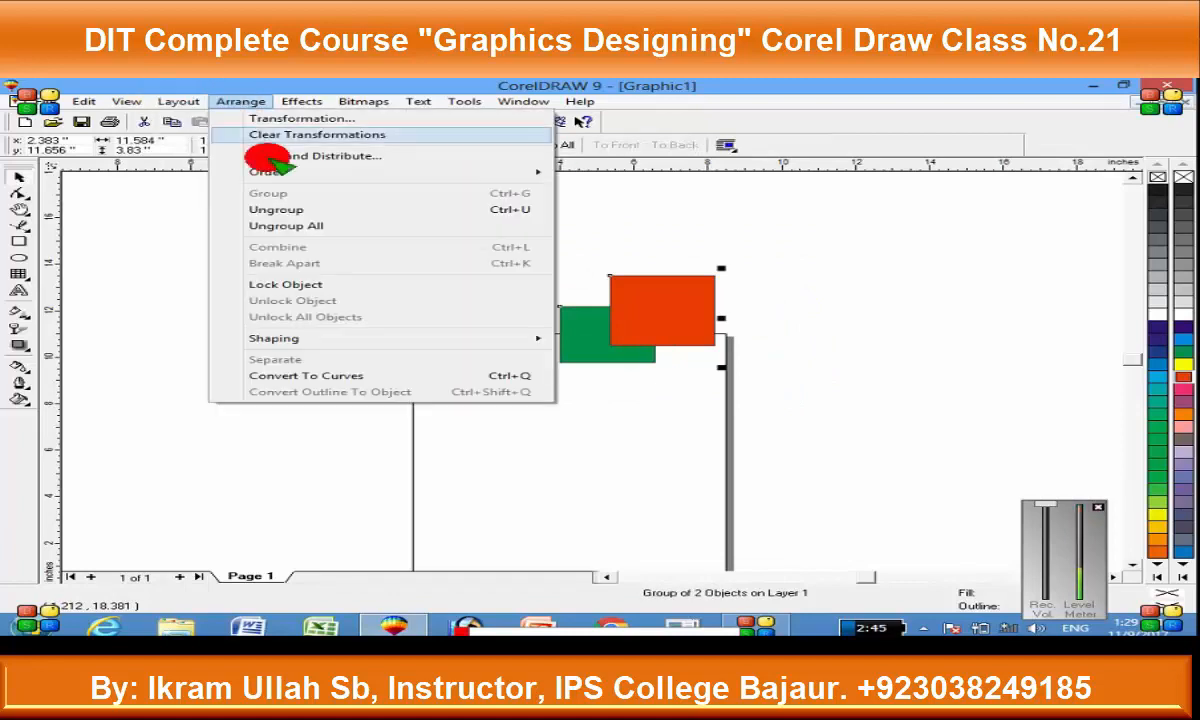
pyautogui.click(330, 228)
pyautogui.click(897, 364)
pyautogui.moveTo(702, 303); pyautogui.dragTo(804, 295)
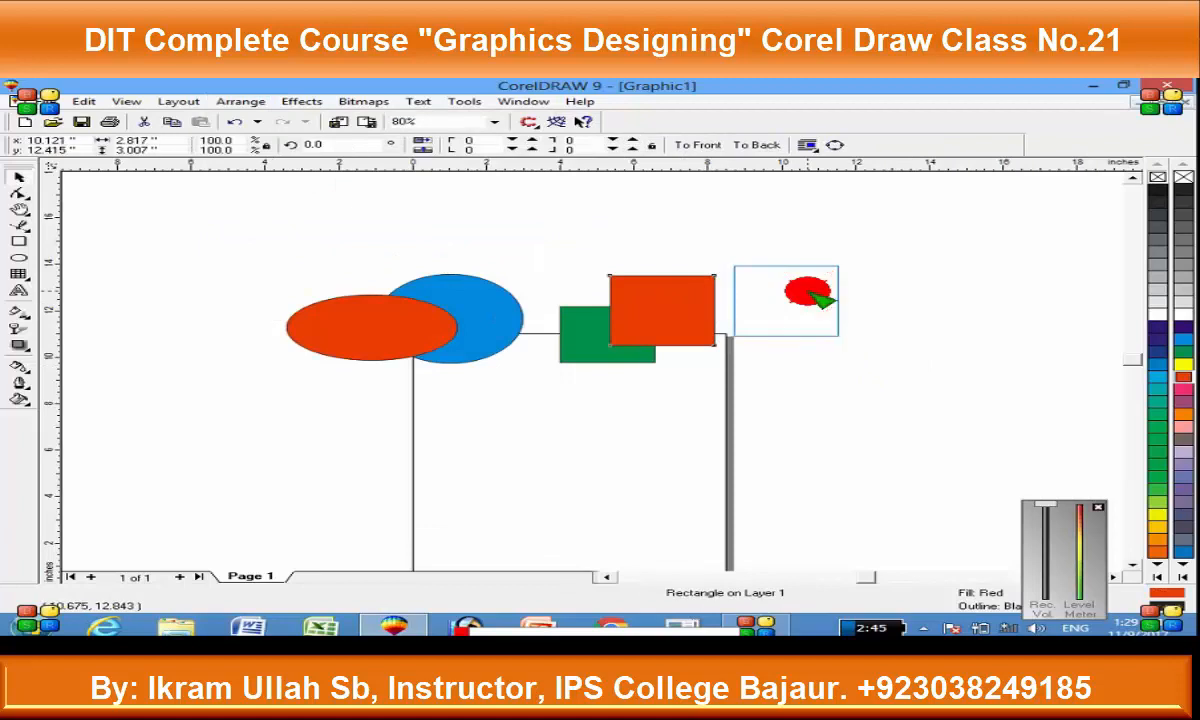
pyautogui.moveTo(612, 333); pyautogui.dragTo(635, 361)
pyautogui.moveTo(763, 308); pyautogui.dragTo(700, 316)
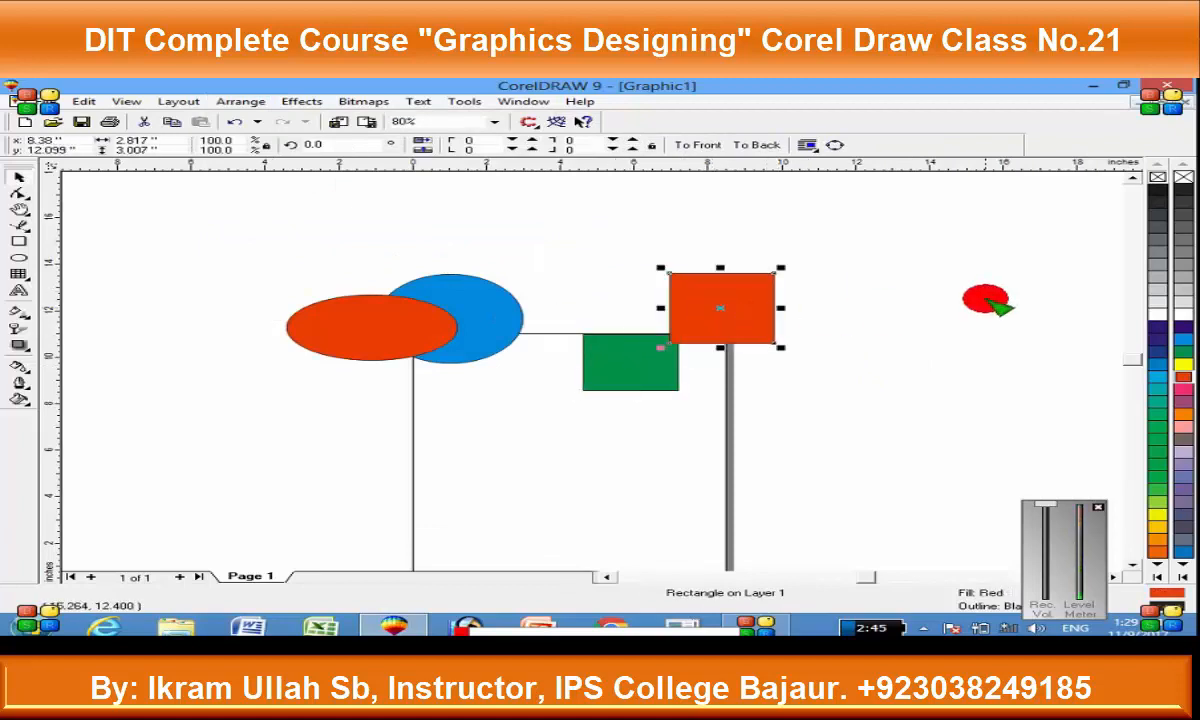
# Step: Delete both ellipses and the green rectangle, and move the red rectangle above the page's upper left area
pyautogui.click(244, 101)
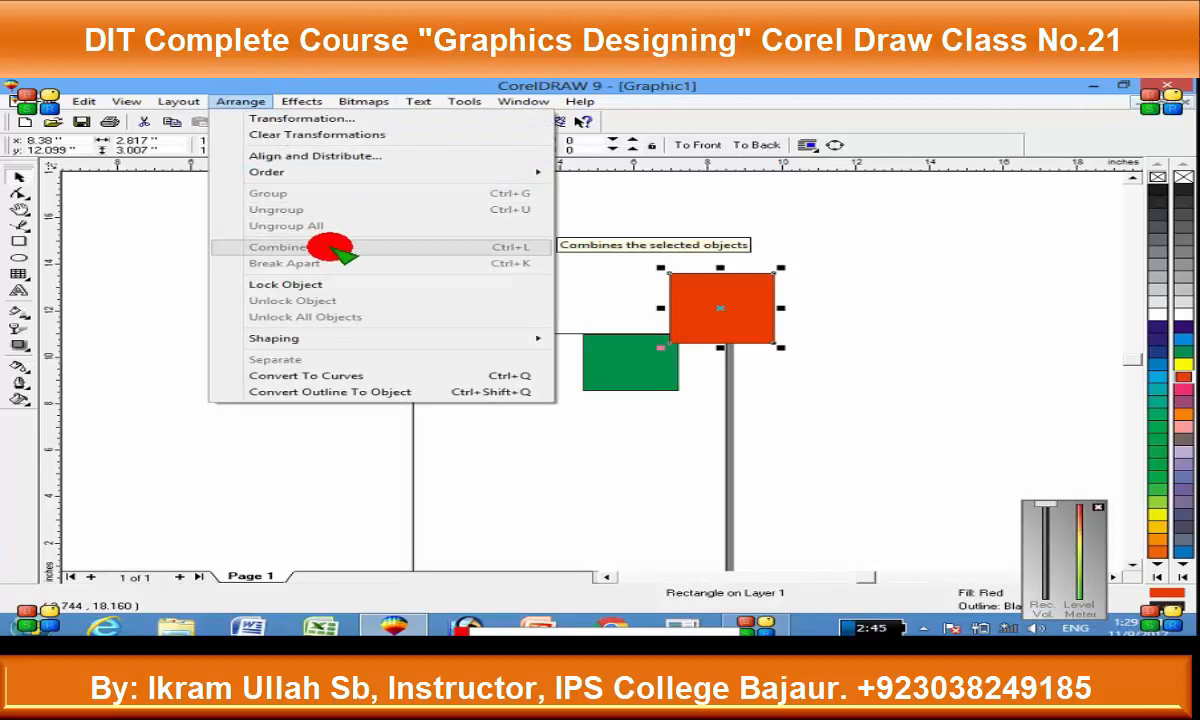
pyautogui.click(838, 262)
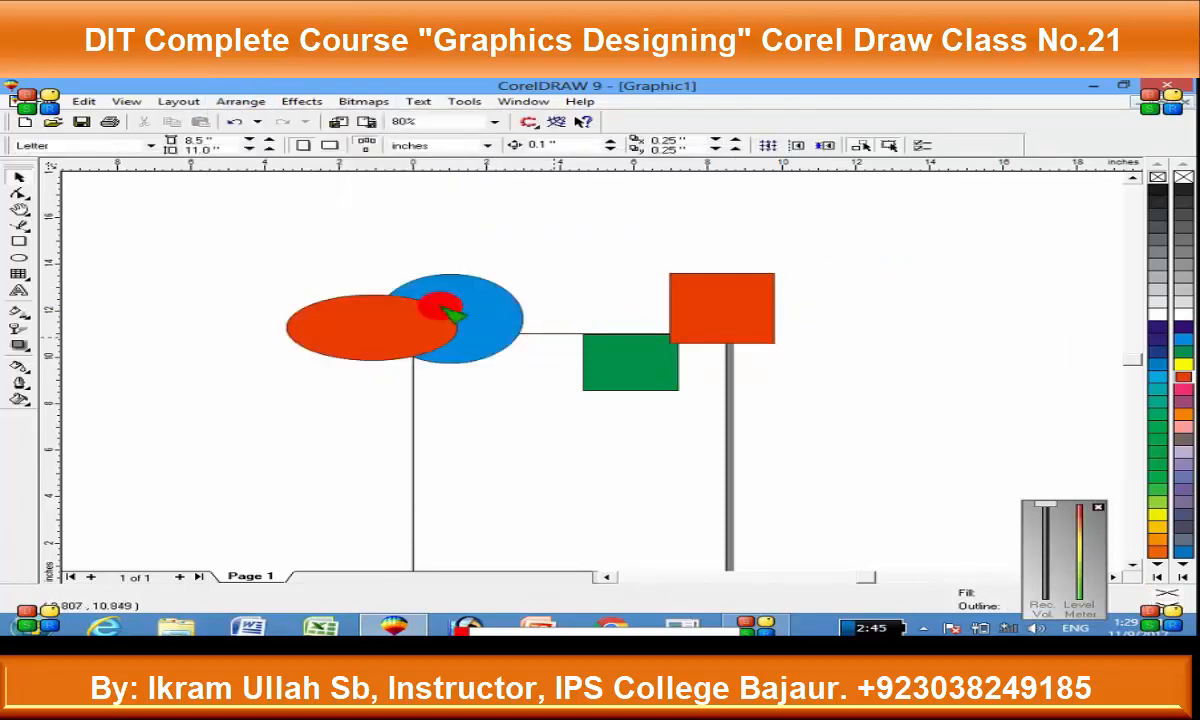
pyautogui.moveTo(225, 240); pyautogui.dragTo(509, 375)
pyautogui.press('Delete')
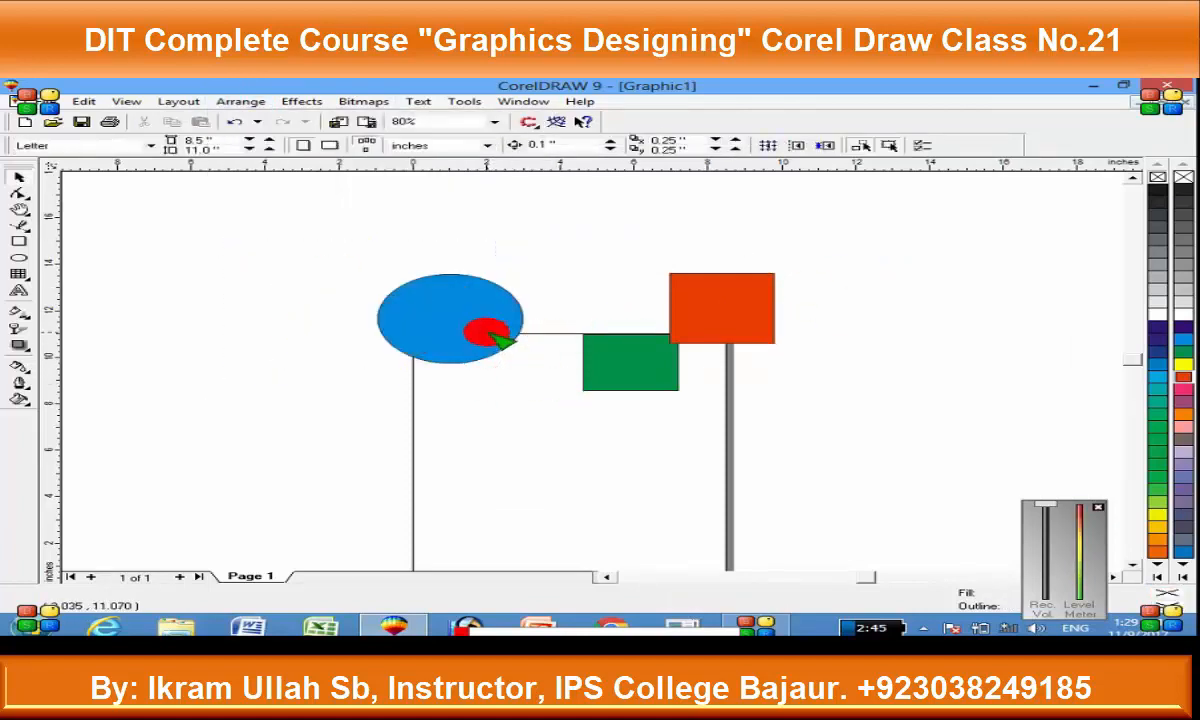
pyautogui.click(640, 368)
pyautogui.moveTo(701, 303); pyautogui.dragTo(466, 262)
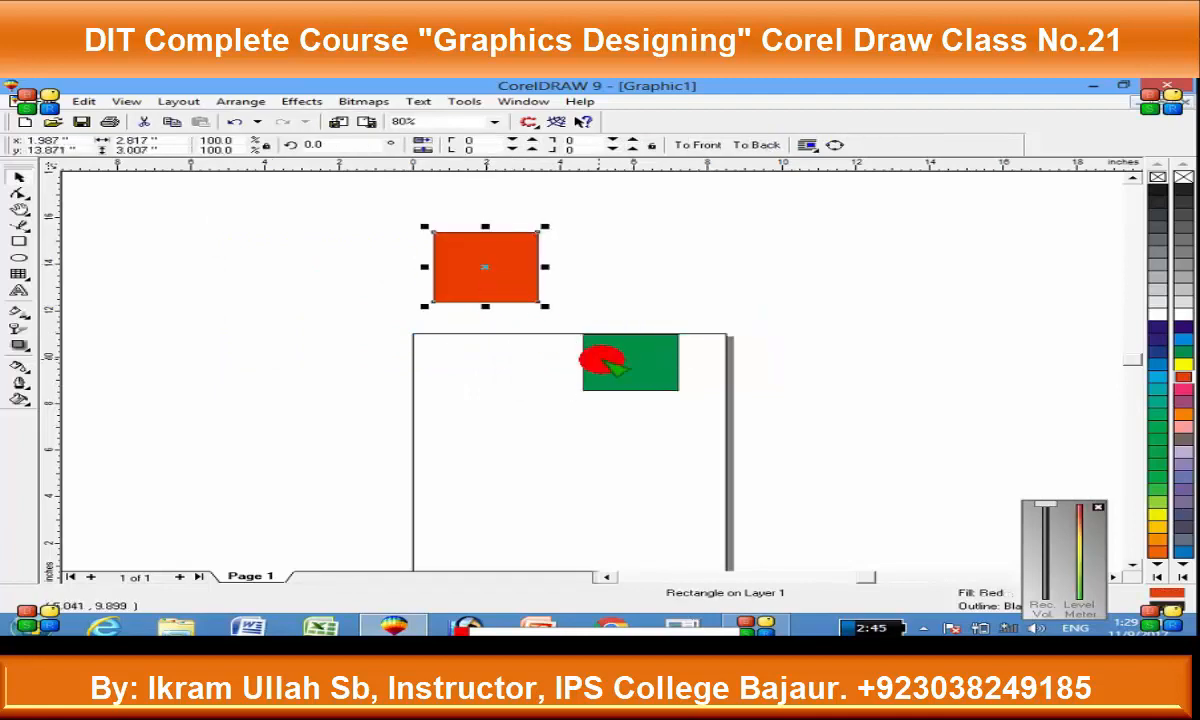
pyautogui.click(604, 358)
pyautogui.press('Delete')
# Step: Enlarge the red rectangle to about 6.8 by 7.2 inches from its lower right corner
pyautogui.click(490, 295)
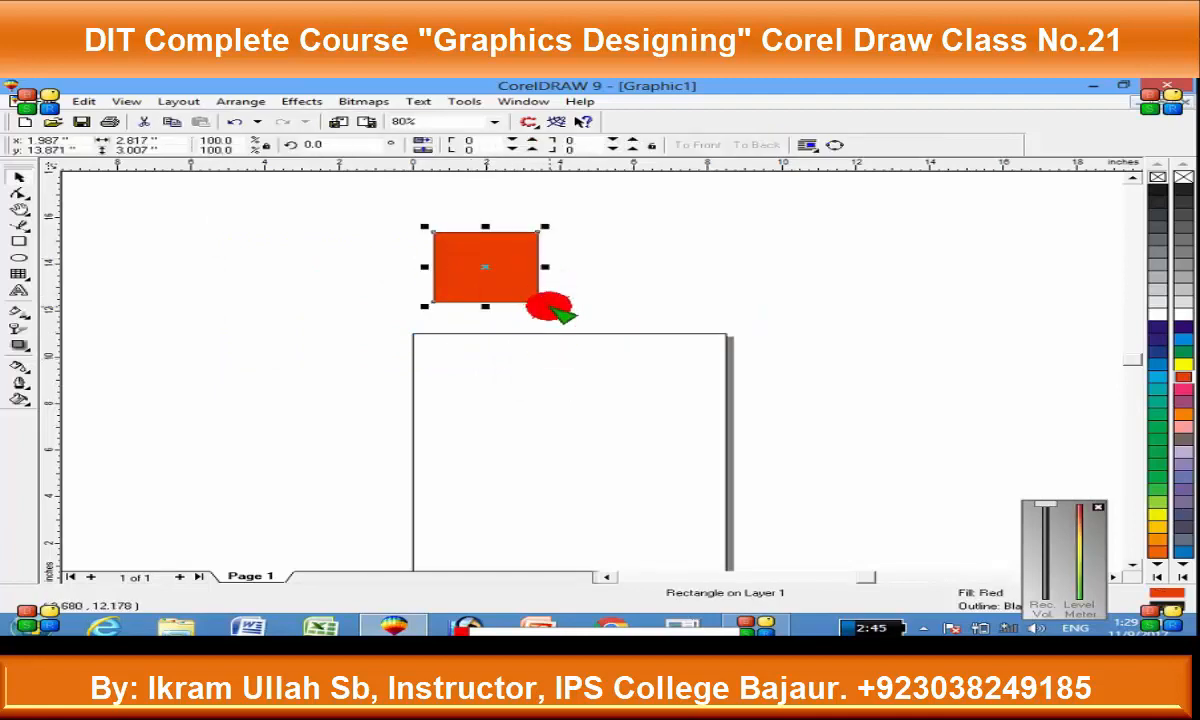
pyautogui.moveTo(540, 302); pyautogui.dragTo(697, 472)
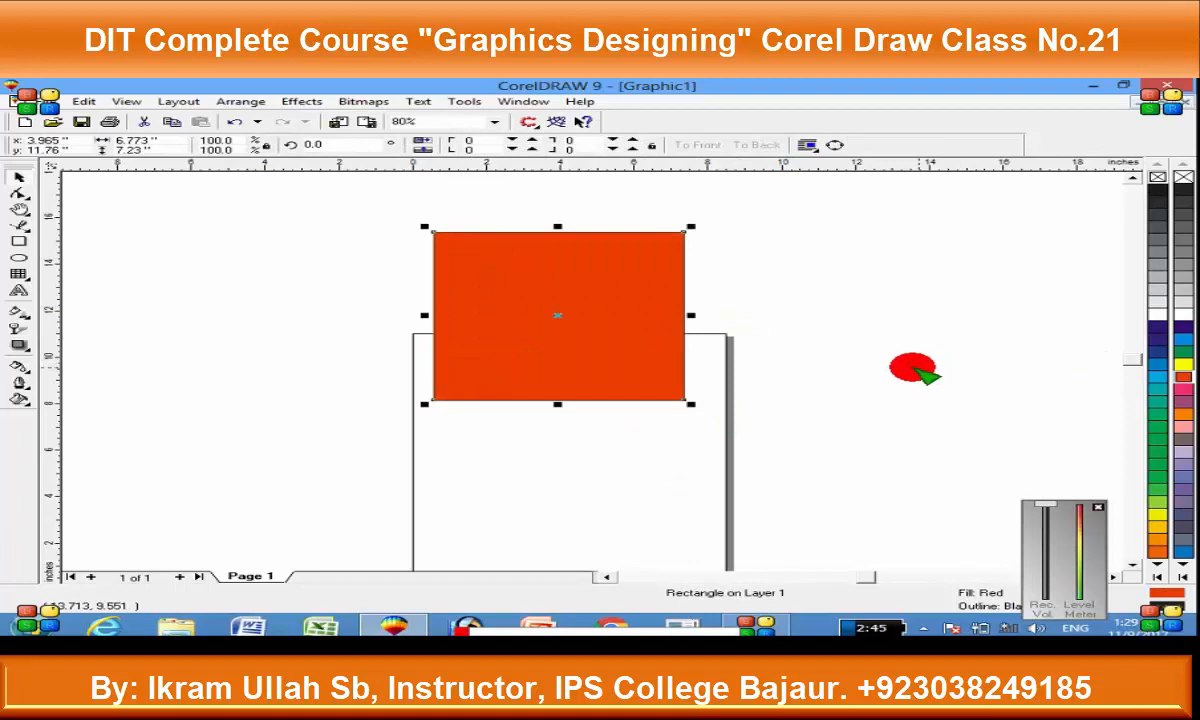
# Step: Draw a cyan-filled rectangle about 5.3 by 5.9 inches and place it just to the right of the red rectangle
pyautogui.moveTo(913, 198); pyautogui.dragTo(720, 336)
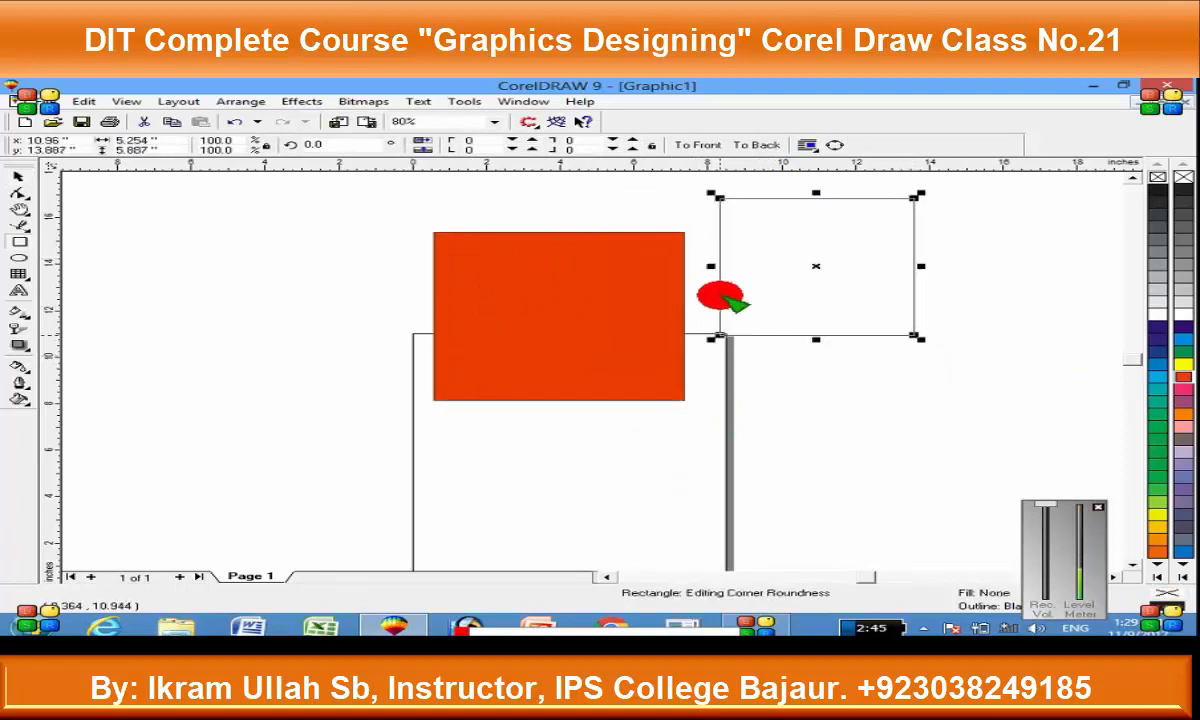
pyautogui.click(1182, 340)
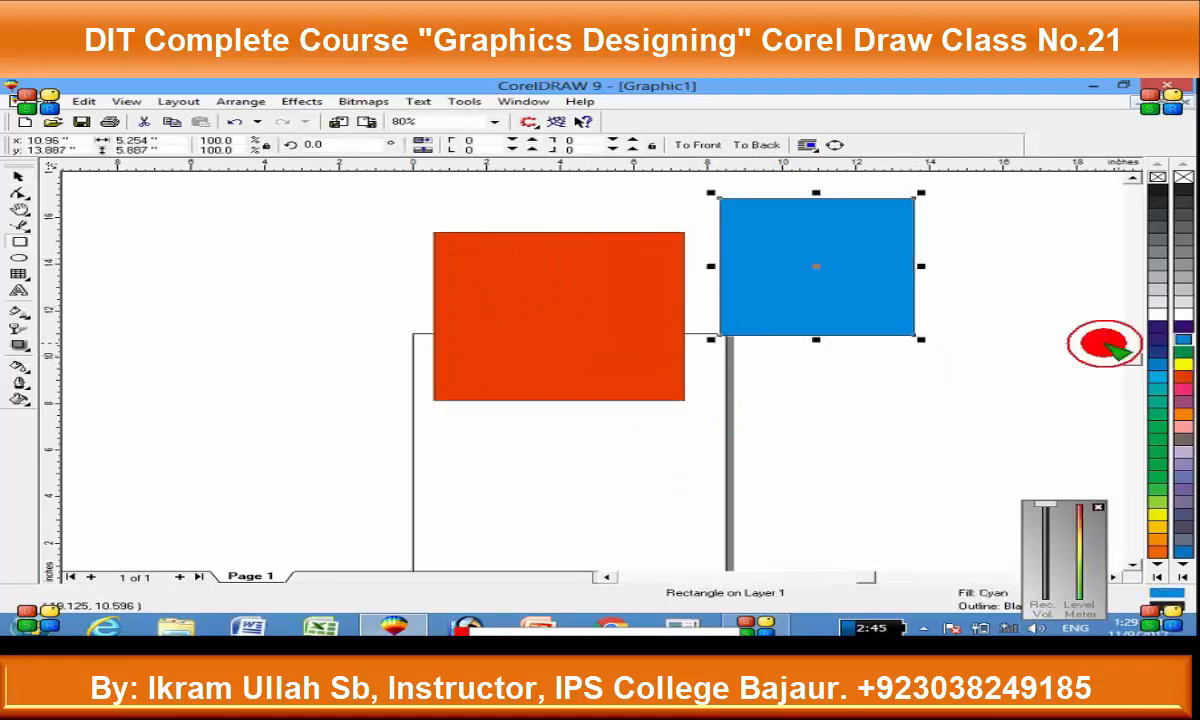
pyautogui.click(20, 174)
pyautogui.moveTo(785, 241)
pyautogui.mouseDown()
pyautogui.moveTo(742, 249)
pyautogui.moveTo(769, 245)
pyautogui.mouseUp()
# Step: Group the red and cyan rectangles and move the group about 1.5 inches left and 0.9 inch up
pyautogui.moveTo(137, 410); pyautogui.dragTo(1012, 176)
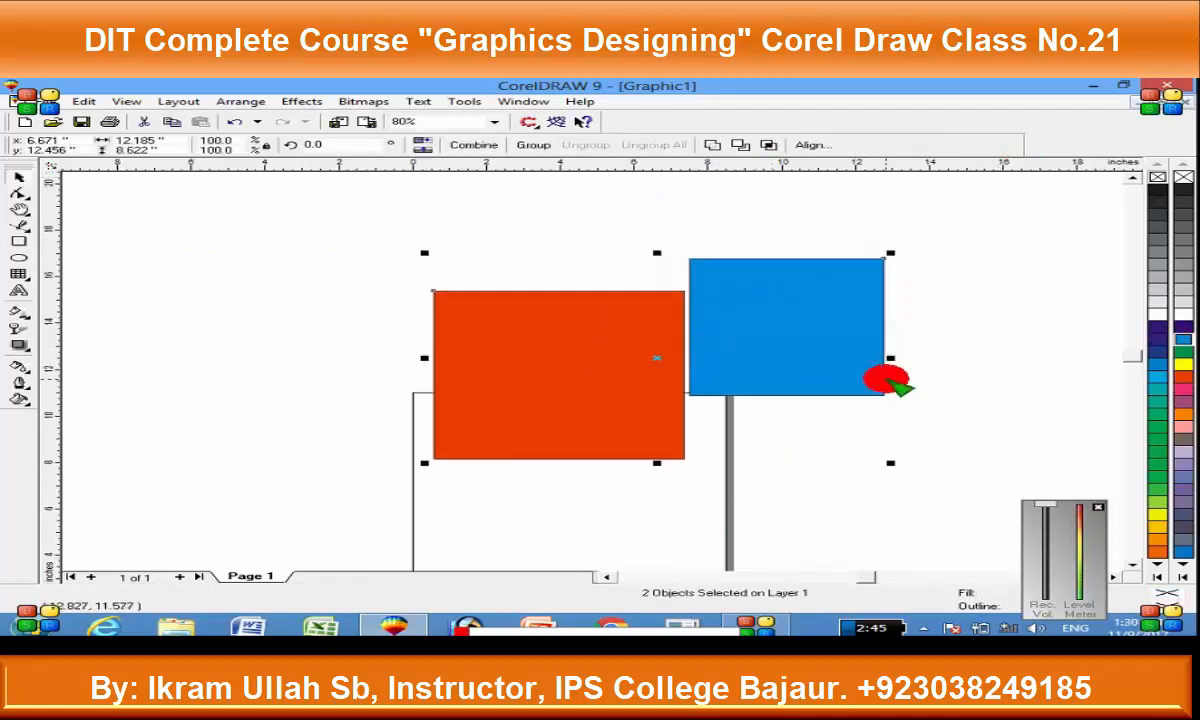
pyautogui.click(528, 146)
pyautogui.click(371, 258)
pyautogui.moveTo(656, 325); pyautogui.dragTo(568, 322)
pyautogui.moveTo(568, 322)
pyautogui.mouseDown()
pyautogui.moveTo(362, 332)
pyautogui.moveTo(560, 335)
pyautogui.mouseUp()
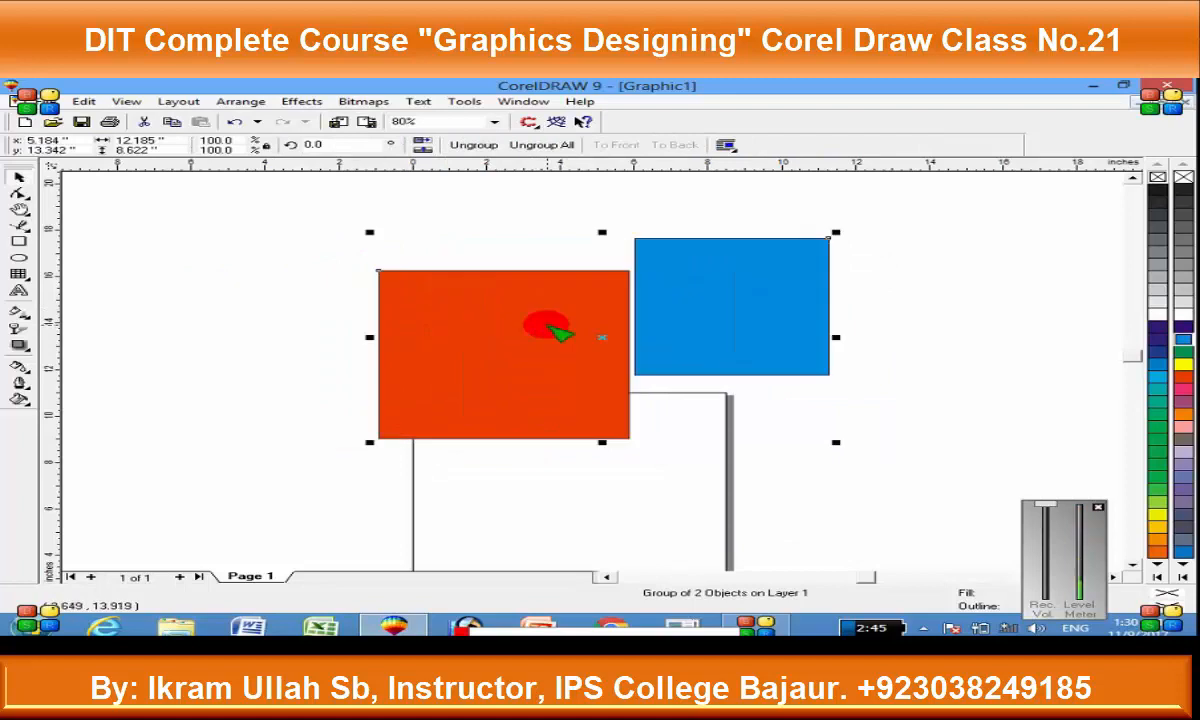
# Step: Ungroup the red and cyan rectangles and place a horizontal guideline above them at about 19.1 inches
pyautogui.click(473, 145)
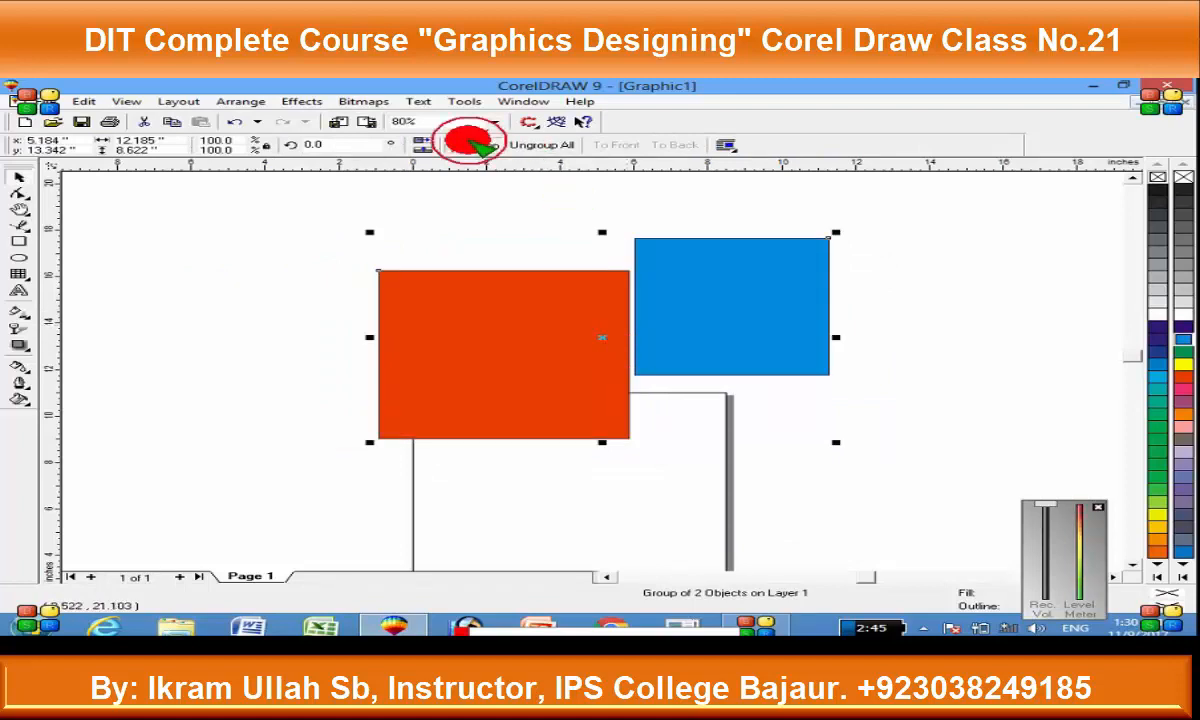
pyautogui.click(1030, 350)
pyautogui.click(760, 335)
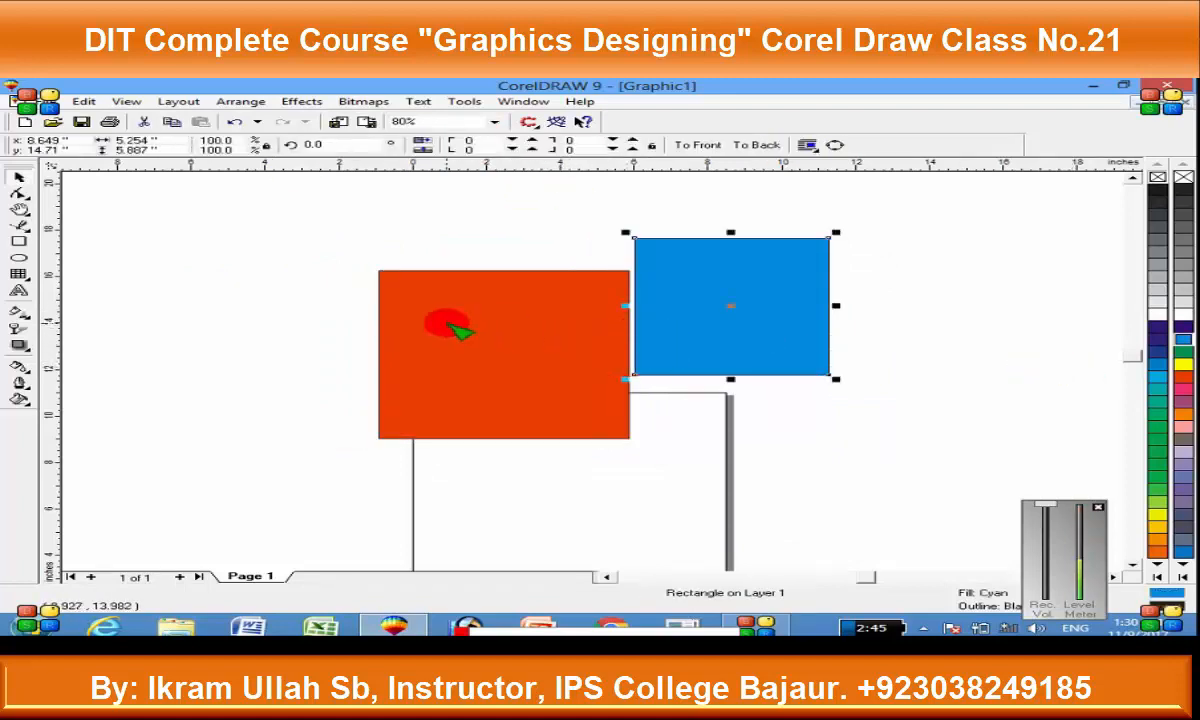
pyautogui.moveTo(660, 289); pyautogui.dragTo(643, 204)
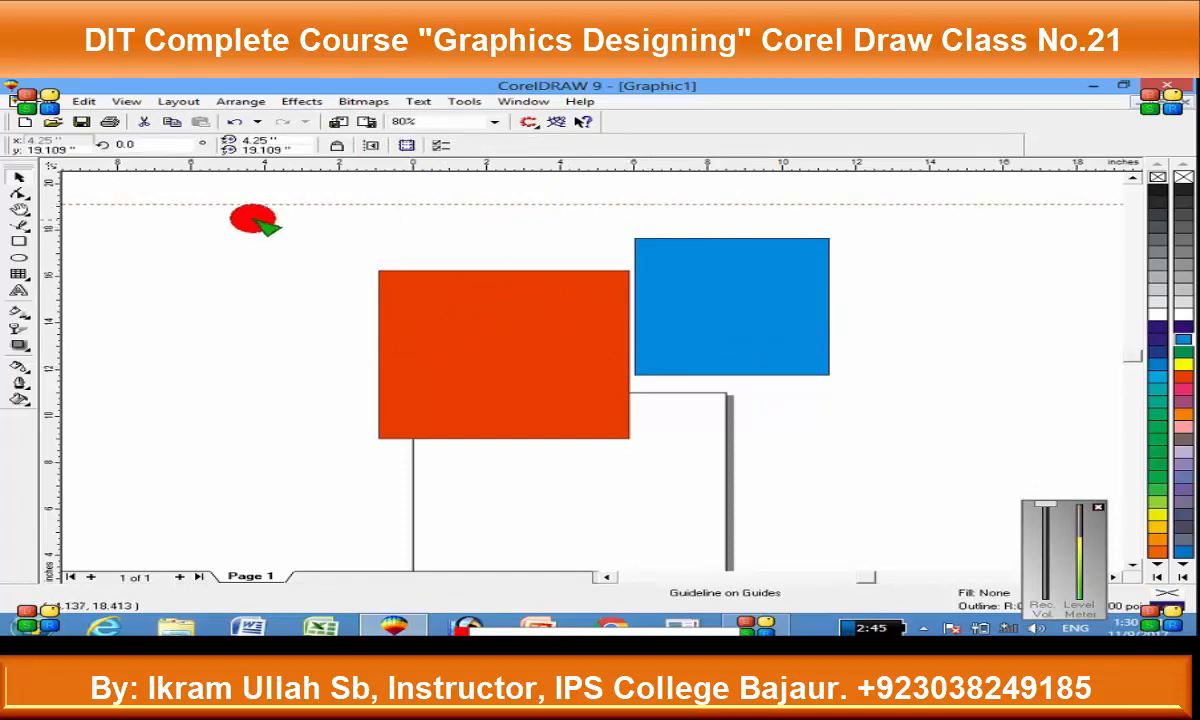
# Step: Try Combine on the two non-overlapping rectangles and undo it
pyautogui.moveTo(254, 218); pyautogui.dragTo(905, 498)
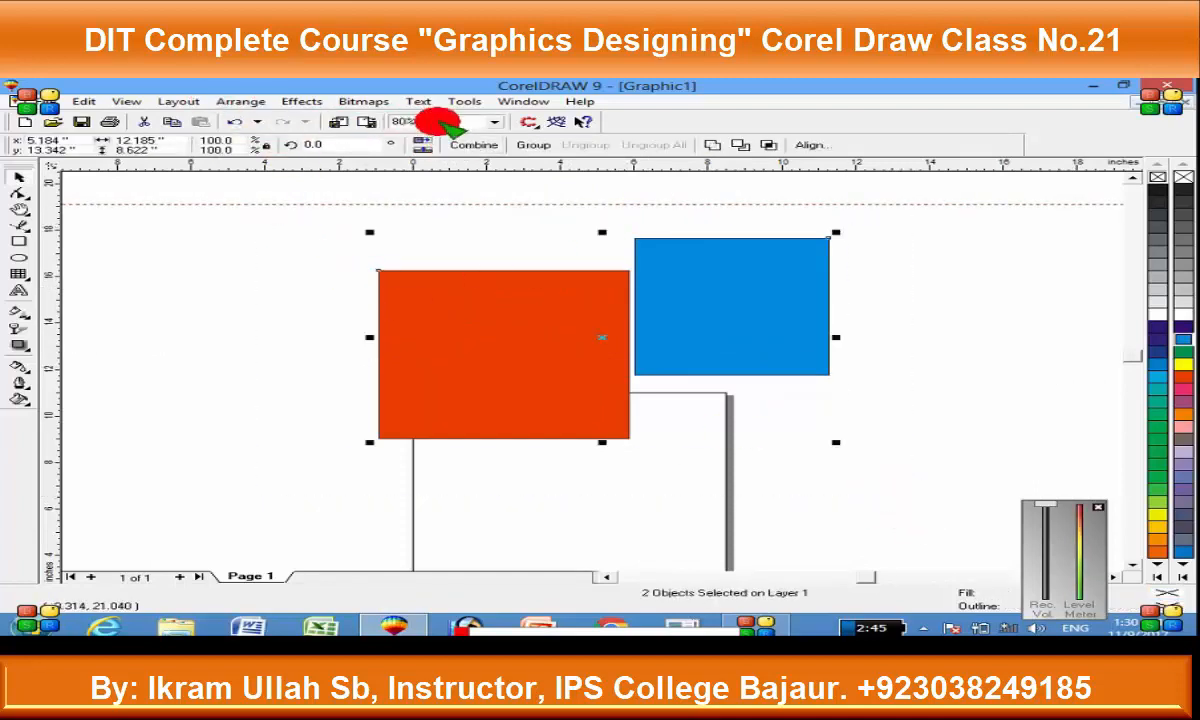
pyautogui.click(478, 147)
pyautogui.hotkey('ctrl', 'z')
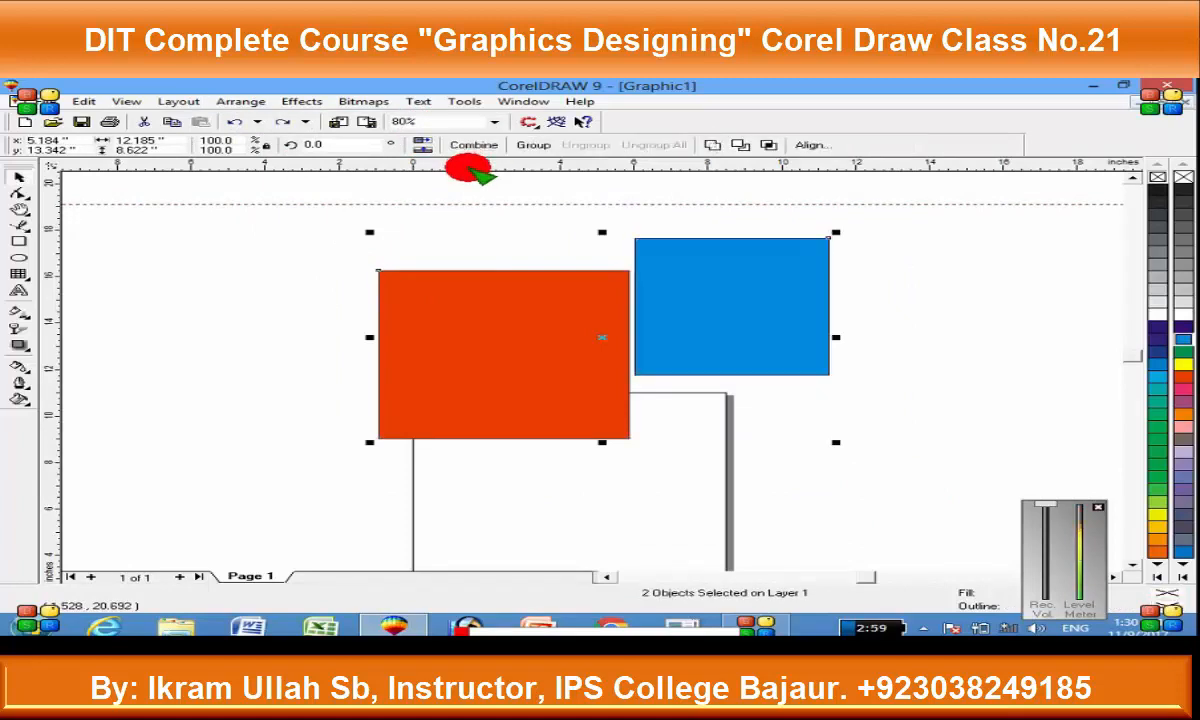
# Step: Move the cyan rectangle over the red one's upper right corner and combine both rectangles
pyautogui.click(685, 298)
pyautogui.moveTo(720, 298); pyautogui.dragTo(657, 304)
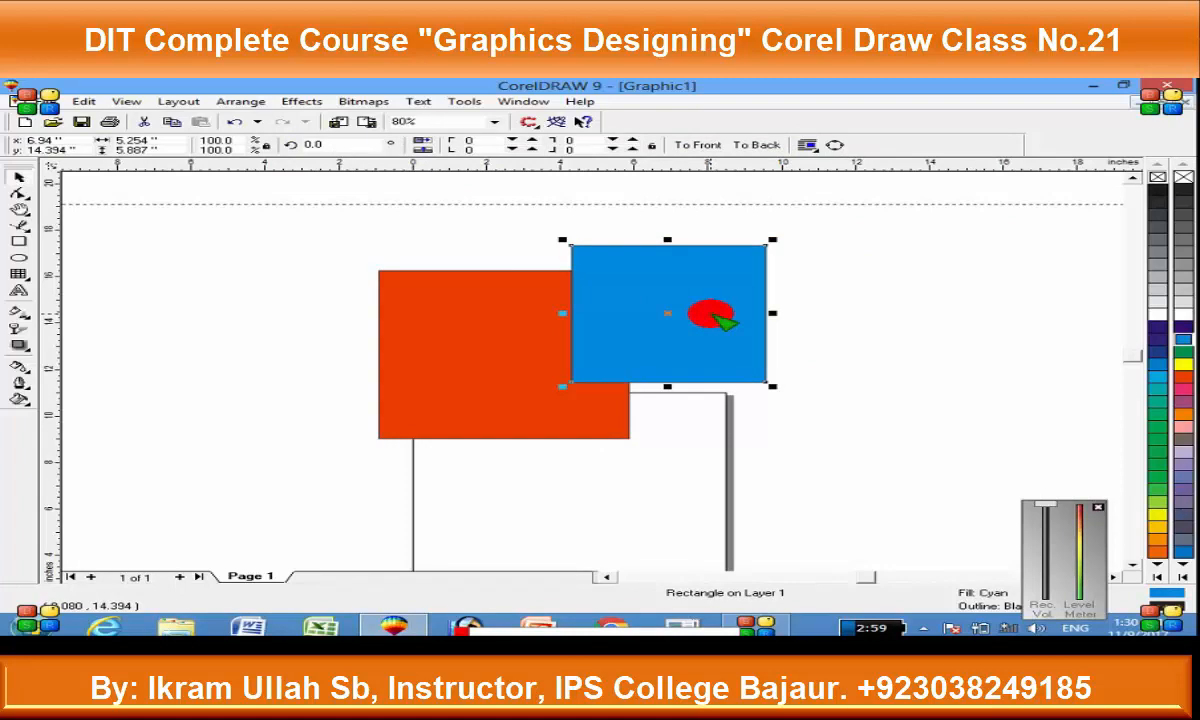
pyautogui.click(814, 287)
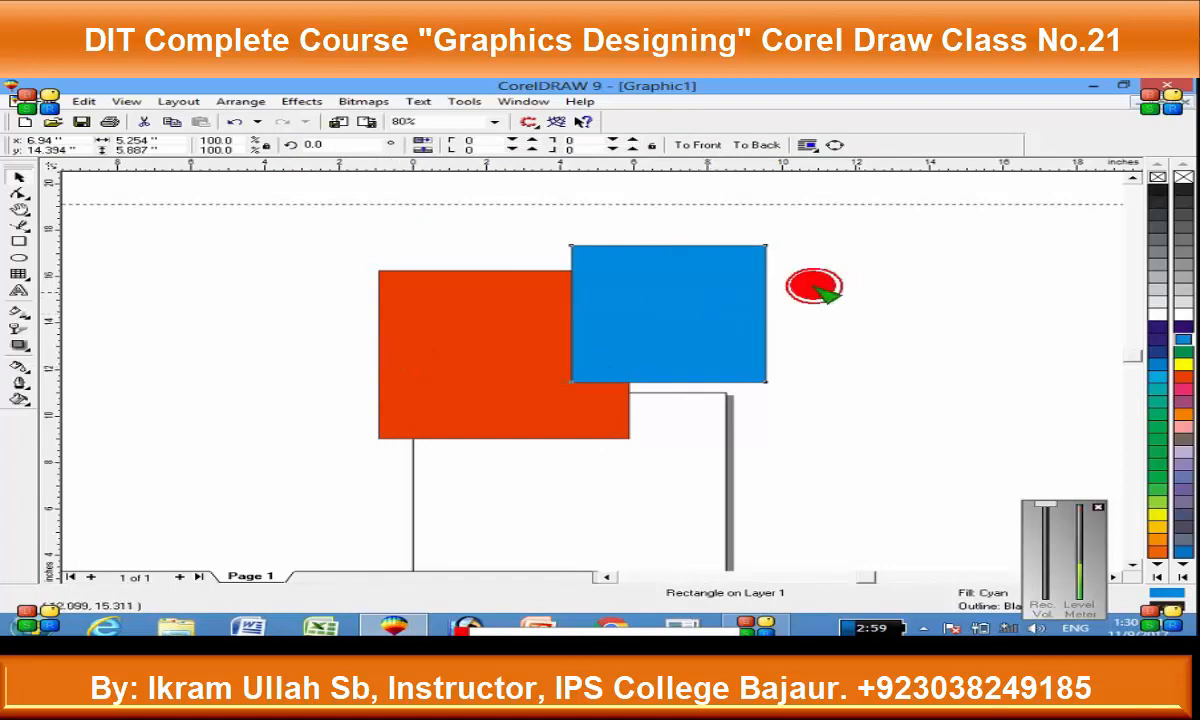
pyautogui.moveTo(171, 225); pyautogui.dragTo(906, 465)
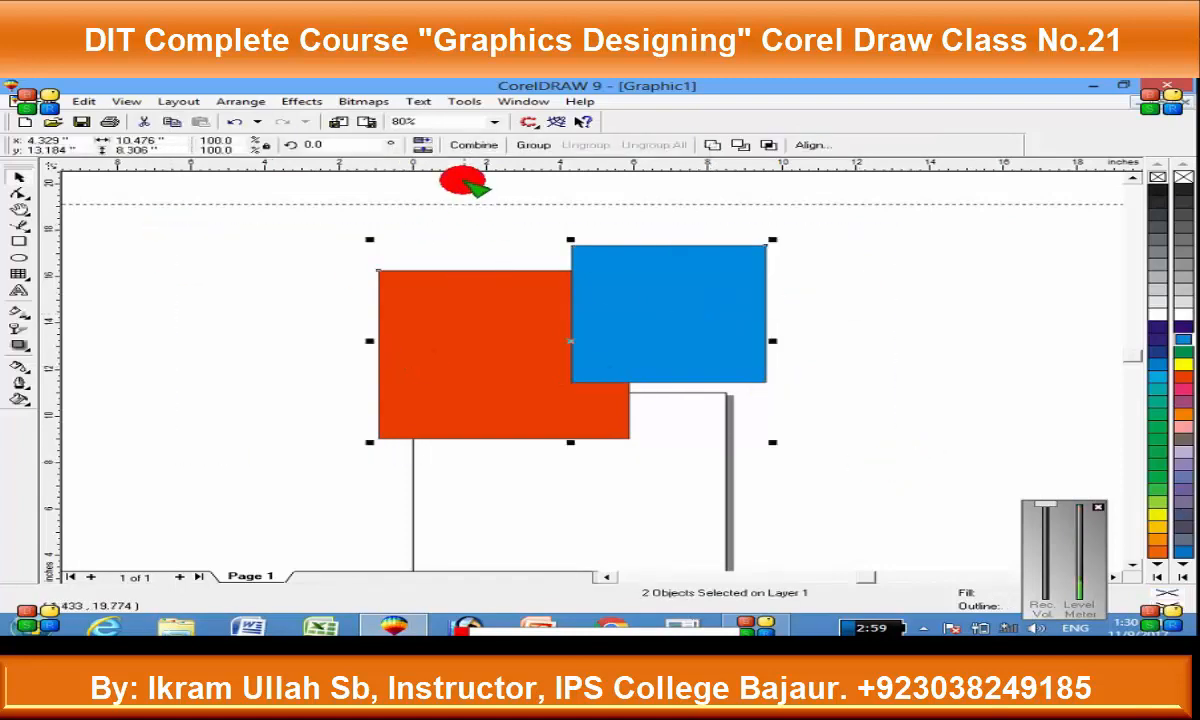
pyautogui.click(475, 145)
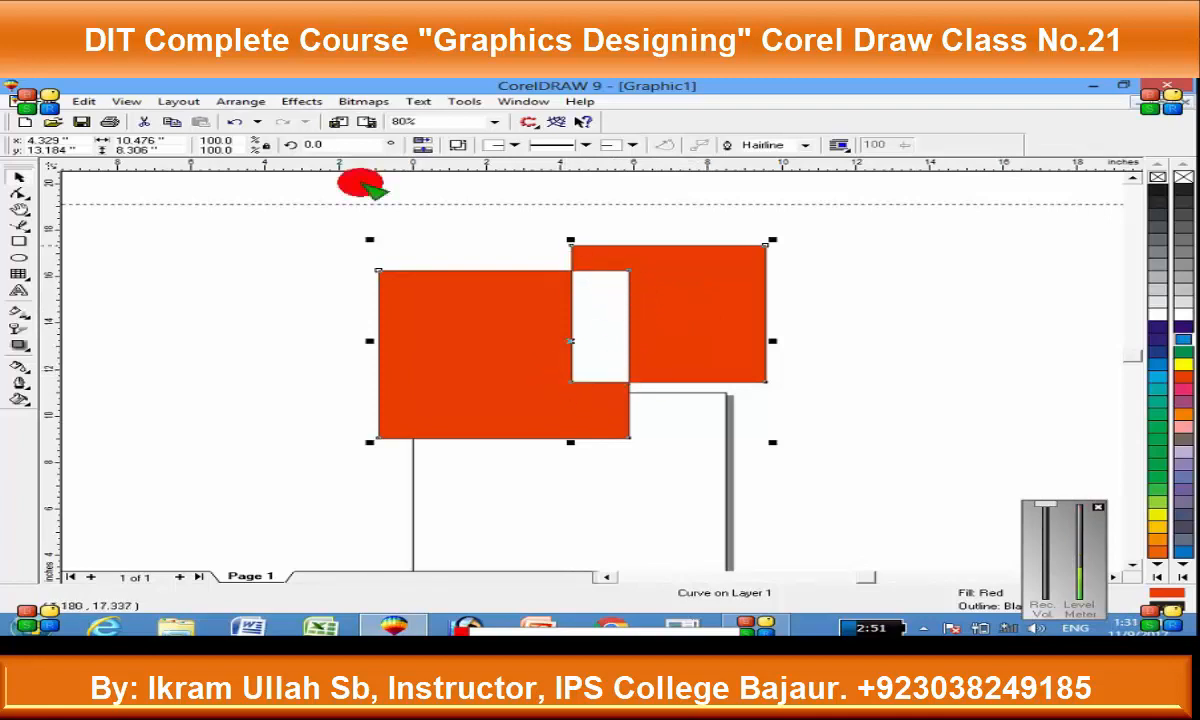
# Step: Break apart the combined curve and move the smaller rectangle about 1.6 inches right and 0.3 inch up
pyautogui.click(236, 101)
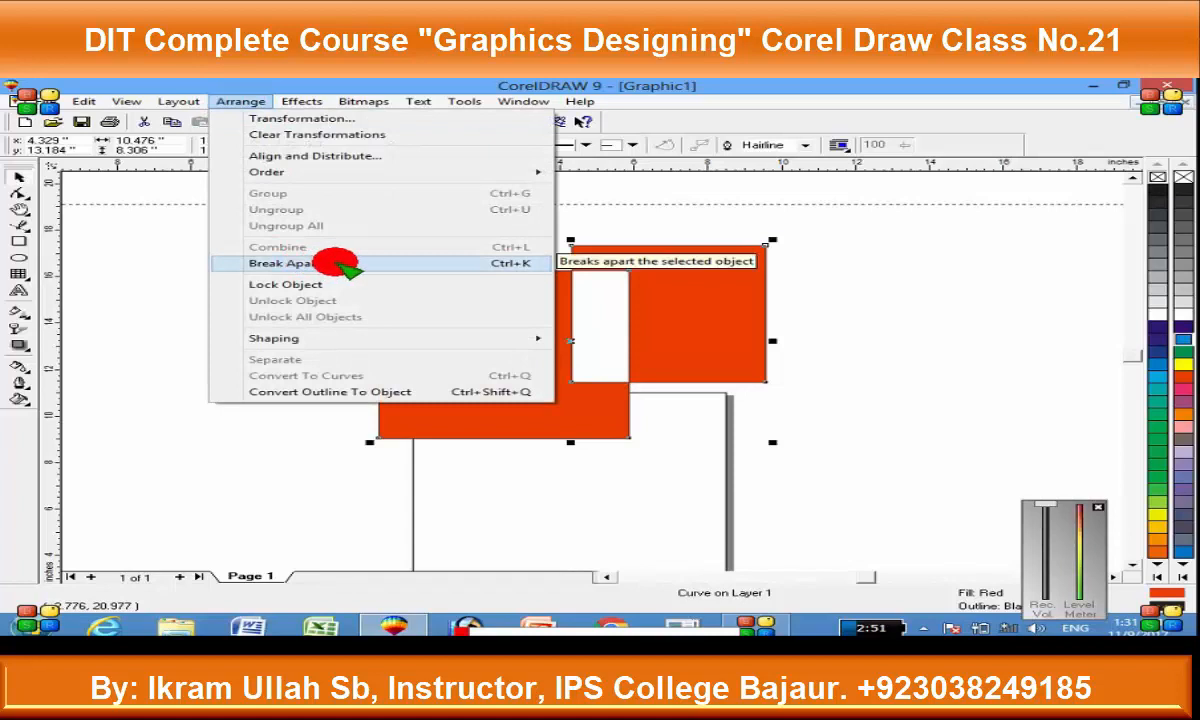
pyautogui.click(338, 264)
pyautogui.click(710, 340)
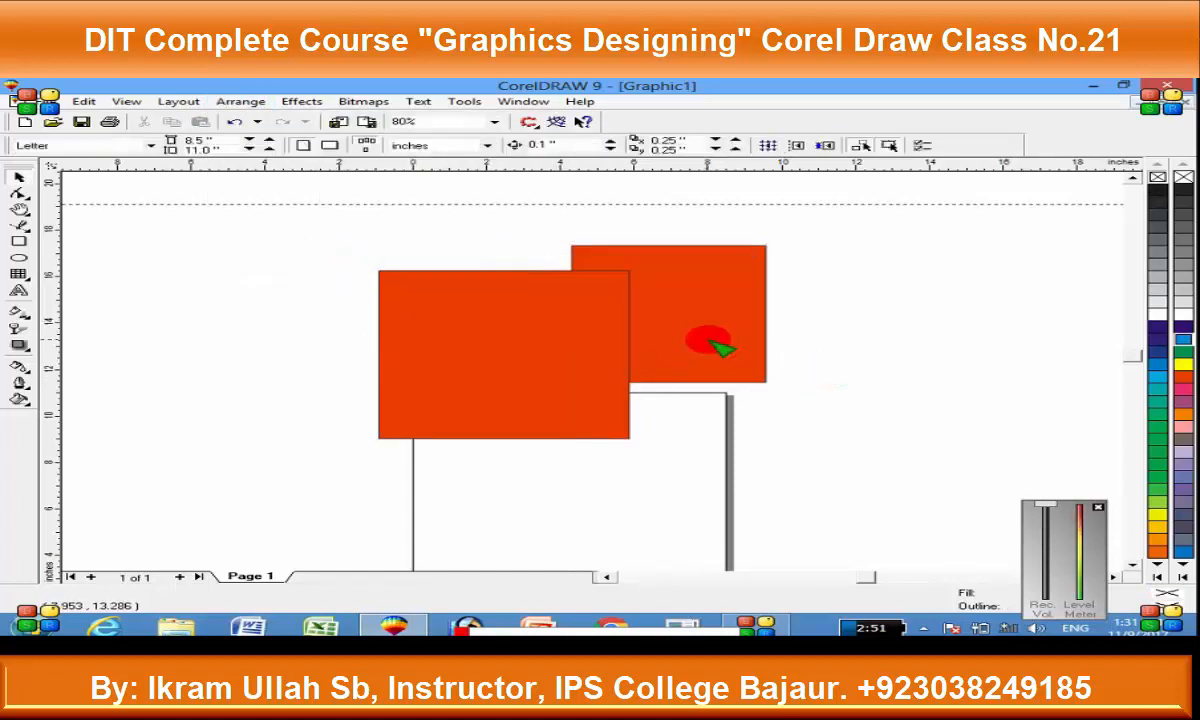
pyautogui.moveTo(710, 340); pyautogui.dragTo(782, 333)
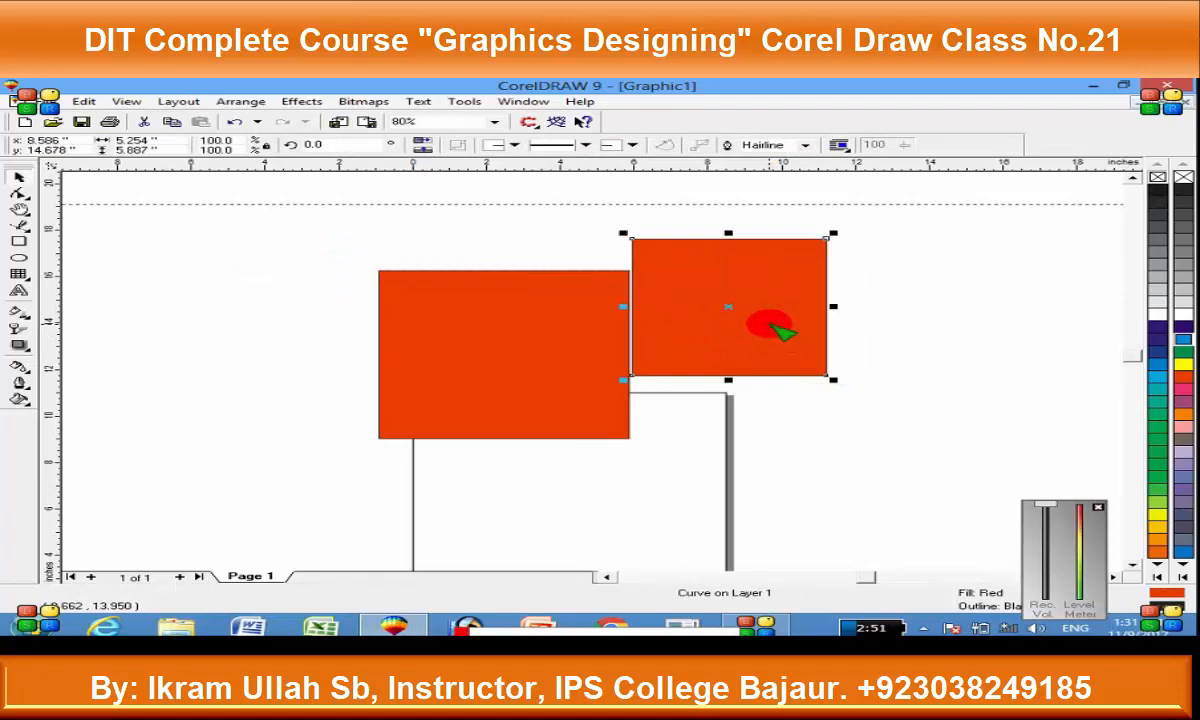
pyautogui.click(315, 210)
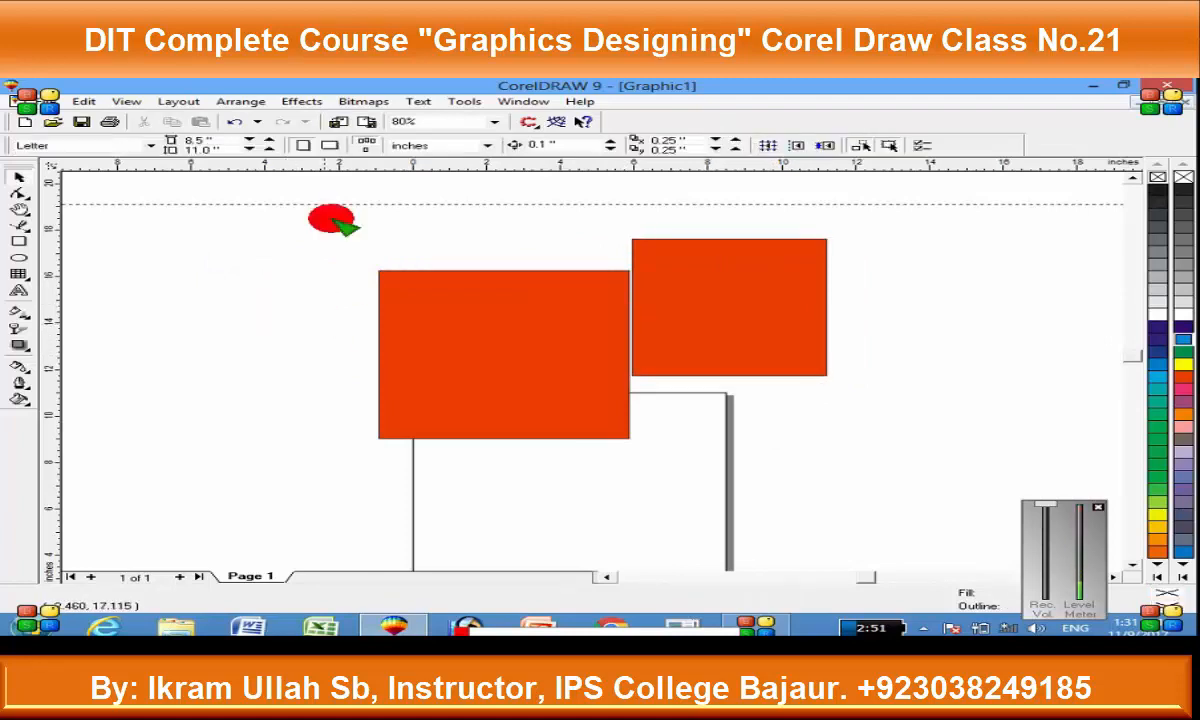
# Step: Move the larger red rectangle about 5 inches left and the smaller one about 1 inch left and slightly down
pyautogui.click(255, 102)
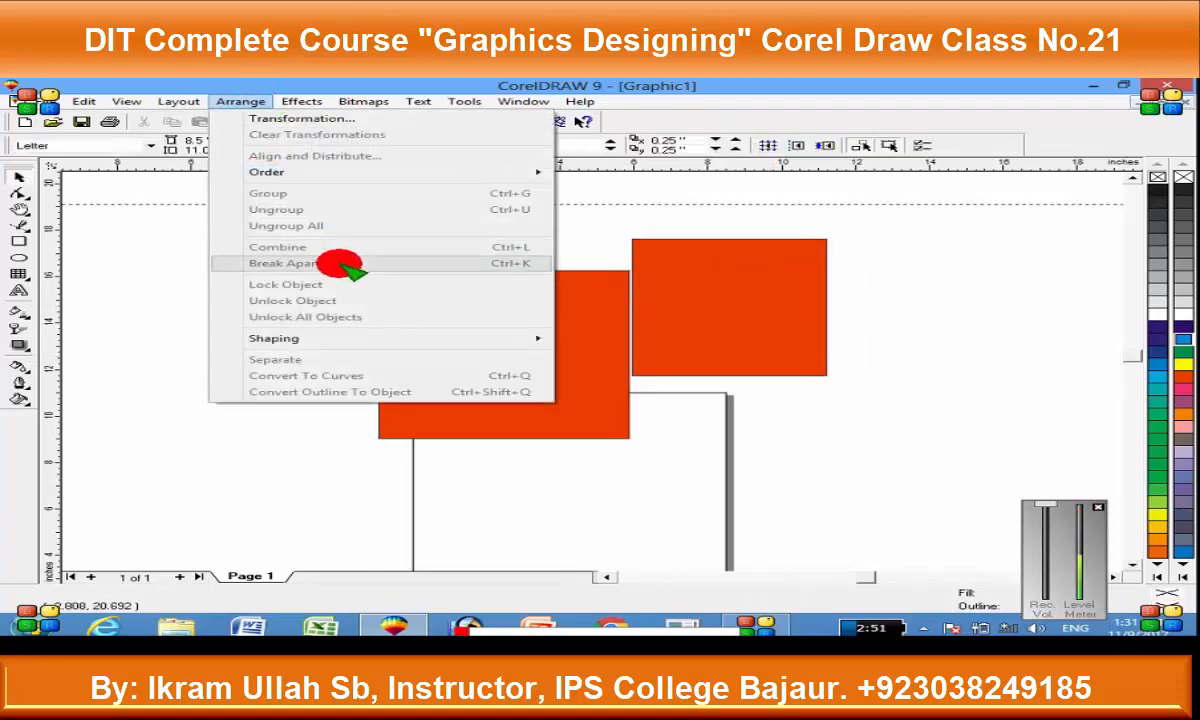
pyautogui.click(919, 340)
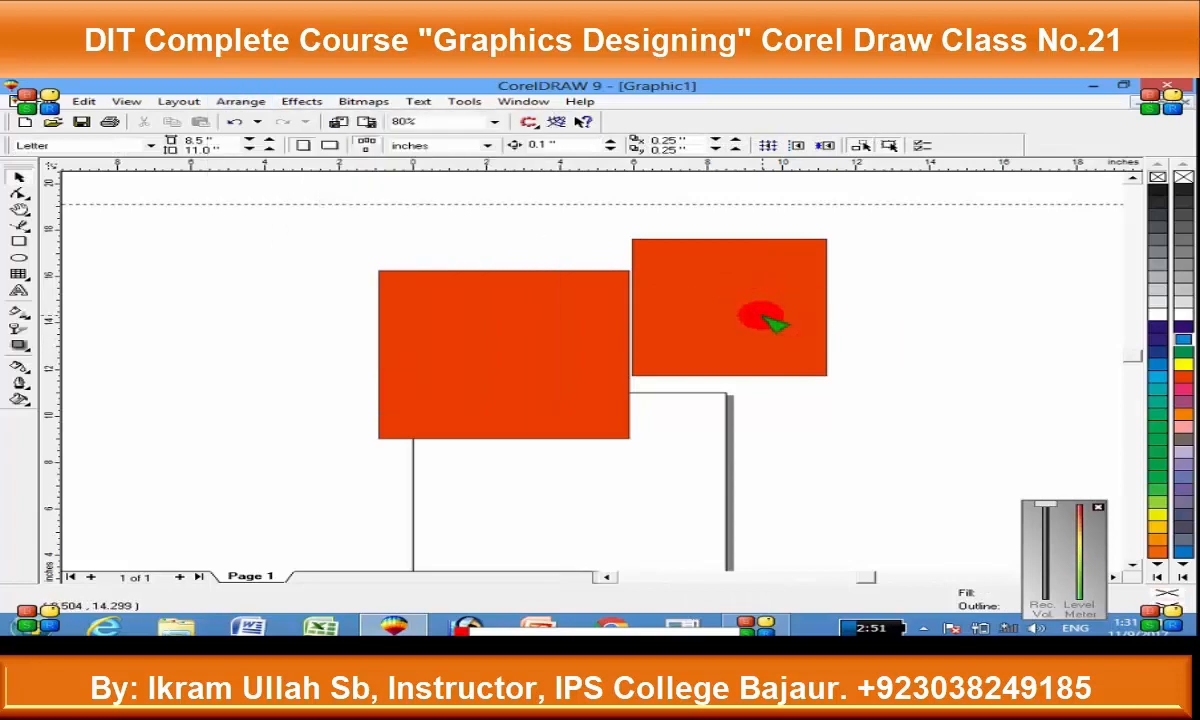
pyautogui.click(720, 324)
pyautogui.moveTo(432, 341); pyautogui.dragTo(249, 360)
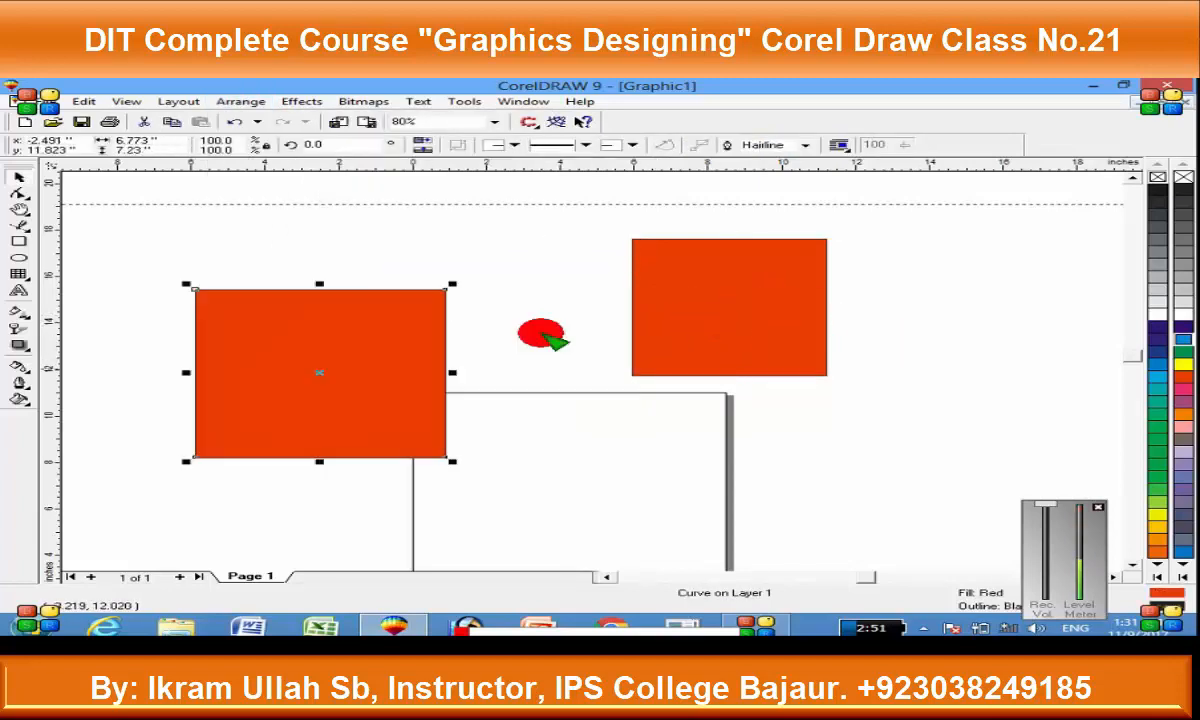
pyautogui.moveTo(752, 301); pyautogui.dragTo(694, 316)
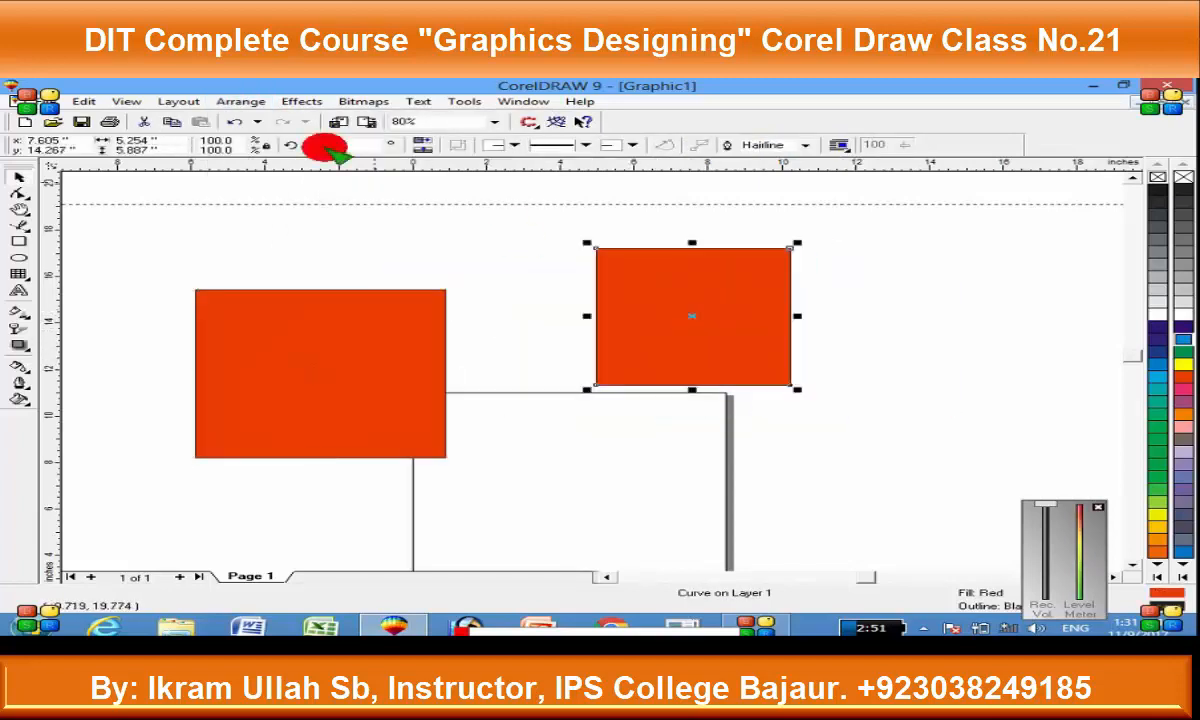
# Step: Lock the smaller red rectangle, then unlock it again and deselect it
pyautogui.click(240, 101)
pyautogui.click(290, 284)
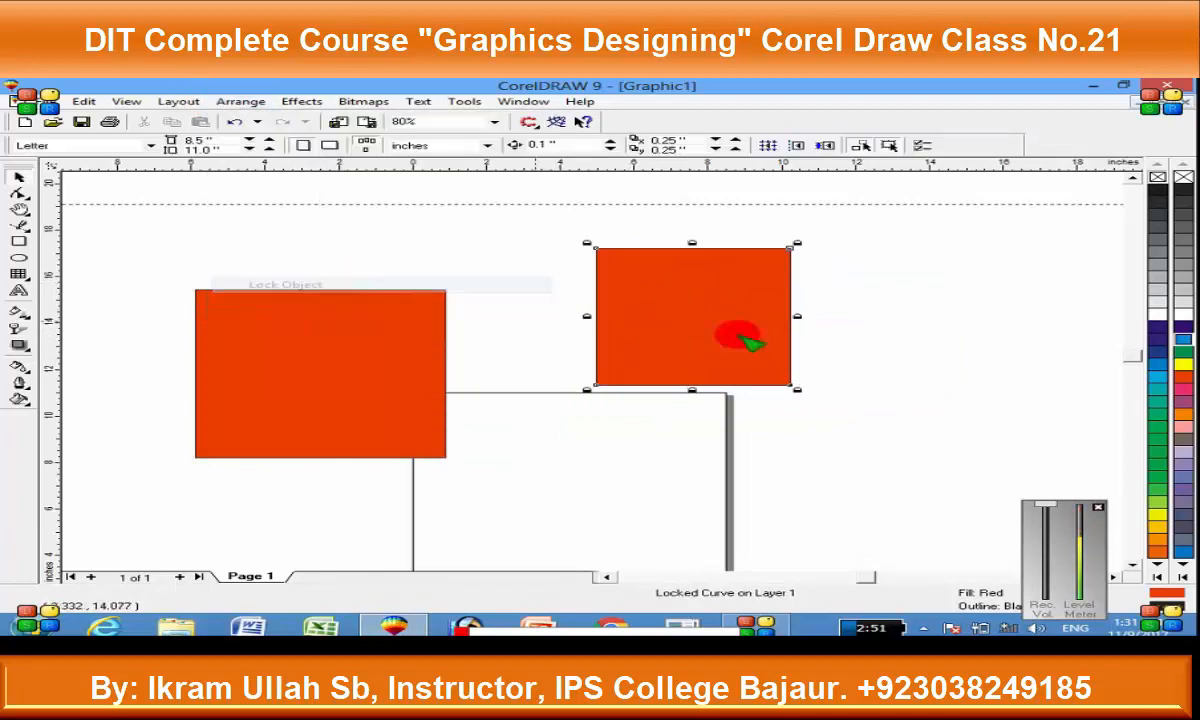
pyautogui.click(566, 313)
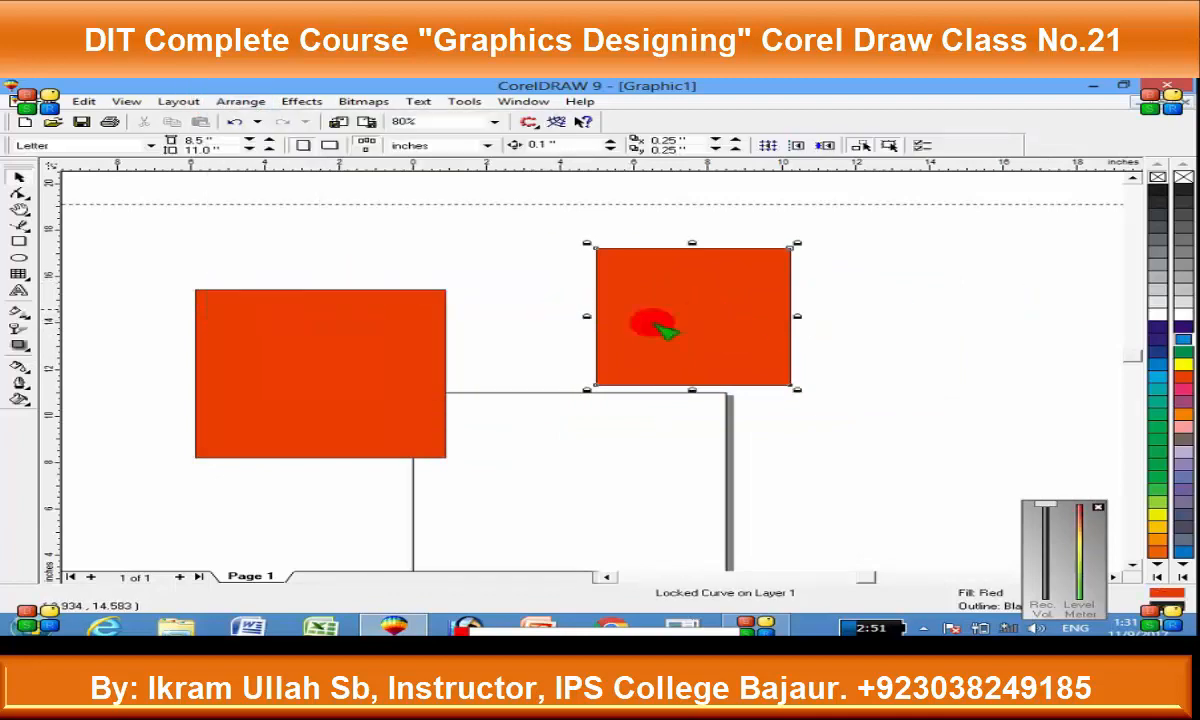
pyautogui.click(230, 104)
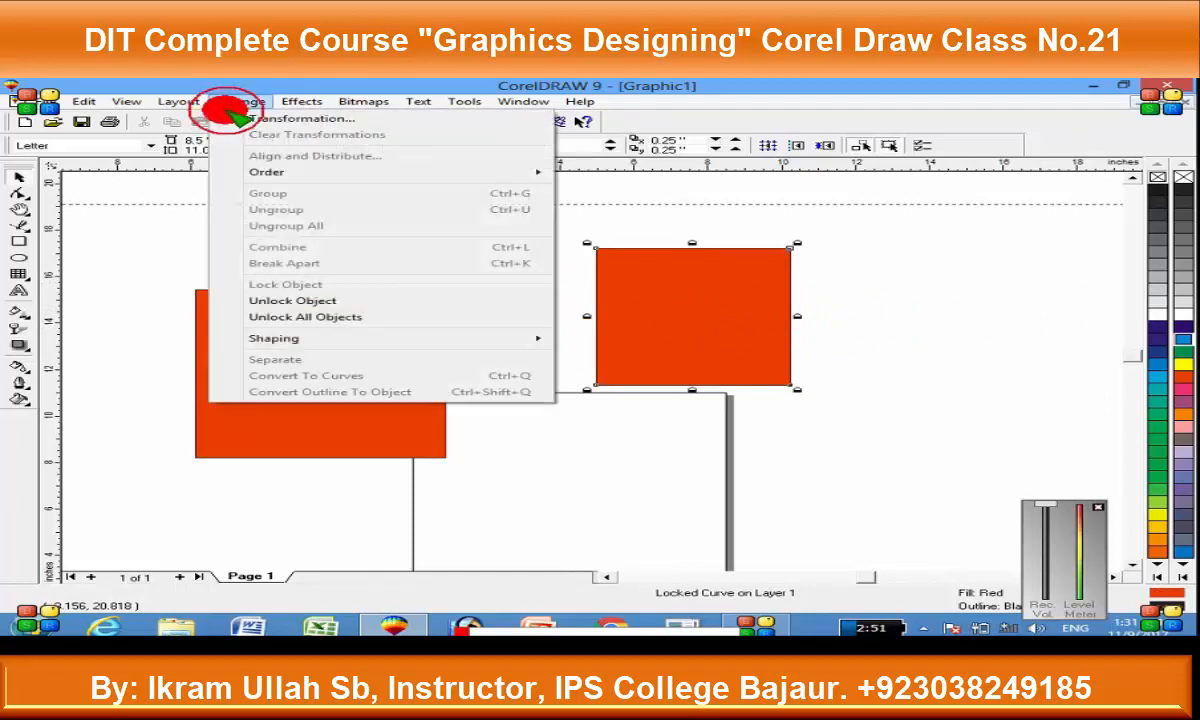
pyautogui.click(358, 303)
pyautogui.click(380, 217)
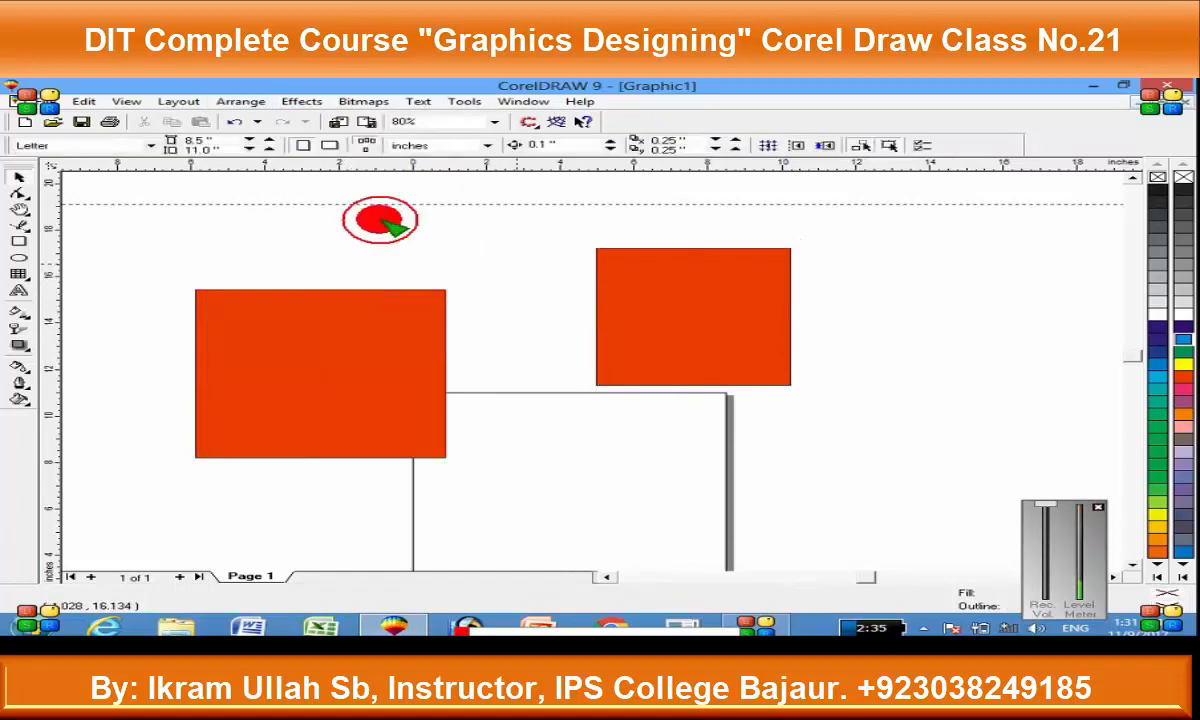
pyautogui.click(250, 101)
pyautogui.moveTo(327, 338)
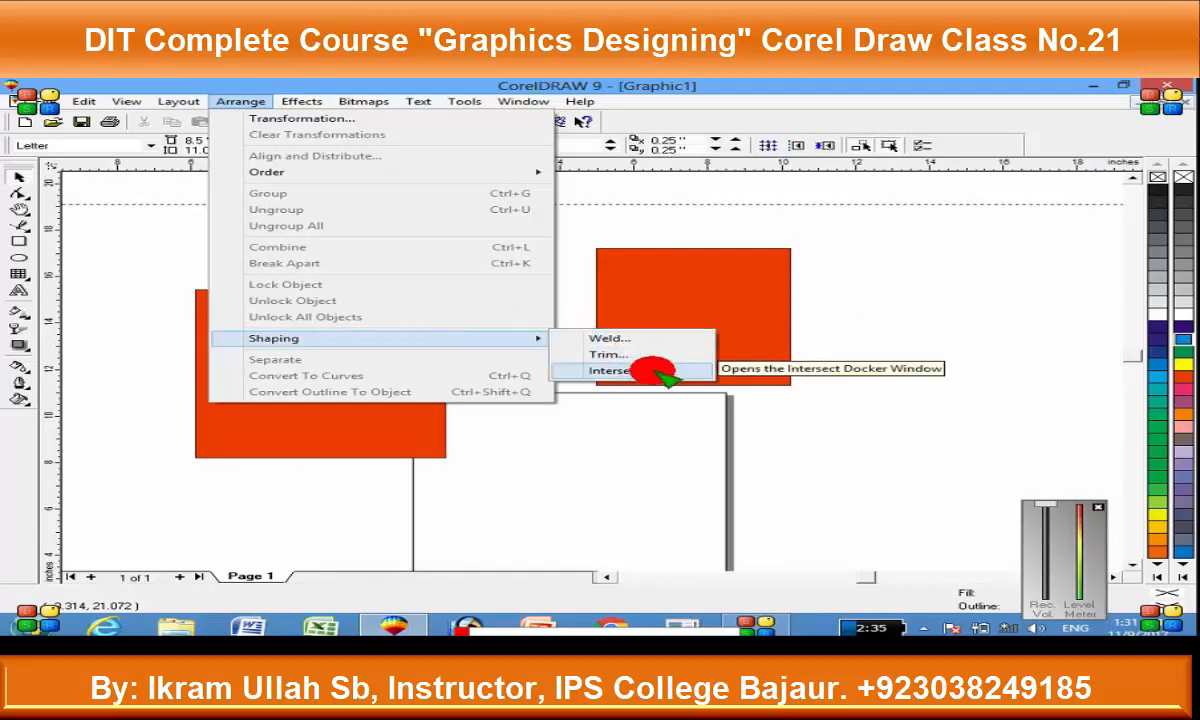
pyautogui.click(930, 330)
# Step: Move the two red rectangles about 1.6 inches farther apart and fill the smaller one with blue
pyautogui.moveTo(325, 332); pyautogui.dragTo(407, 277)
pyautogui.moveTo(720, 322); pyautogui.dragTo(750, 319)
pyautogui.moveTo(433, 302); pyautogui.dragTo(314, 345)
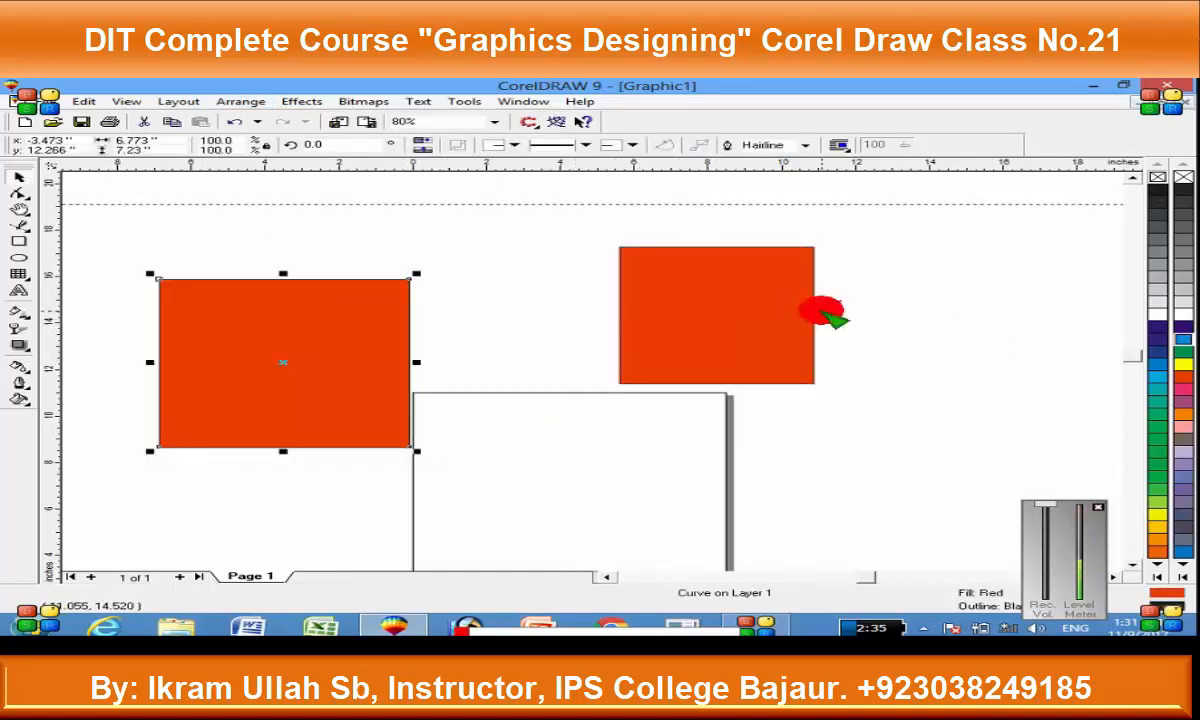
pyautogui.click(800, 315)
pyautogui.click(1160, 370)
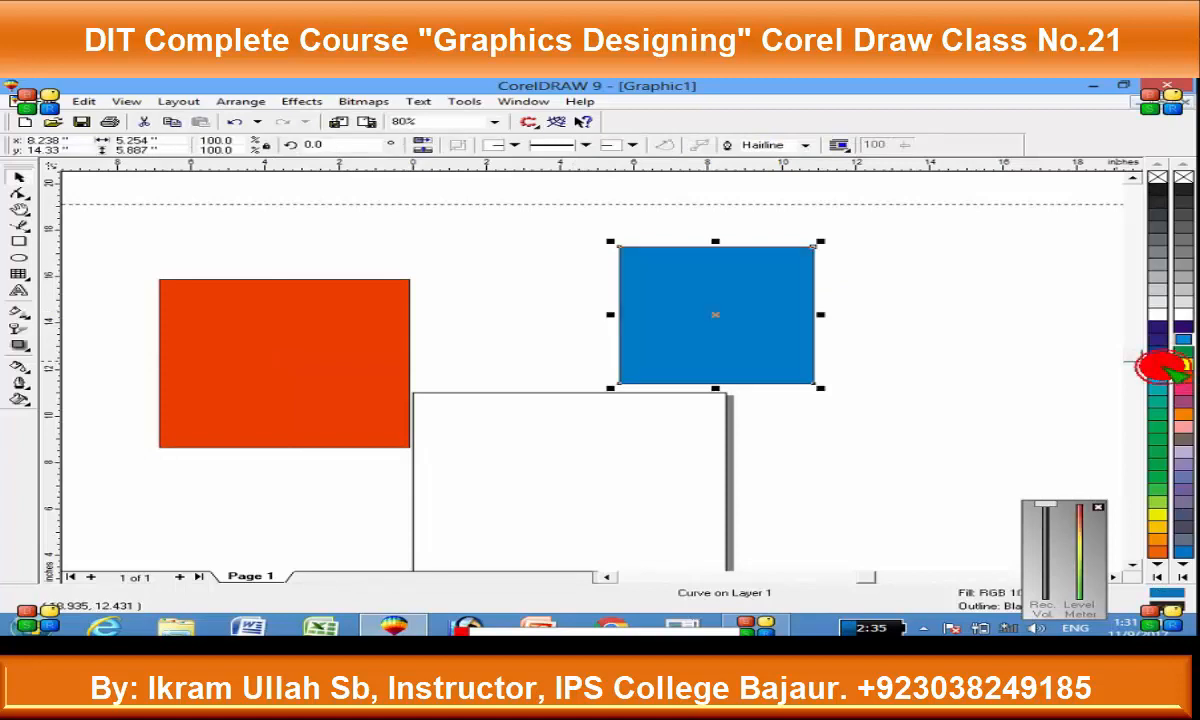
# Step: Move the red rectangle about 7.1 inches right and 1.3 inches up so it overlaps the blue one
pyautogui.moveTo(264, 318); pyautogui.dragTo(546, 316)
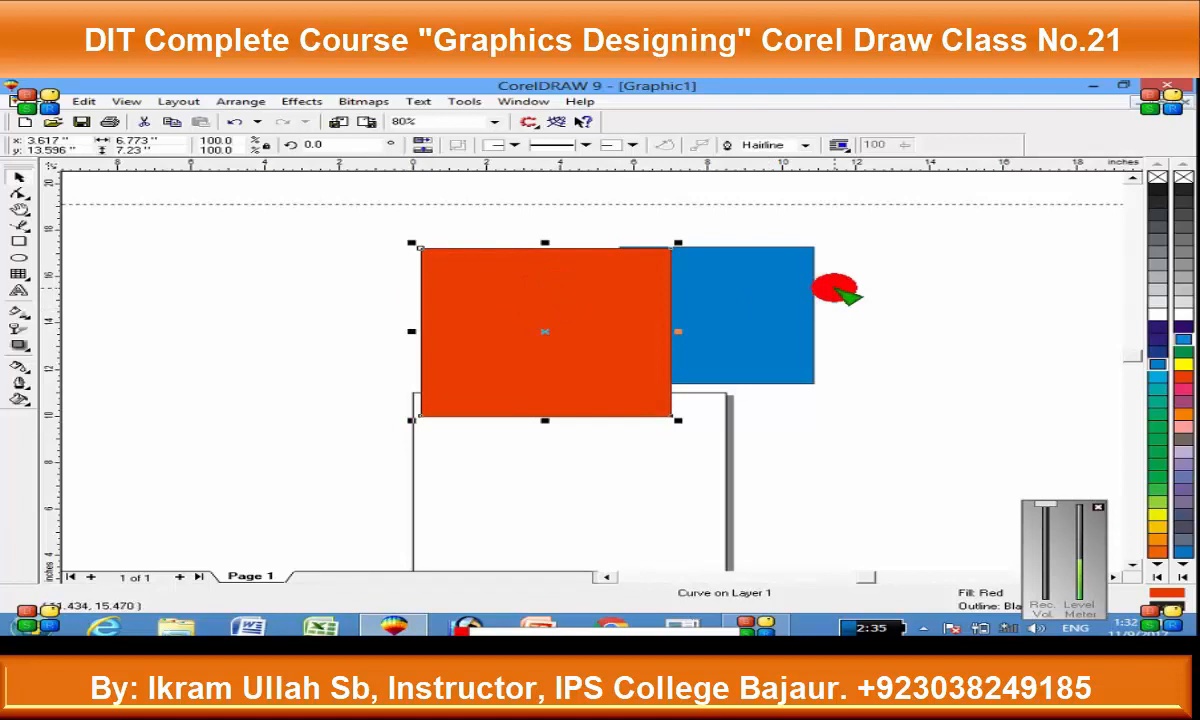
pyautogui.click(742, 308)
pyautogui.click(518, 312)
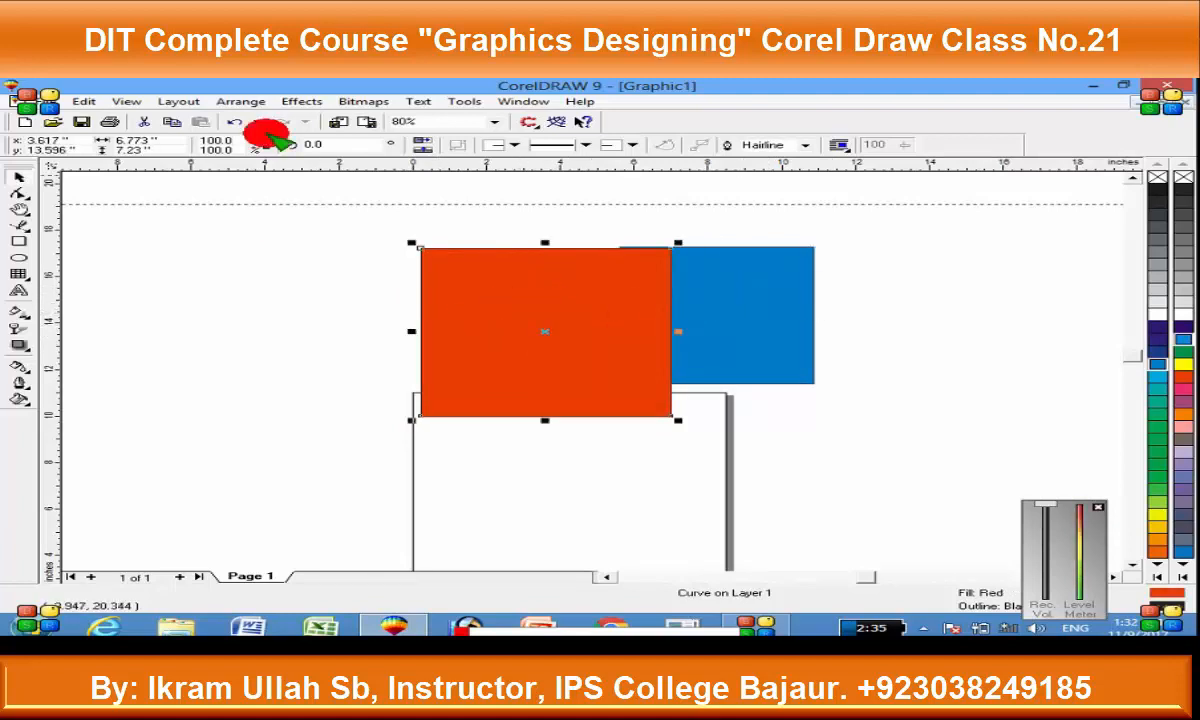
# Step: Open the Weld shaping options for the red rectangle and close them again
pyautogui.click(240, 101)
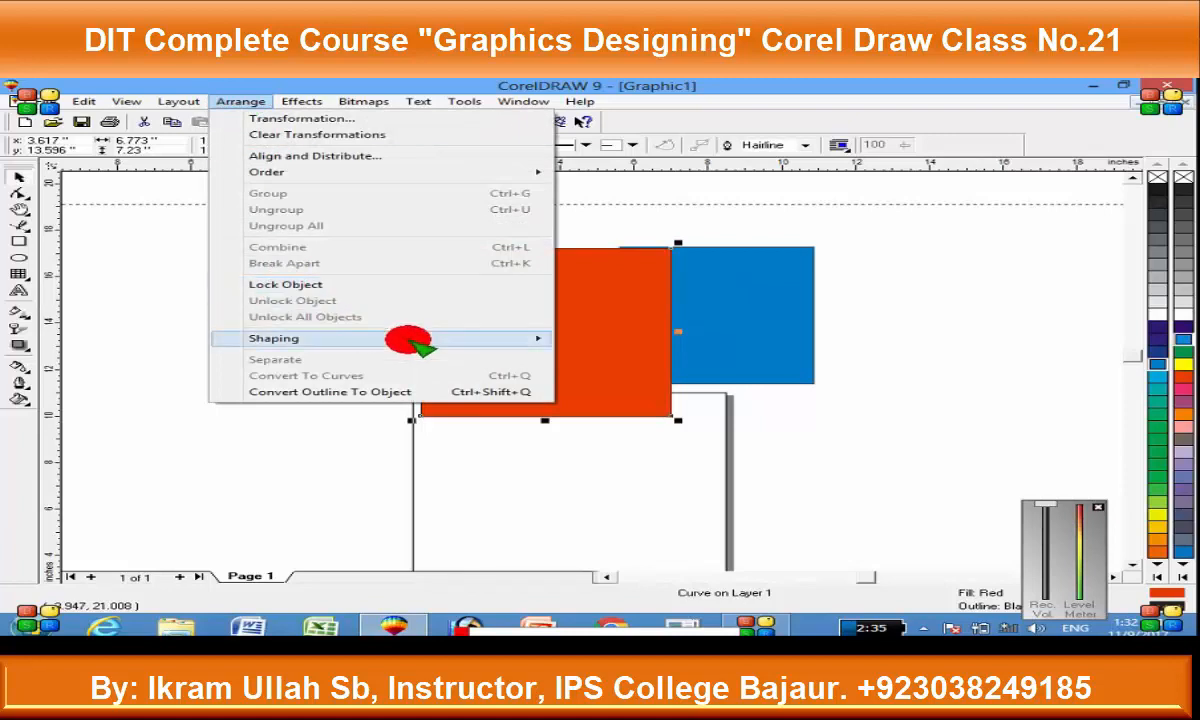
pyautogui.moveTo(463, 338)
pyautogui.click(612, 342)
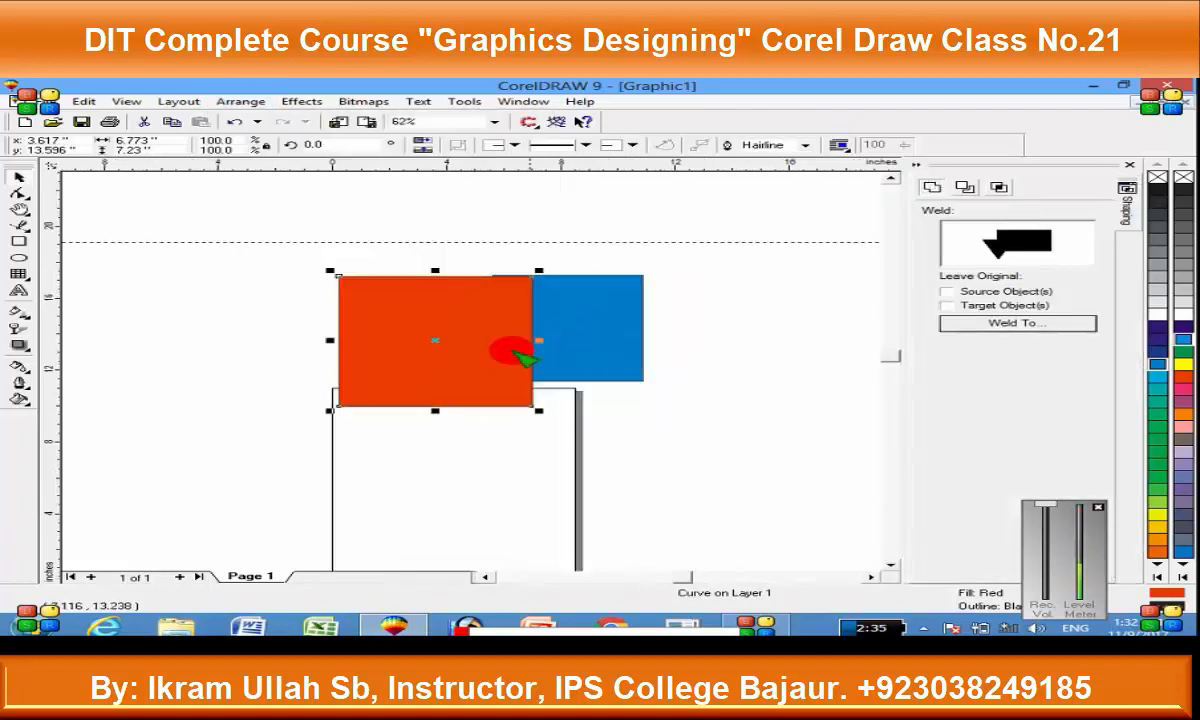
pyautogui.click(1135, 168)
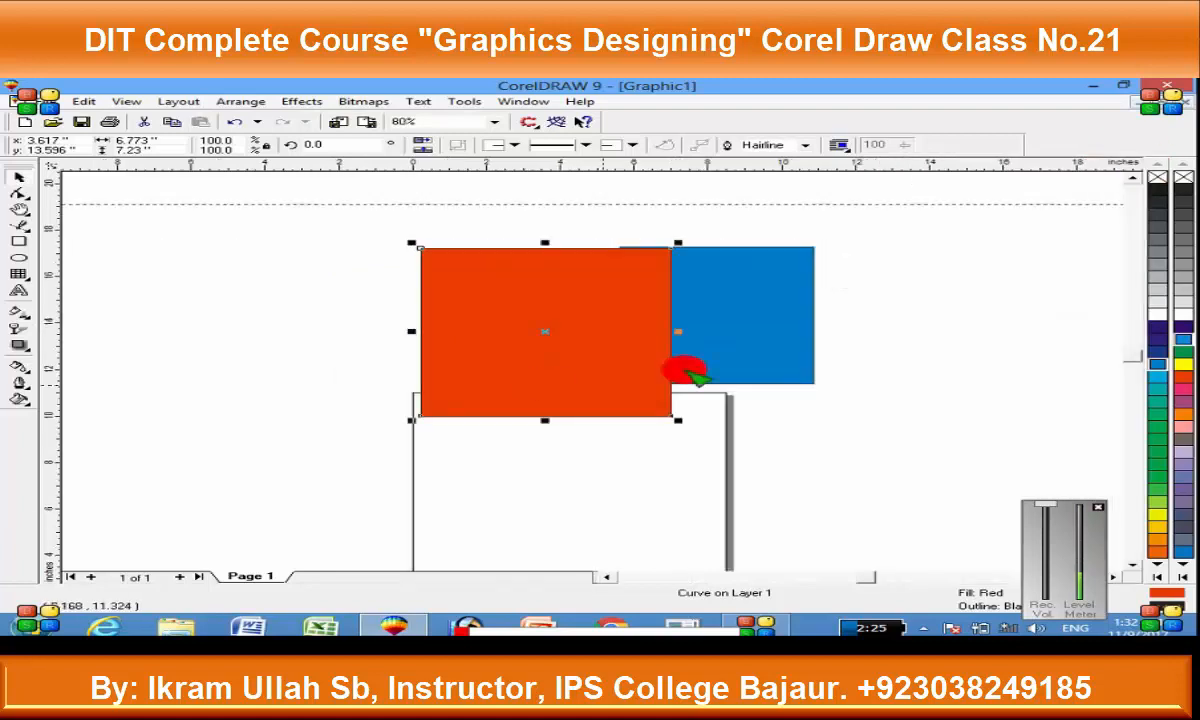
# Step: Move the red rectangle about 3.2 inches left, clear of the blue one, and add a new page after Page 1
pyautogui.moveTo(597, 315); pyautogui.dragTo(465, 315)
pyautogui.click(616, 236)
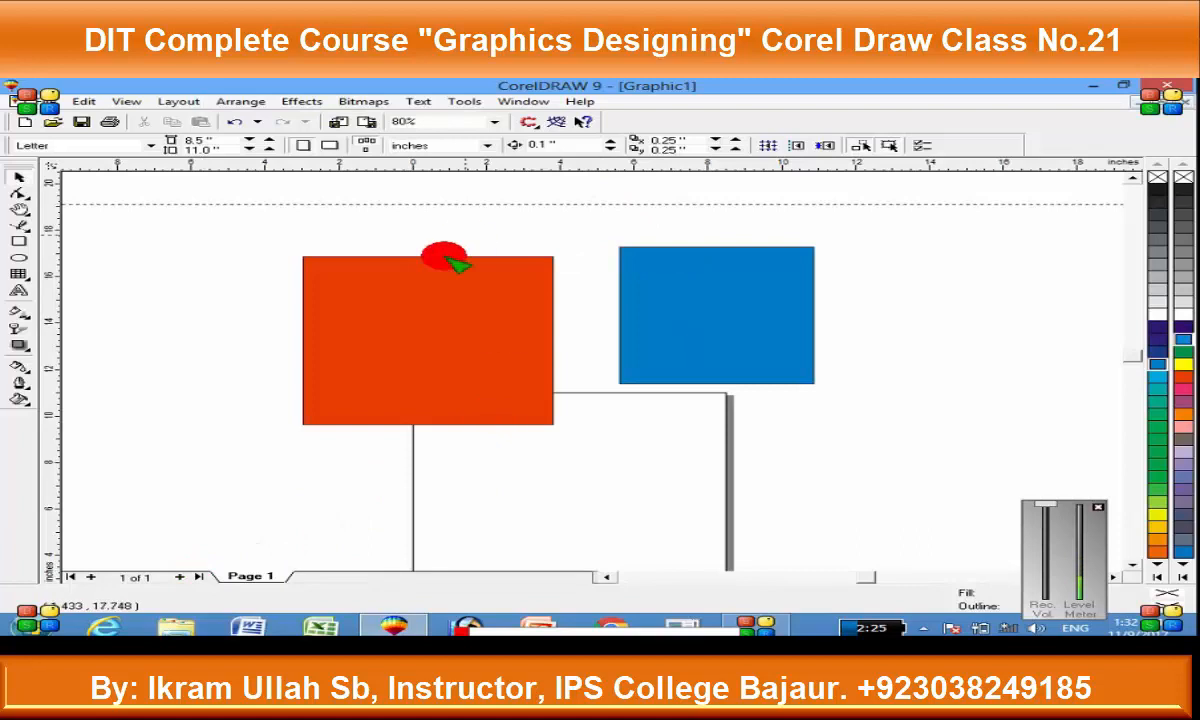
pyautogui.click(182, 577)
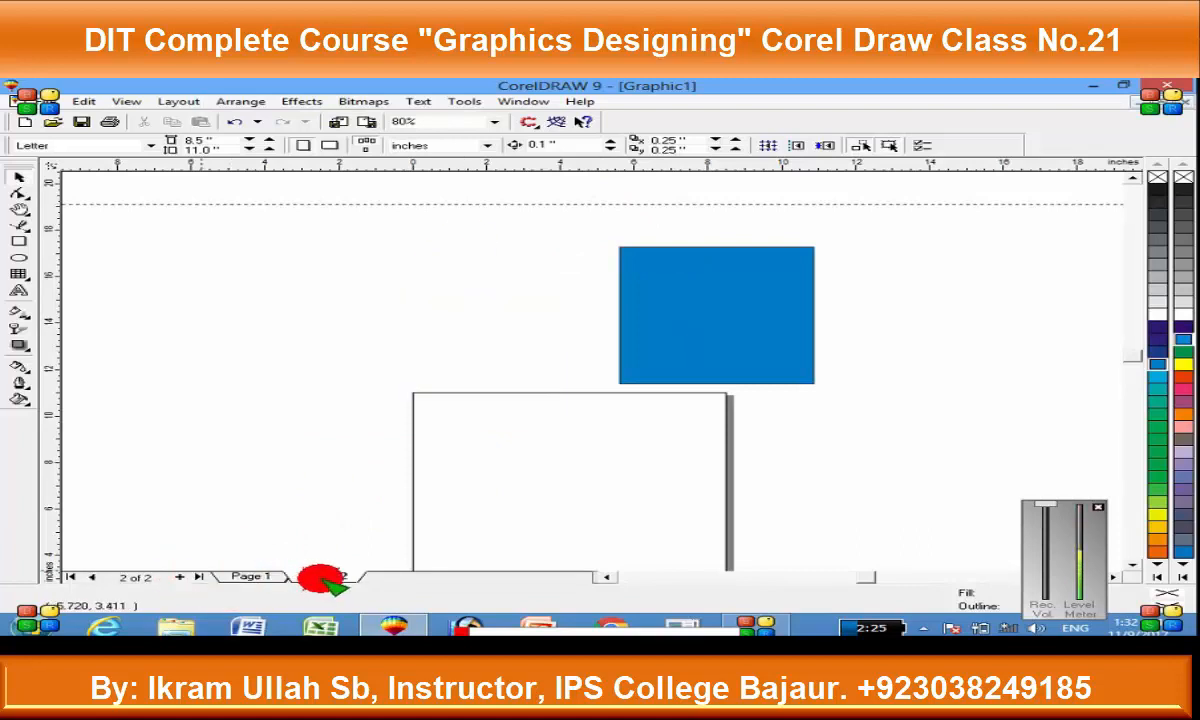
# Step: Delete the horizontal guideline above the blue rectangle on Page 2
pyautogui.click(240, 575)
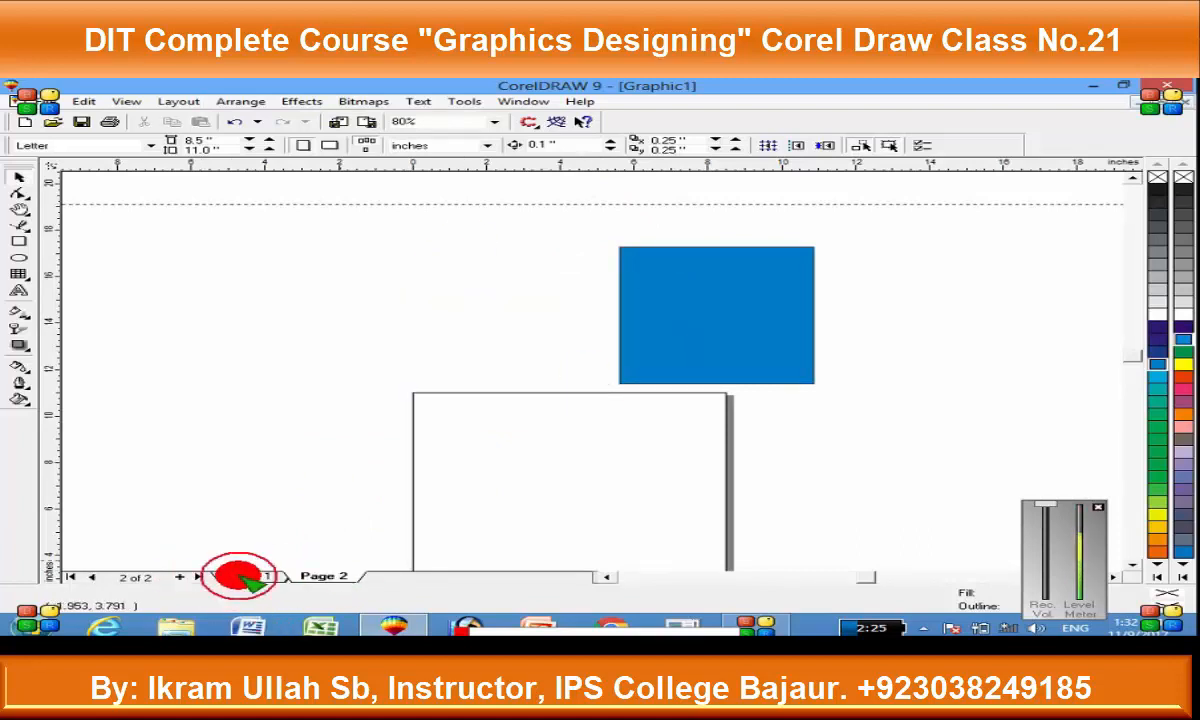
pyautogui.click(318, 574)
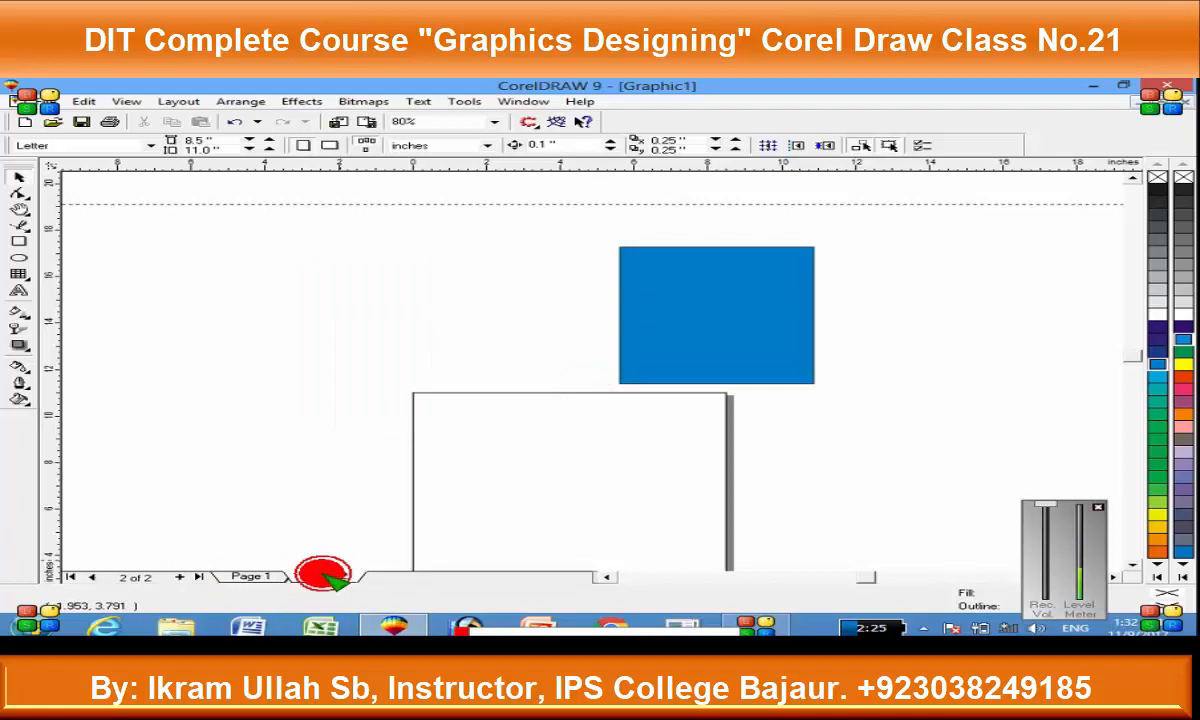
pyautogui.click(471, 204)
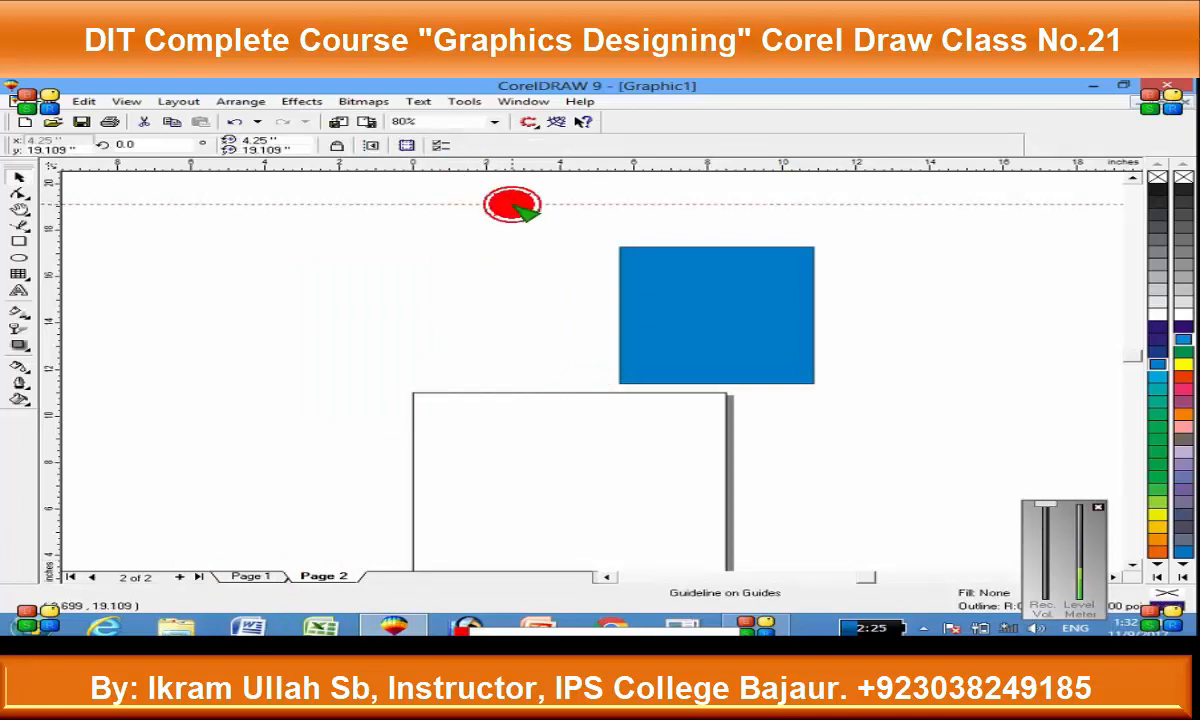
pyautogui.moveTo(512, 205); pyautogui.dragTo(522, 187)
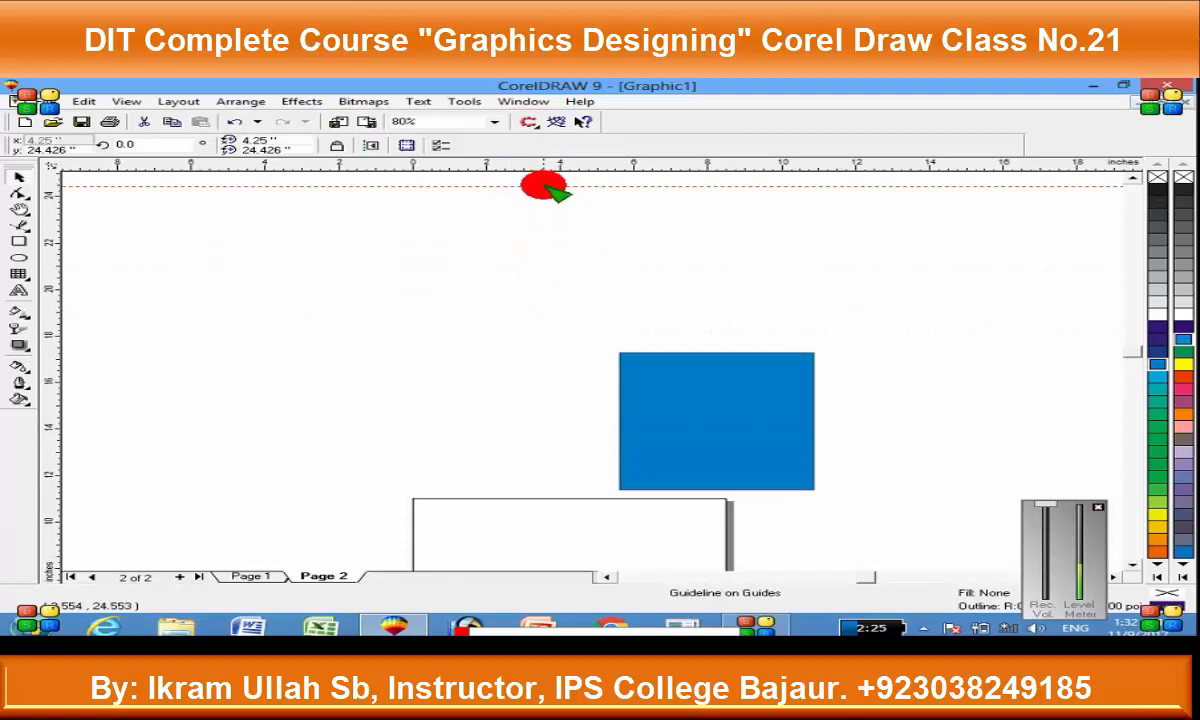
pyautogui.press('Delete')
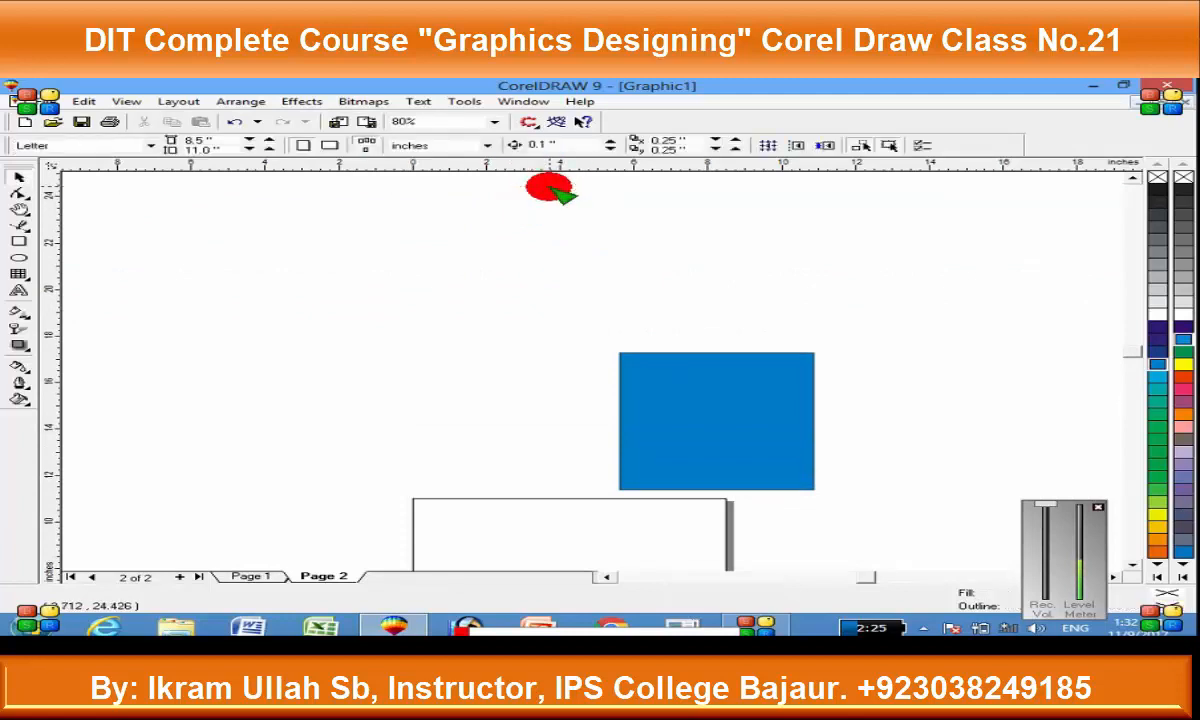
# Step: Move the blue rectangle onto the page, centred at about x 4.4 and y 7.6 inches
pyautogui.scroll(-1, 543, 450)
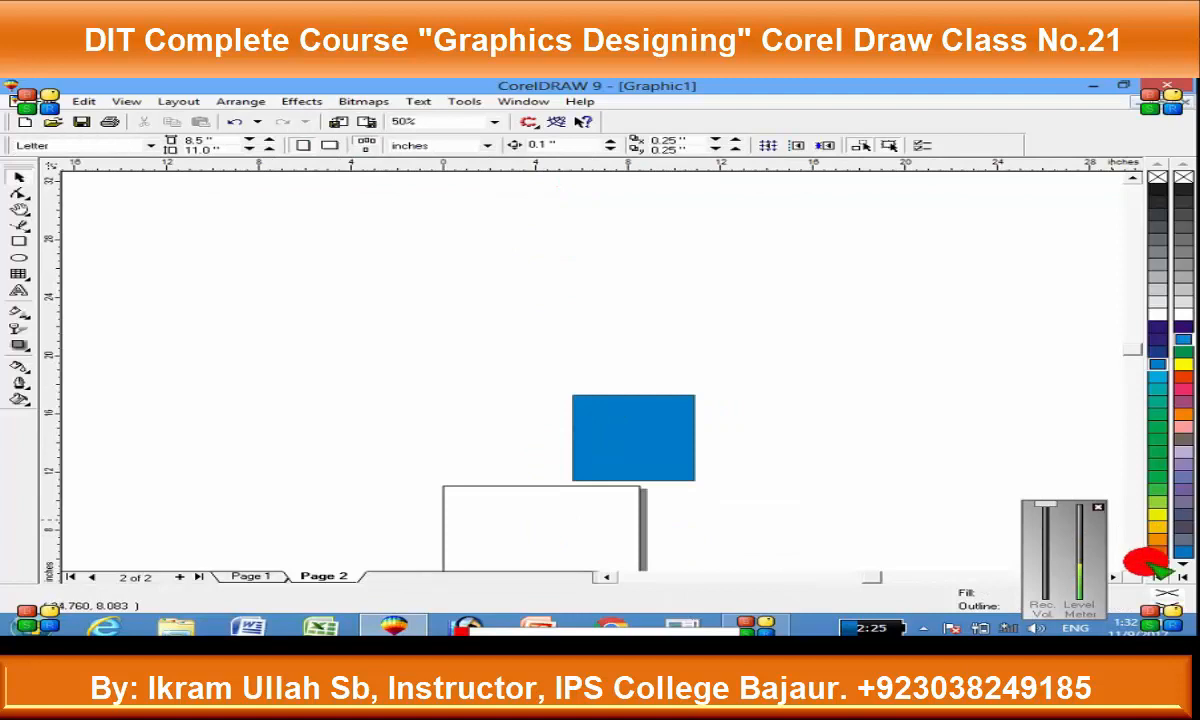
pyautogui.click(1130, 562)
pyautogui.click(1130, 562)
pyautogui.click(1130, 562)
pyautogui.click(1130, 562)
pyautogui.moveTo(594, 291); pyautogui.dragTo(517, 364)
pyautogui.scroll(1, 510, 376)
pyautogui.scroll(1, 505, 372)
pyautogui.moveTo(551, 295); pyautogui.dragTo(527, 346)
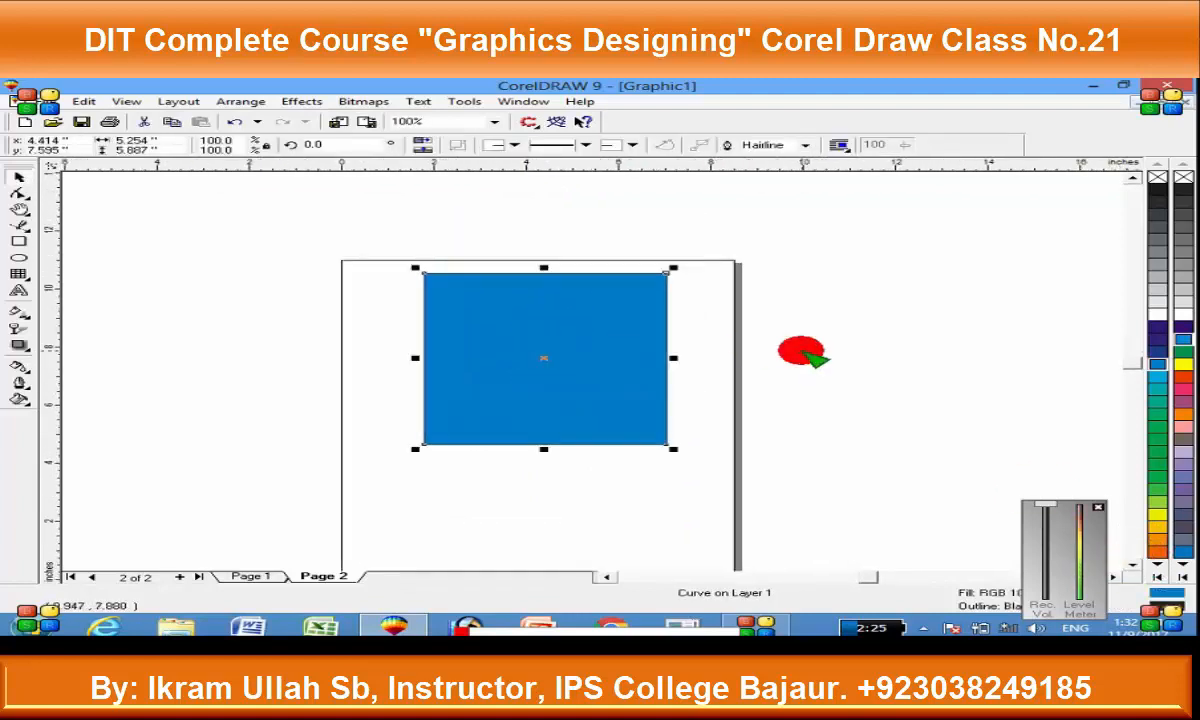
# Step: Draw a rectangle about 5.1 by 3.8 inches overlapping the blue one's upper-right corner and fill it with red
pyautogui.press('F7')
pyautogui.moveTo(553, 230); pyautogui.dragTo(775, 365)
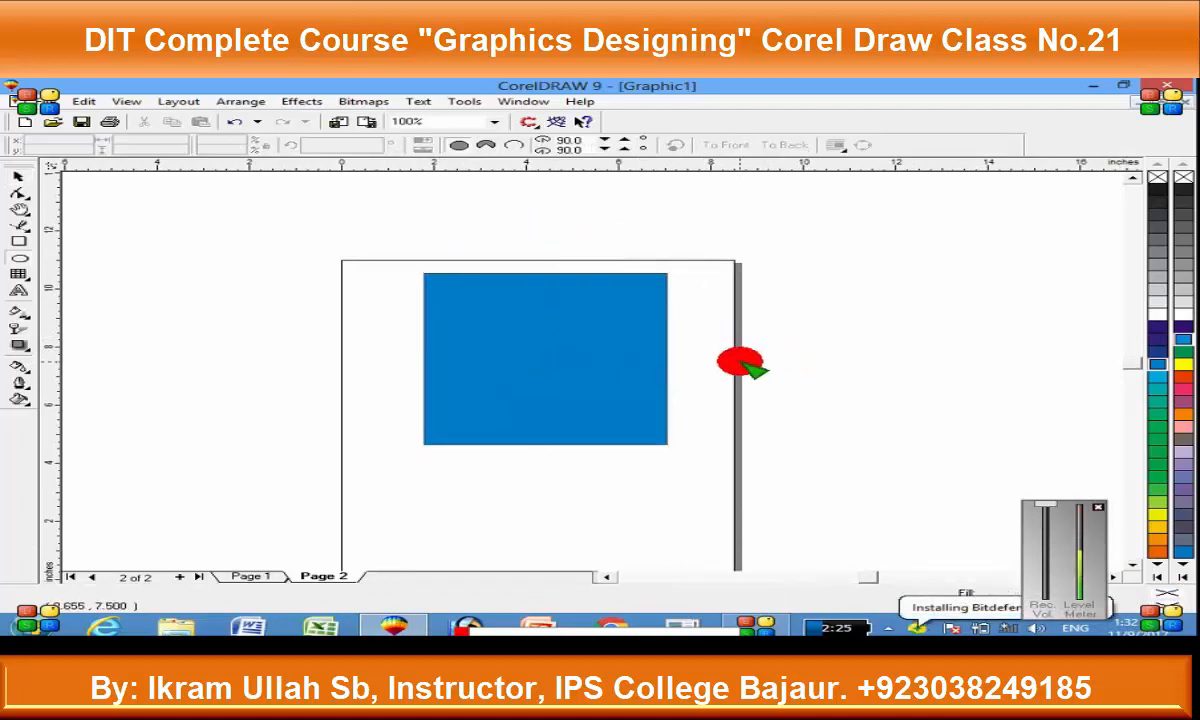
pyautogui.press('F6')
pyautogui.moveTo(541, 241); pyautogui.dragTo(776, 350)
pyautogui.click(1180, 376)
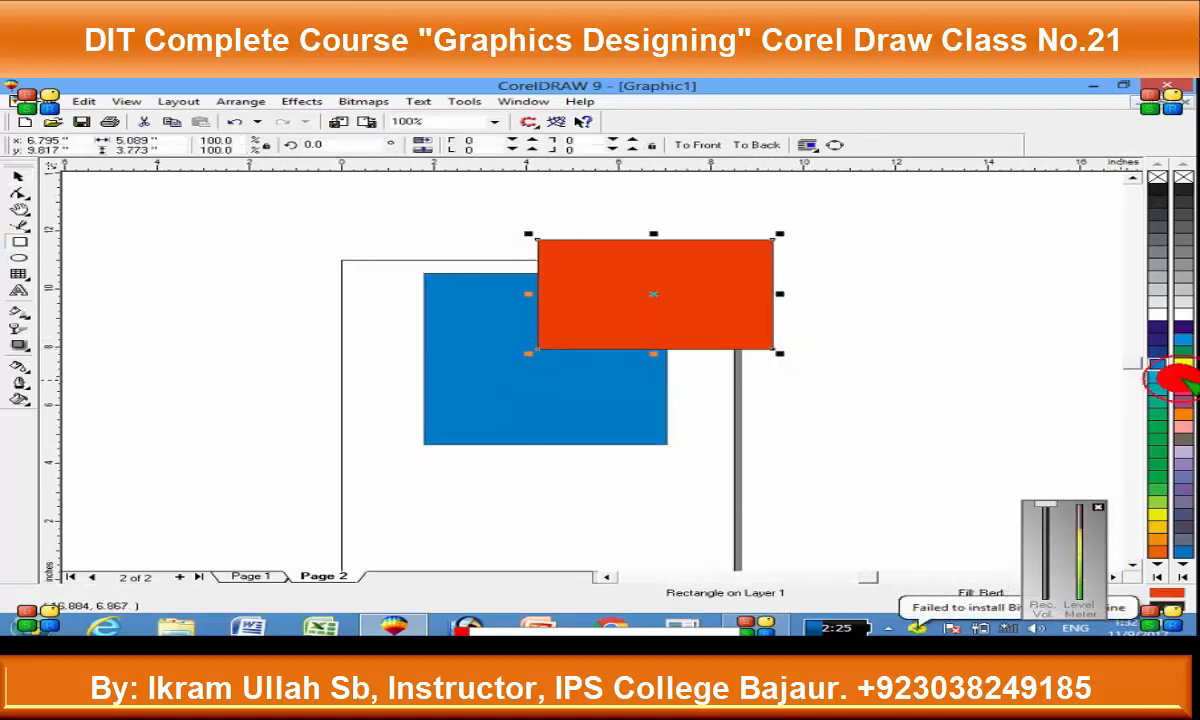
# Step: Select both rectangles and set the Weld shaping options to leave the original source objects
pyautogui.press('space')
pyautogui.moveTo(248, 209); pyautogui.dragTo(817, 455)
pyautogui.click(241, 101)
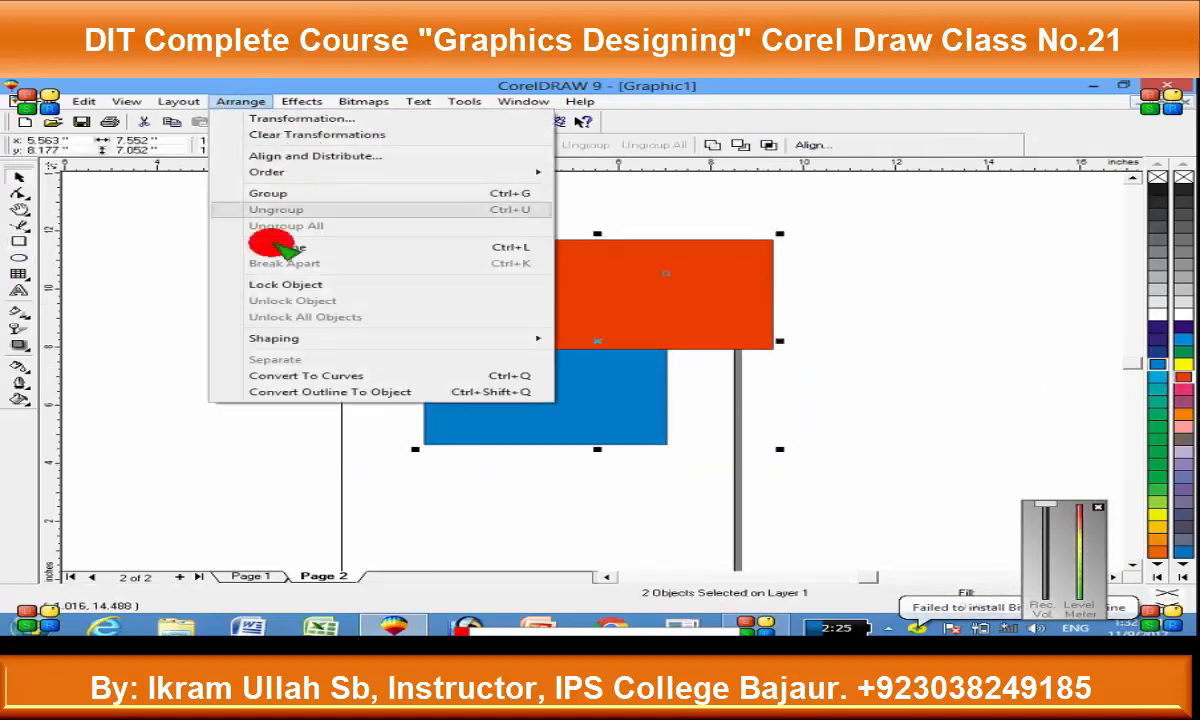
pyautogui.moveTo(536, 341)
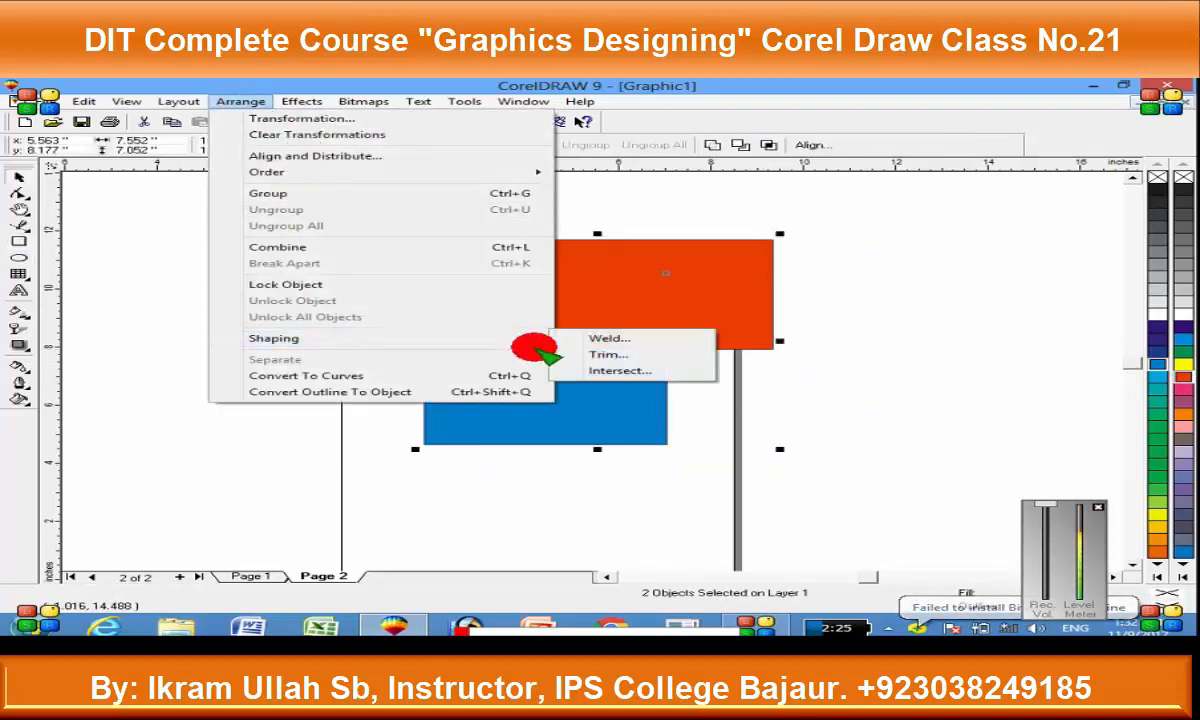
pyautogui.click(626, 342)
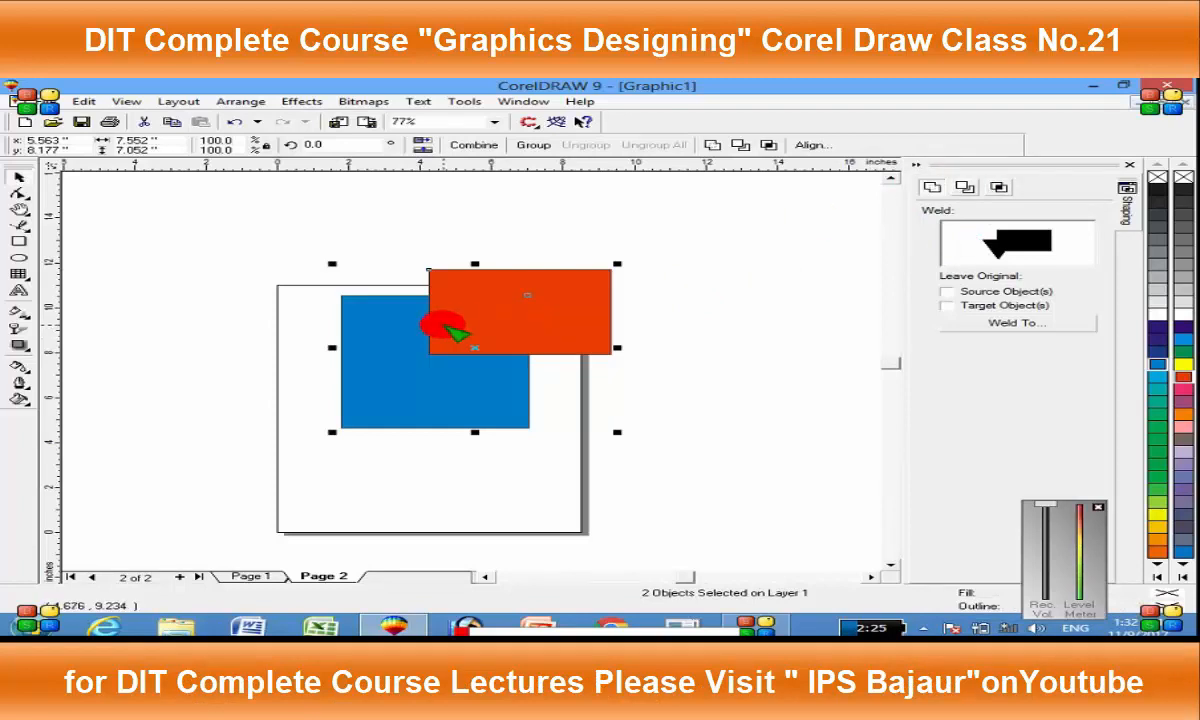
pyautogui.click(958, 292)
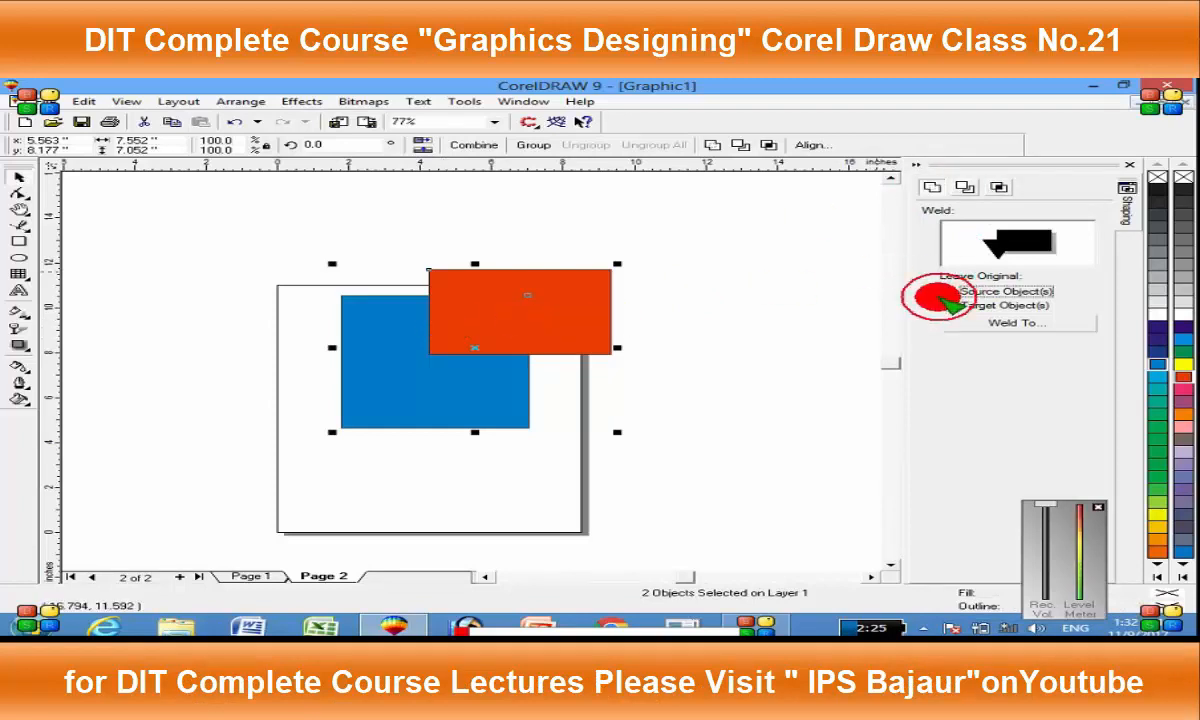
# Step: Weld the red and blue rectangles into a single shape and undo the weld
pyautogui.click(1000, 323)
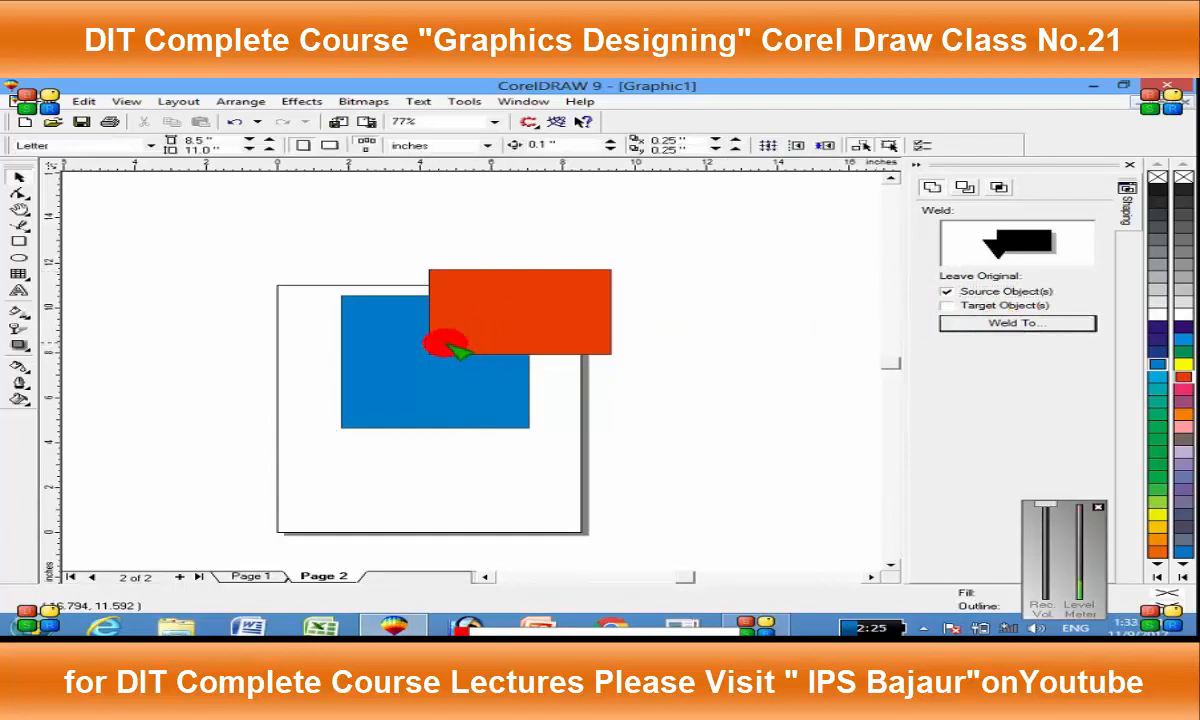
pyautogui.click(420, 345)
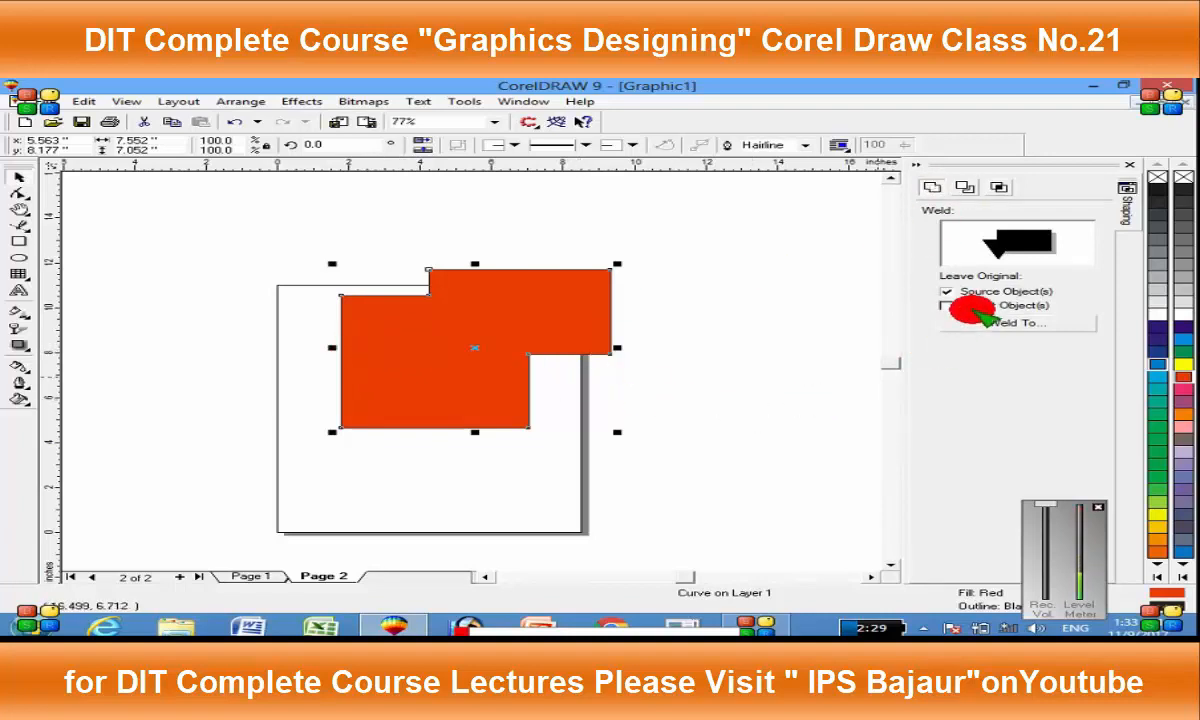
pyautogui.hotkey('ctrl', 'z')
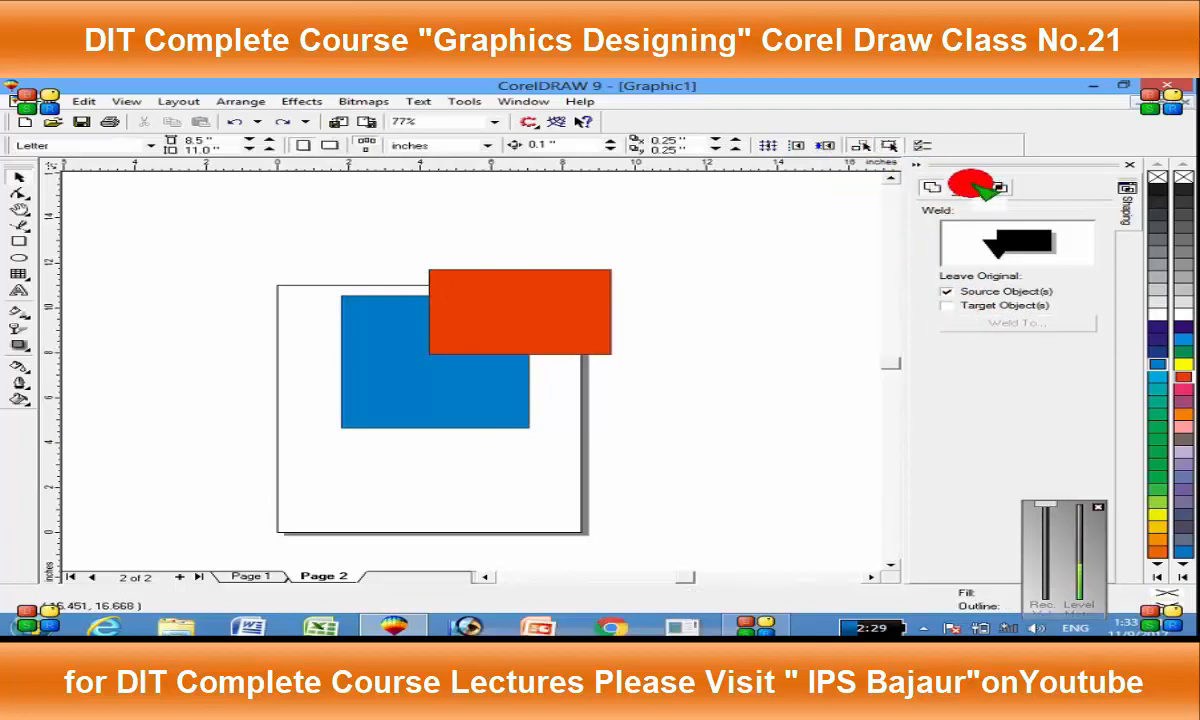
# Step: Trim the red rectangle with the blue one, leaving the original source object, and nudge the trimmed red piece slightly
pyautogui.click(493, 336)
pyautogui.click(380, 343)
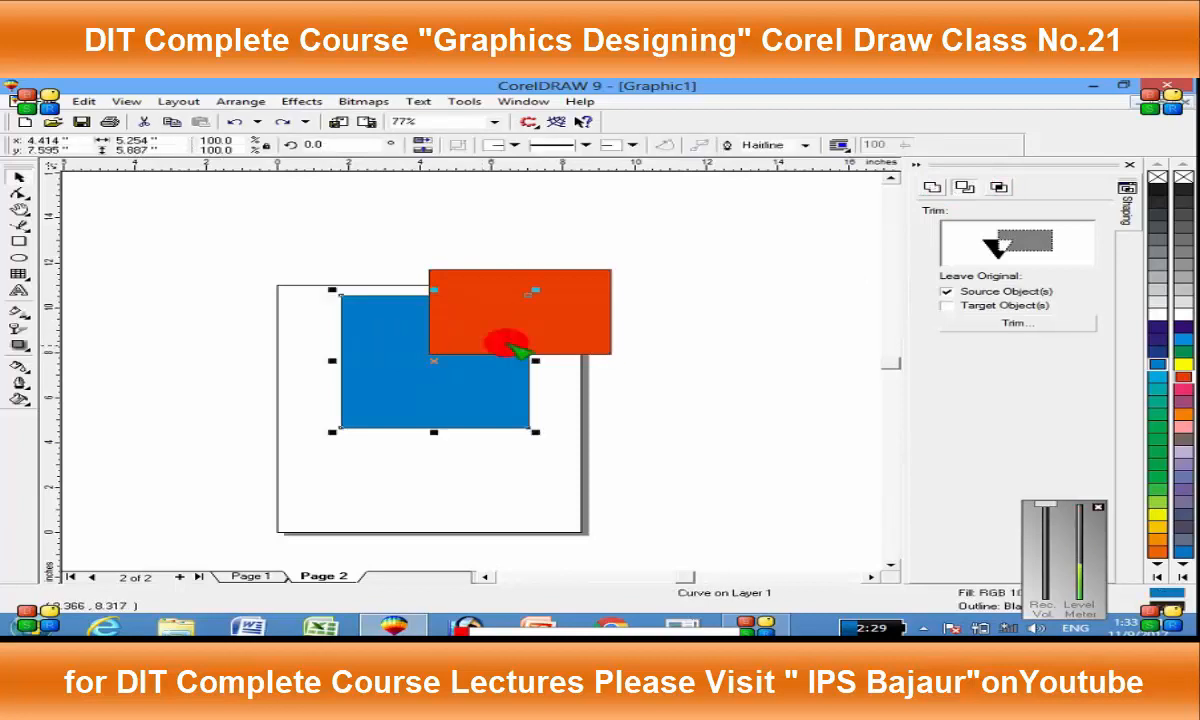
pyautogui.click(970, 321)
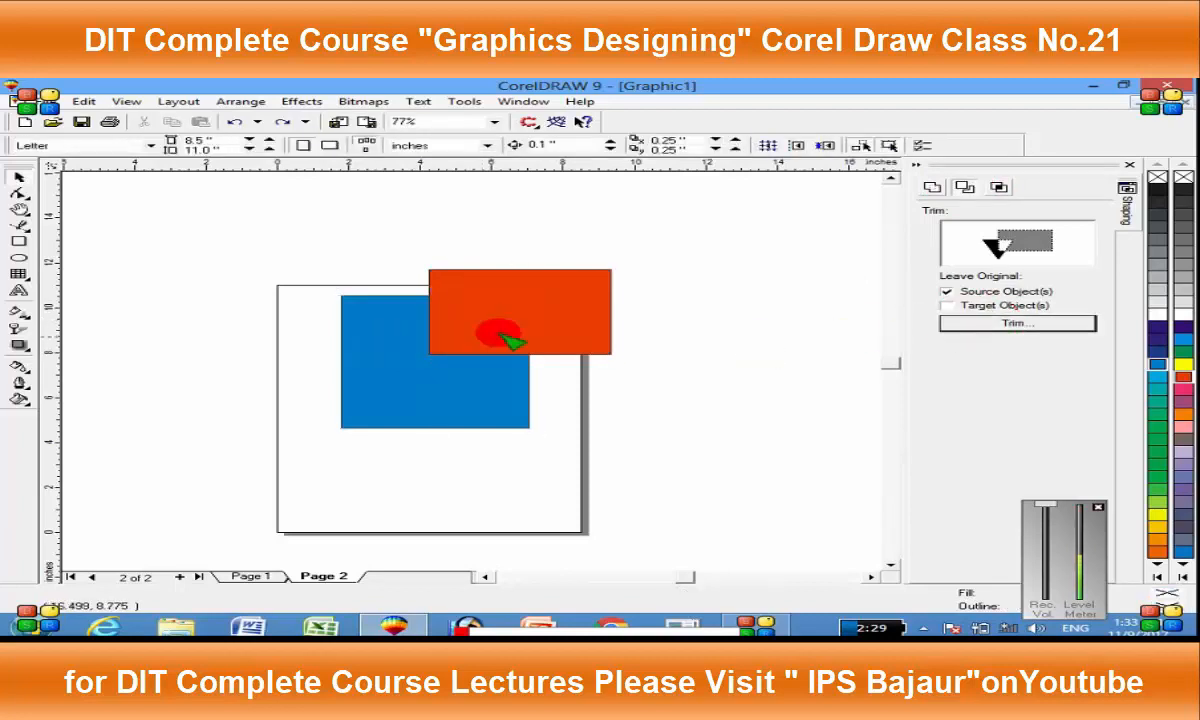
pyautogui.click(487, 347)
pyautogui.moveTo(488, 352); pyautogui.dragTo(440, 352)
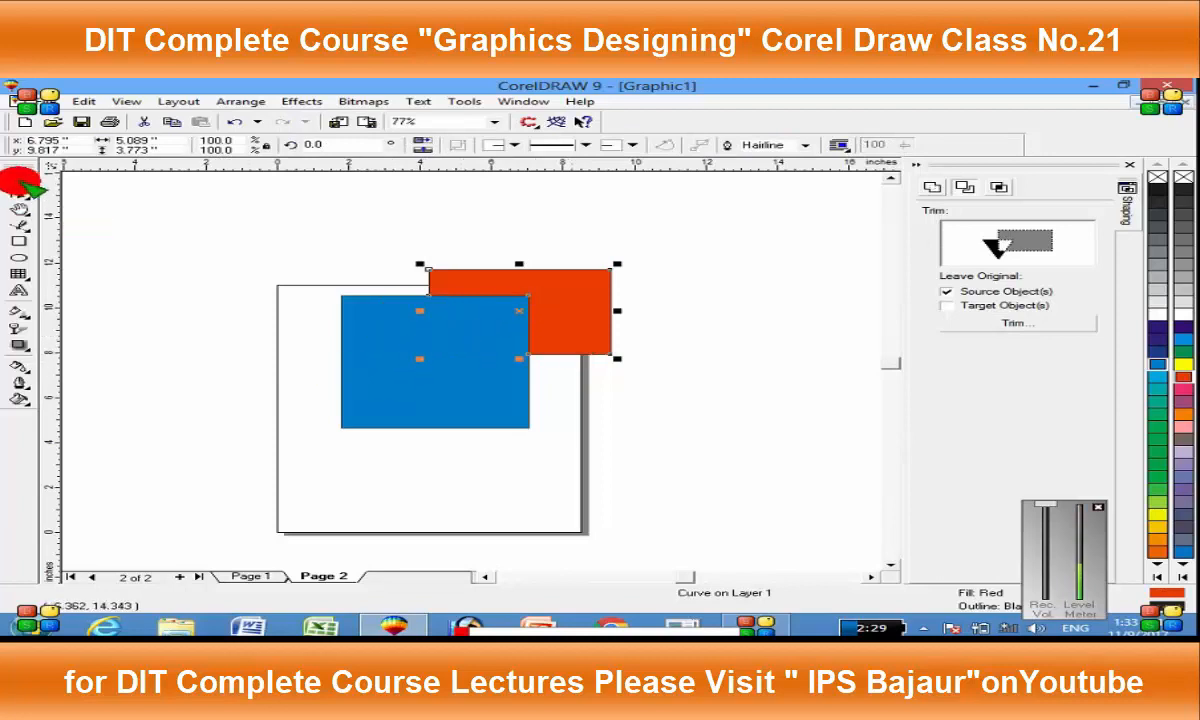
pyautogui.moveTo(595, 280)
pyautogui.mouseDown()
pyautogui.moveTo(745, 278)
pyautogui.moveTo(567, 284)
pyautogui.moveTo(591, 291)
pyautogui.mouseUp()
pyautogui.click(740, 359)
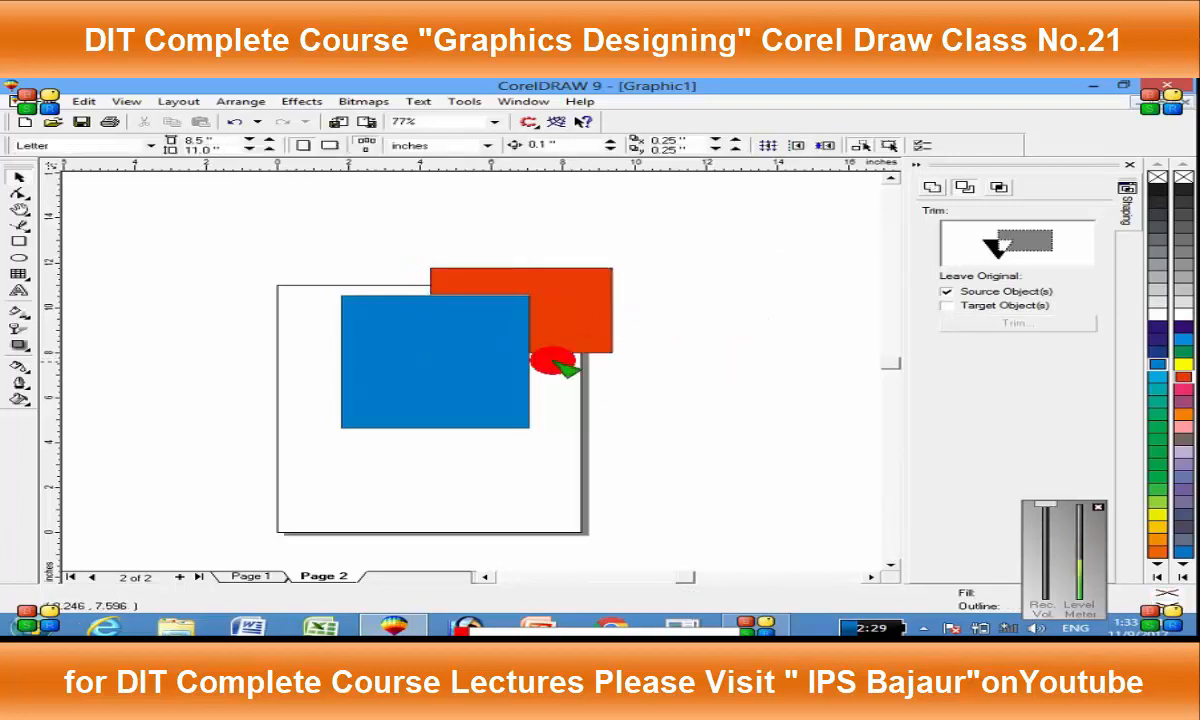
# Step: Delete both shapes from Page 2, and draw and discard a trial ellipse about 7.3 by 5.6 inches
pyautogui.moveTo(201, 236); pyautogui.dragTo(686, 463)
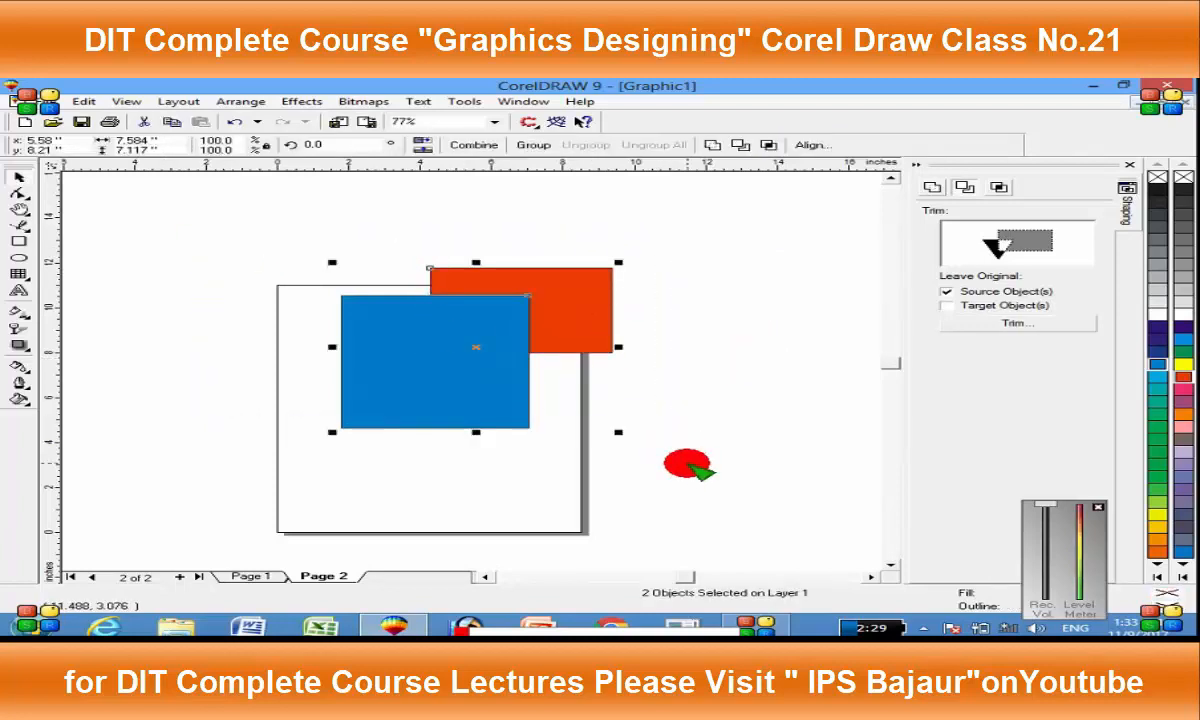
pyautogui.press('Delete')
pyautogui.press('F7')
pyautogui.moveTo(270, 350); pyautogui.dragTo(524, 477)
pyautogui.scroll(2, 412, 412)
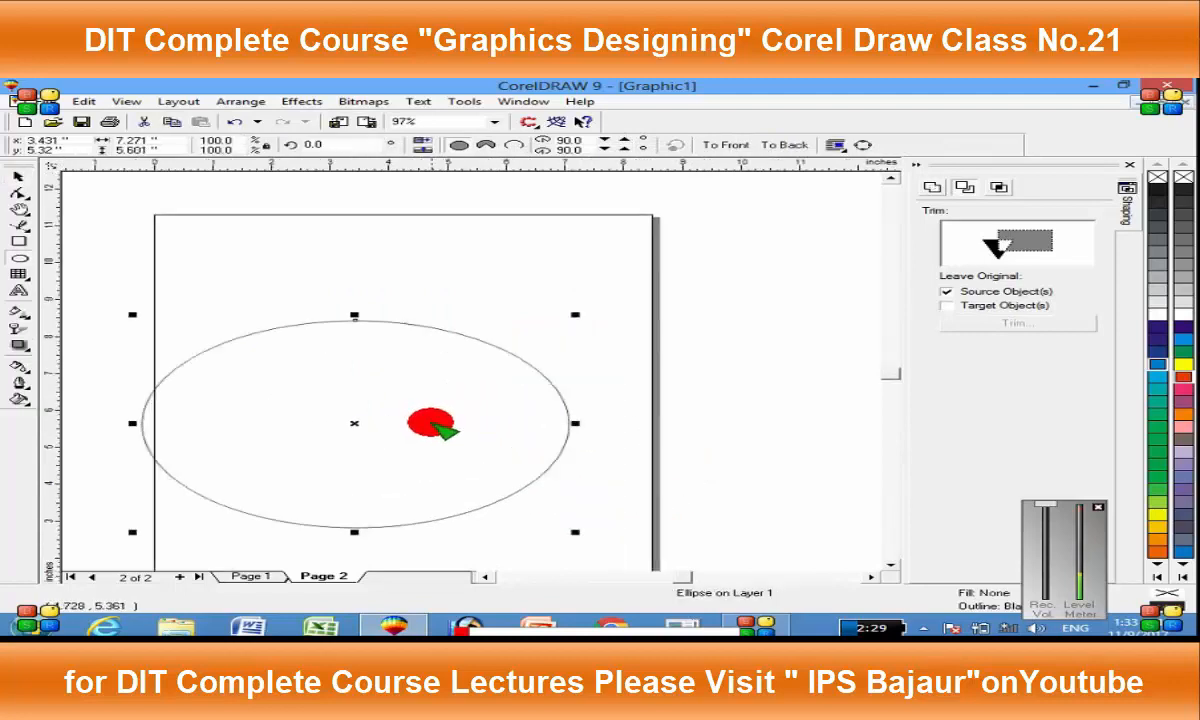
pyautogui.press('Delete')
# Step: Draw a red ellipse about 3.8 by 3.9 inches and place a cyan copy about 0.6 inches right and 0.8 inches up
pyautogui.moveTo(205, 275); pyautogui.dragTo(510, 472)
pyautogui.click(1183, 377)
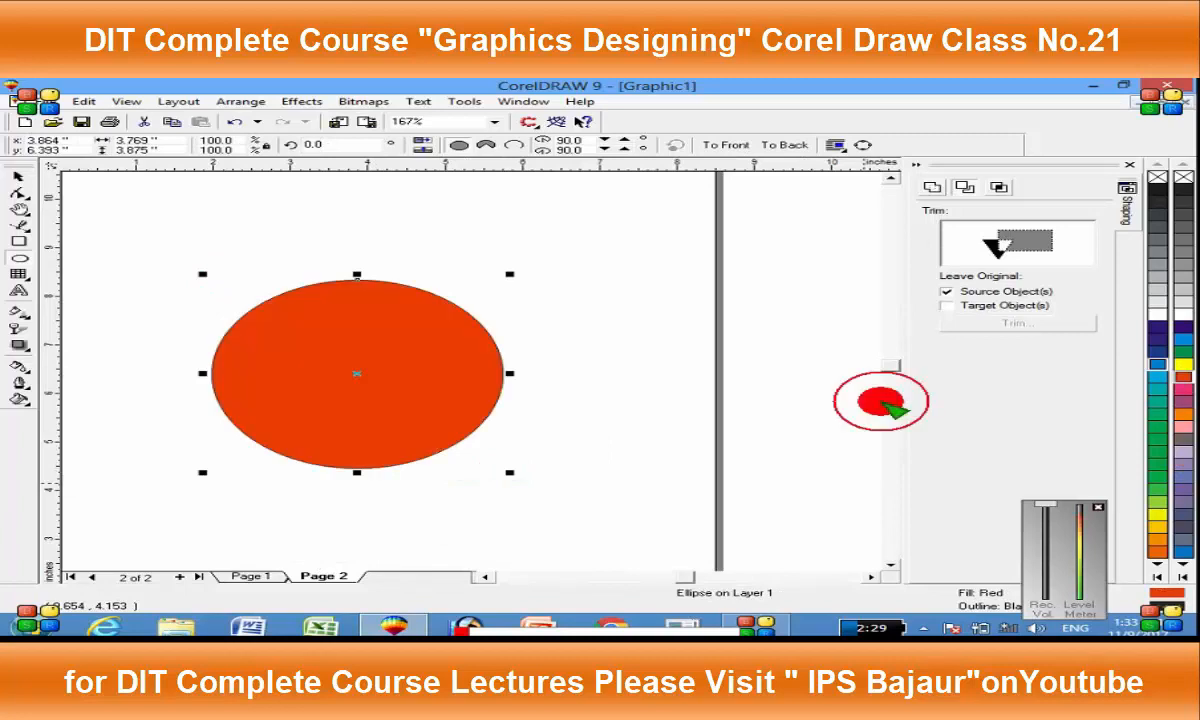
pyautogui.moveTo(357, 352); pyautogui.dragTo(408, 343)
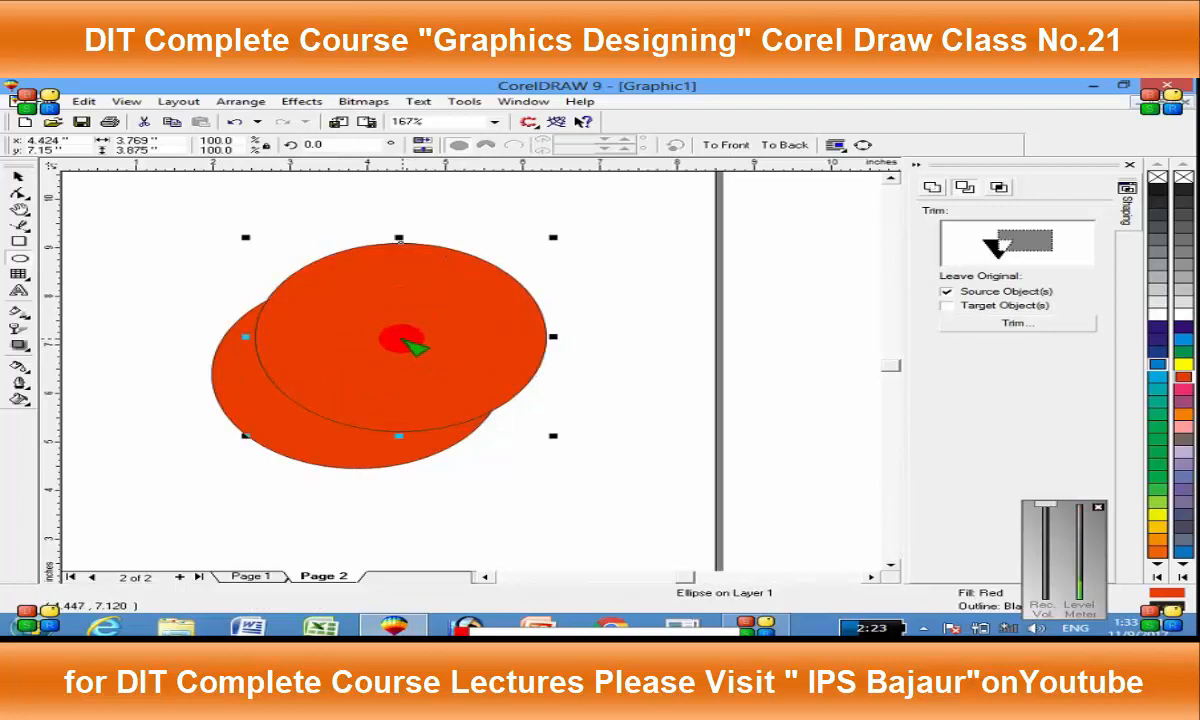
pyautogui.click(1162, 338)
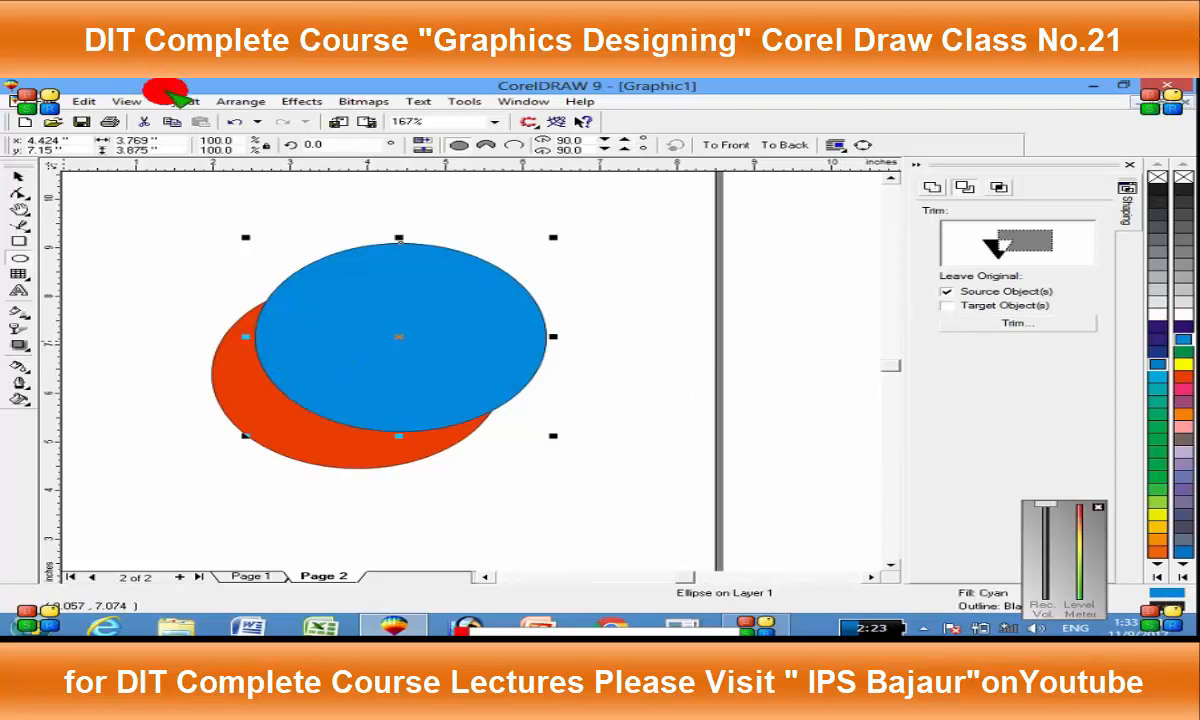
pyautogui.click(236, 101)
pyautogui.moveTo(428, 338)
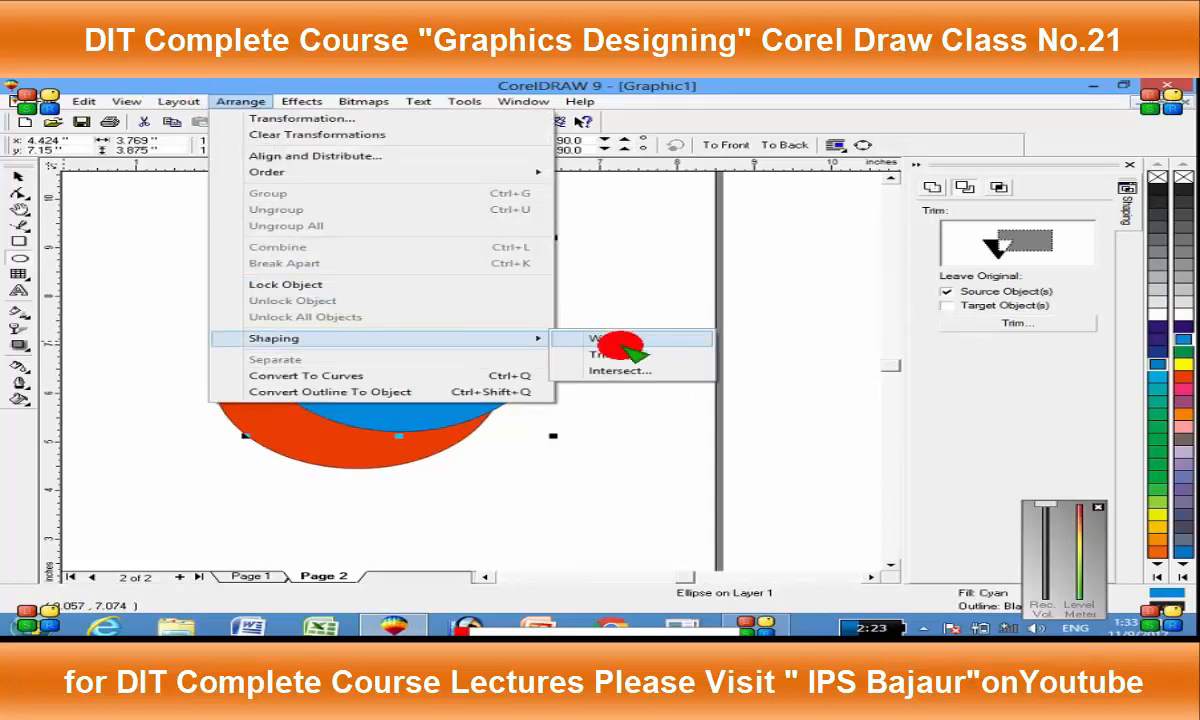
pyautogui.click(617, 352)
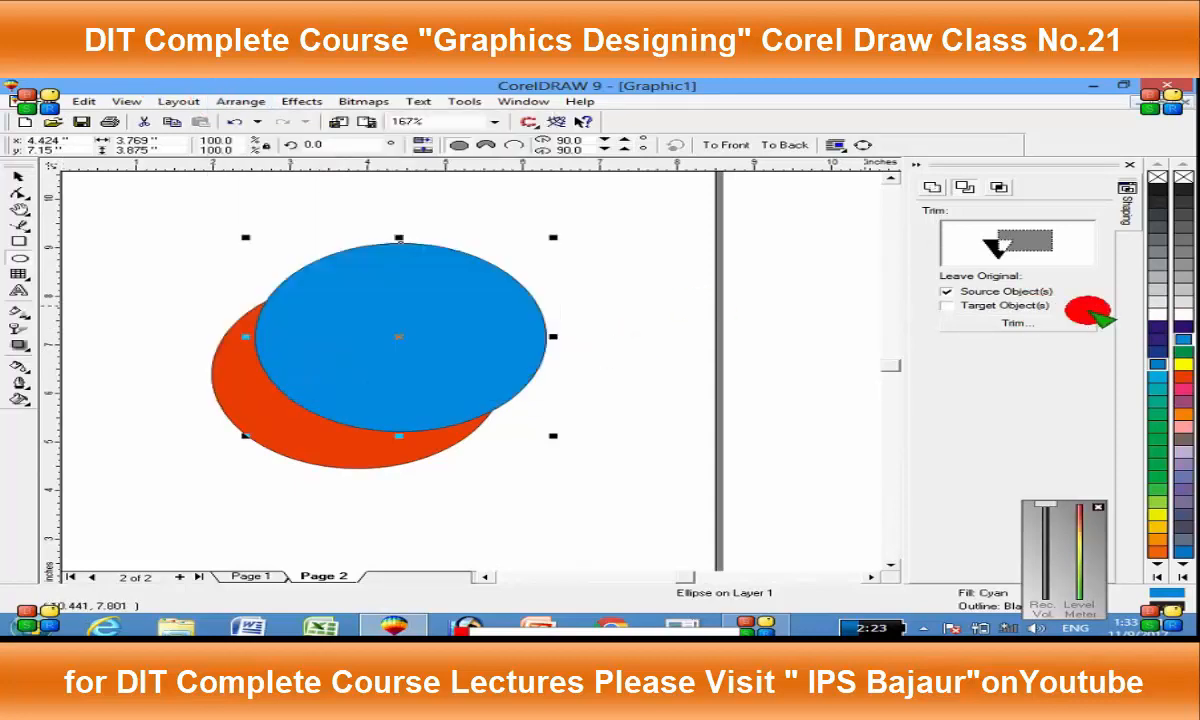
pyautogui.click(1013, 323)
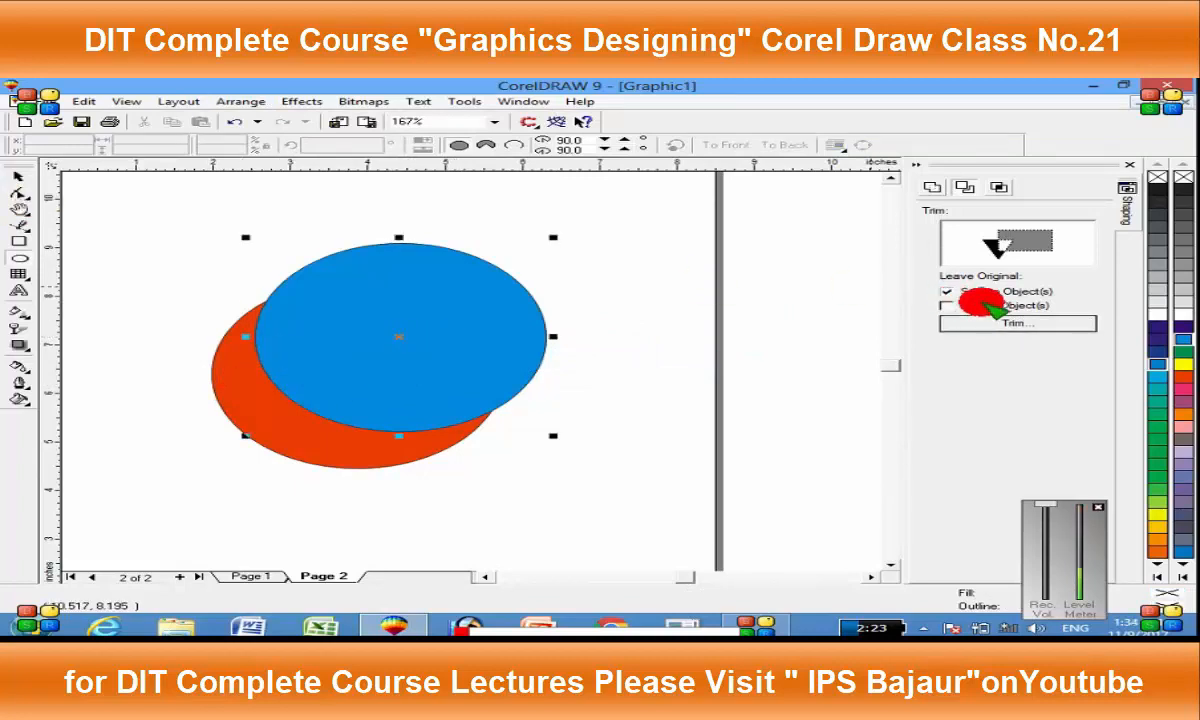
pyautogui.click(960, 322)
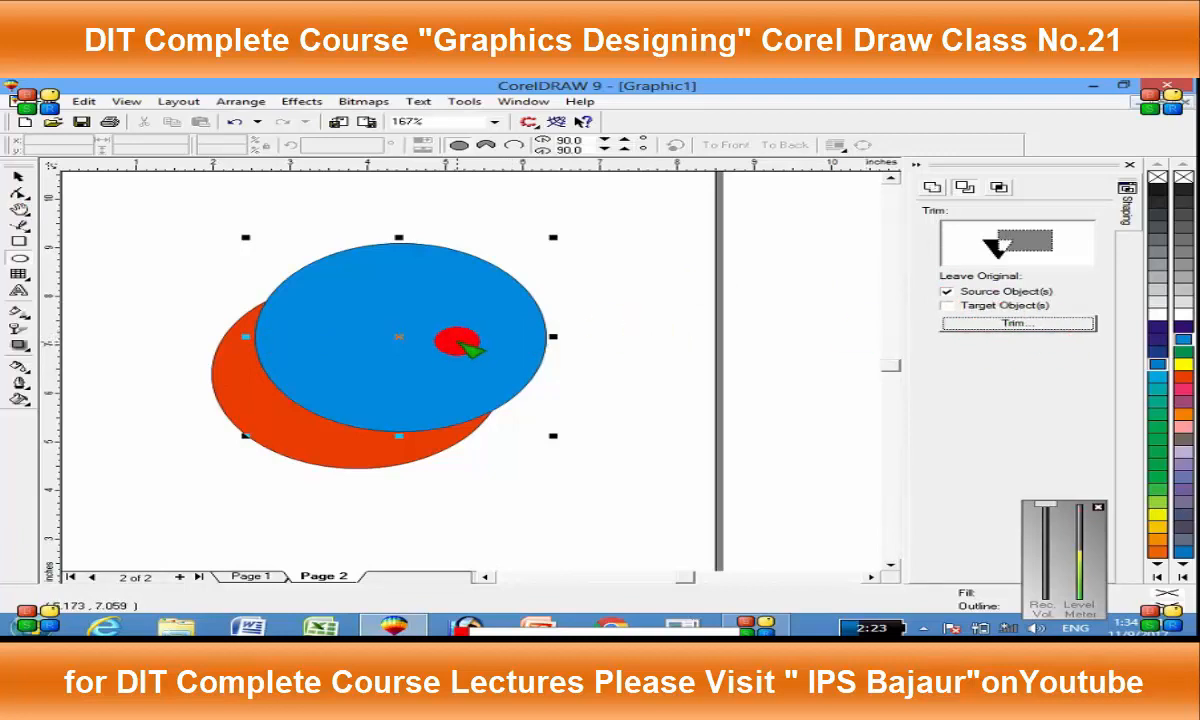
pyautogui.click(25, 179)
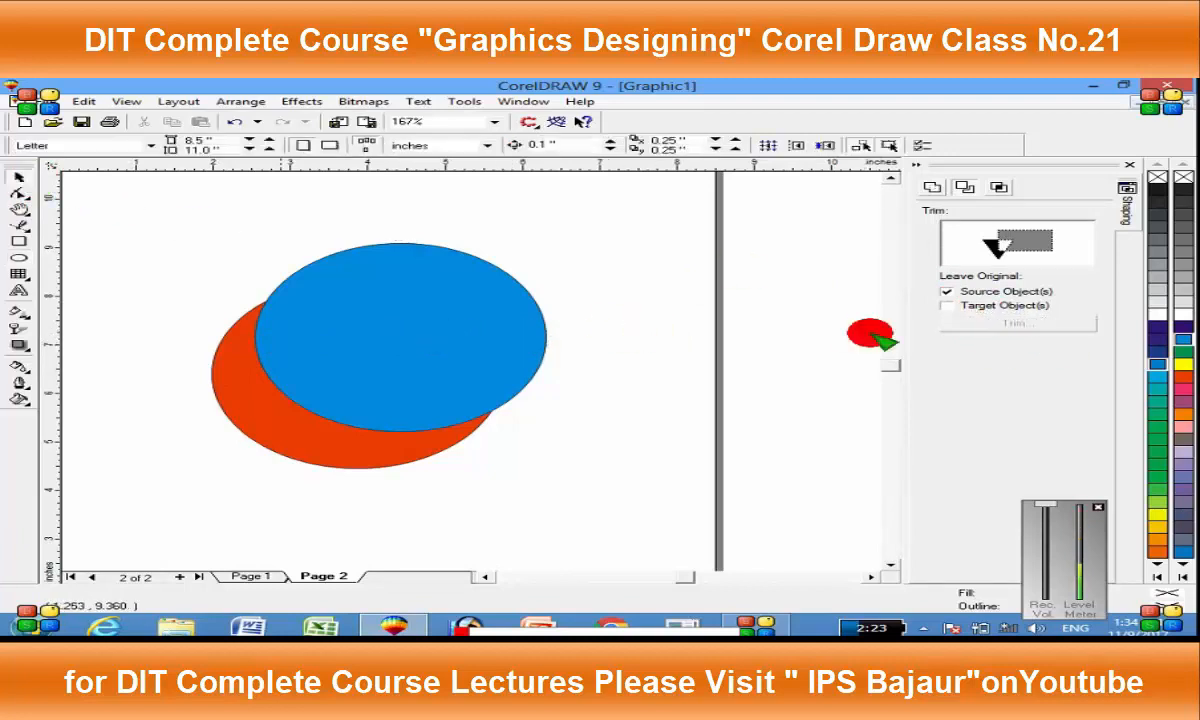
# Step: Try trimming with the blue ellipse as the source, move the red ellipse away to check, and undo these changes
pyautogui.click(425, 287)
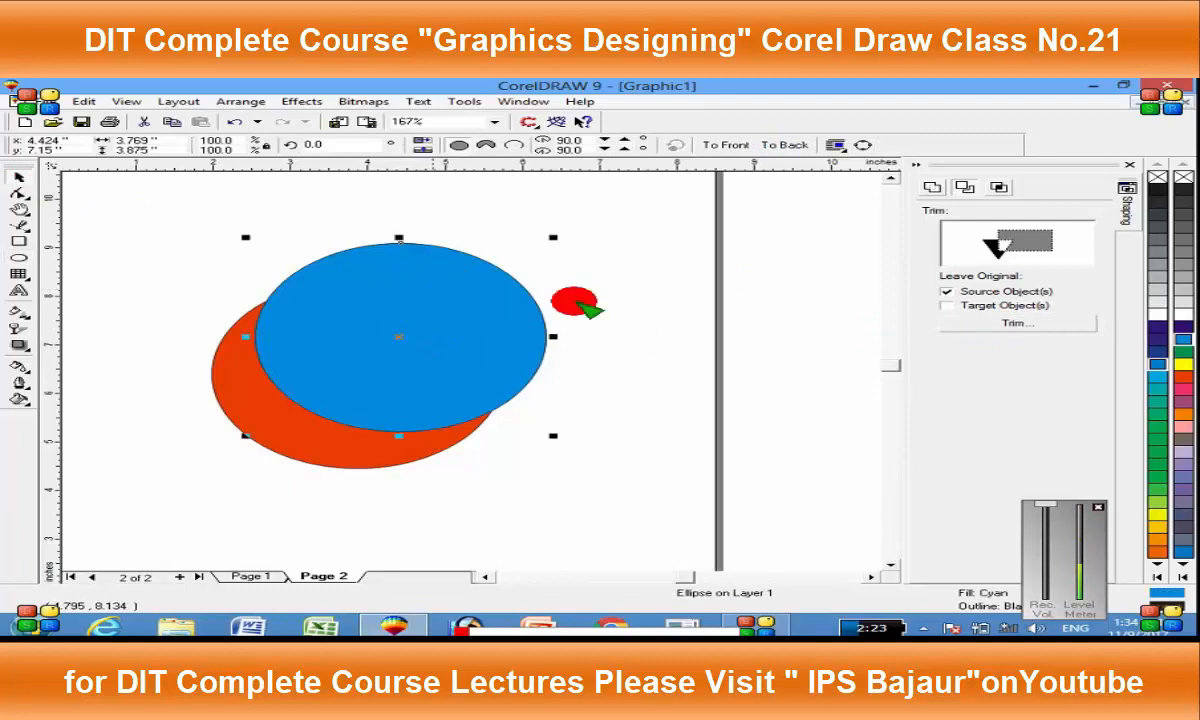
pyautogui.click(885, 324)
pyautogui.click(397, 344)
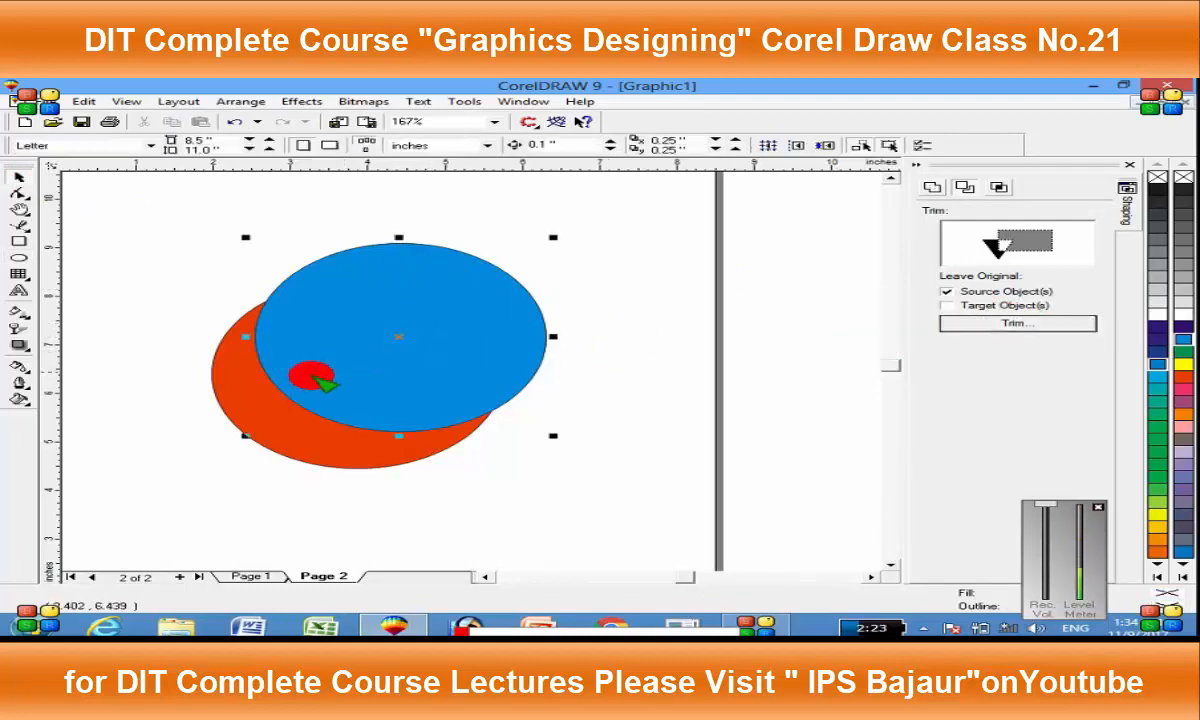
pyautogui.moveTo(256, 390); pyautogui.dragTo(195, 417)
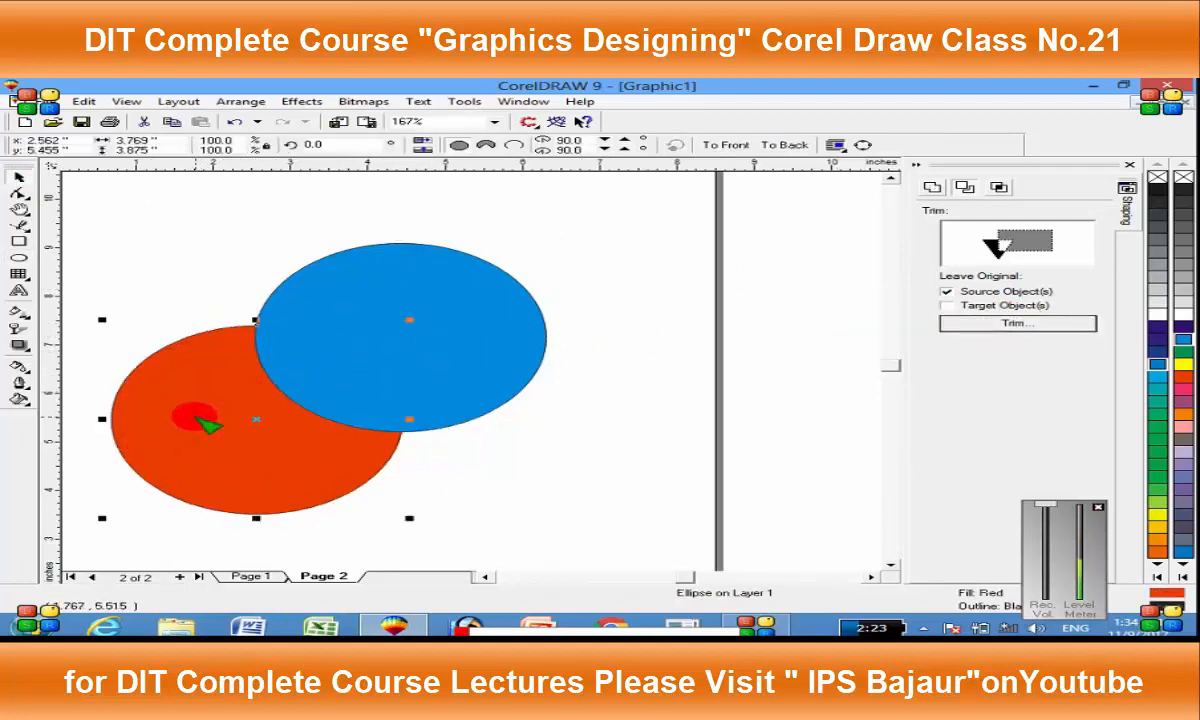
pyautogui.hotkey('ctrl', 'z')
pyautogui.hotkey('ctrl', 'z')
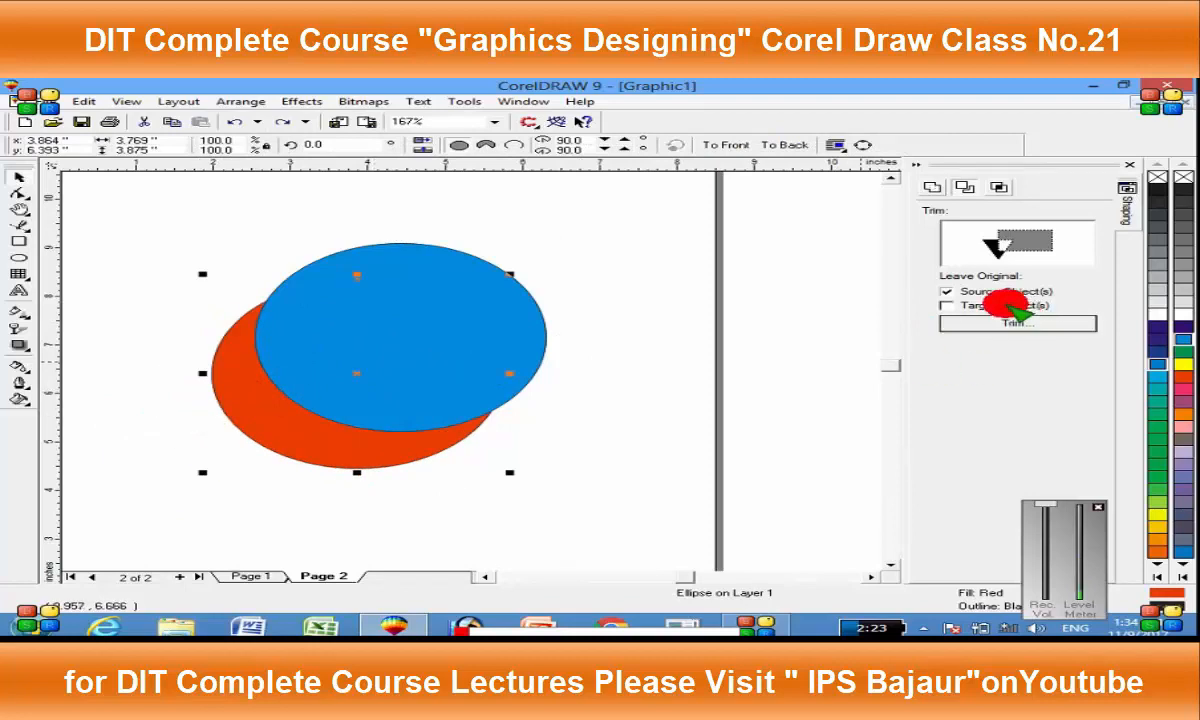
# Step: Trim the blue ellipse with the red one, keeping only the source, move the red ellipse aside, and undo both changes
pyautogui.click(1003, 323)
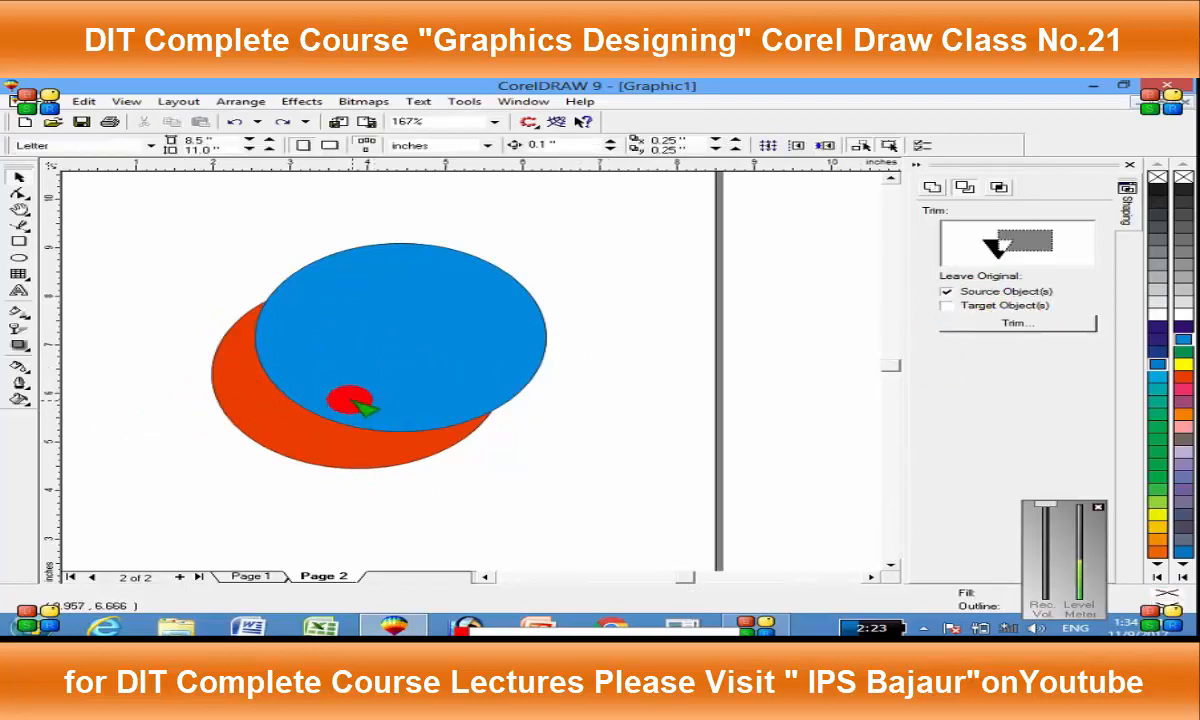
pyautogui.moveTo(415, 354)
pyautogui.mouseDown()
pyautogui.moveTo(510, 330)
pyautogui.moveTo(400, 372)
pyautogui.mouseUp()
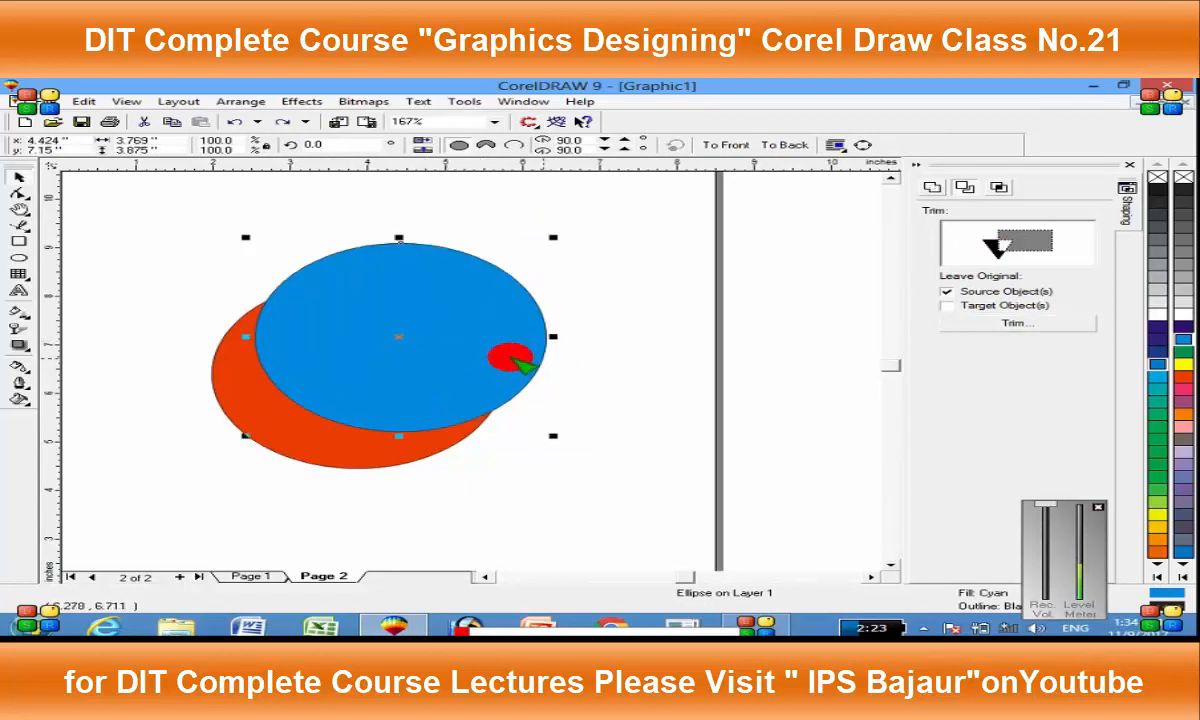
pyautogui.click(410, 315)
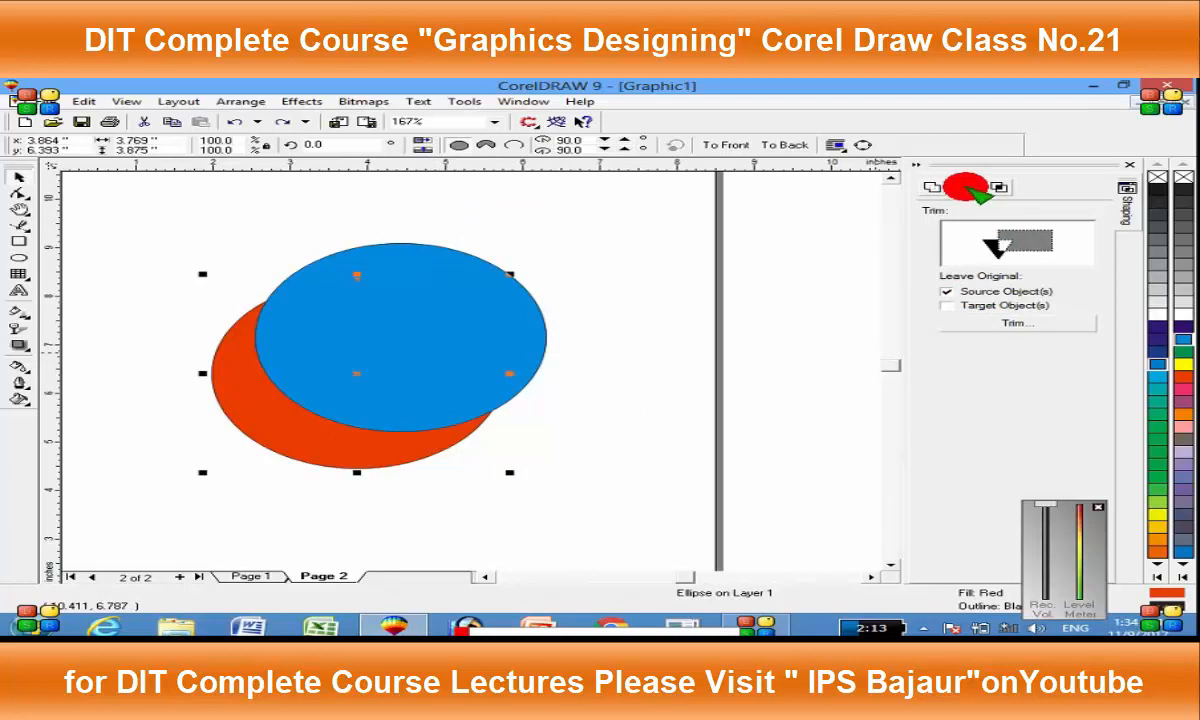
pyautogui.click(952, 322)
pyautogui.click(458, 362)
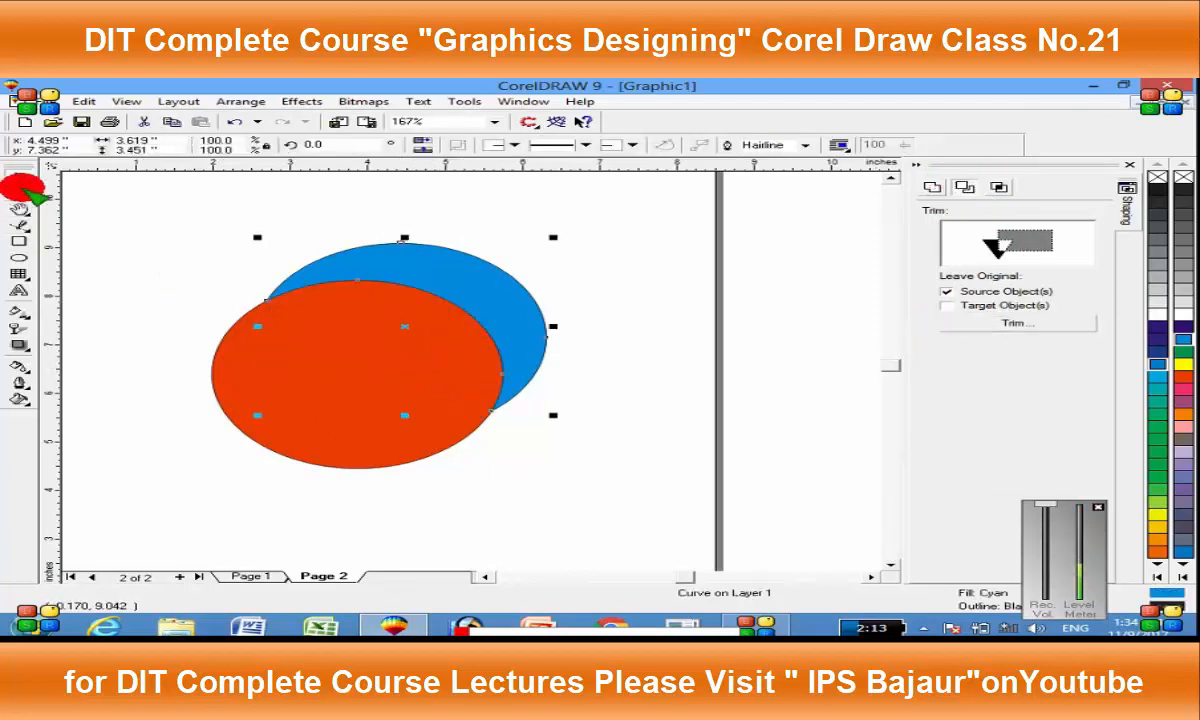
pyautogui.moveTo(384, 368); pyautogui.dragTo(318, 412)
pyautogui.hotkey('ctrl', 'z')
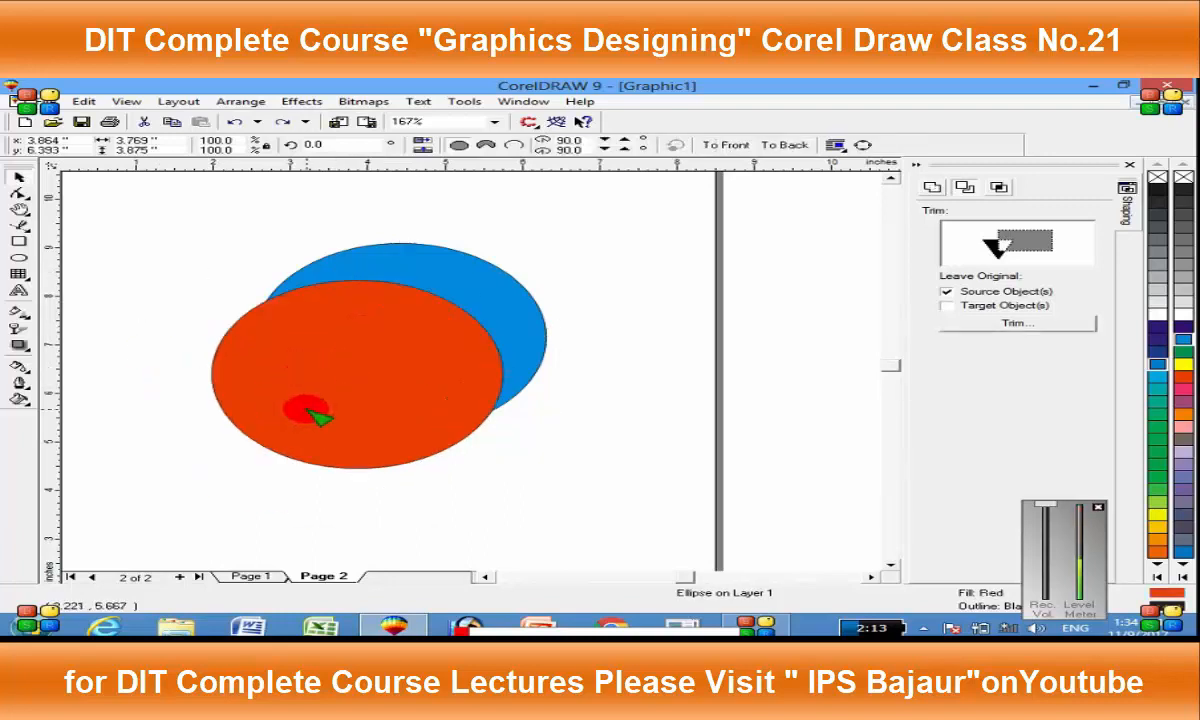
pyautogui.hotkey('ctrl', 'z')
pyautogui.click(258, 422)
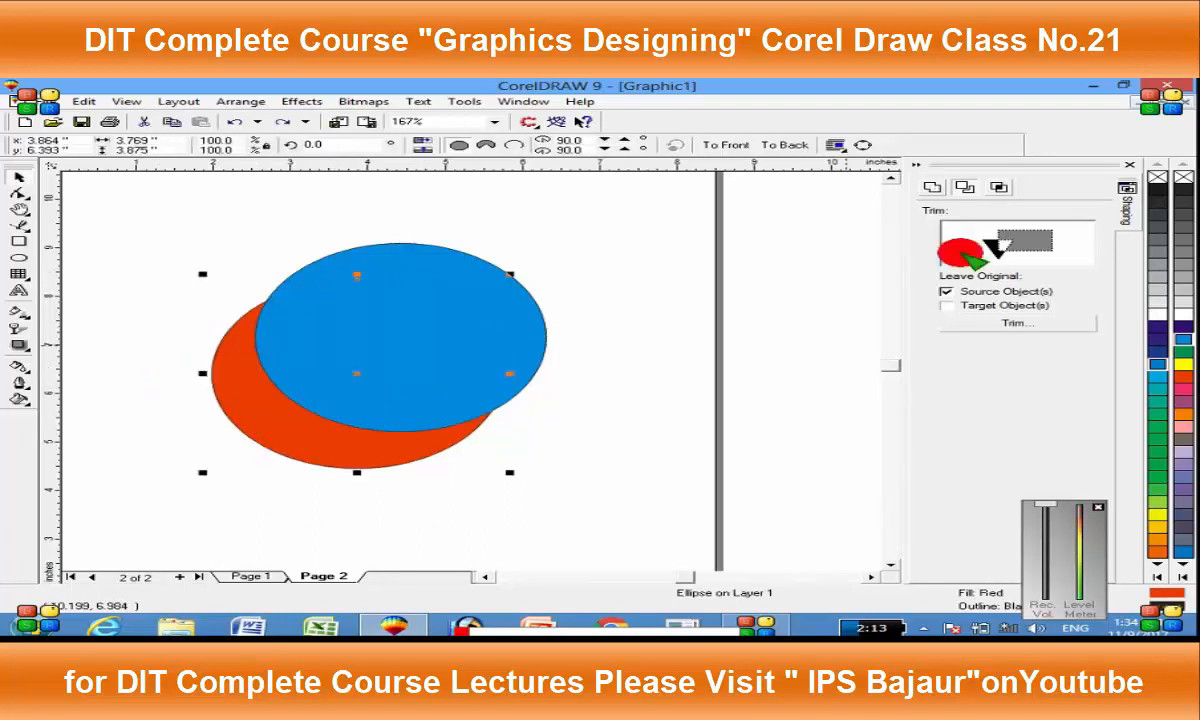
pyautogui.click(1010, 323)
pyautogui.click(330, 440)
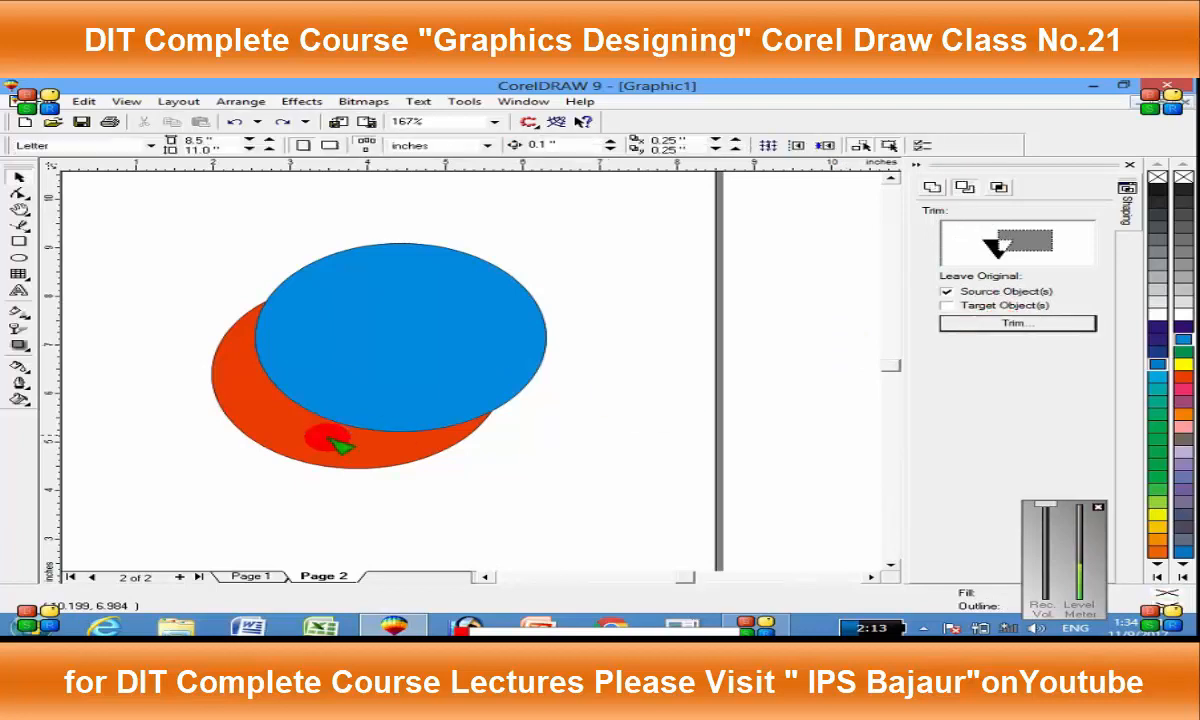
pyautogui.click(363, 400)
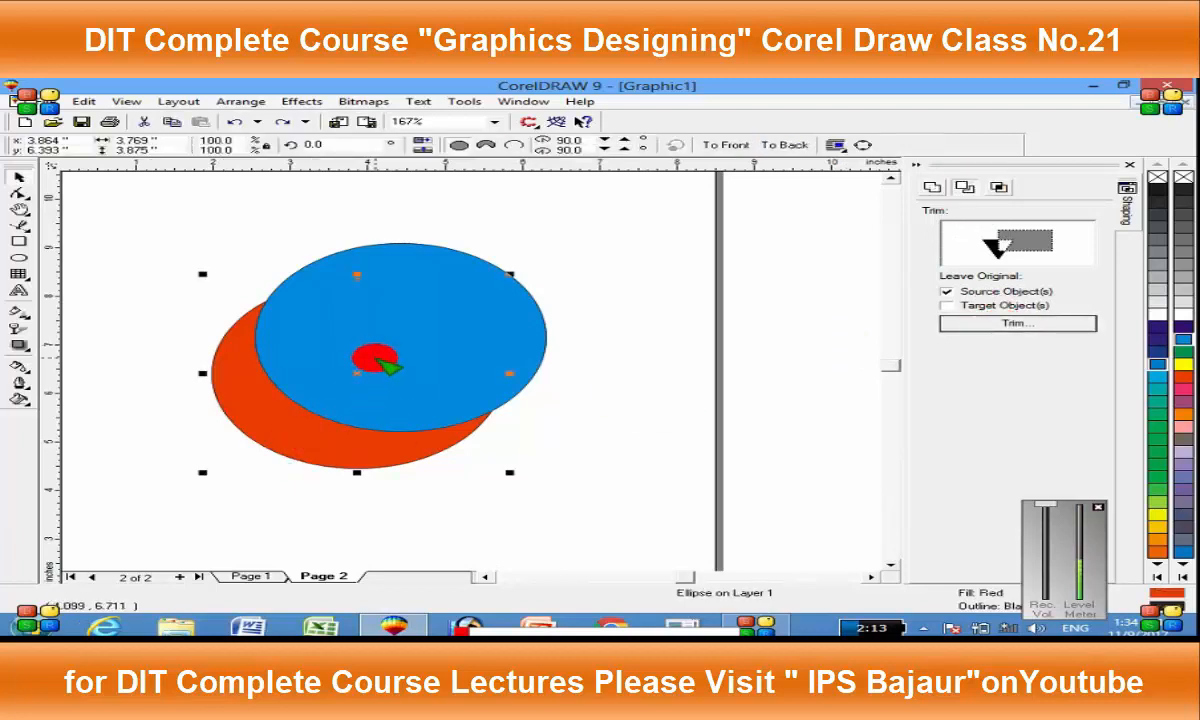
pyautogui.moveTo(388, 366); pyautogui.dragTo(418, 356)
pyautogui.hotkey('ctrl', 'z')
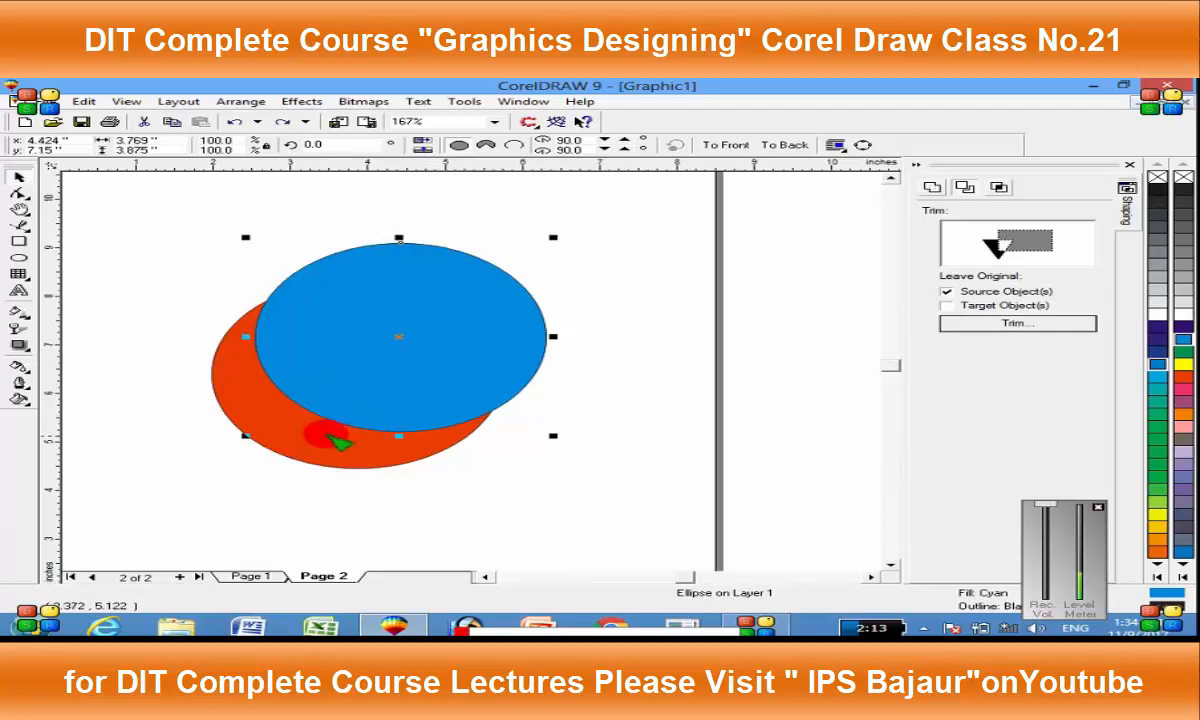
pyautogui.click(388, 320)
# Step: Trim the blue ellipse with the red one, leaving both originals, move the resulting crescent aside, and undo these changes
pyautogui.click(361, 383)
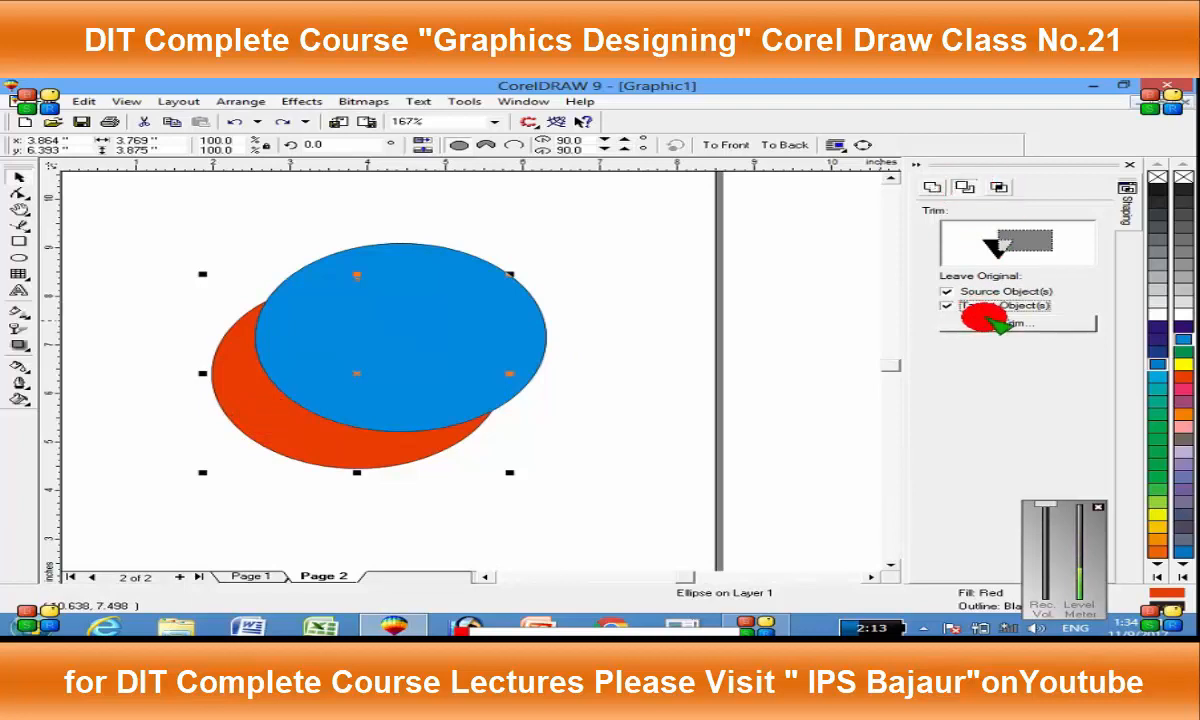
pyautogui.click(1000, 322)
pyautogui.click(352, 352)
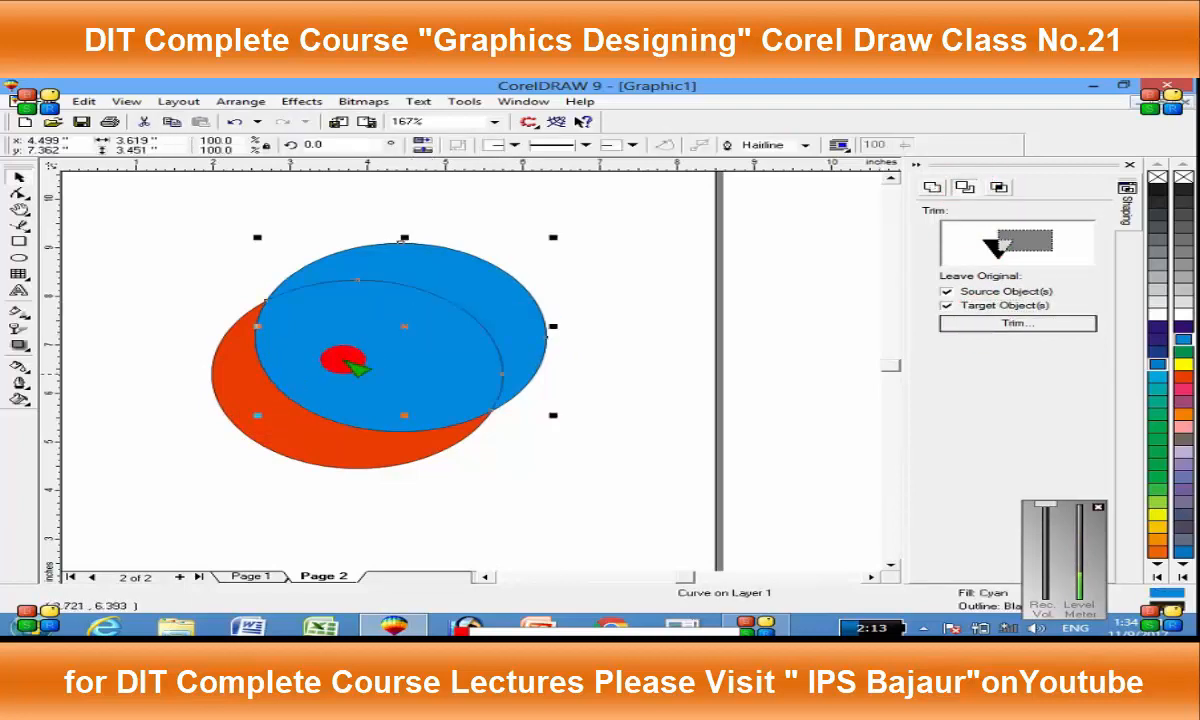
pyautogui.click(506, 292)
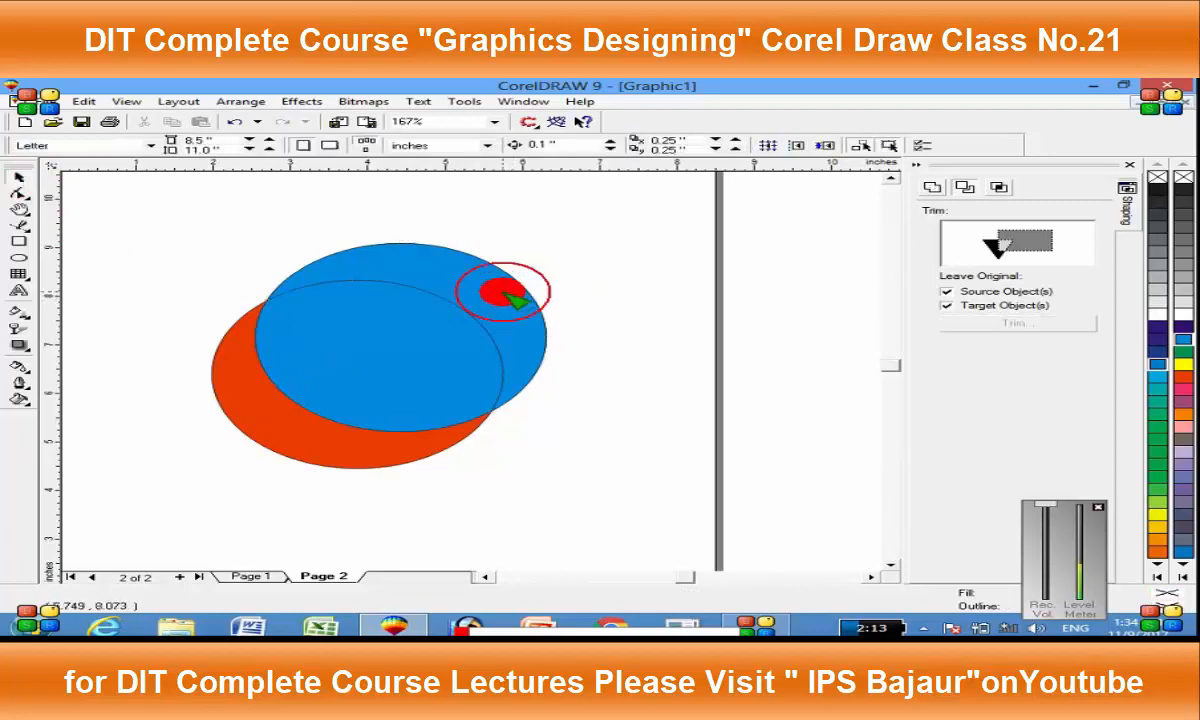
pyautogui.moveTo(506, 292); pyautogui.dragTo(589, 281)
pyautogui.click(390, 330)
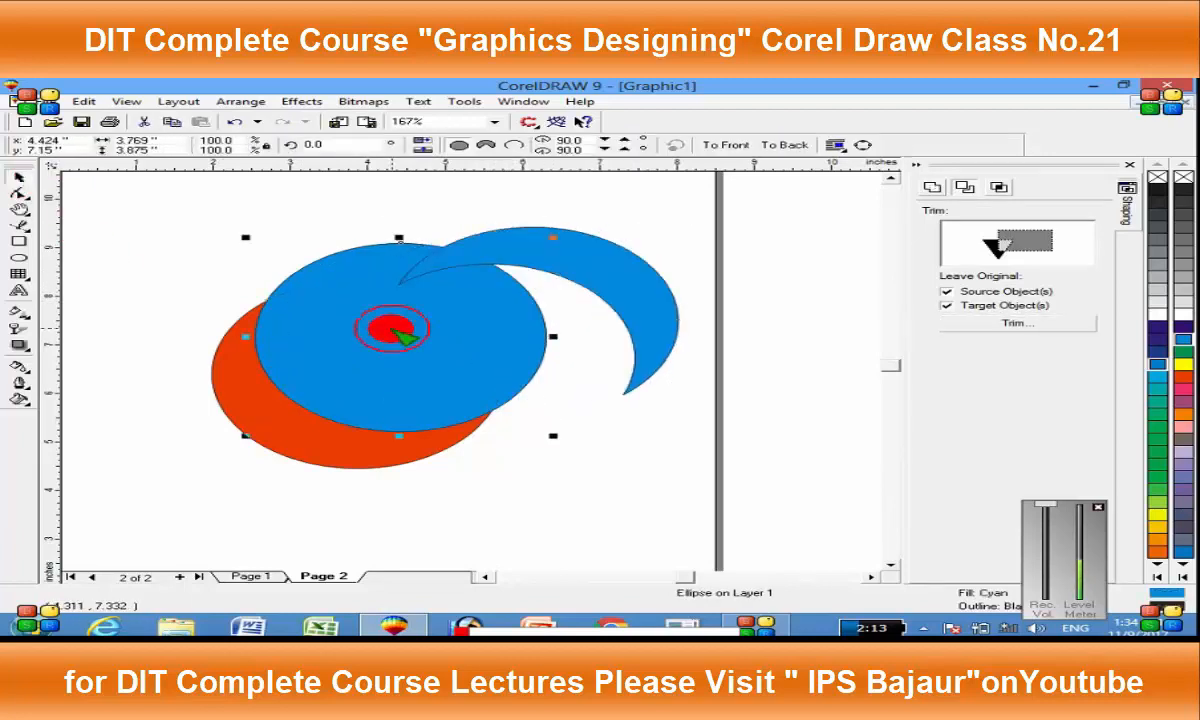
pyautogui.hotkey('ctrl', 'z')
pyautogui.hotkey('ctrl', 'z')
pyautogui.hotkey('ctrl', 'z')
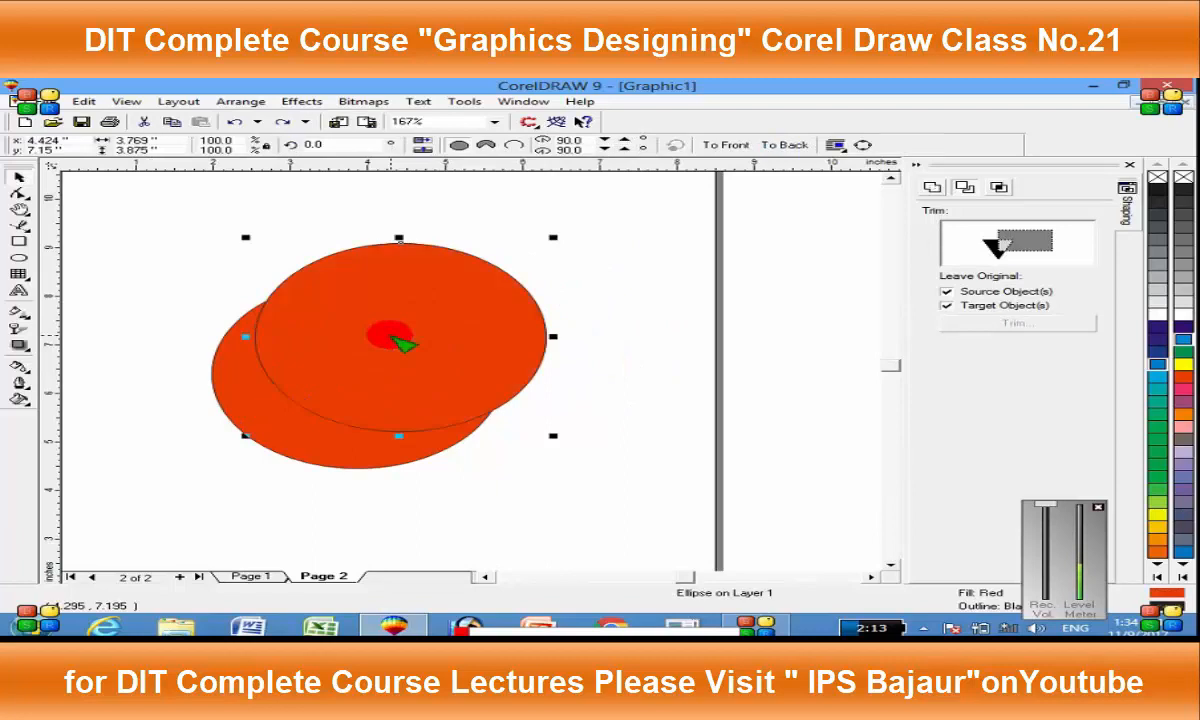
# Step: Fill the upper ellipse with light blue
pyautogui.click(736, 364)
pyautogui.click(354, 329)
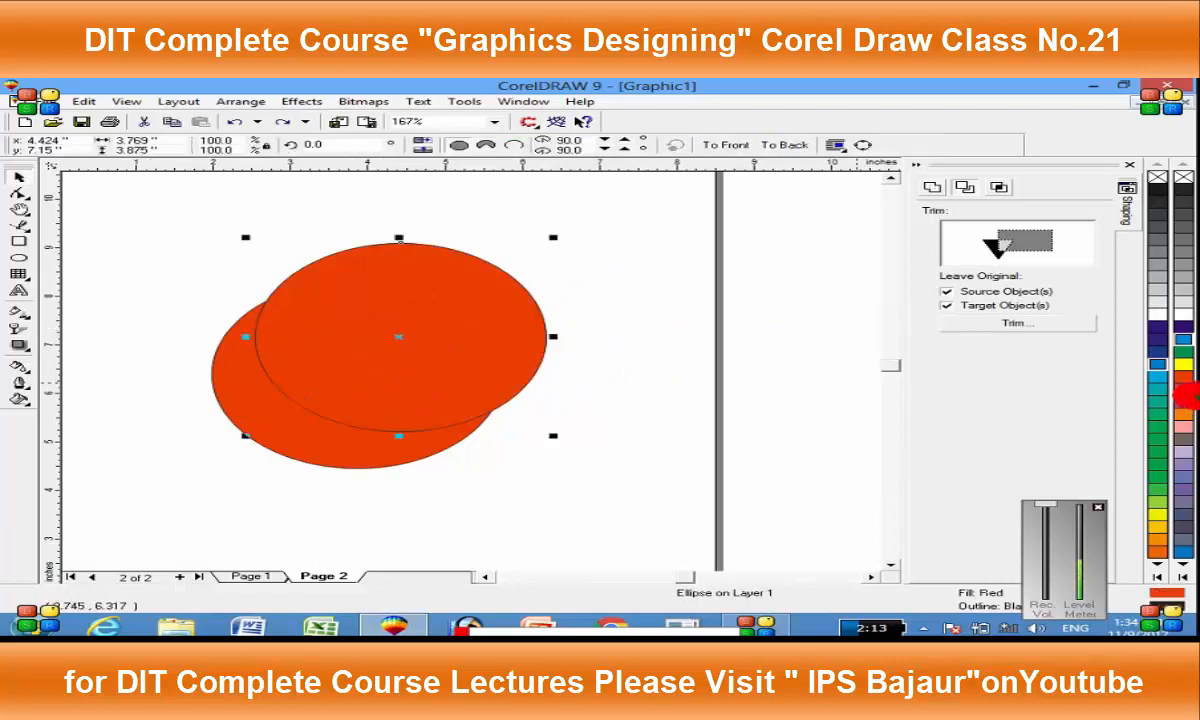
pyautogui.click(1160, 375)
# Step: Trim the light blue ellipse using the red ellipse as the source, leaving only the original source object
pyautogui.click(946, 305)
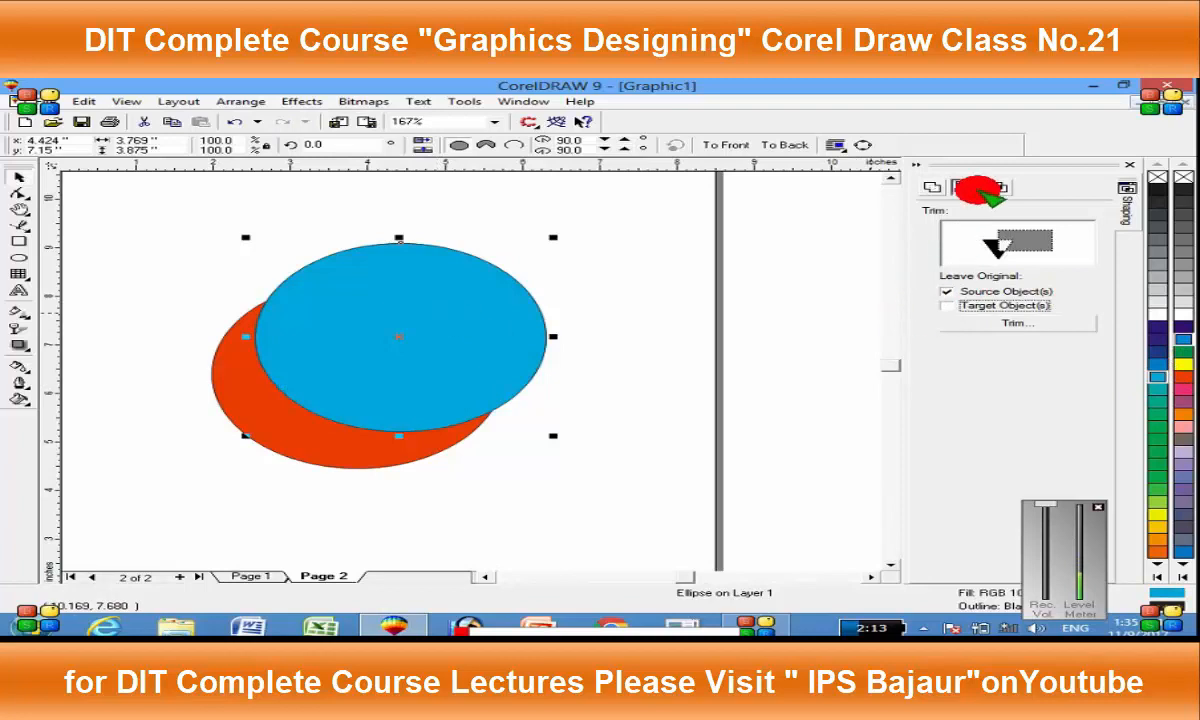
pyautogui.click(460, 342)
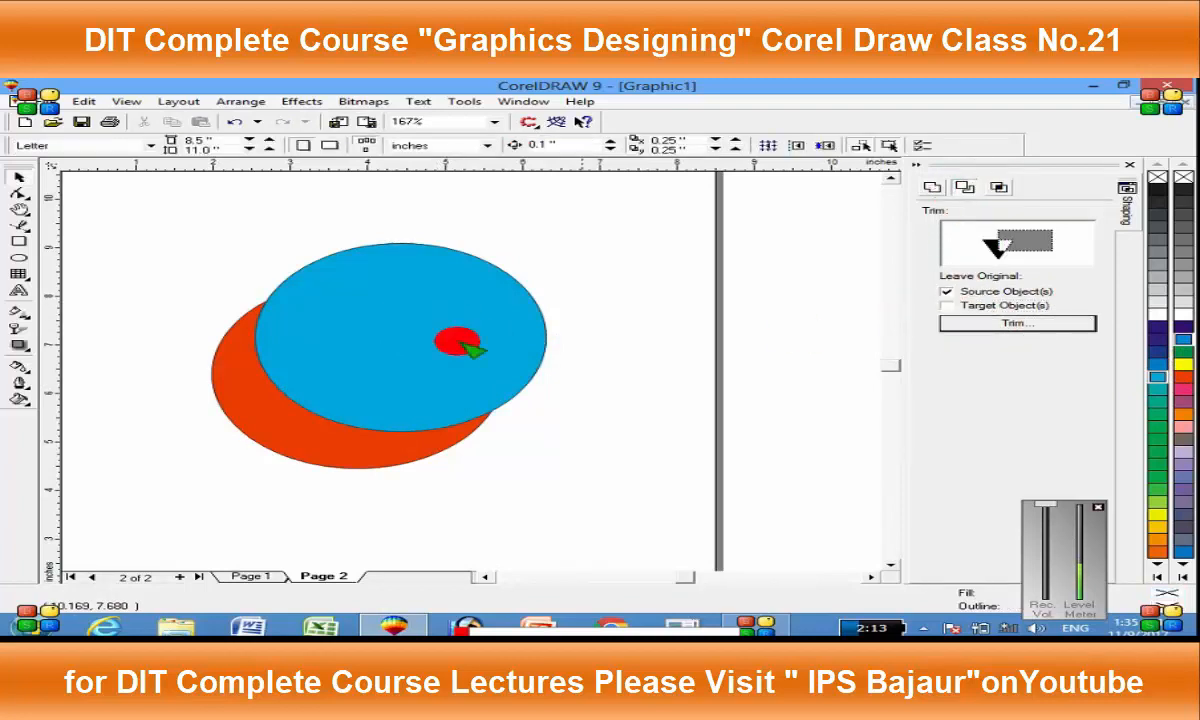
pyautogui.click(265, 392)
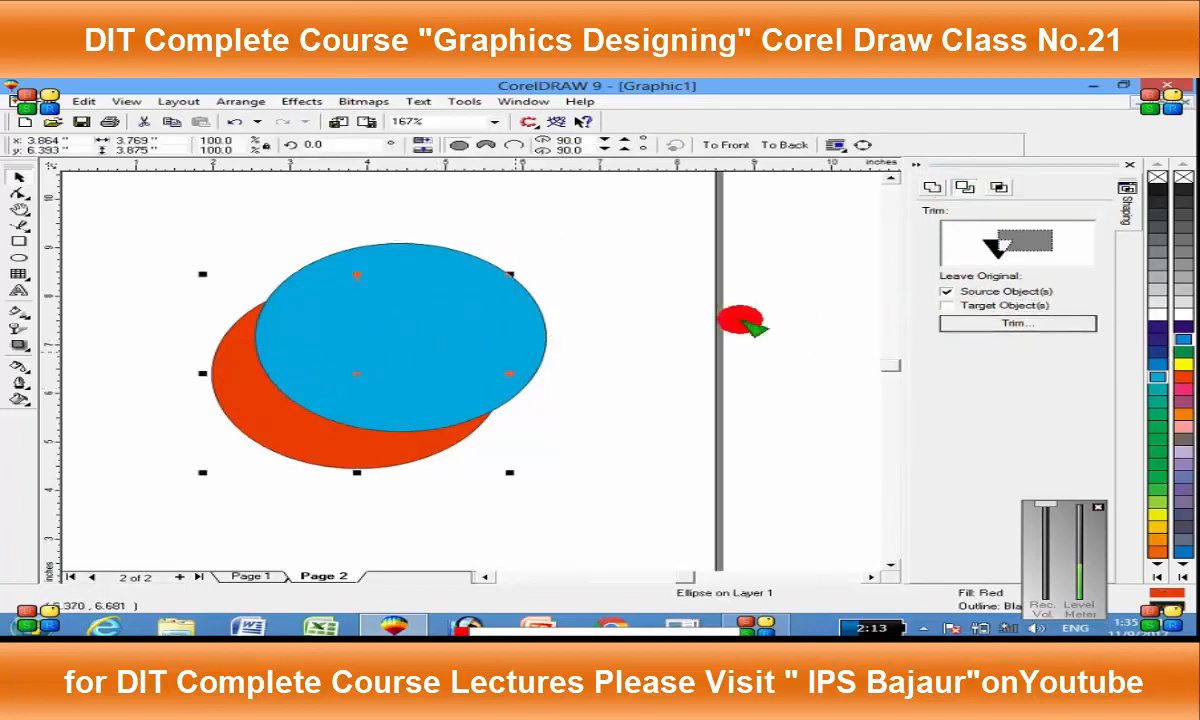
pyautogui.click(1017, 320)
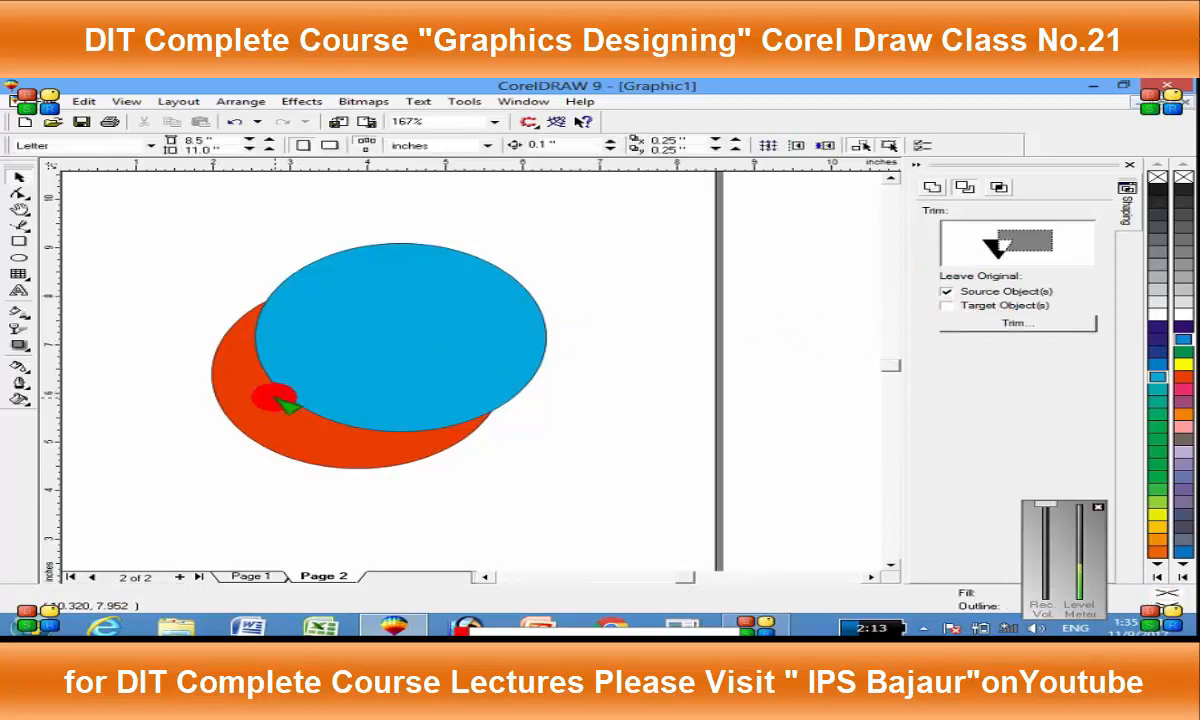
pyautogui.click(301, 389)
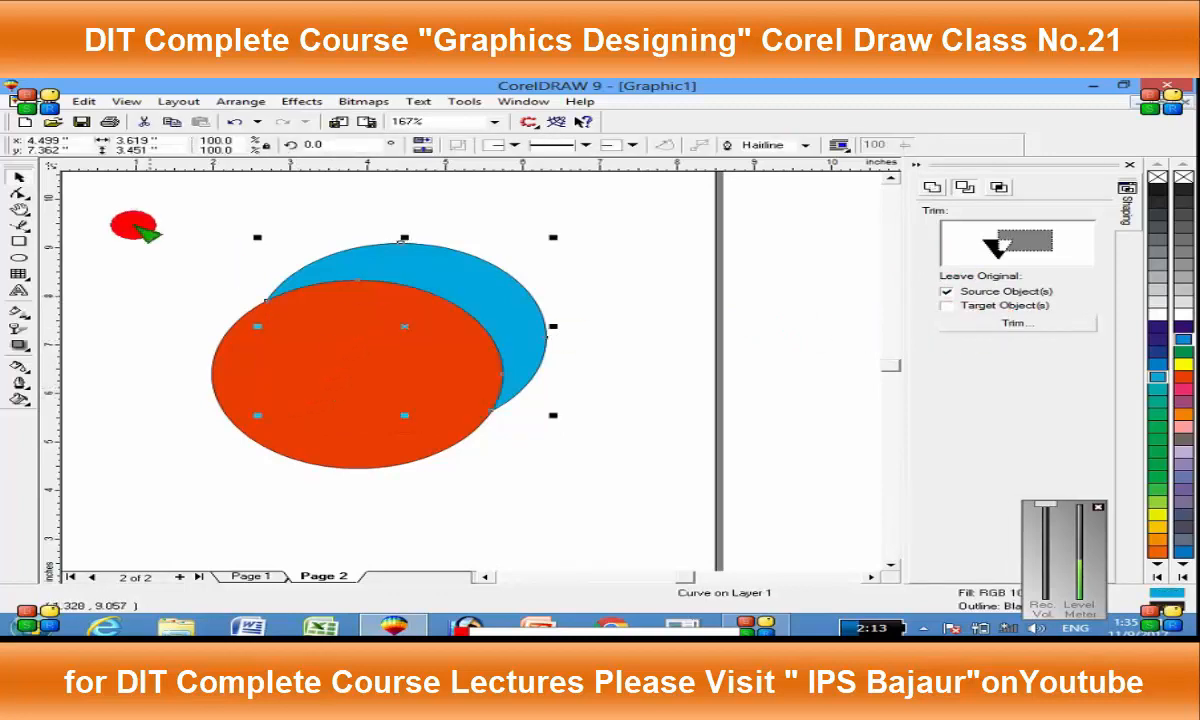
# Step: Move the trimmed crescent about 1.8 inches right and the red ellipse about 0.9 inches left and 1.1 inches down, and delete both
pyautogui.click(724, 316)
pyautogui.moveTo(462, 283); pyautogui.dragTo(509, 322)
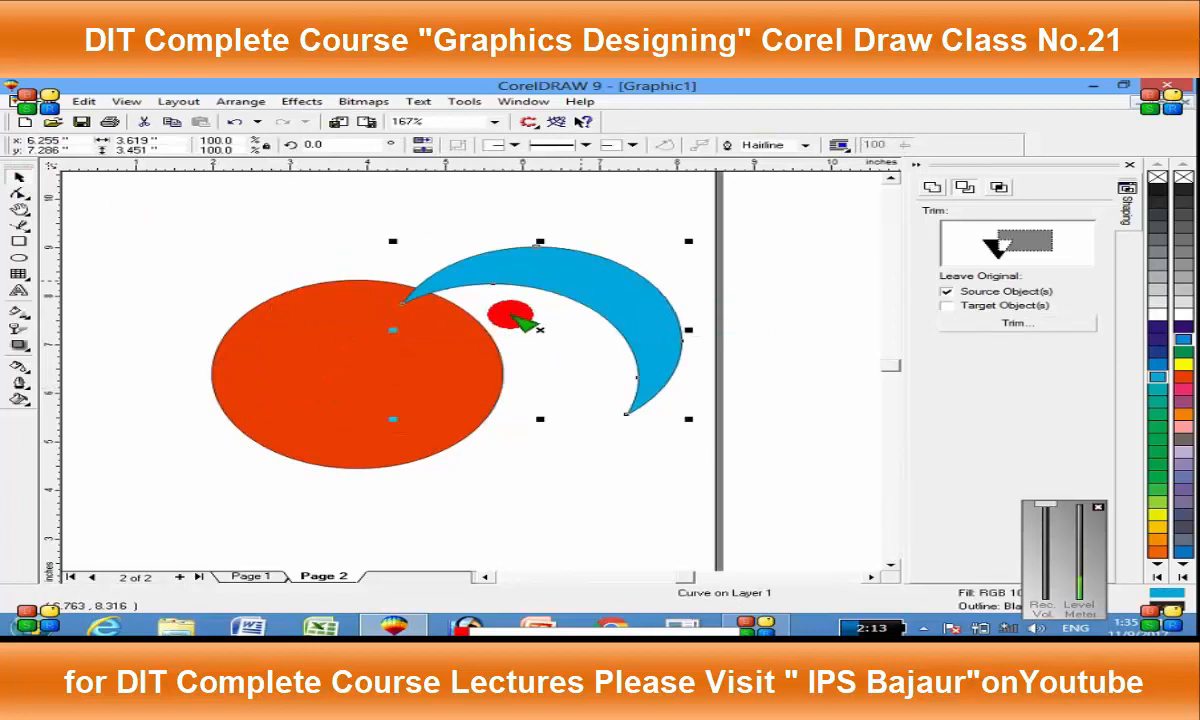
pyautogui.moveTo(375, 348); pyautogui.dragTo(308, 402)
pyautogui.moveTo(509, 308)
pyautogui.mouseDown()
pyautogui.moveTo(590, 362)
pyautogui.moveTo(516, 323)
pyautogui.mouseUp()
pyautogui.press('Delete')
pyautogui.click(312, 386)
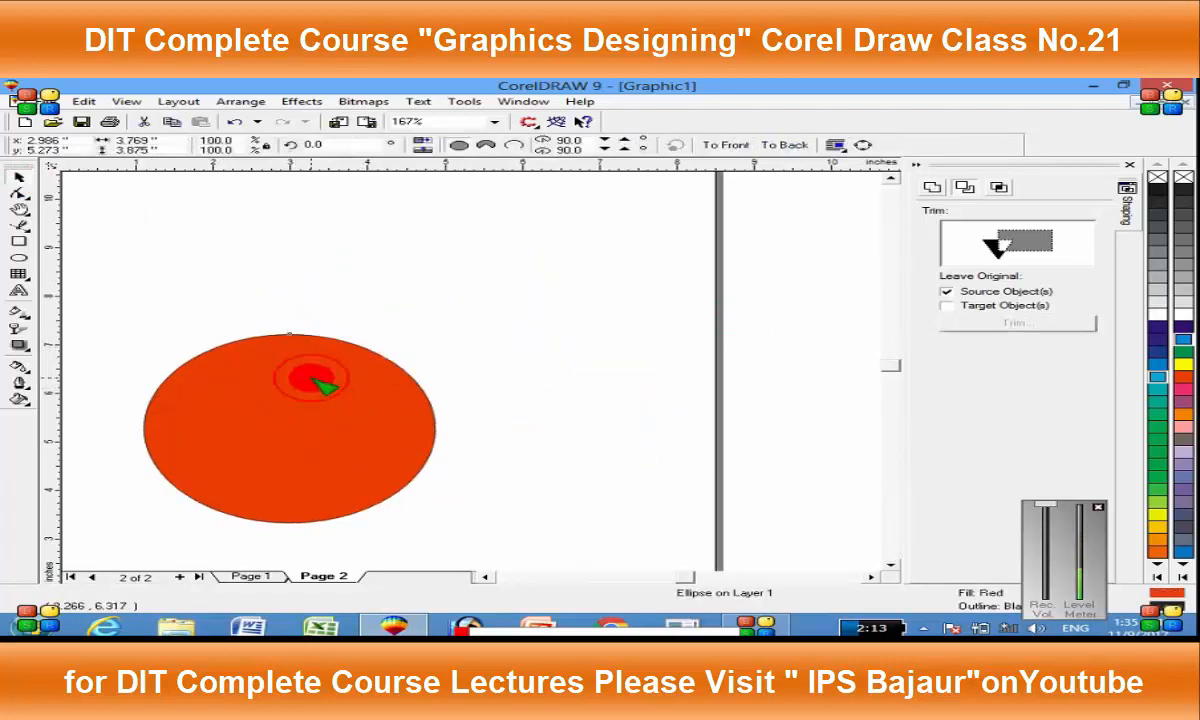
pyautogui.press('Delete')
# Step: Shape a crescent by erasing the upper part of a red ellipse drawn about 4.3 by 3.5 inches, and delete it
pyautogui.moveTo(192, 305); pyautogui.dragTo(519, 471)
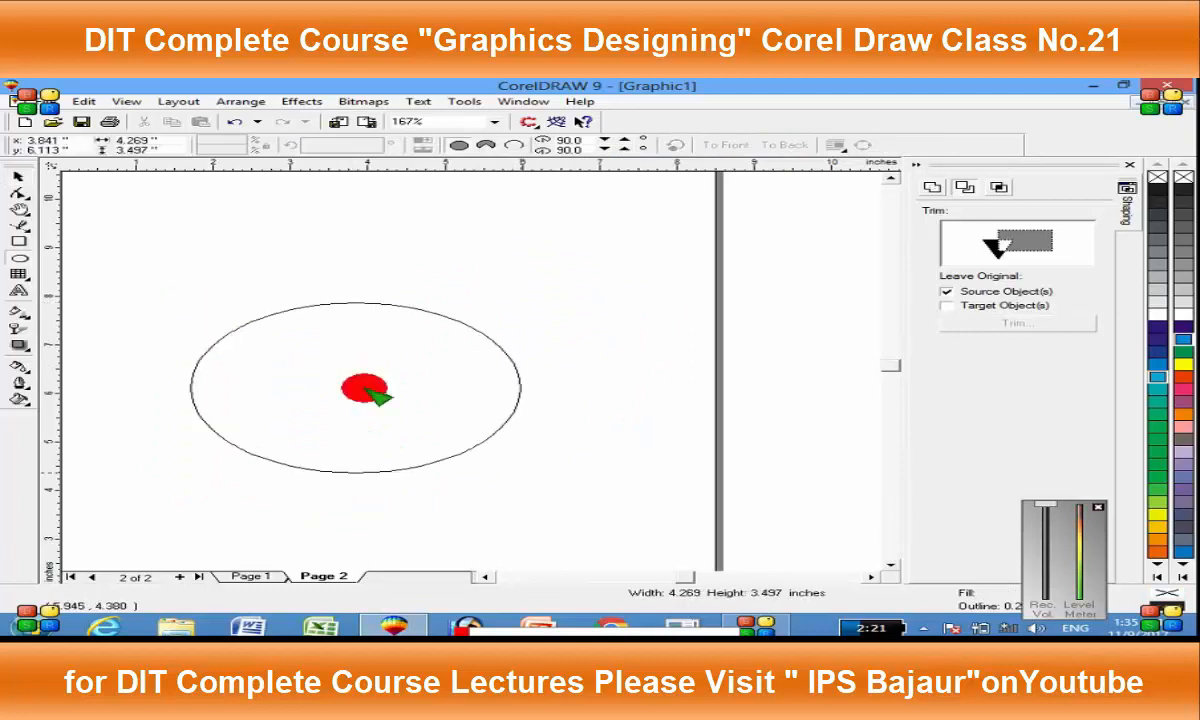
pyautogui.click(1183, 376)
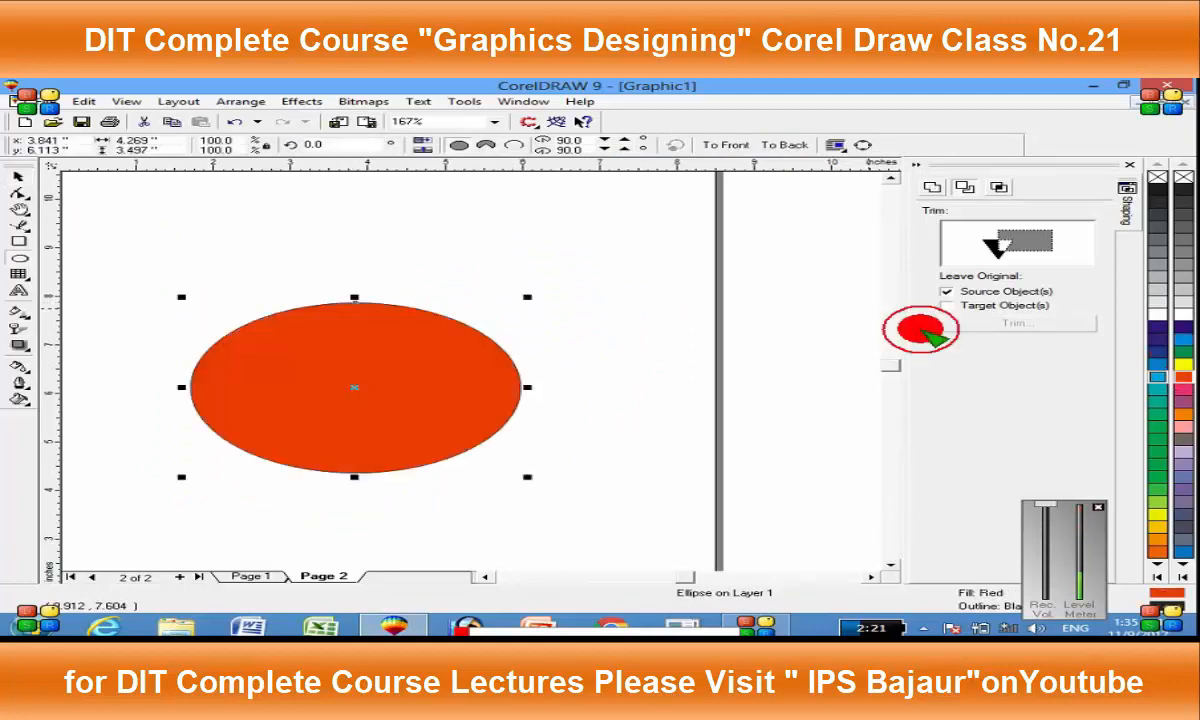
pyautogui.moveTo(22, 193); pyautogui.dragTo(88, 207)
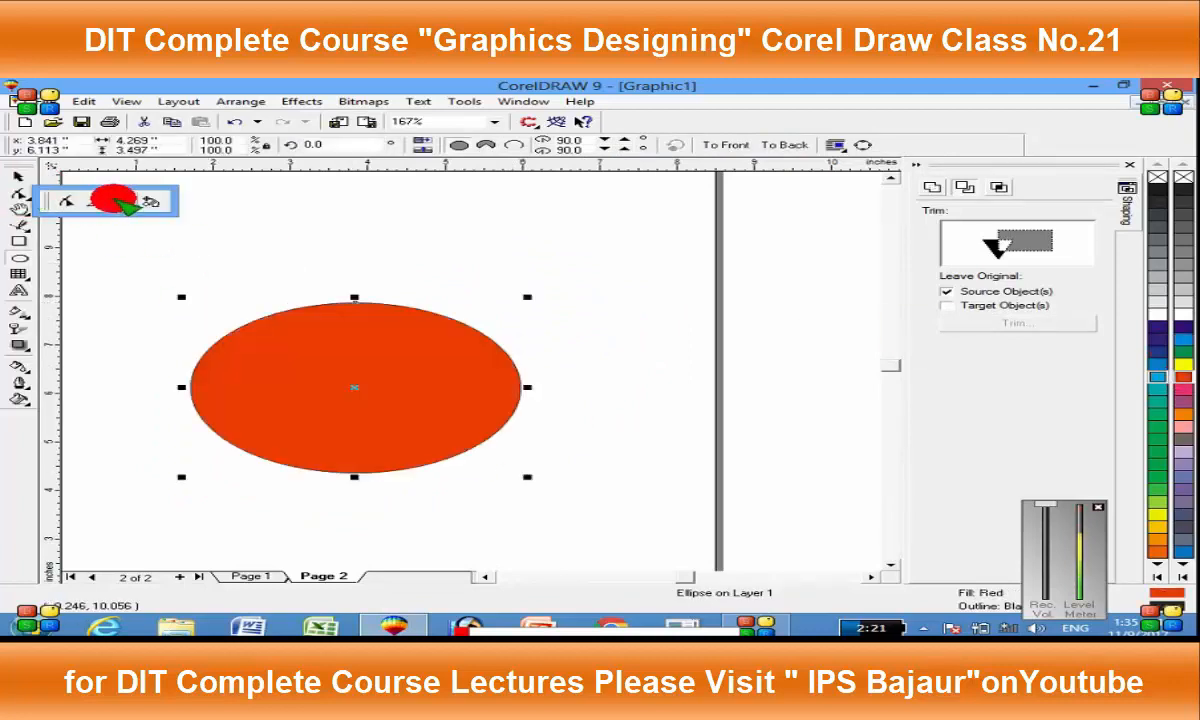
pyautogui.click(120, 203)
pyautogui.moveTo(365, 288)
pyautogui.mouseDown()
pyautogui.moveTo(375, 290)
pyautogui.moveTo(356, 322)
pyautogui.moveTo(527, 330)
pyautogui.moveTo(504, 356)
pyautogui.moveTo(391, 380)
pyautogui.moveTo(316, 359)
pyautogui.moveTo(317, 327)
pyautogui.moveTo(303, 343)
pyautogui.moveTo(396, 396)
pyautogui.moveTo(522, 370)
pyautogui.moveTo(457, 360)
pyautogui.mouseUp()
pyautogui.press('space')
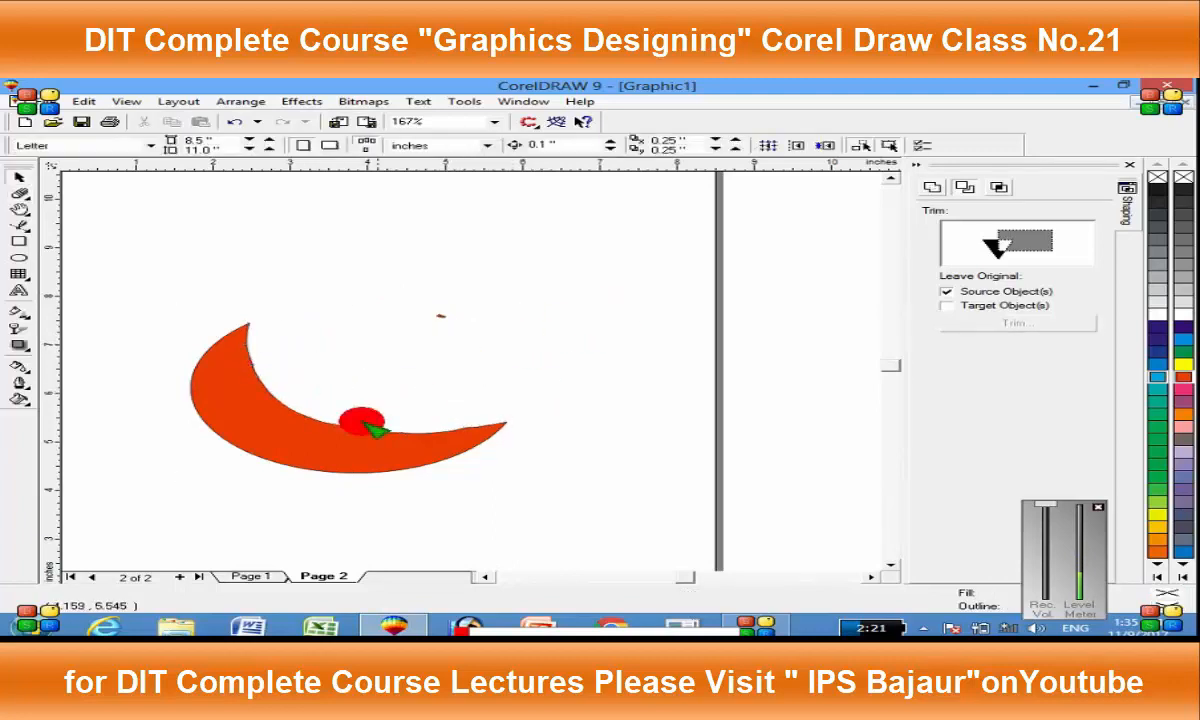
pyautogui.moveTo(362, 421); pyautogui.dragTo(340, 378)
pyautogui.press('Delete')
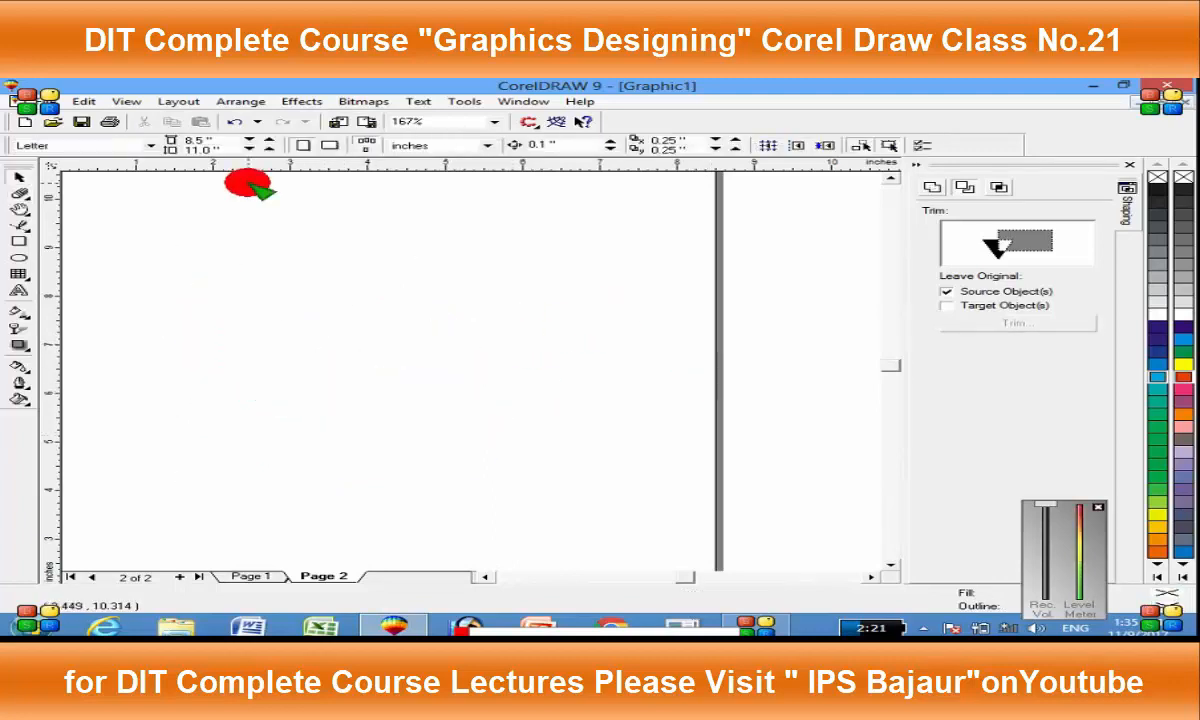
# Step: Draw a magenta rectangle about 2.5 by 1.8 inches and a cyan one about 2.7 by 1.6 inches overlapping its upper right corner
pyautogui.press('F7')
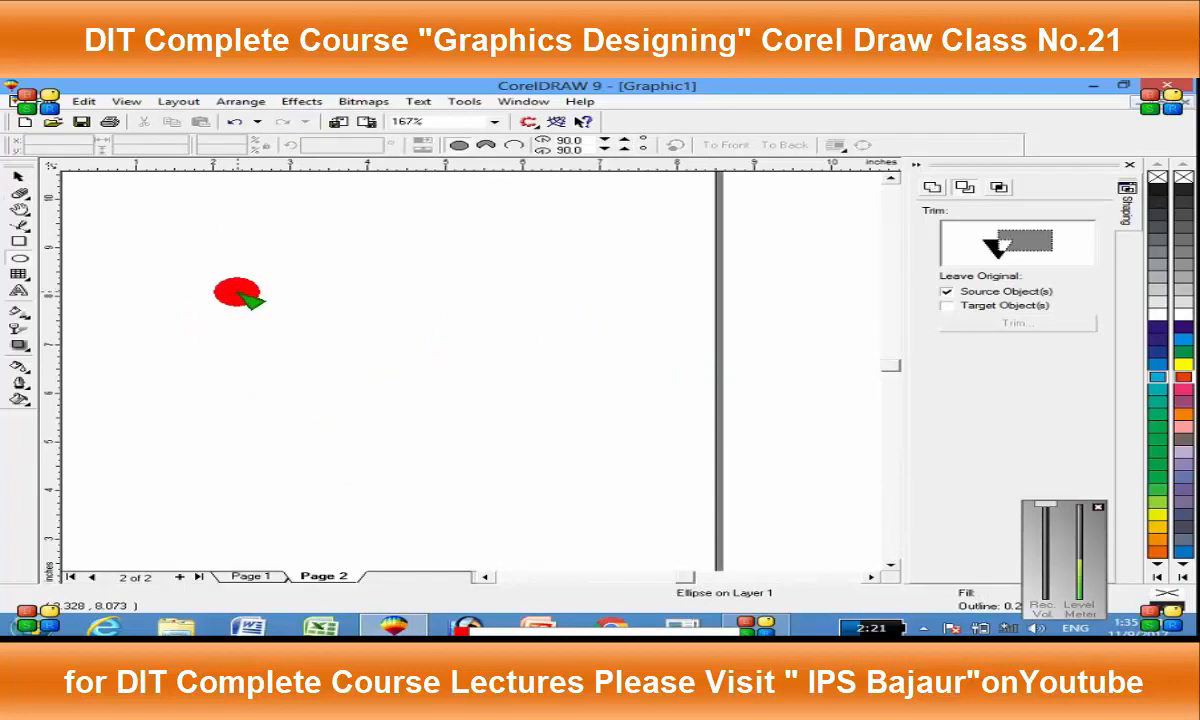
pyautogui.press('F6')
pyautogui.moveTo(236, 290); pyautogui.dragTo(434, 380)
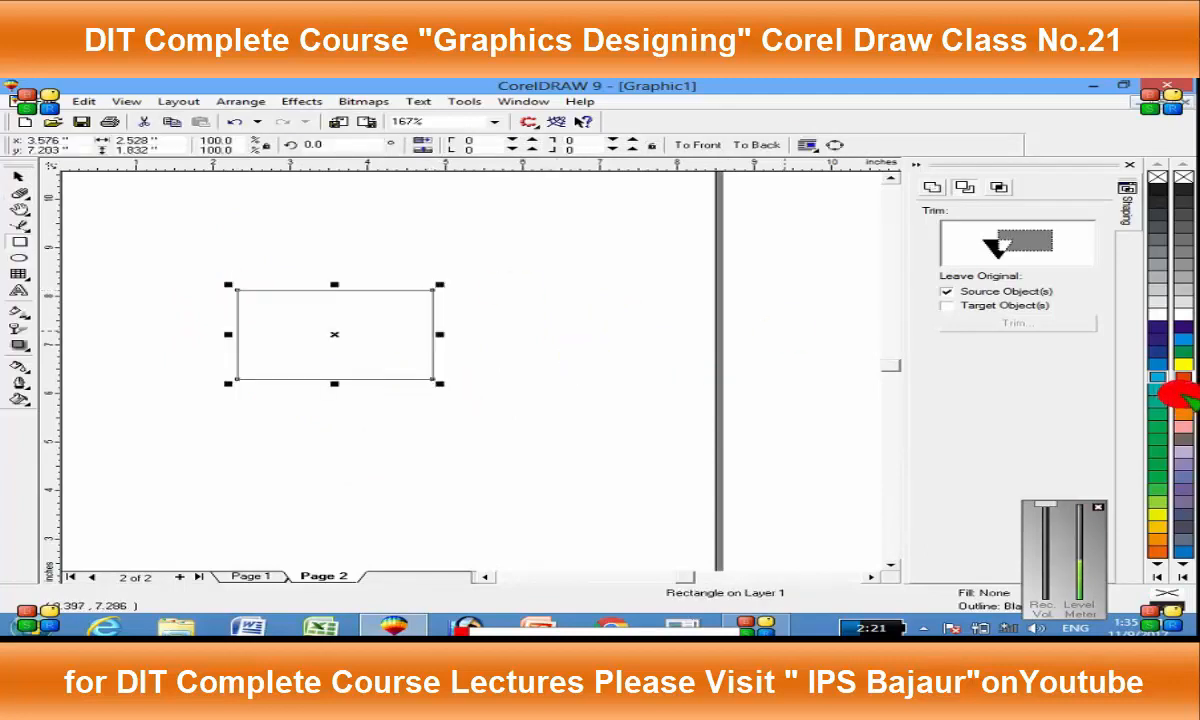
pyautogui.click(1183, 394)
pyautogui.moveTo(344, 257); pyautogui.dragTo(551, 334)
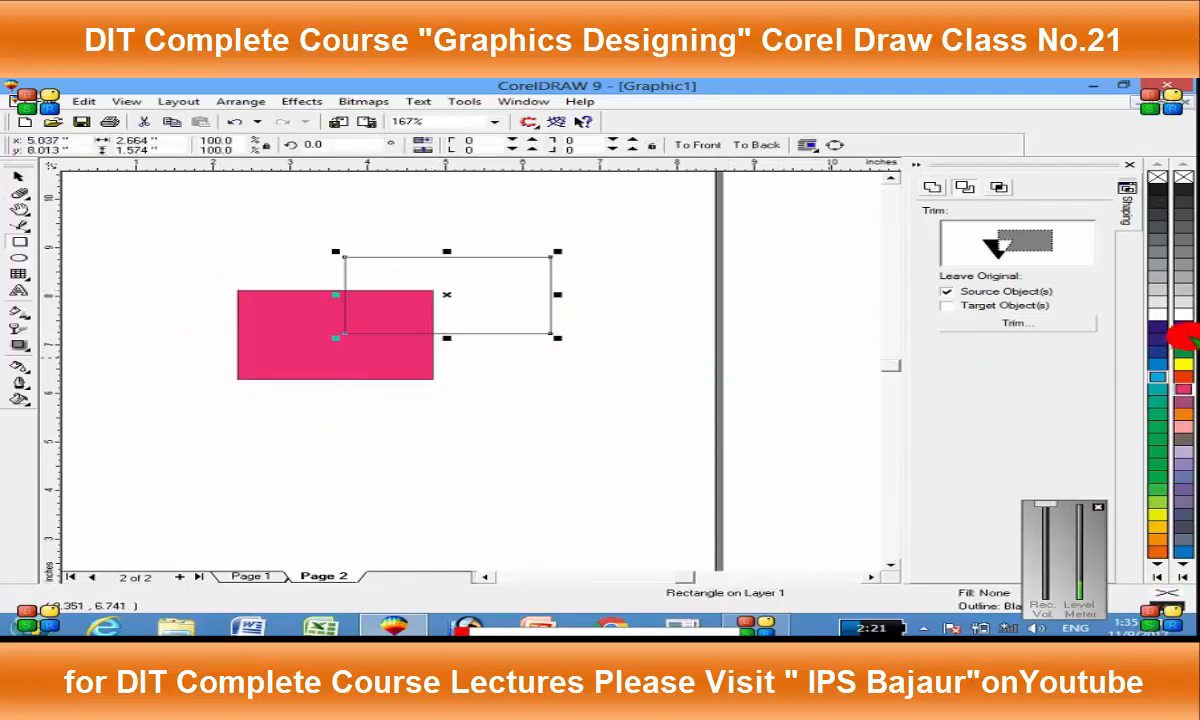
pyautogui.click(1184, 338)
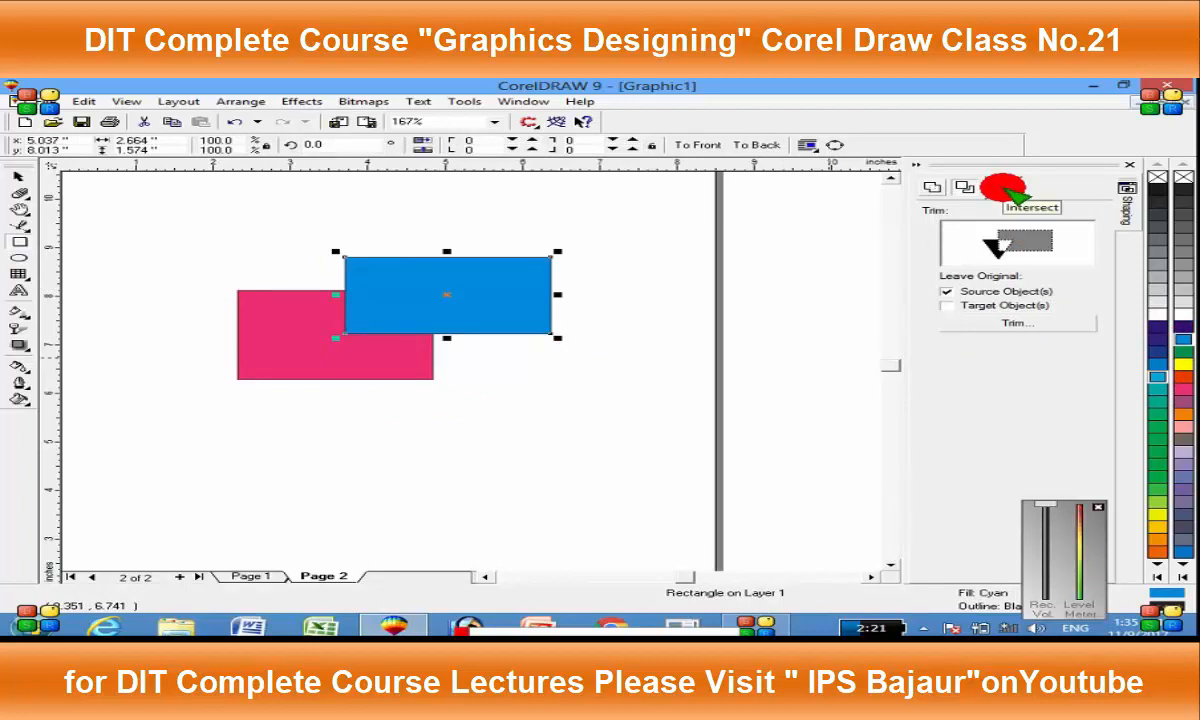
# Step: Intersect the magenta rectangle with the cyan one, leaving both the original source and target objects
pyautogui.click(998, 187)
pyautogui.click(985, 320)
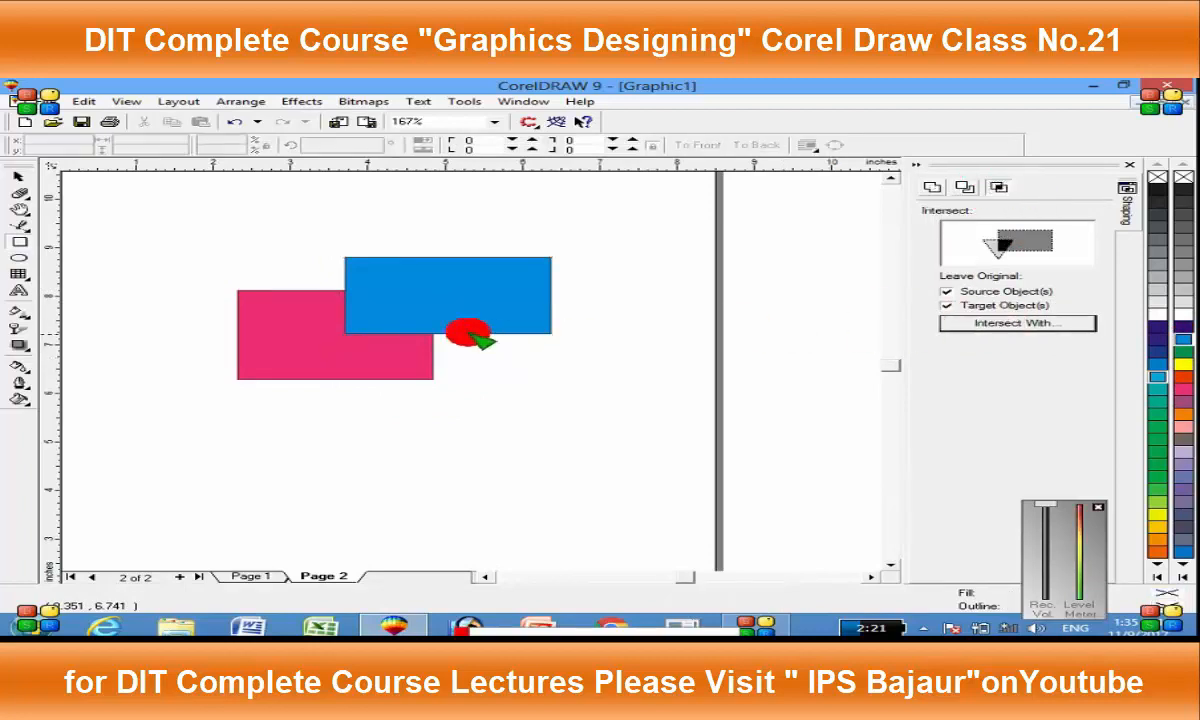
pyautogui.click(300, 328)
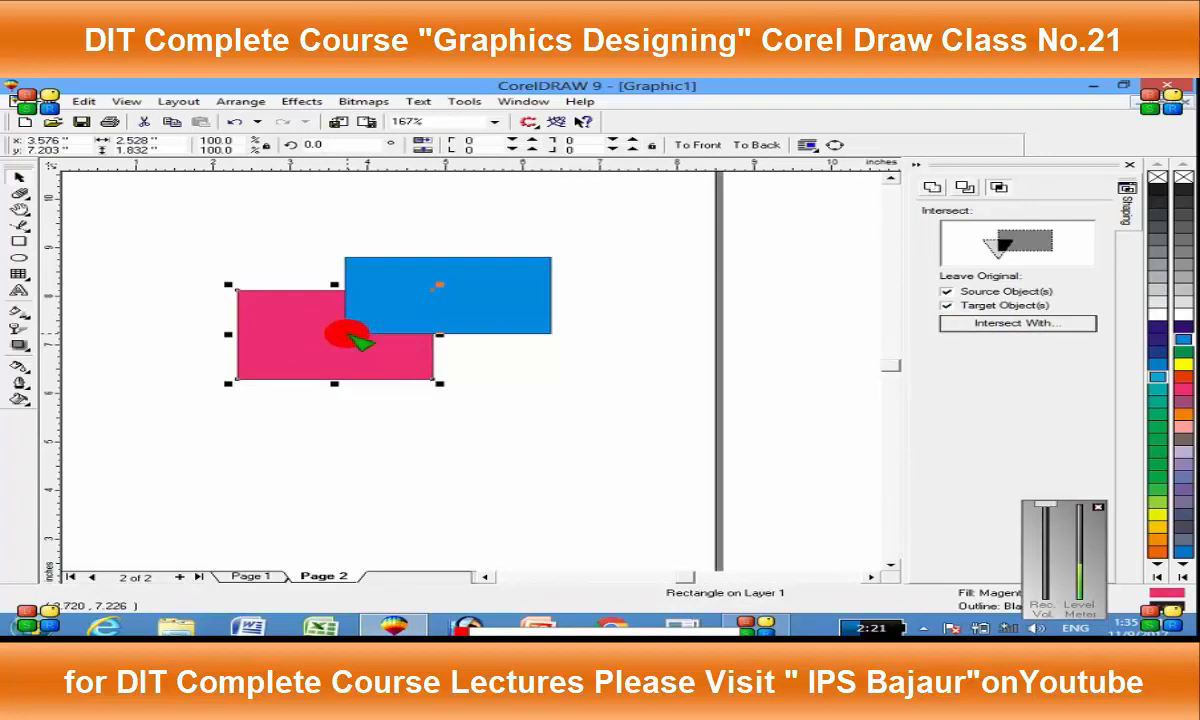
pyautogui.click(1007, 322)
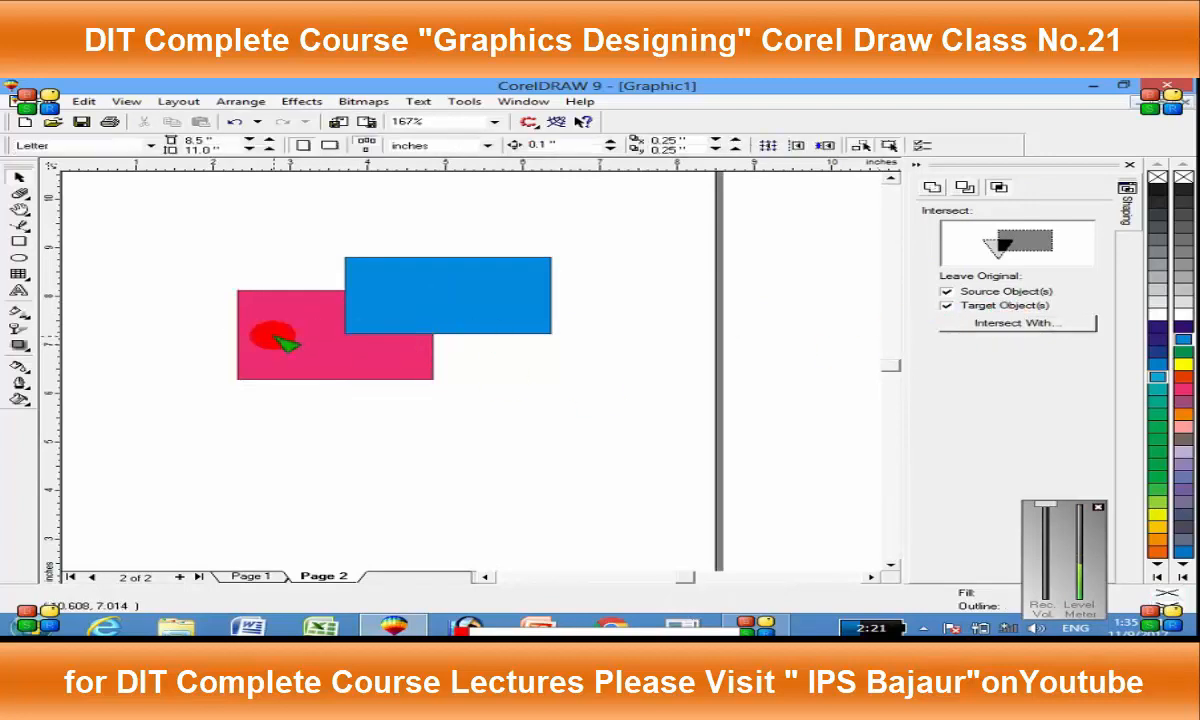
pyautogui.click(373, 315)
pyautogui.click(620, 370)
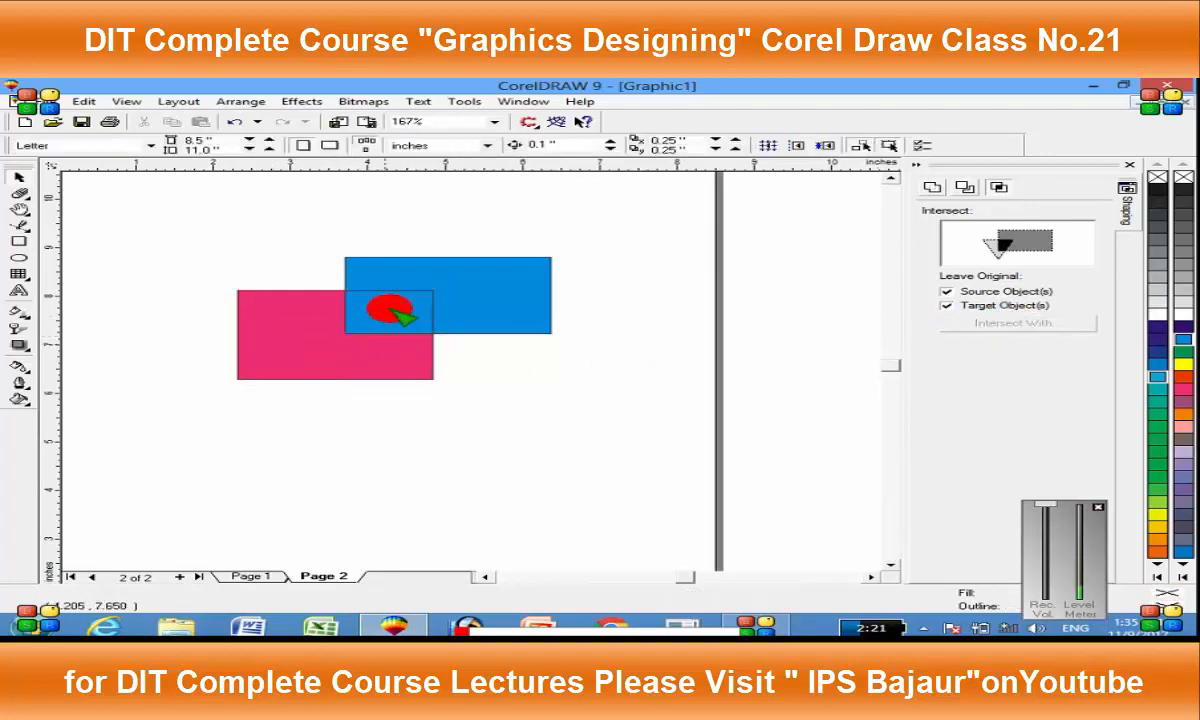
# Step: Move the magenta rectangle about 1.5 inches down and the intersection piece about 2.2 inches right and 1.5 inches down, and delete all three objects
pyautogui.moveTo(472, 284)
pyautogui.mouseDown()
pyautogui.moveTo(510, 274)
pyautogui.moveTo(472, 298)
pyautogui.moveTo(705, 280)
pyautogui.moveTo(544, 276)
pyautogui.moveTo(493, 306)
pyautogui.moveTo(465, 301)
pyautogui.mouseUp()
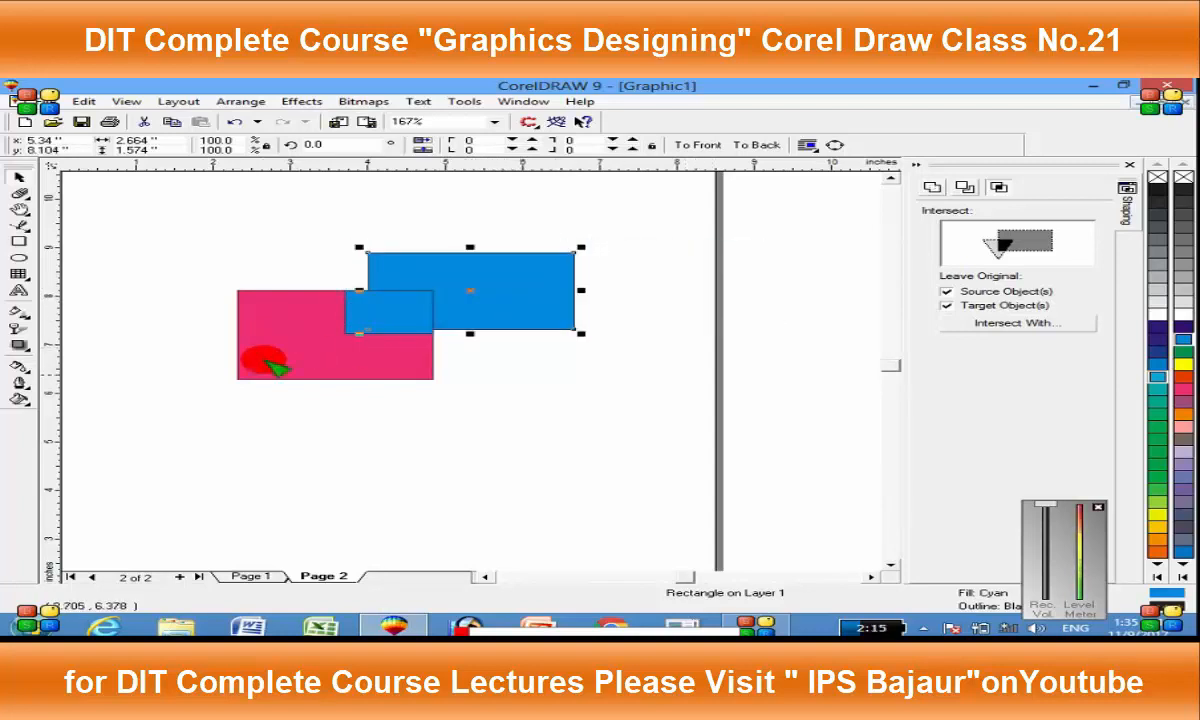
pyautogui.moveTo(354, 377); pyautogui.dragTo(352, 448)
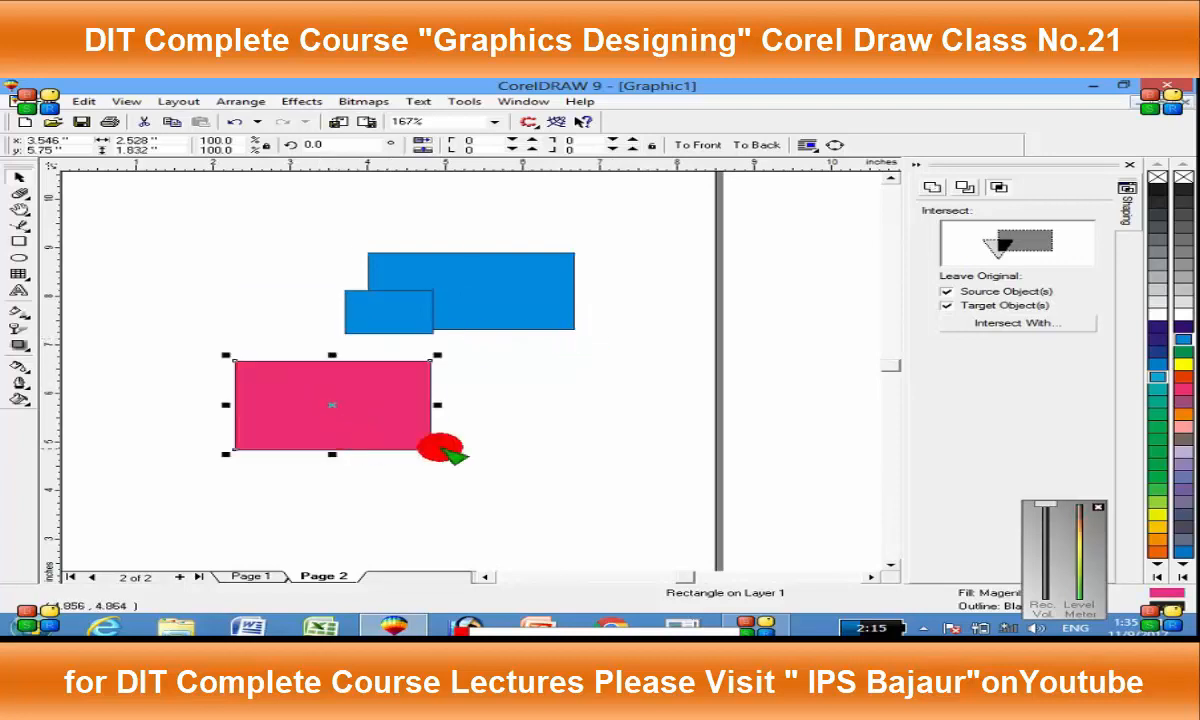
pyautogui.moveTo(383, 312); pyautogui.dragTo(560, 395)
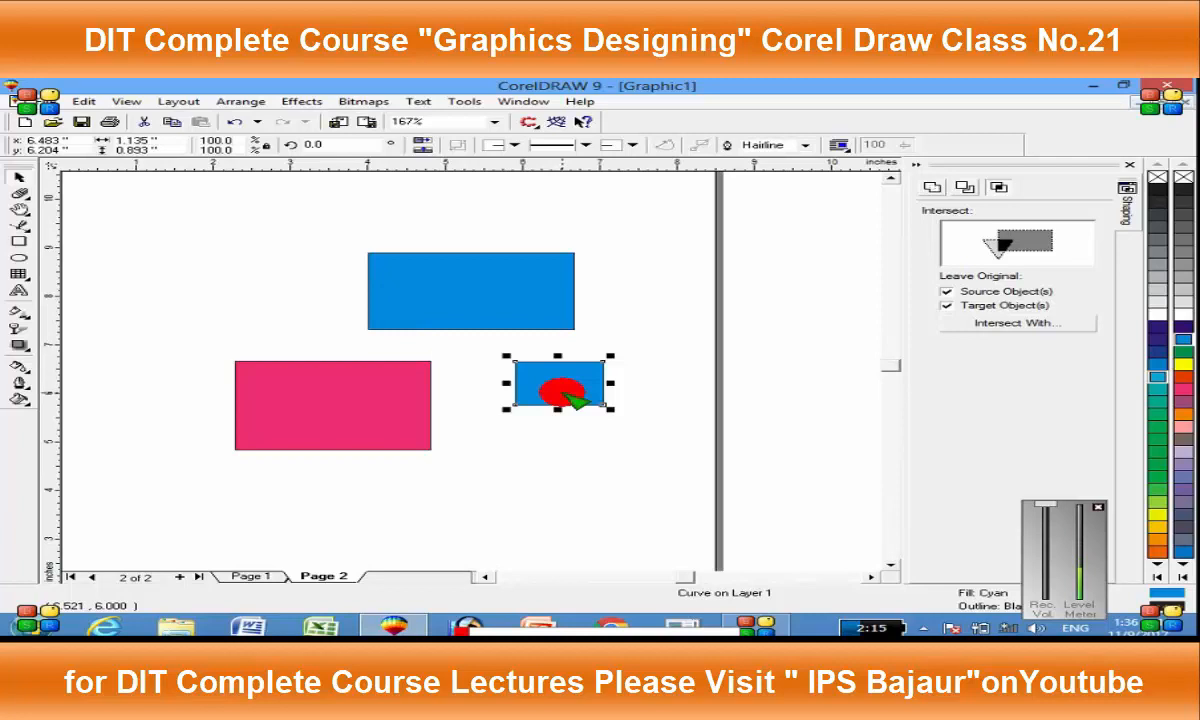
pyautogui.hotkey('ctrl', 'a')
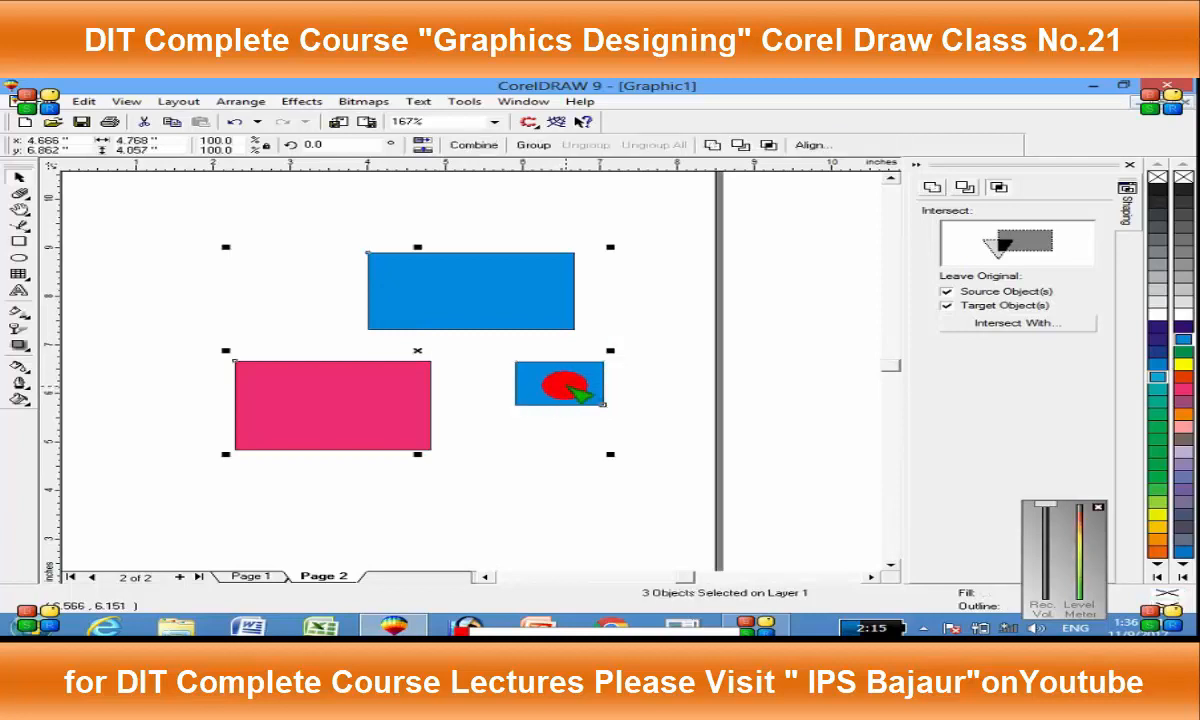
pyautogui.press('Delete')
pyautogui.click(240, 101)
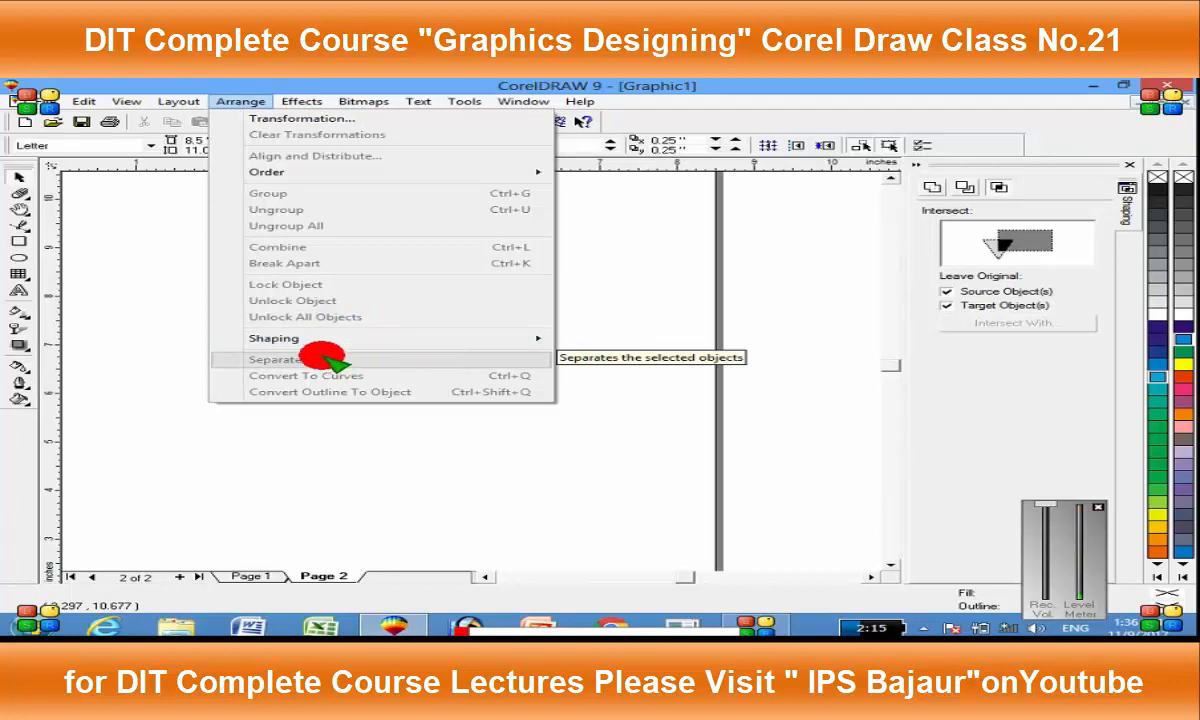
pyautogui.click(490, 420)
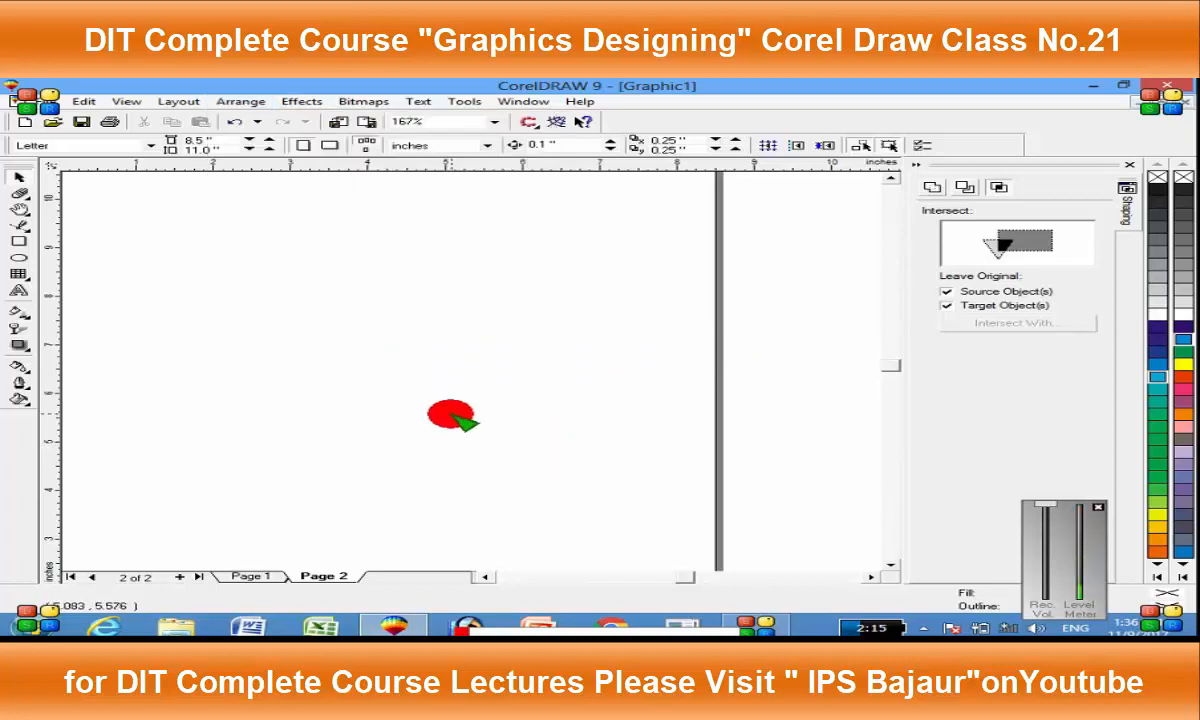
pyautogui.moveTo(455, 405); pyautogui.dragTo(281, 340)
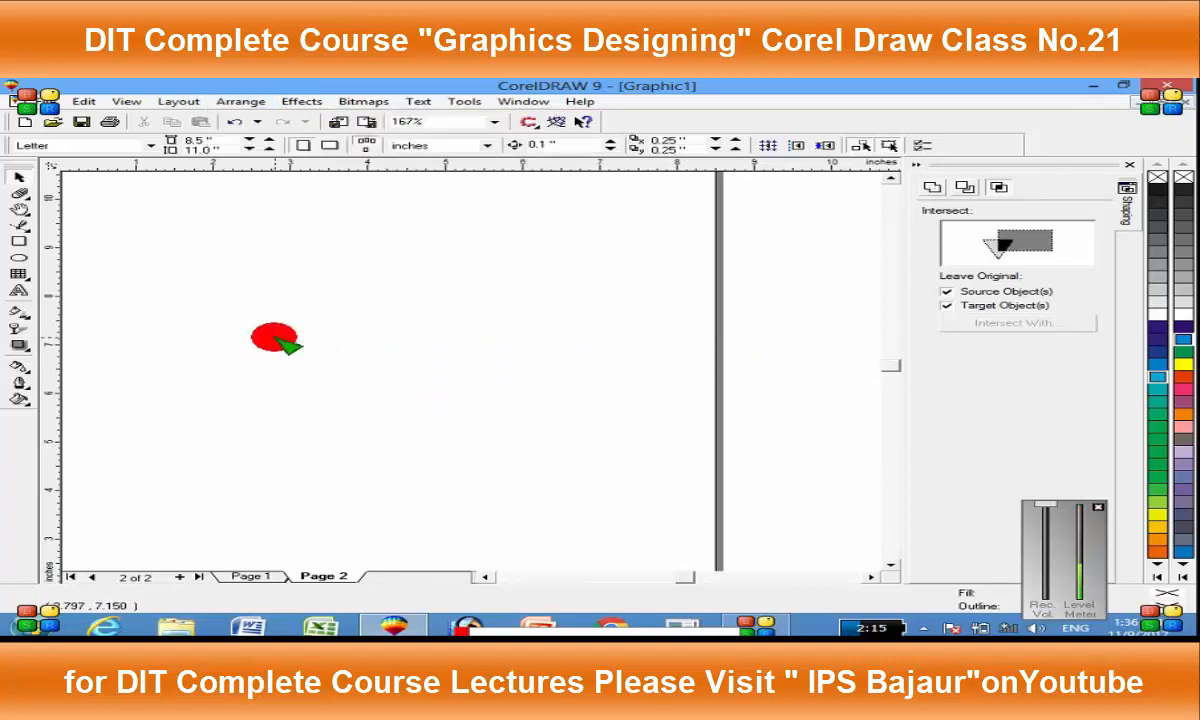
# Step: Draw a cyan rectangle about 3.3 by 3.0 inches and a red one about 4.1 by 2.8 inches overlapping its upper right corner
pyautogui.press('F7')
pyautogui.press('F8')
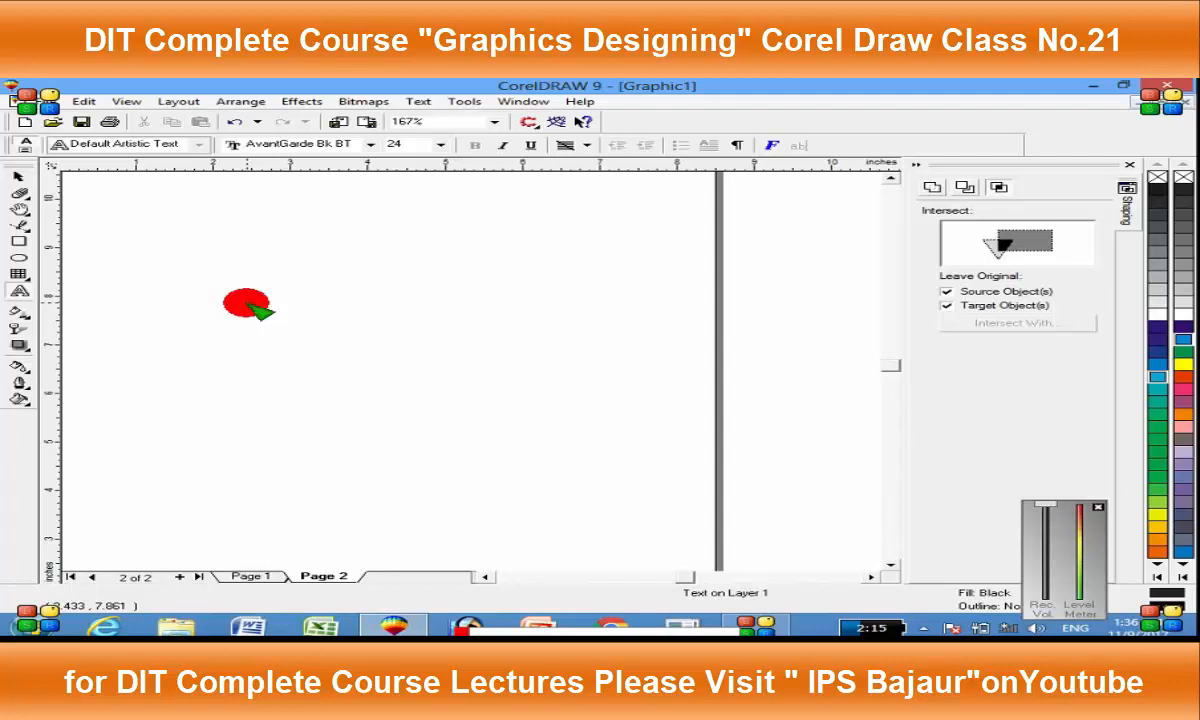
pyautogui.press('F6')
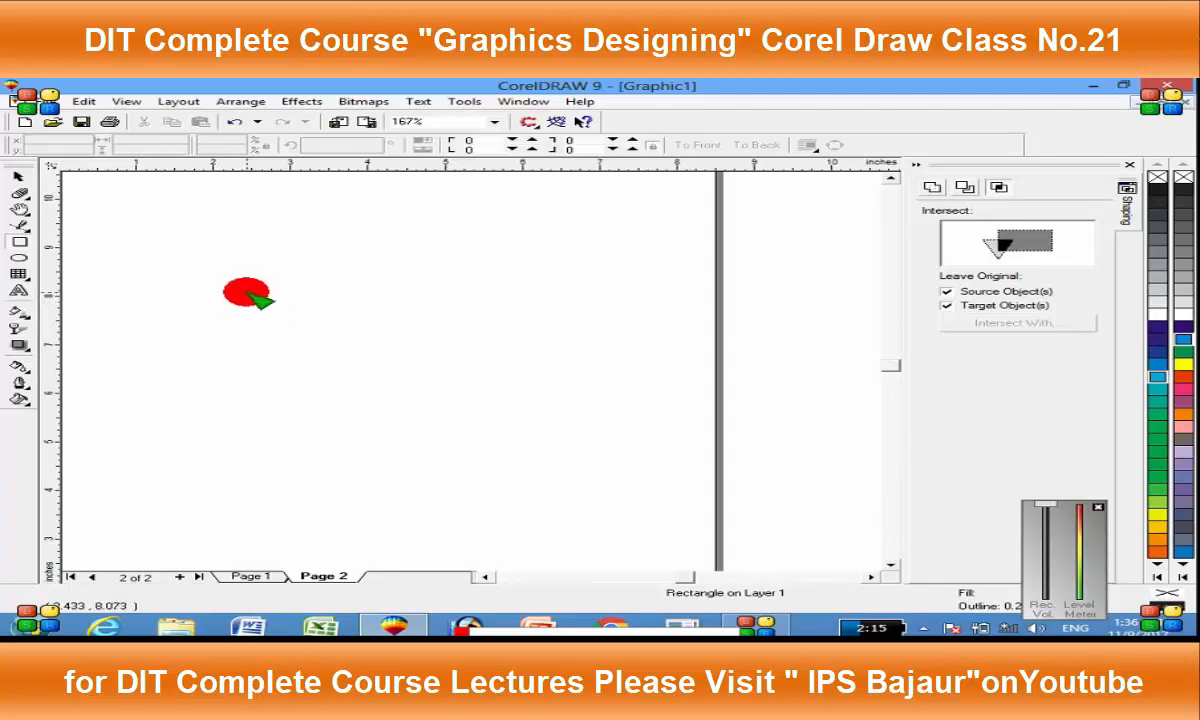
pyautogui.moveTo(246, 291); pyautogui.dragTo(499, 438)
pyautogui.click(1183, 343)
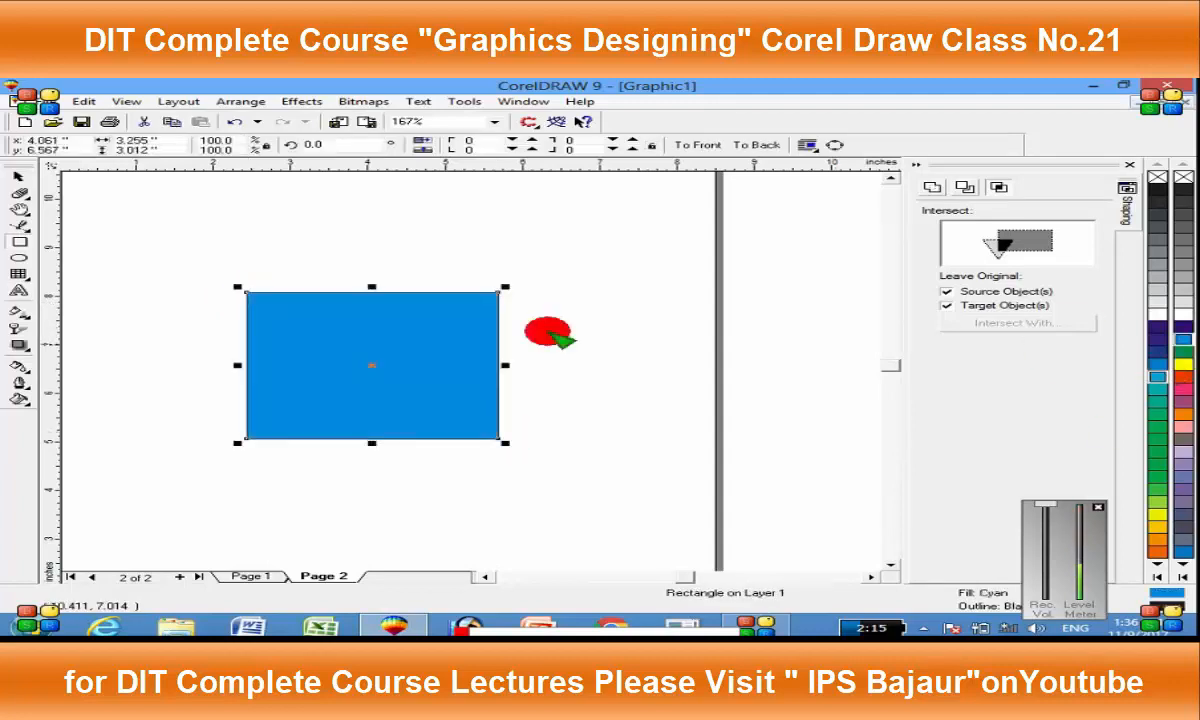
pyautogui.moveTo(345, 260); pyautogui.dragTo(659, 398)
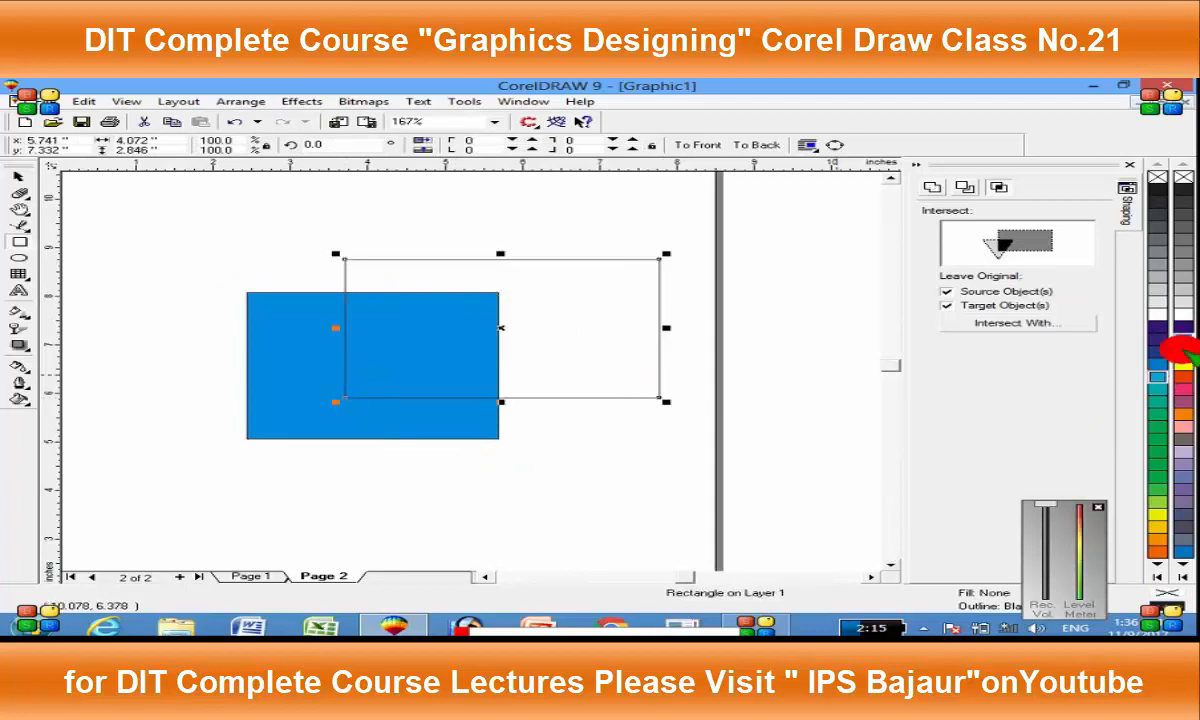
pyautogui.click(1183, 372)
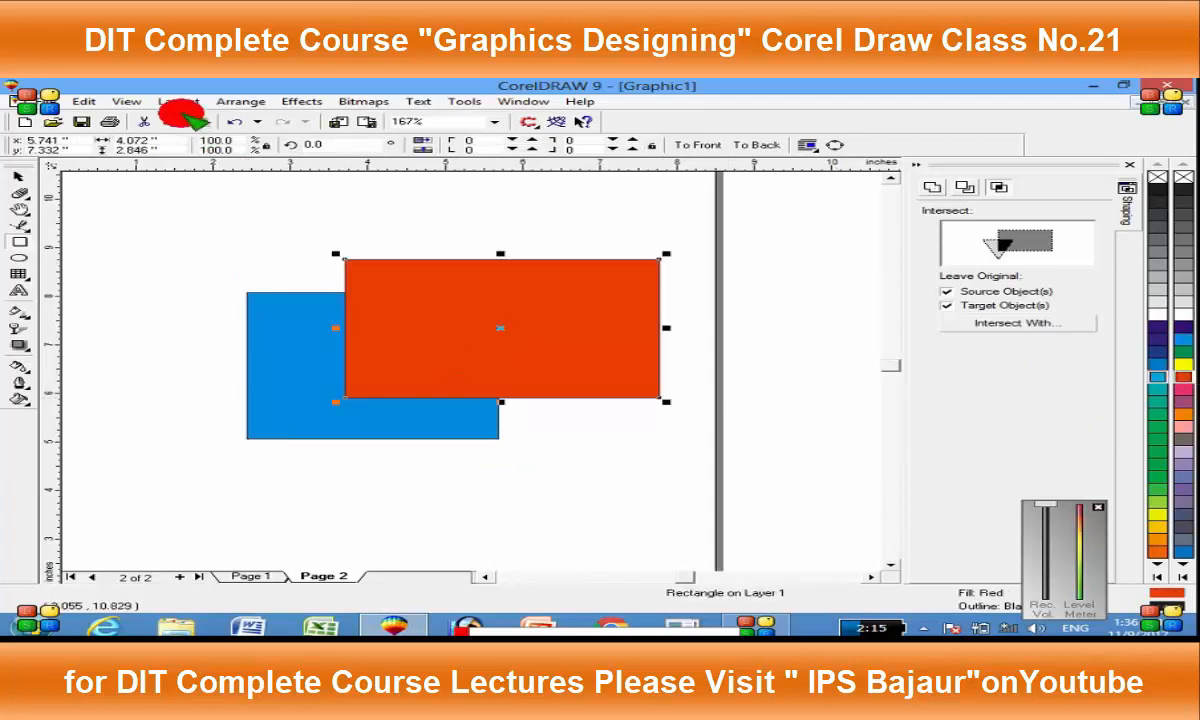
# Step: Combine the cyan and red rectangles into one shape
pyautogui.moveTo(55, 209); pyautogui.dragTo(593, 367)
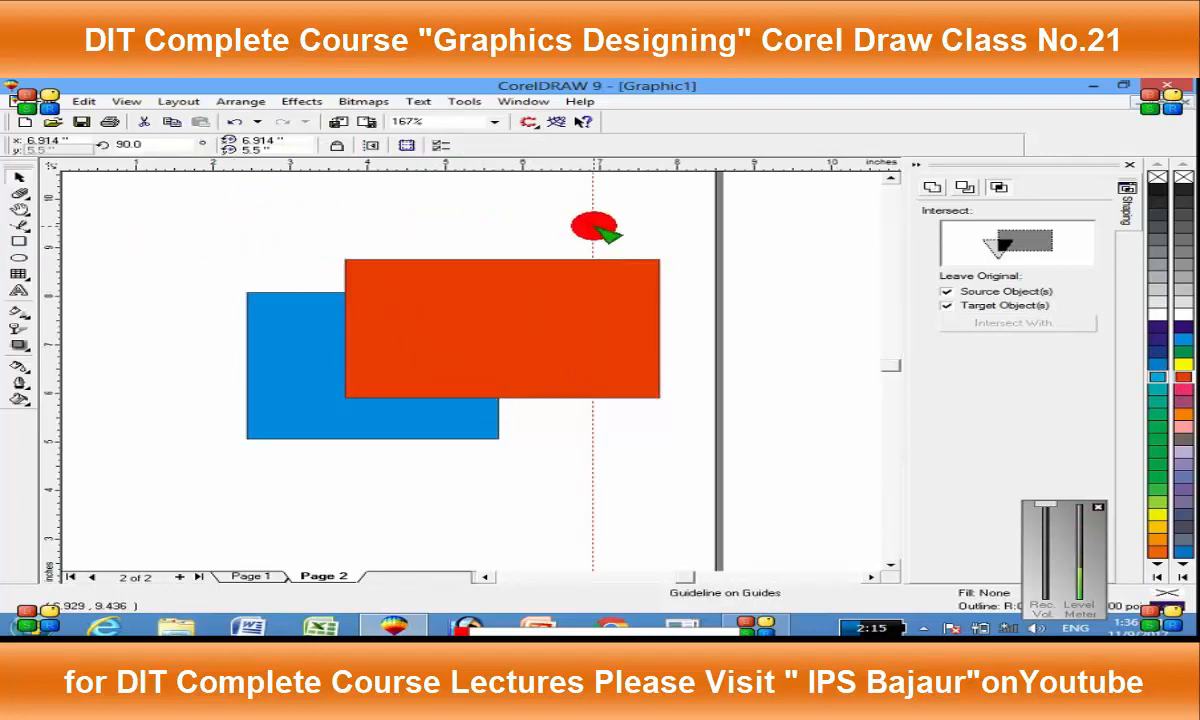
pyautogui.moveTo(594, 228); pyautogui.dragTo(59, 236)
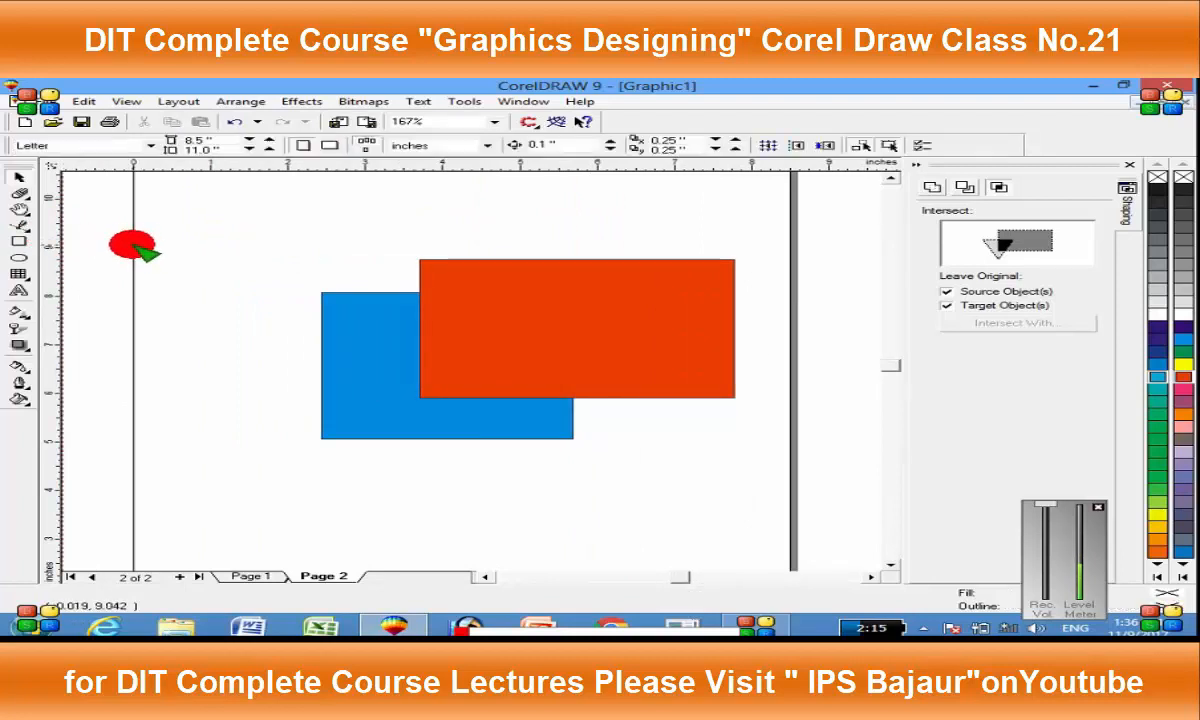
pyautogui.moveTo(243, 236); pyautogui.dragTo(792, 460)
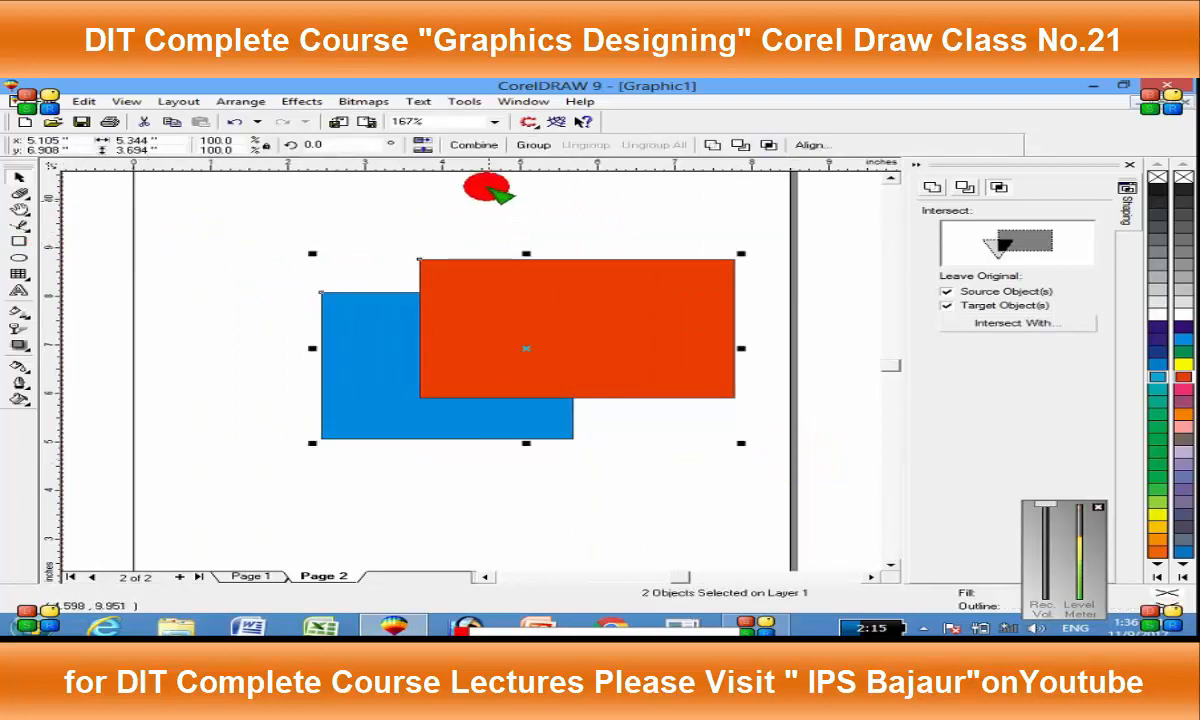
pyautogui.click(474, 146)
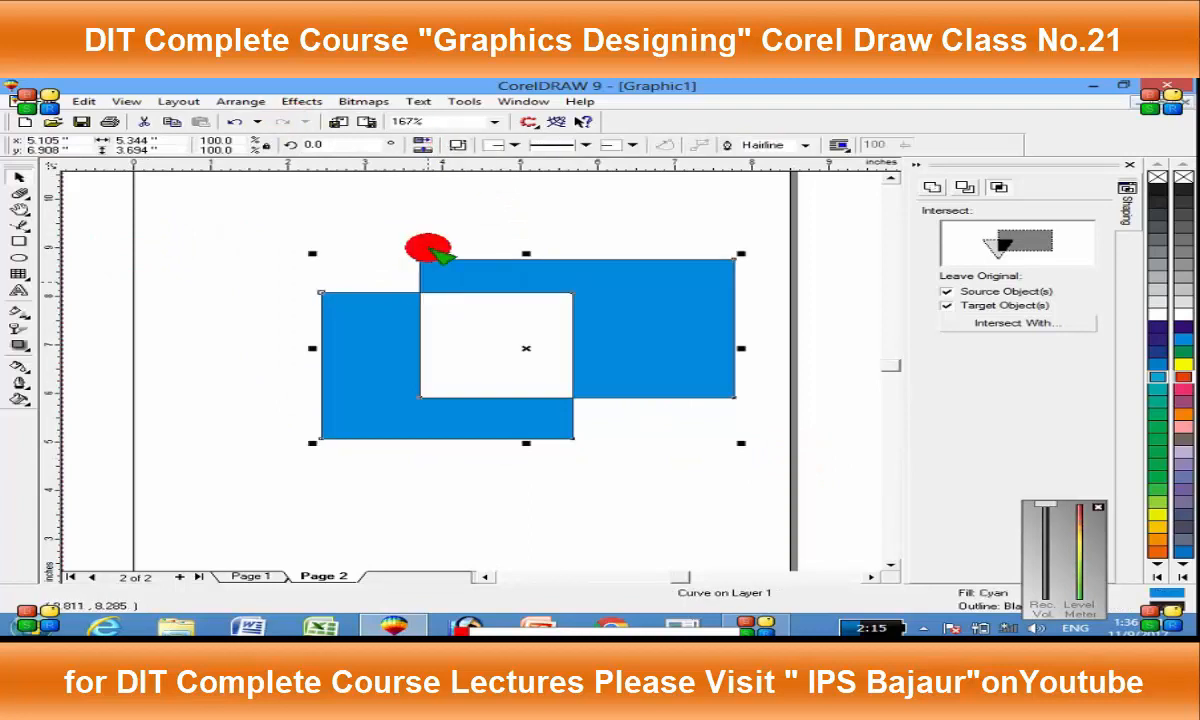
pyautogui.click(252, 104)
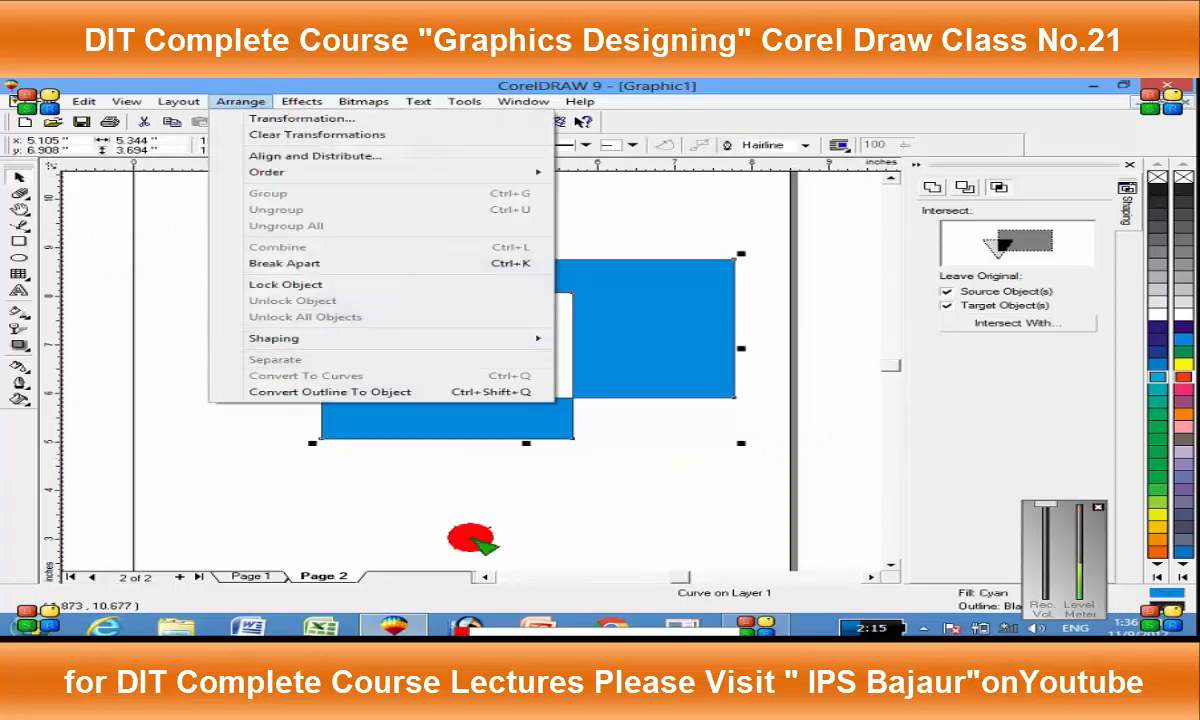
pyautogui.click(450, 510)
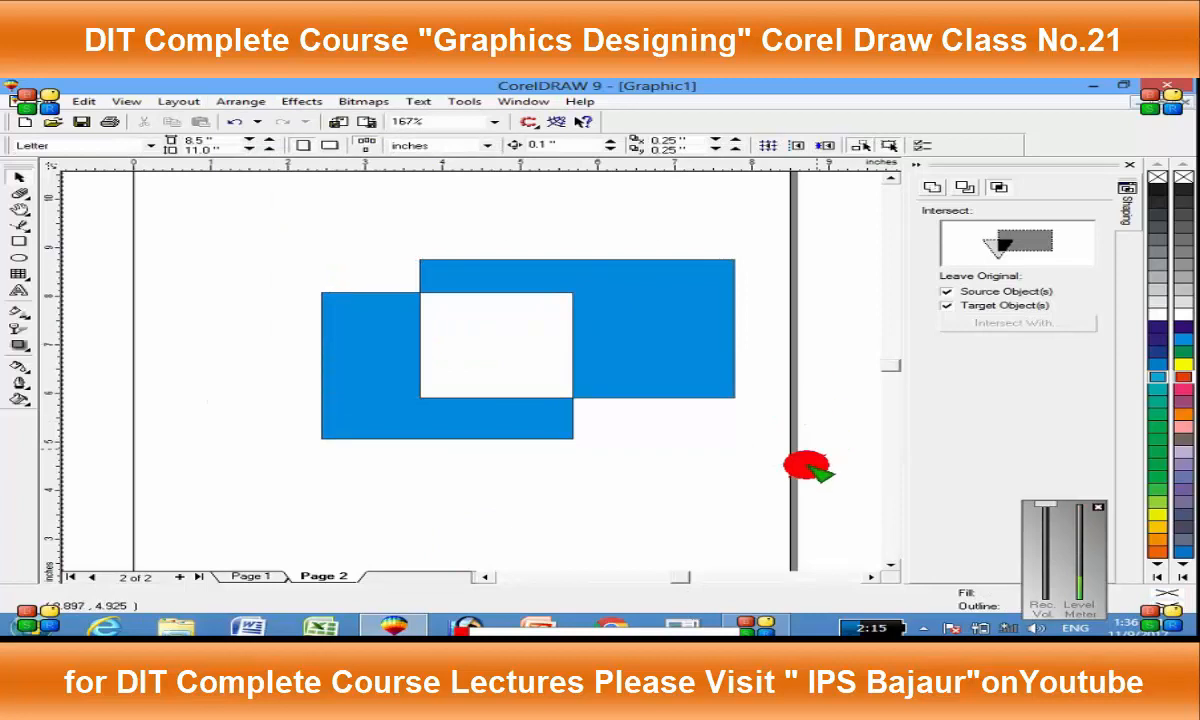
# Step: Break the combined cyan shape apart into its two rectangles
pyautogui.moveTo(800, 468); pyautogui.dragTo(270, 225)
pyautogui.click(241, 101)
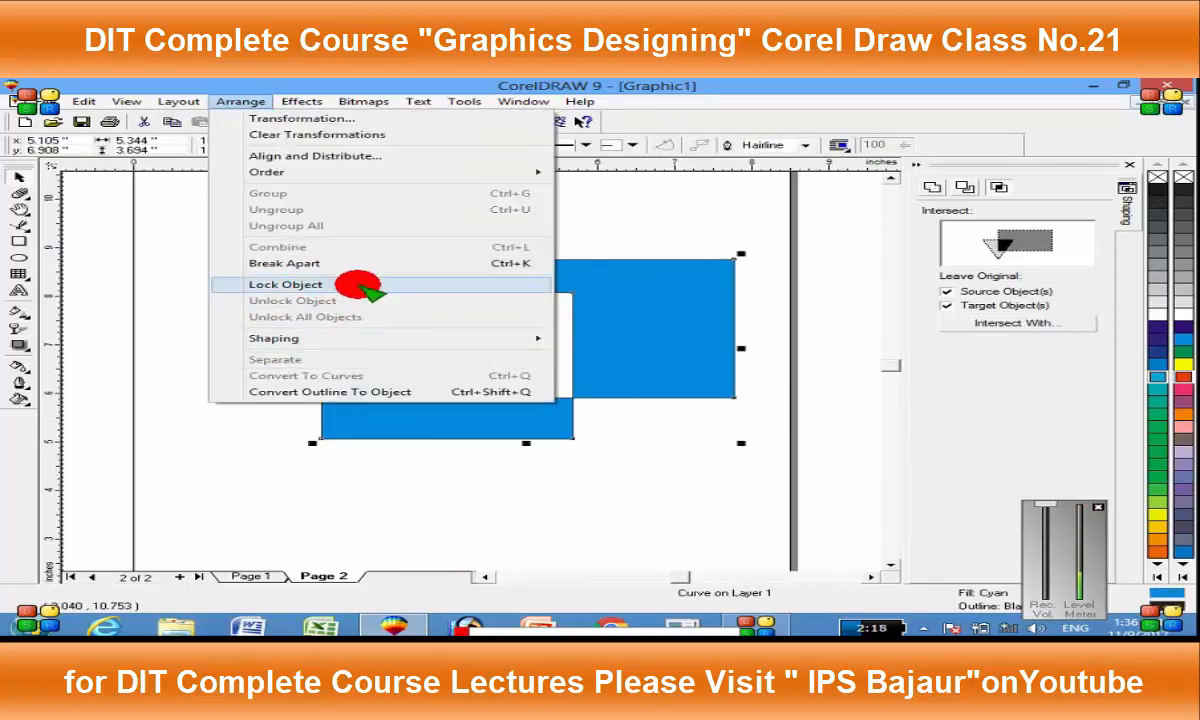
pyautogui.click(335, 263)
pyautogui.click(289, 303)
# Step: Move the smaller rectangle about 1.3 inches left and the larger one about 0.5 inches right, and delete both
pyautogui.moveTo(357, 330); pyautogui.dragTo(308, 327)
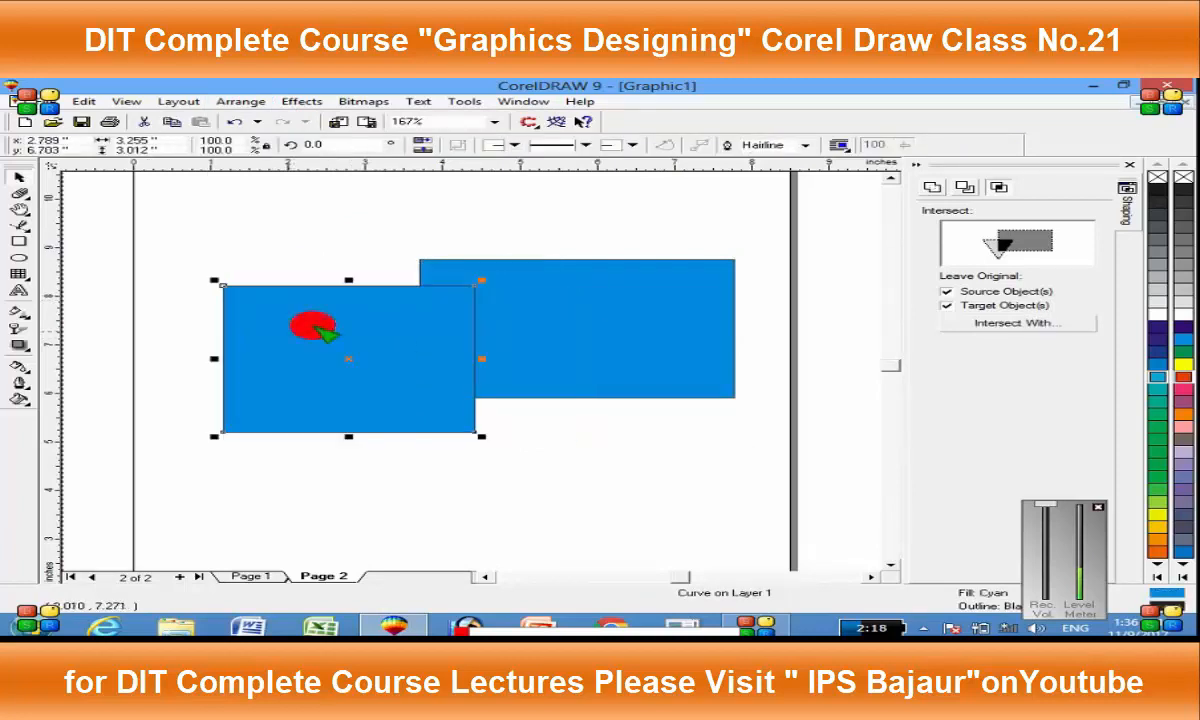
pyautogui.moveTo(576, 295); pyautogui.dragTo(445, 330)
pyautogui.click(380, 327)
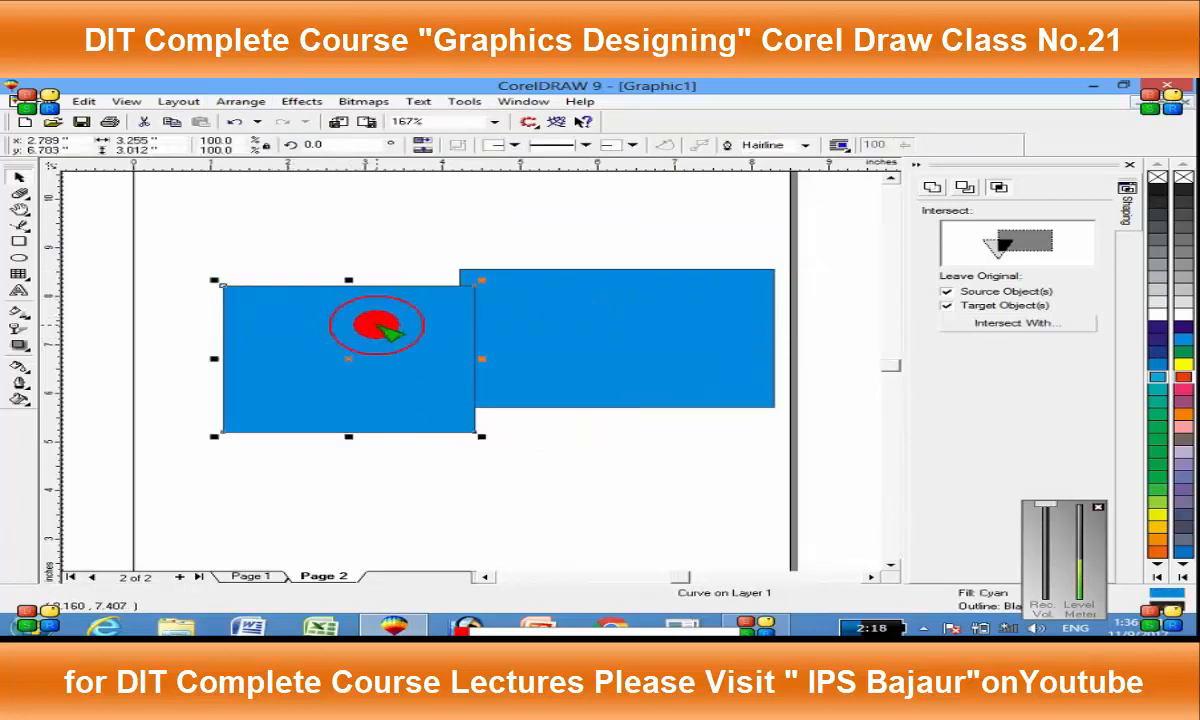
pyautogui.press('Delete')
pyautogui.click(469, 295)
pyautogui.press('Delete')
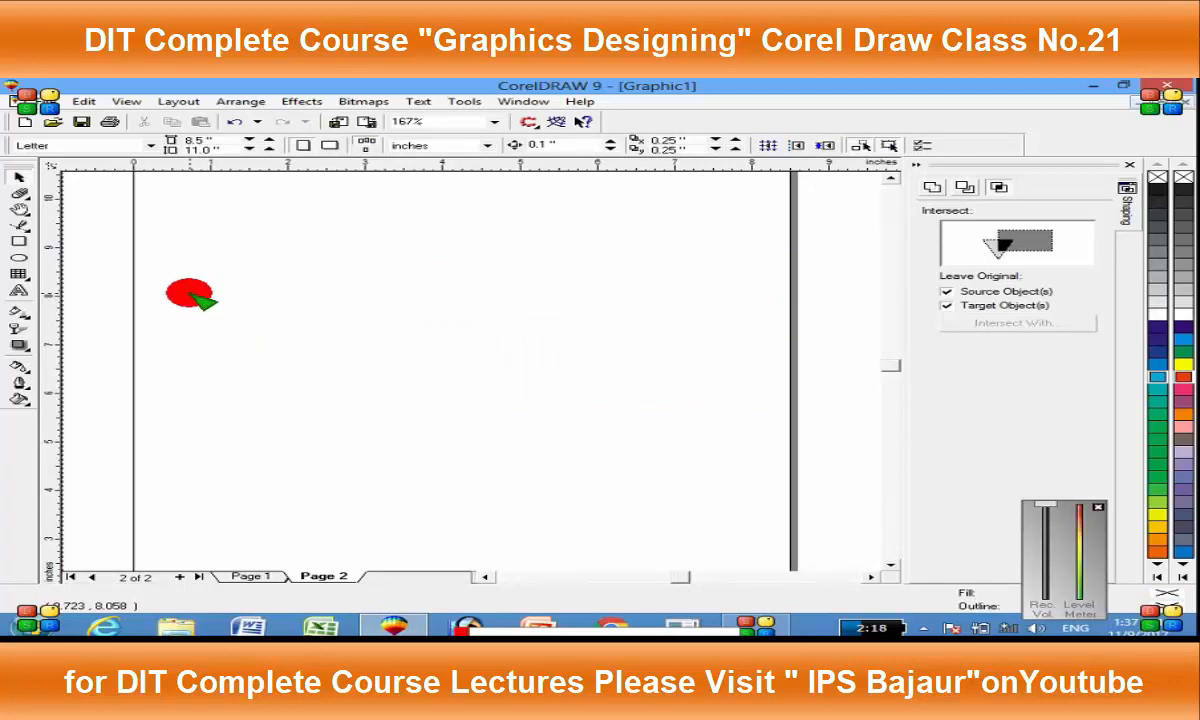
# Step: Draw an unfilled ellipse about 3.8 inches wide and 4.2 inches high on the page
pyautogui.press('F8')
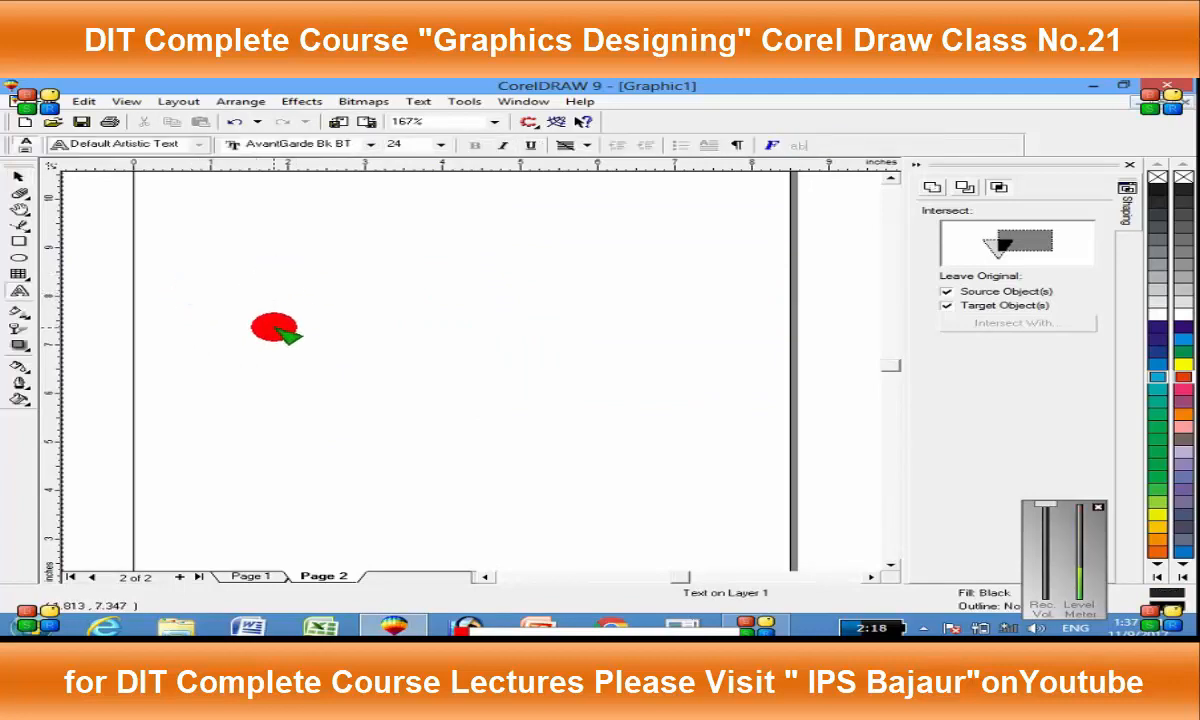
pyautogui.press('F7')
pyautogui.moveTo(222, 250); pyautogui.dragTo(528, 465)
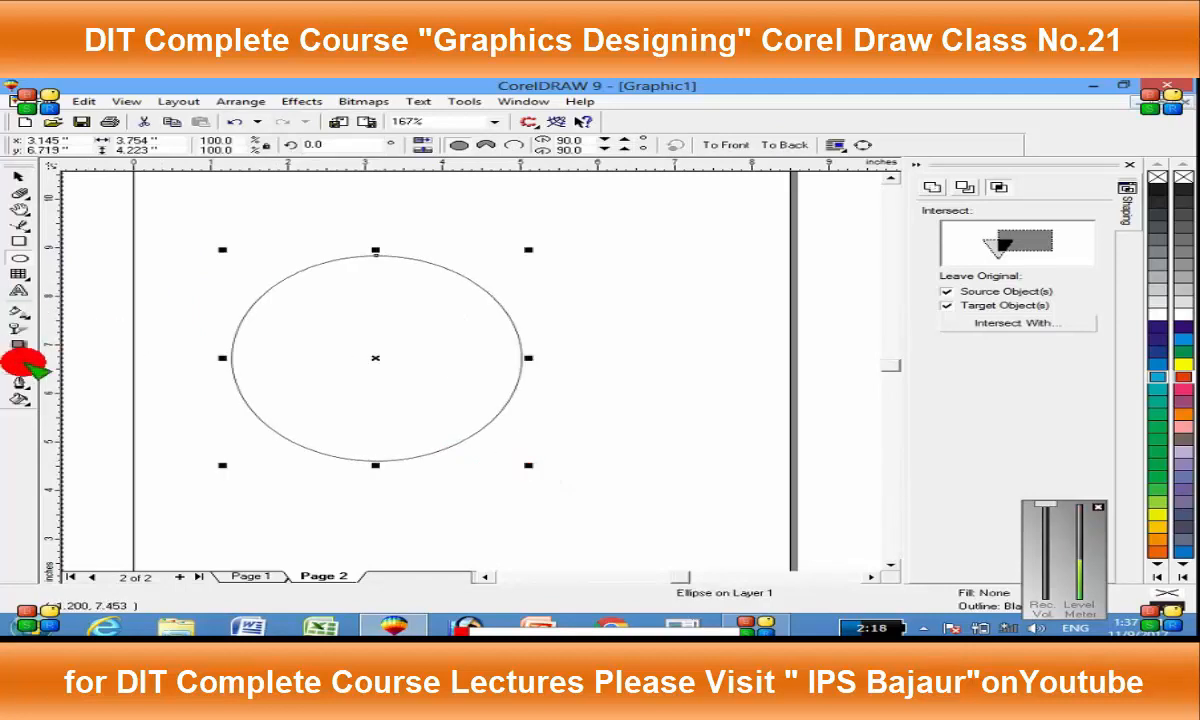
# Step: Add the artistic text "Xzsdfgh aerhy weh wer6u" along the upper edge of the ellipse
pyautogui.click(17, 290)
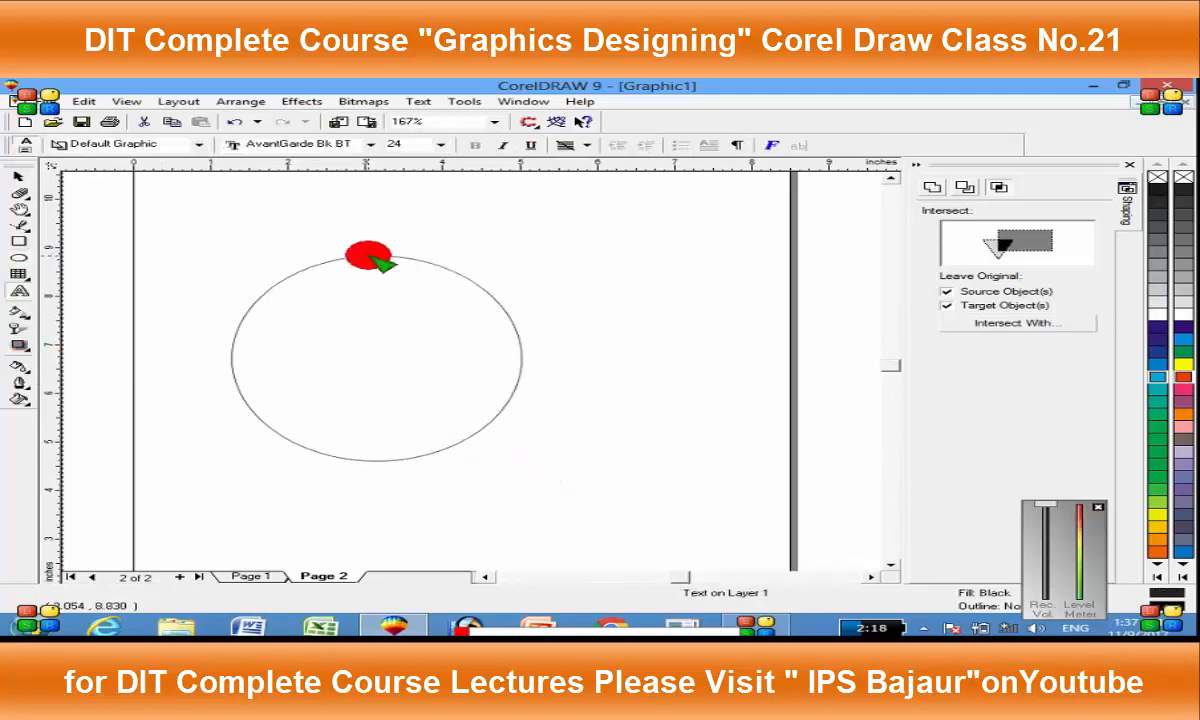
pyautogui.click(378, 256)
pyautogui.write('Xzsdfgh aer')
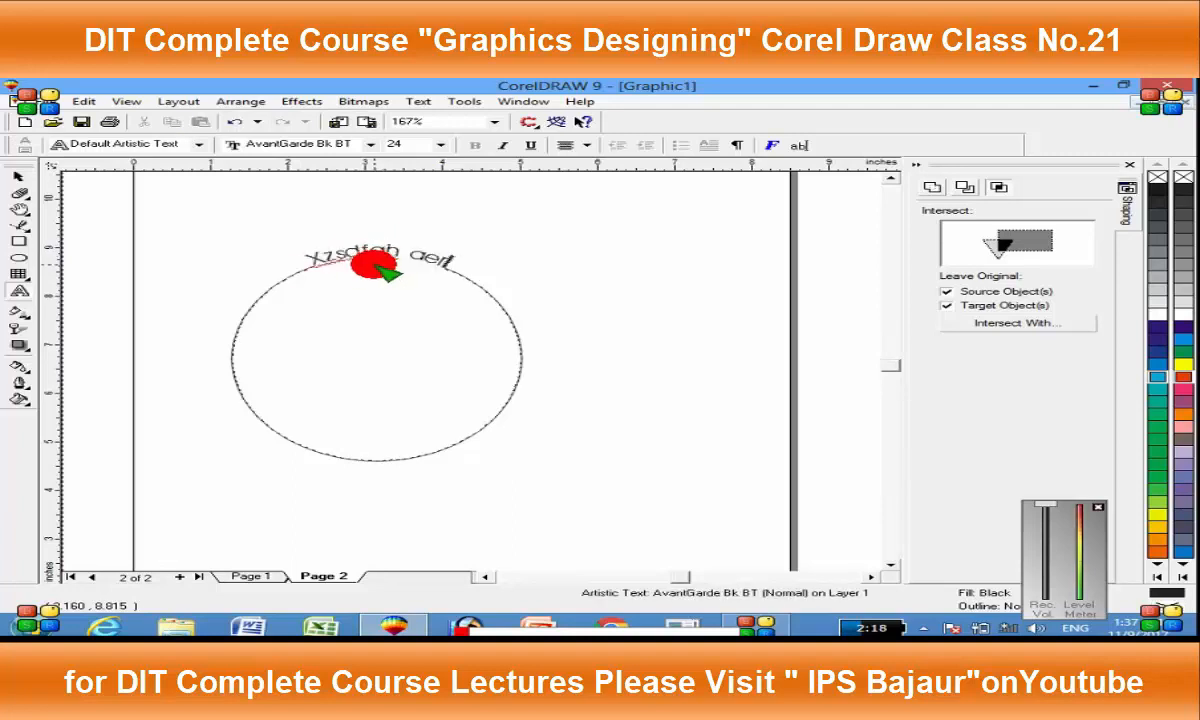
pyautogui.write('hy weh wer6u')
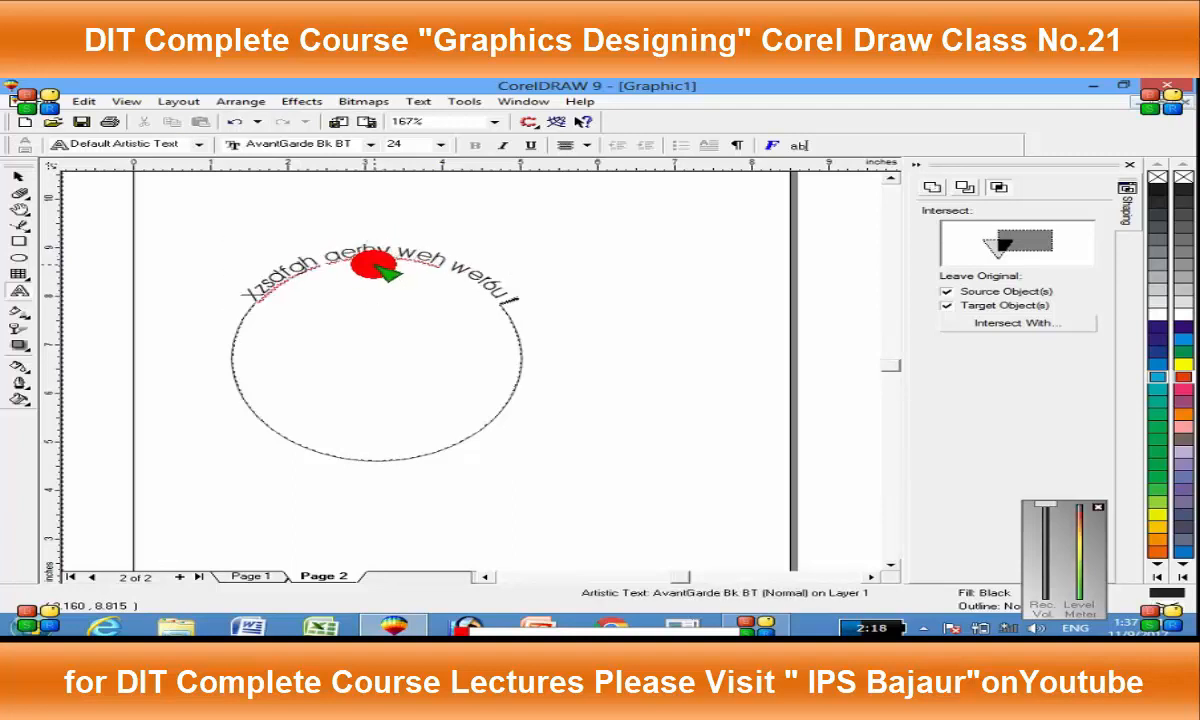
pyautogui.hotkey('ctrl', 'space')
pyautogui.click(232, 101)
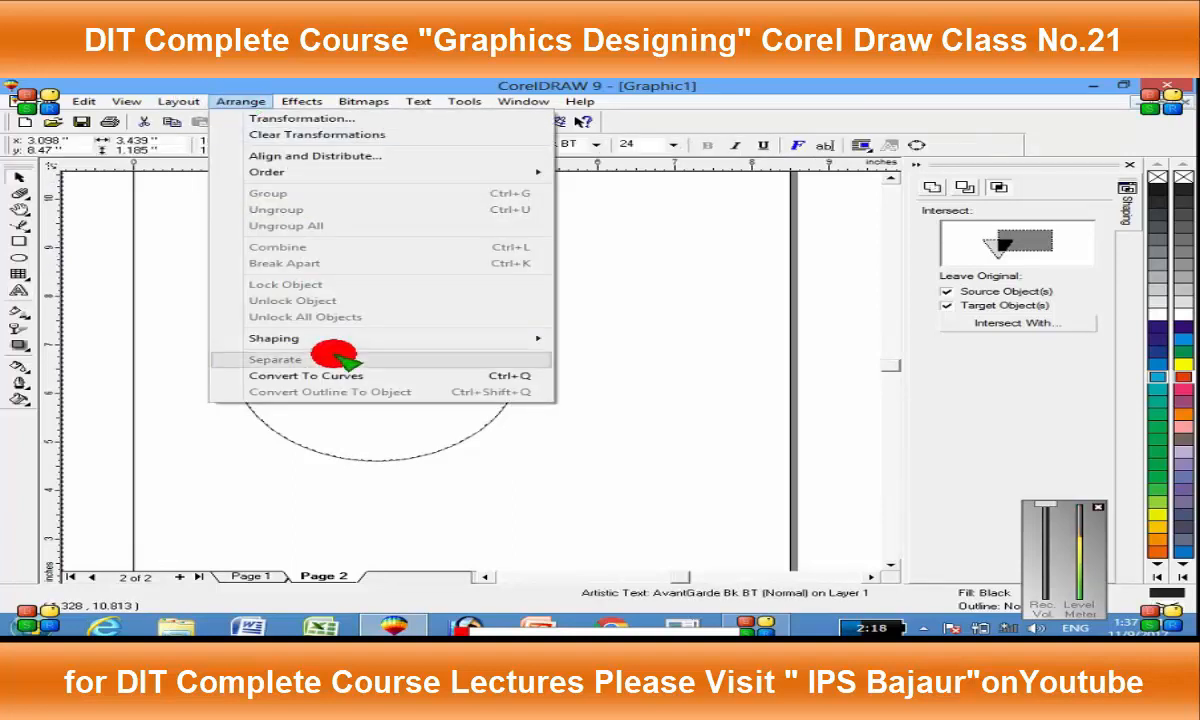
pyautogui.click(510, 368)
pyautogui.click(519, 364)
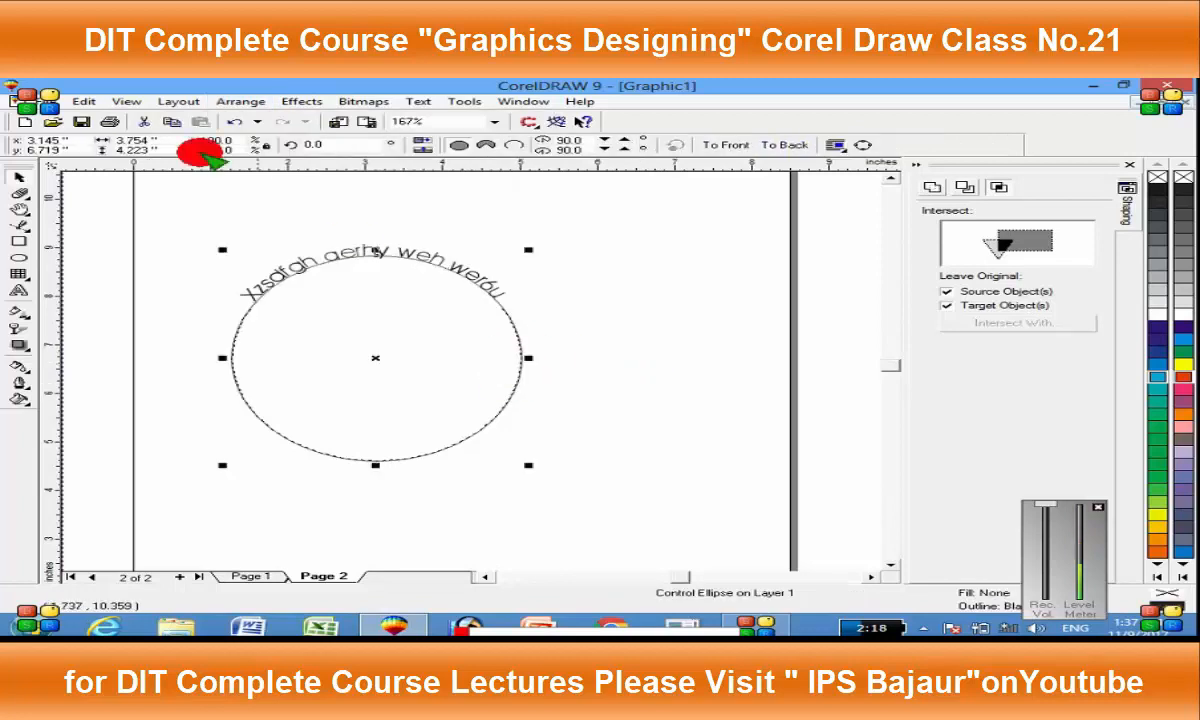
pyautogui.click(236, 101)
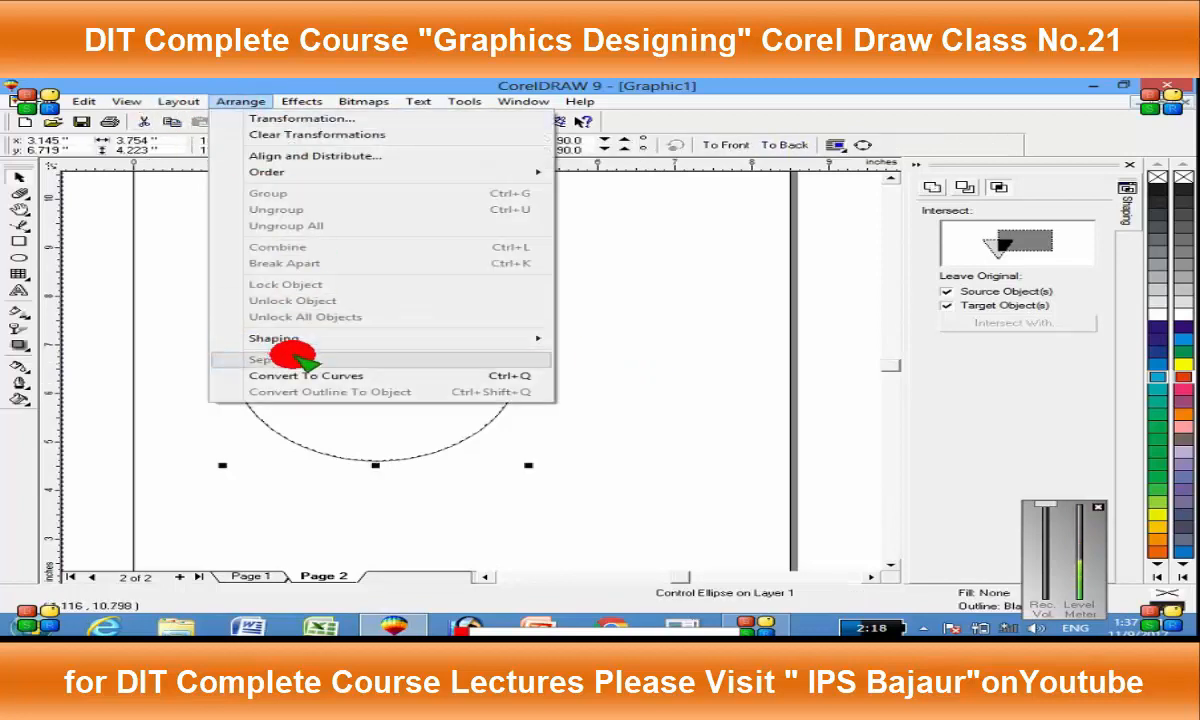
pyautogui.click(616, 327)
pyautogui.doubleClick(407, 252)
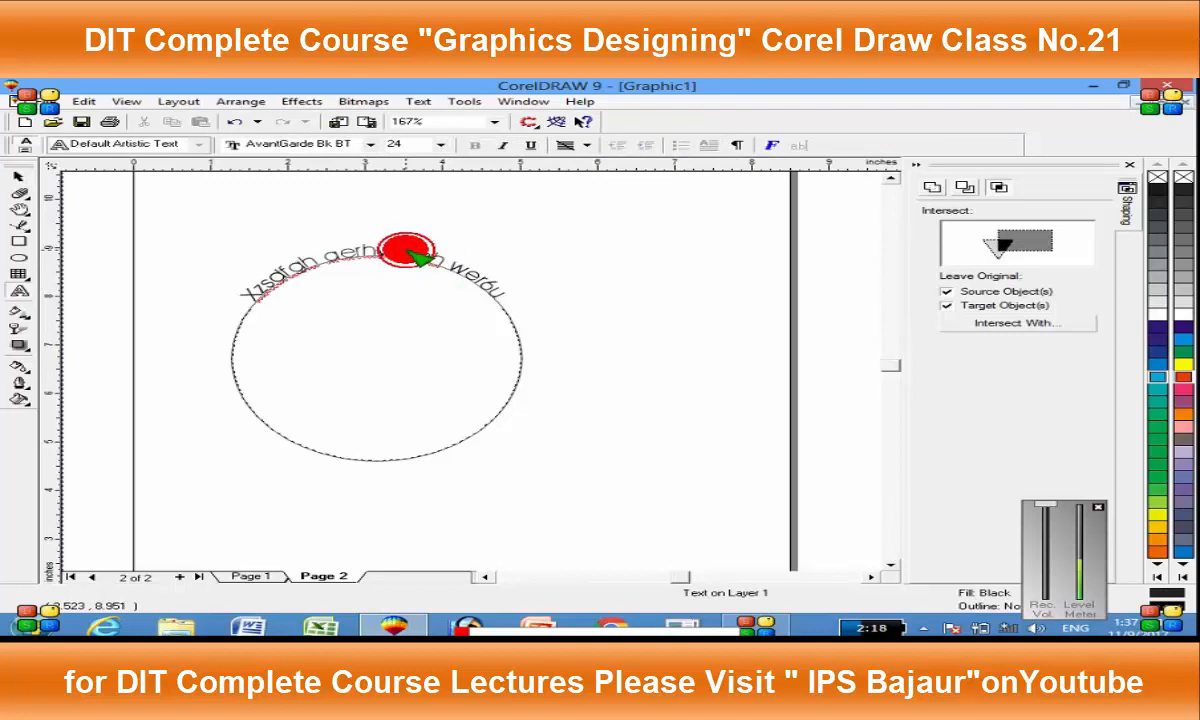
pyautogui.click(240, 101)
pyautogui.click(624, 358)
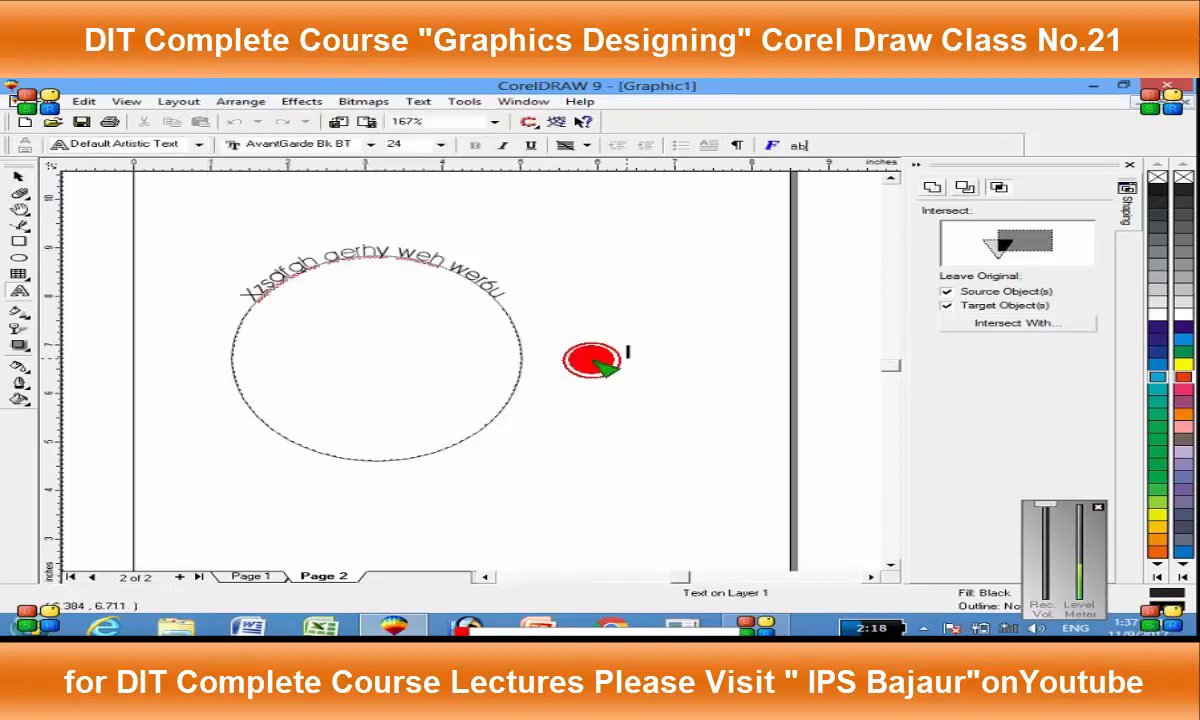
pyautogui.hotkey('ctrl', 'space')
# Step: Select the curved text on the ellipse and separate it from its path
pyautogui.click(420, 256)
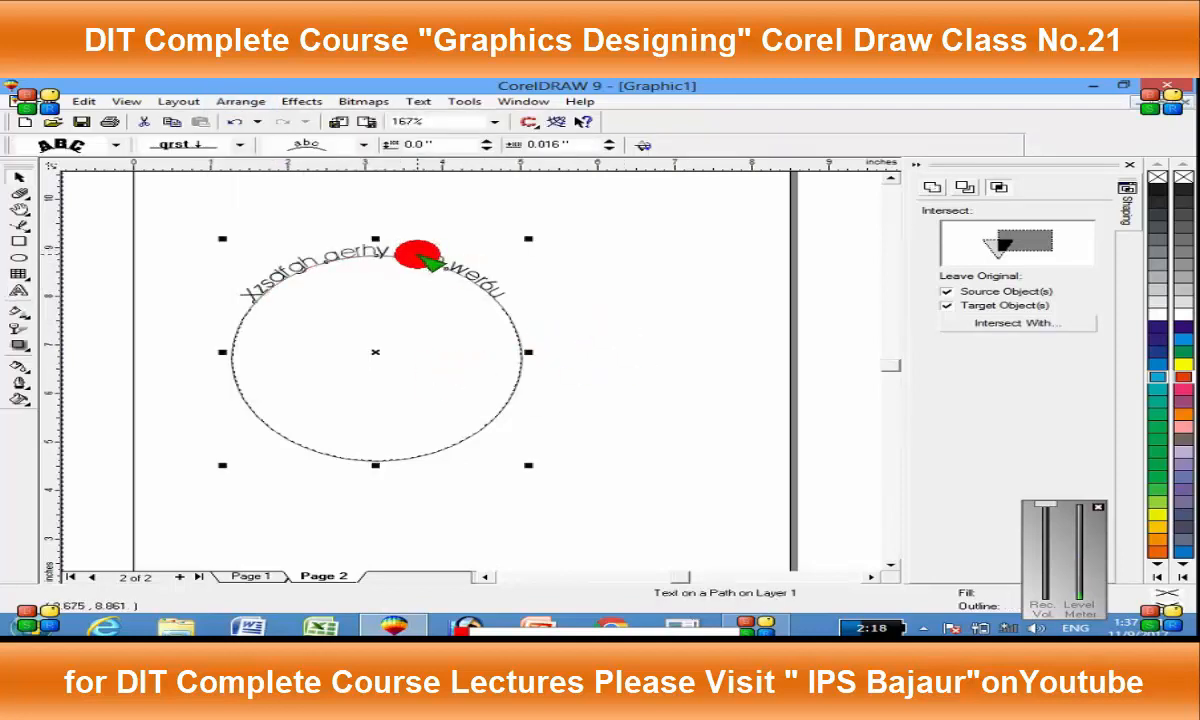
pyautogui.click(238, 101)
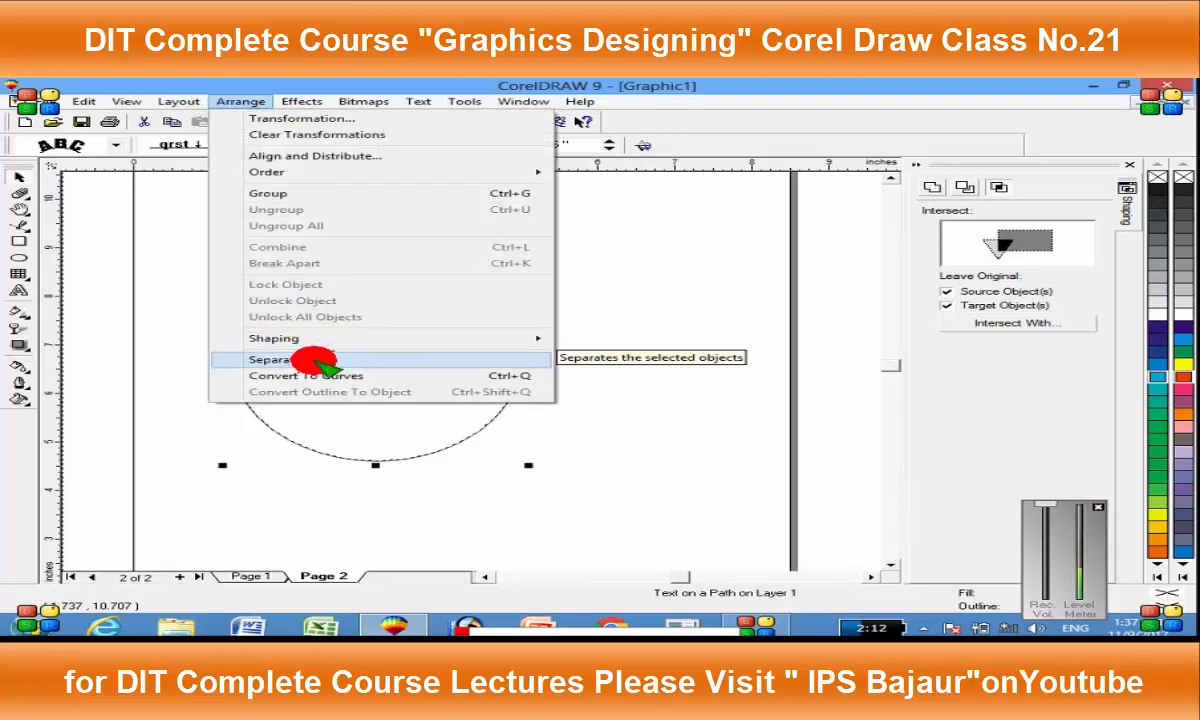
pyautogui.click(672, 292)
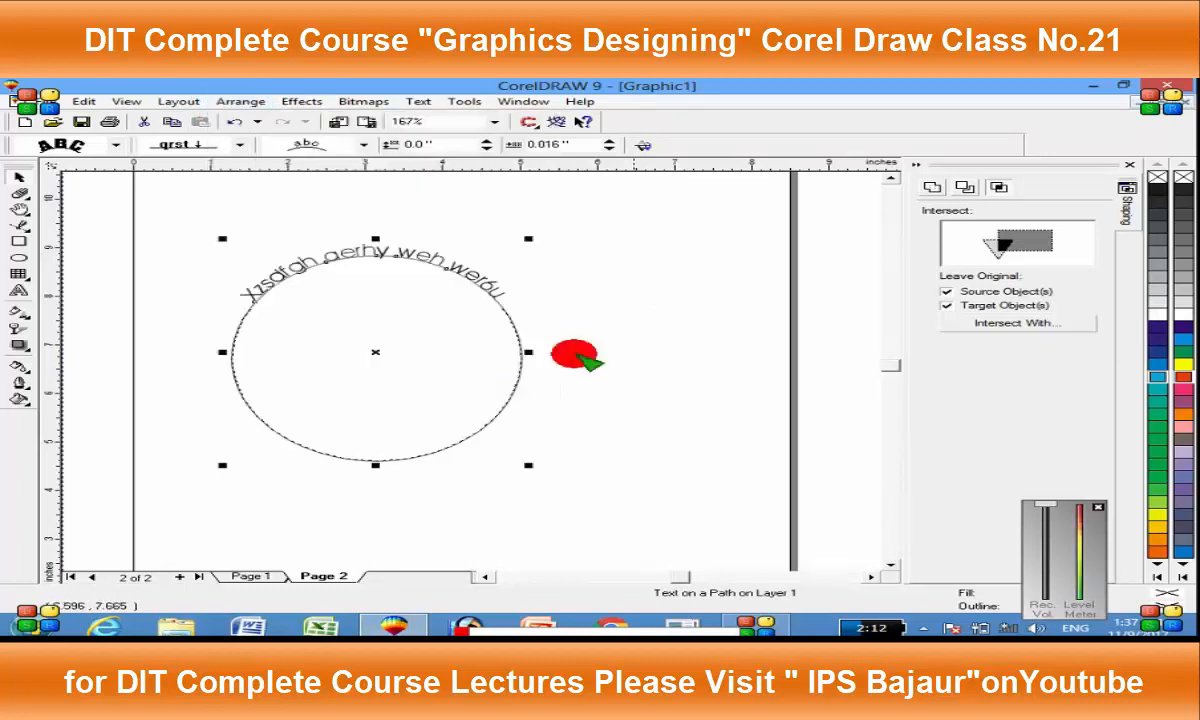
pyautogui.click(238, 101)
pyautogui.click(322, 358)
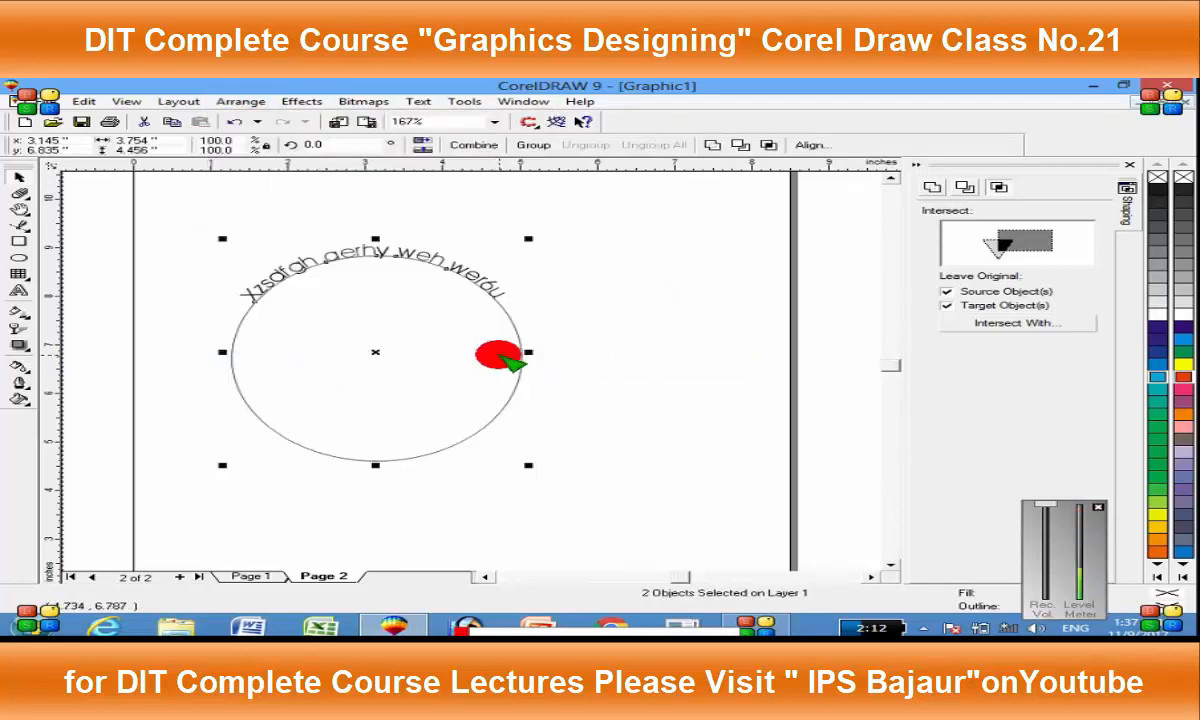
# Step: Delete the ellipse on its own, and delete the remaining curved text as well
pyautogui.click(538, 340)
pyautogui.click(522, 340)
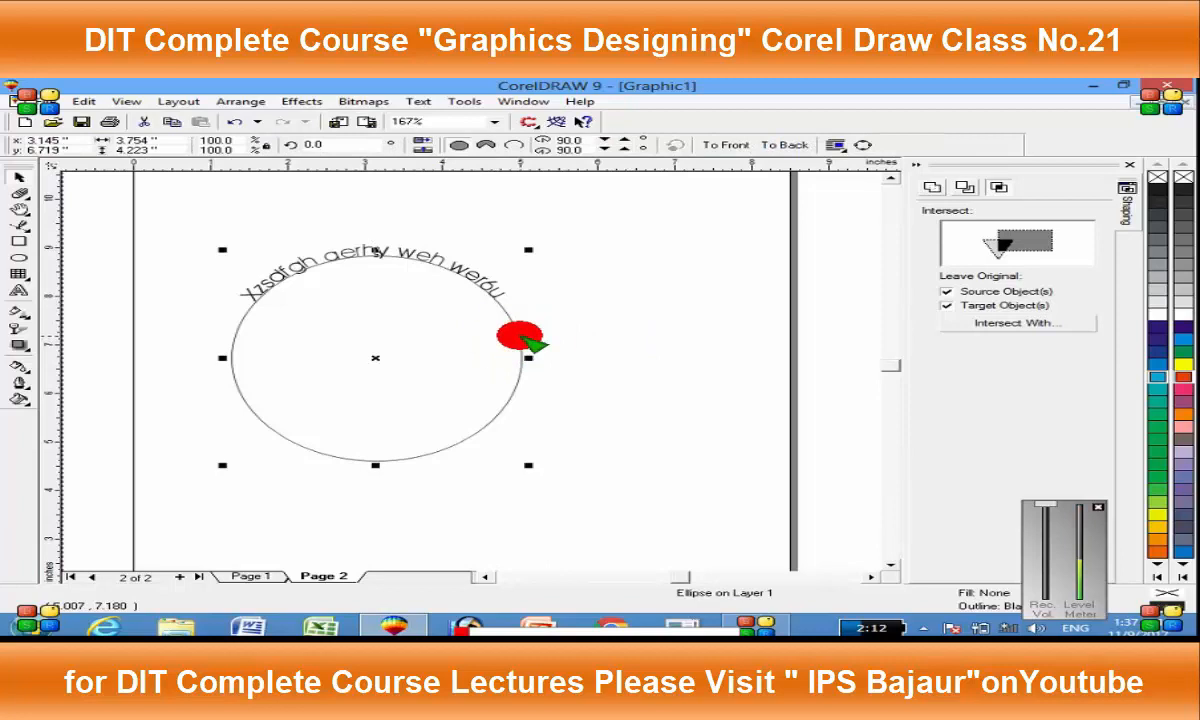
pyautogui.press('Delete')
pyautogui.click(545, 311)
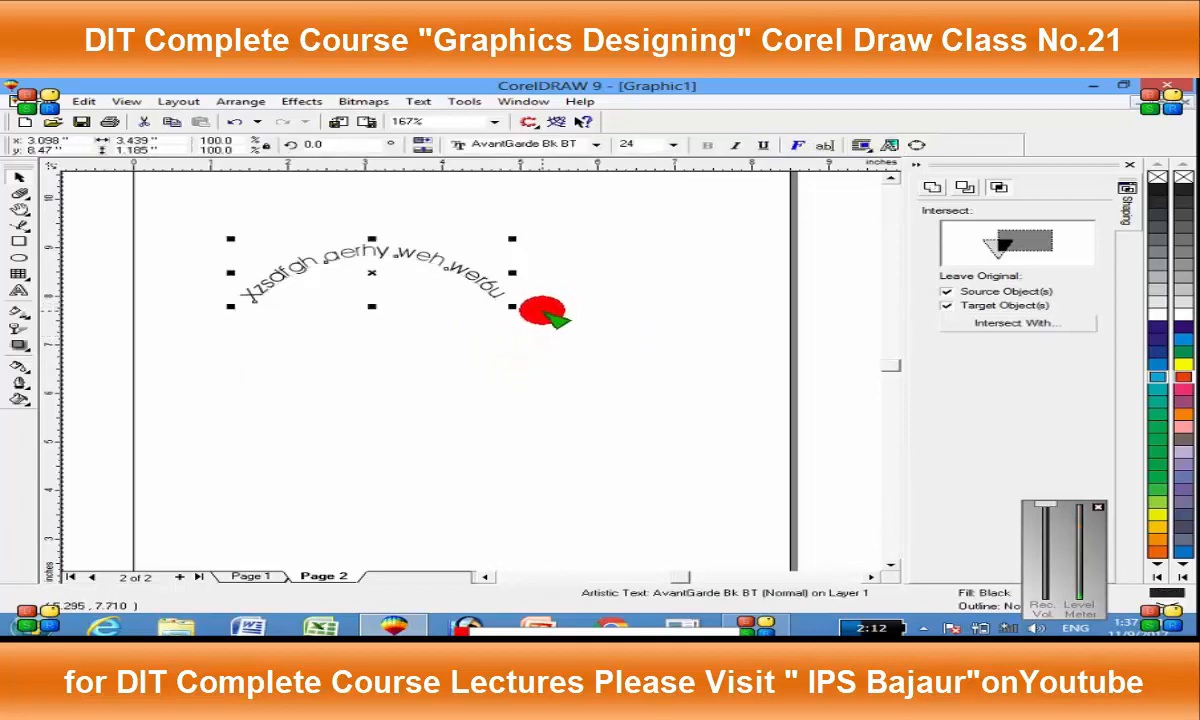
pyautogui.press('Delete')
# Step: Draw a rectangle about 2.7 inches wide and 2.2 inches high on the empty page and fill it with cyan
pyautogui.click(242, 101)
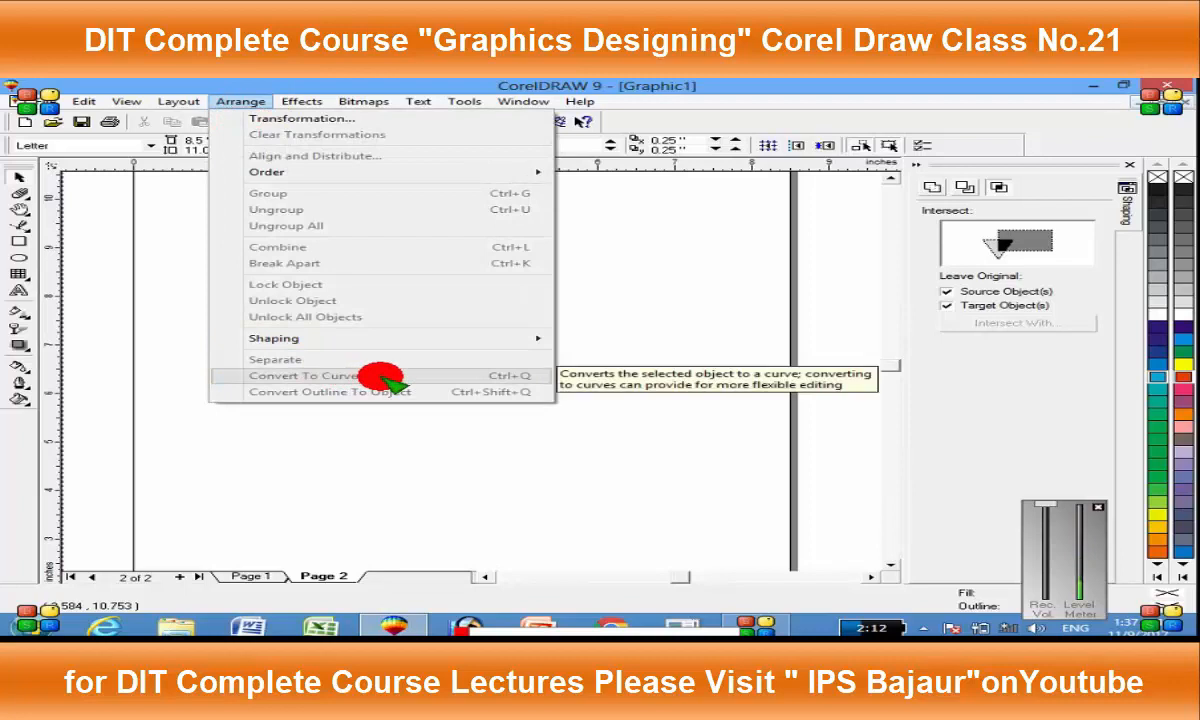
pyautogui.click(622, 340)
pyautogui.press('F7')
pyautogui.press('F8')
pyautogui.press('F6')
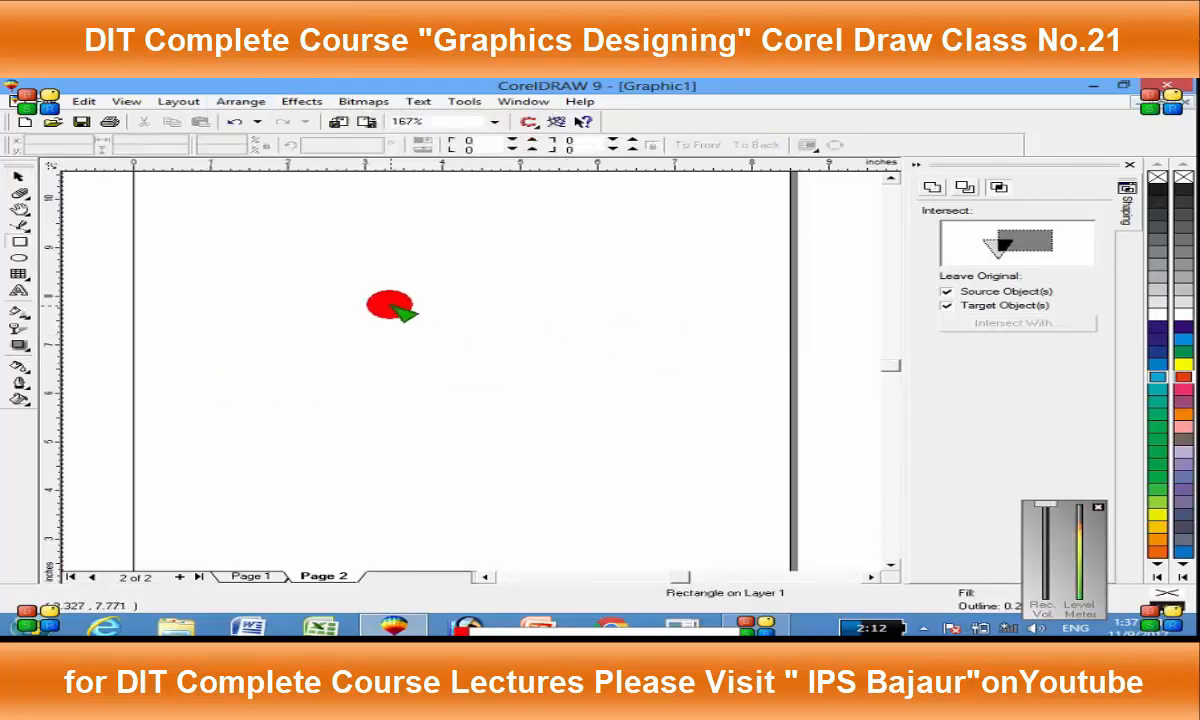
pyautogui.moveTo(388, 305); pyautogui.dragTo(597, 410)
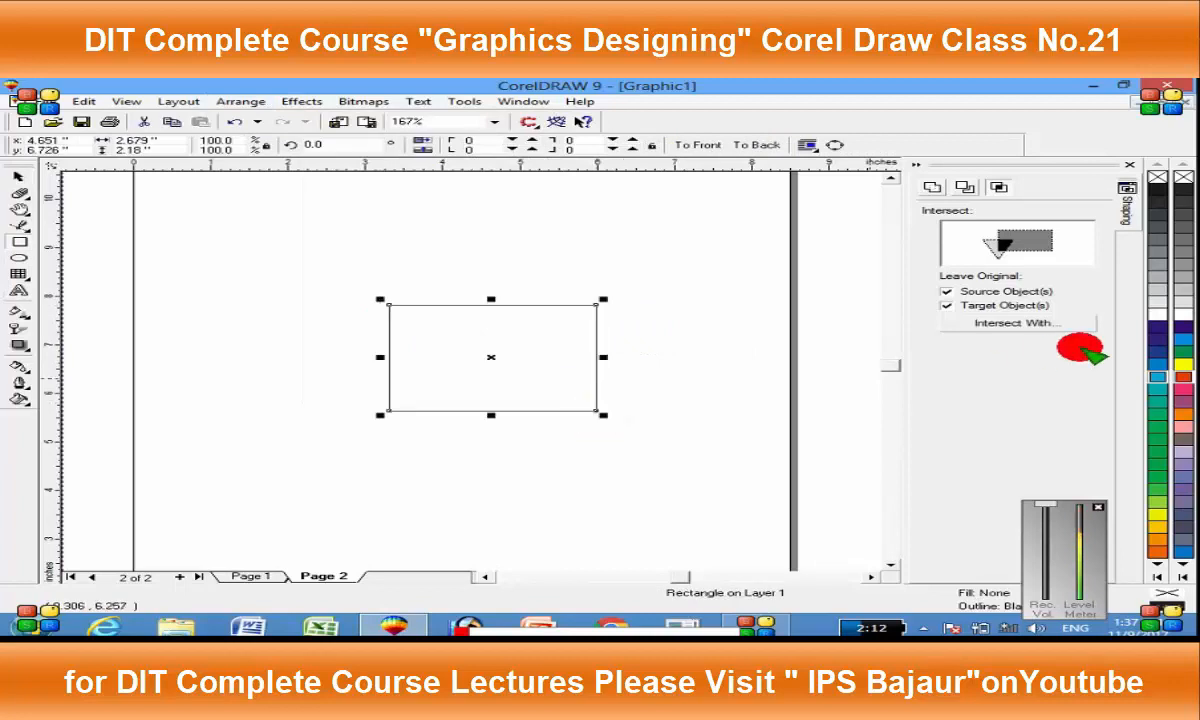
pyautogui.click(1183, 340)
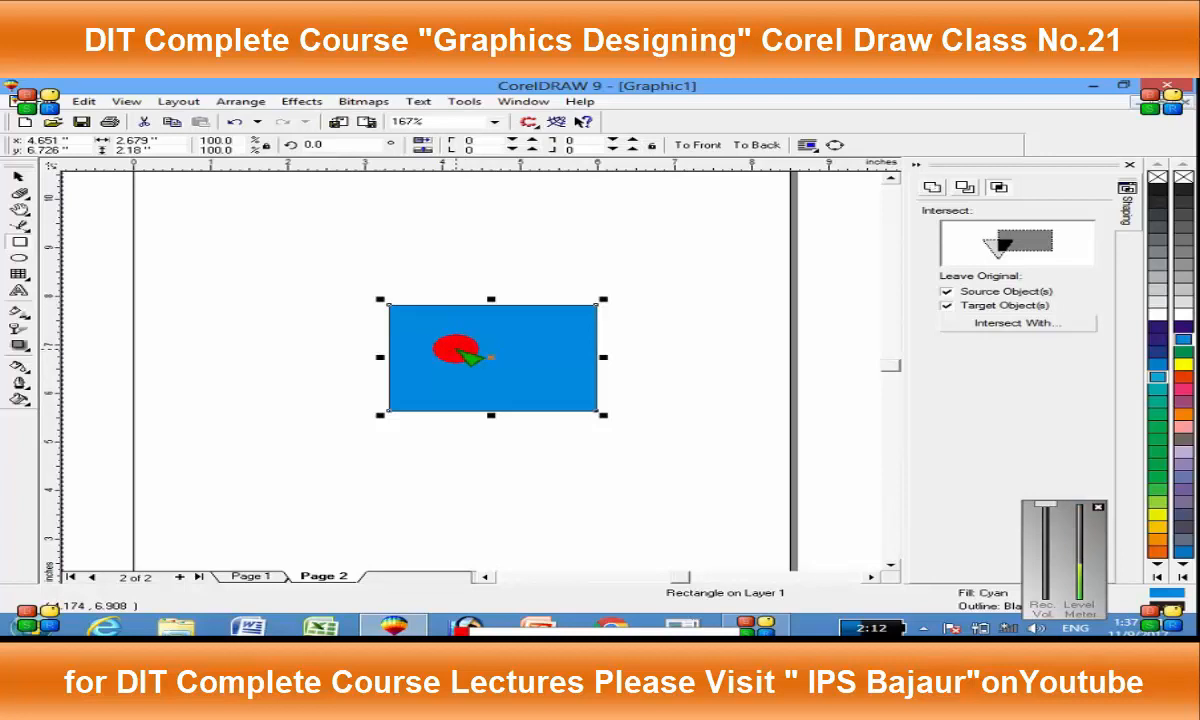
# Step: Enlarge the cyan rectangle about its centre to about 4.0 inches wide and 3.3 inches high
pyautogui.click(240, 101)
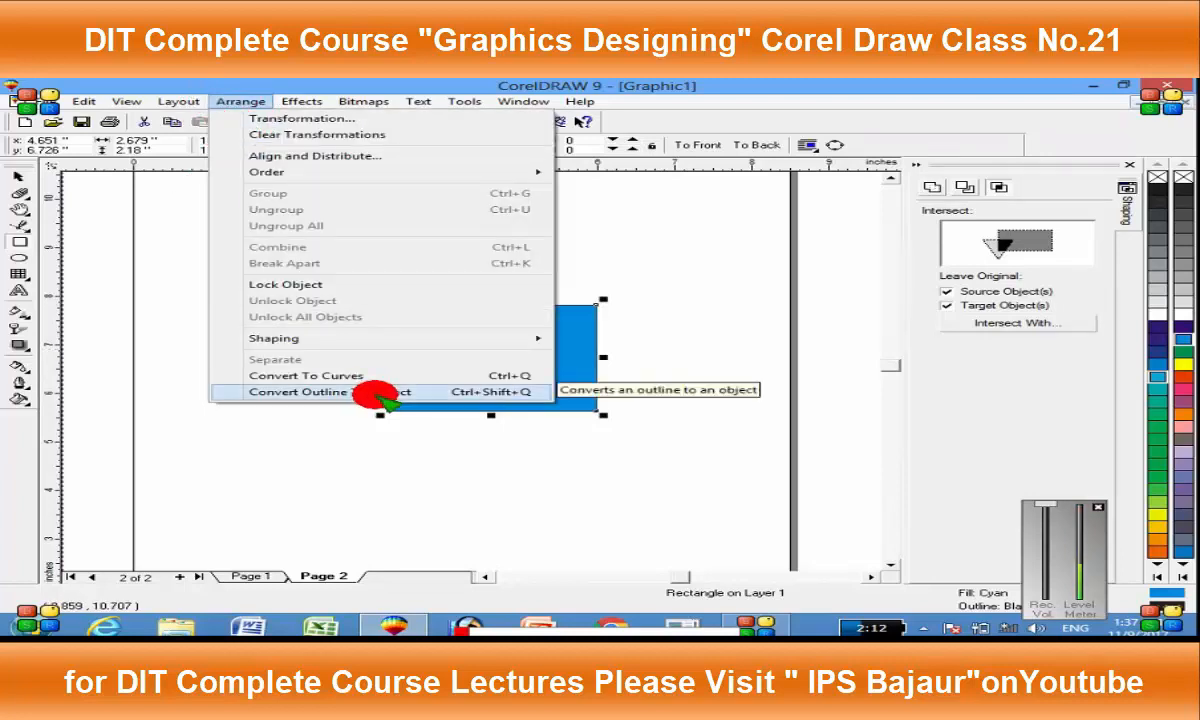
pyautogui.click(402, 393)
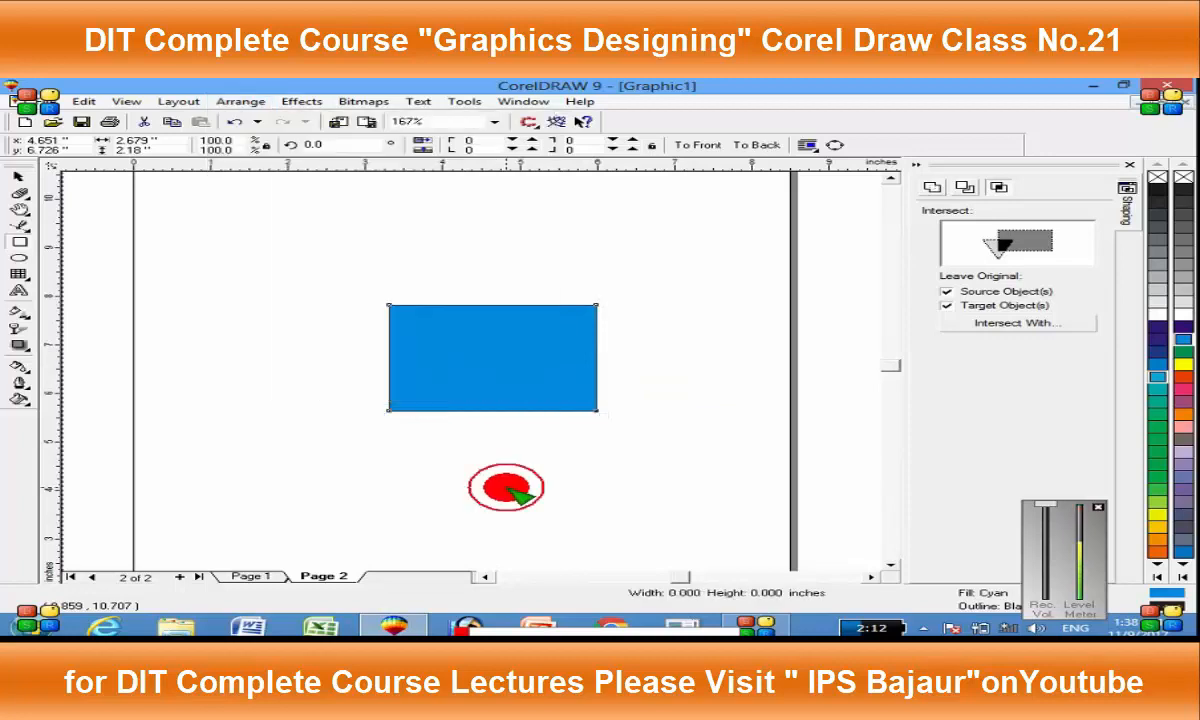
pyautogui.click(512, 382)
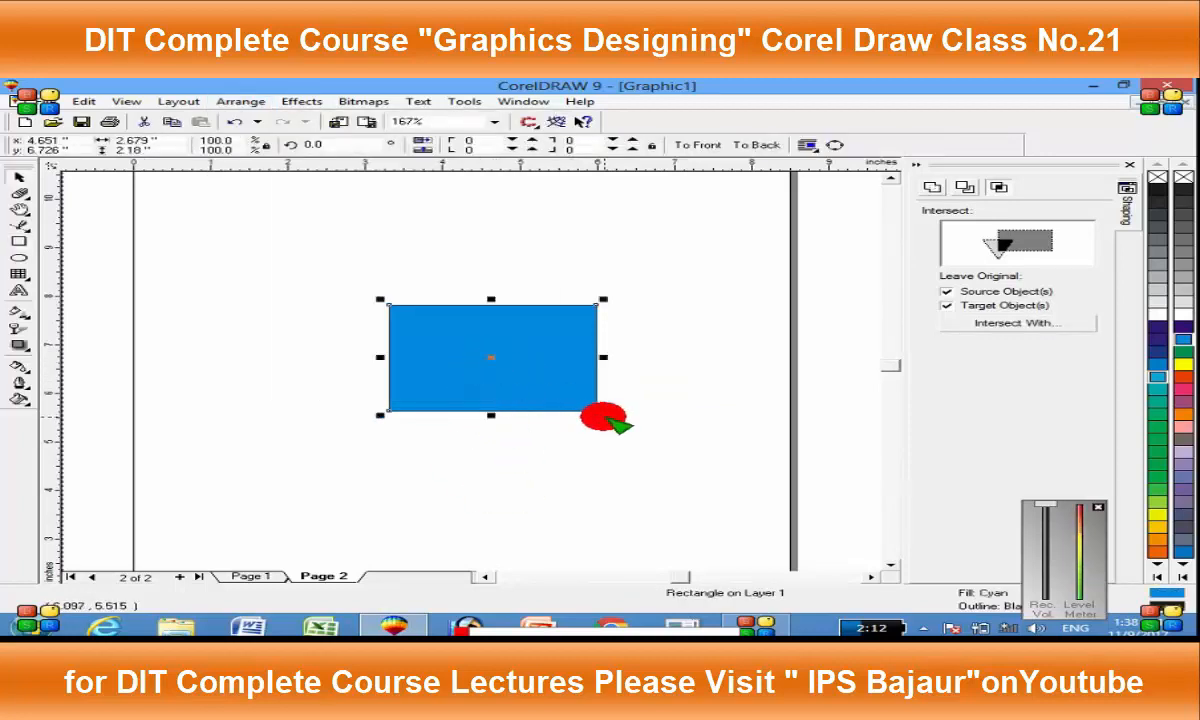
pyautogui.moveTo(600, 412); pyautogui.dragTo(660, 450)
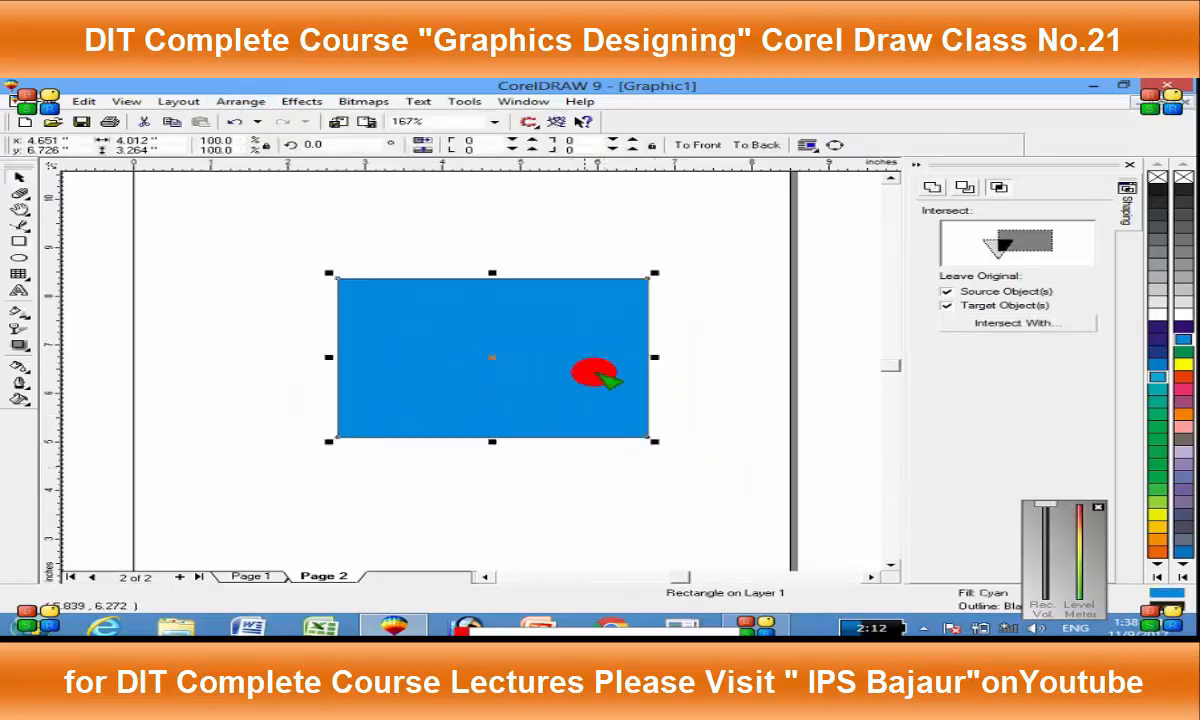
# Step: Give the cyan rectangle a red outline 30 points wide and move it about 0.4 inches left
pyautogui.moveTo(1182, 375); pyautogui.dragTo(268, 330)
pyautogui.moveTo(430, 272); pyautogui.dragTo(268, 268)
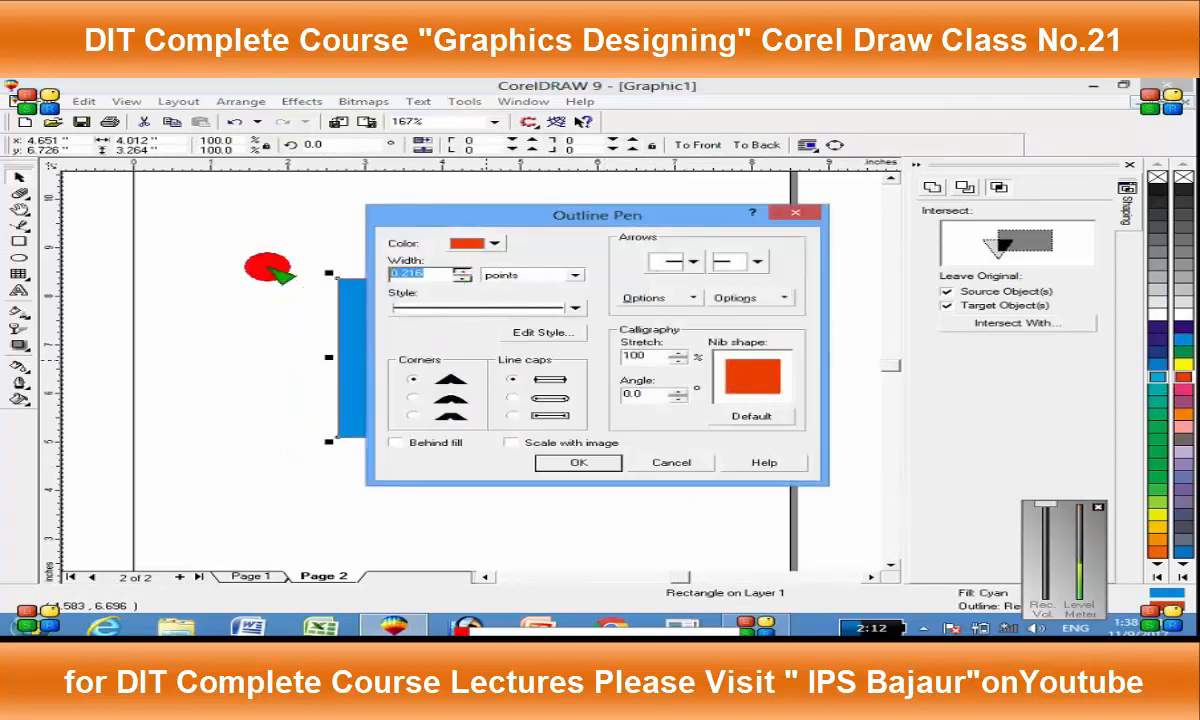
pyautogui.write('30')
pyautogui.click(565, 458)
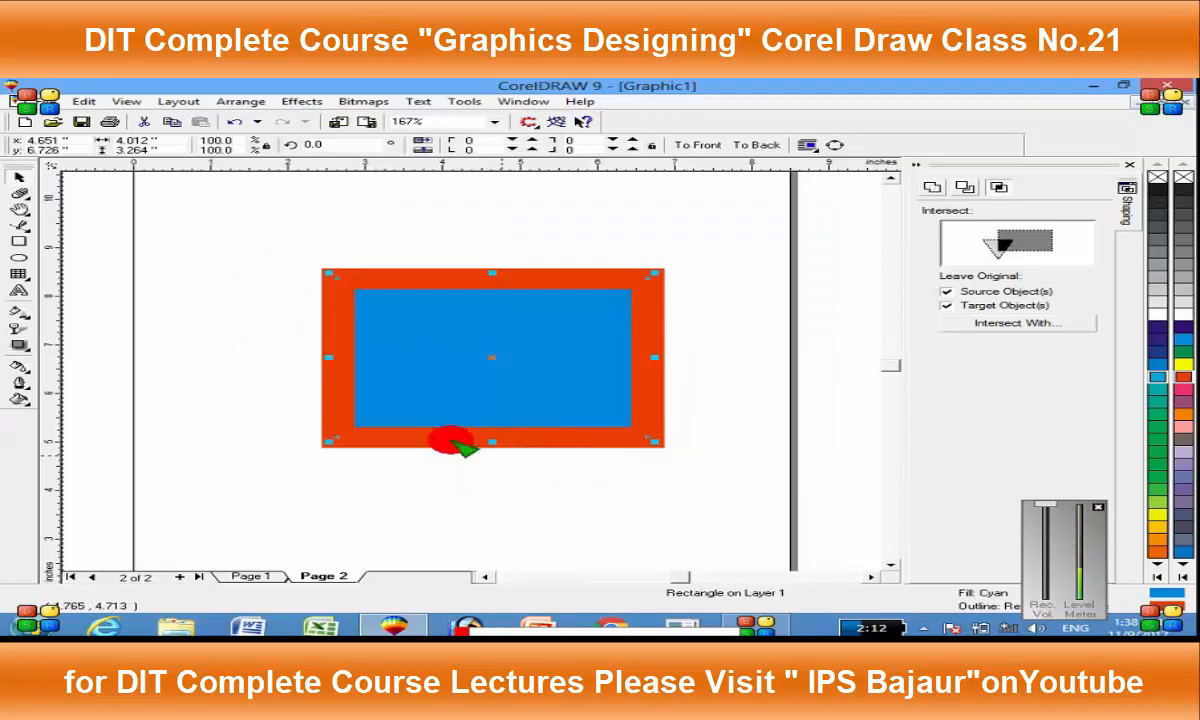
pyautogui.moveTo(501, 355)
pyautogui.mouseDown()
pyautogui.moveTo(397, 359)
pyautogui.moveTo(487, 360)
pyautogui.mouseUp()
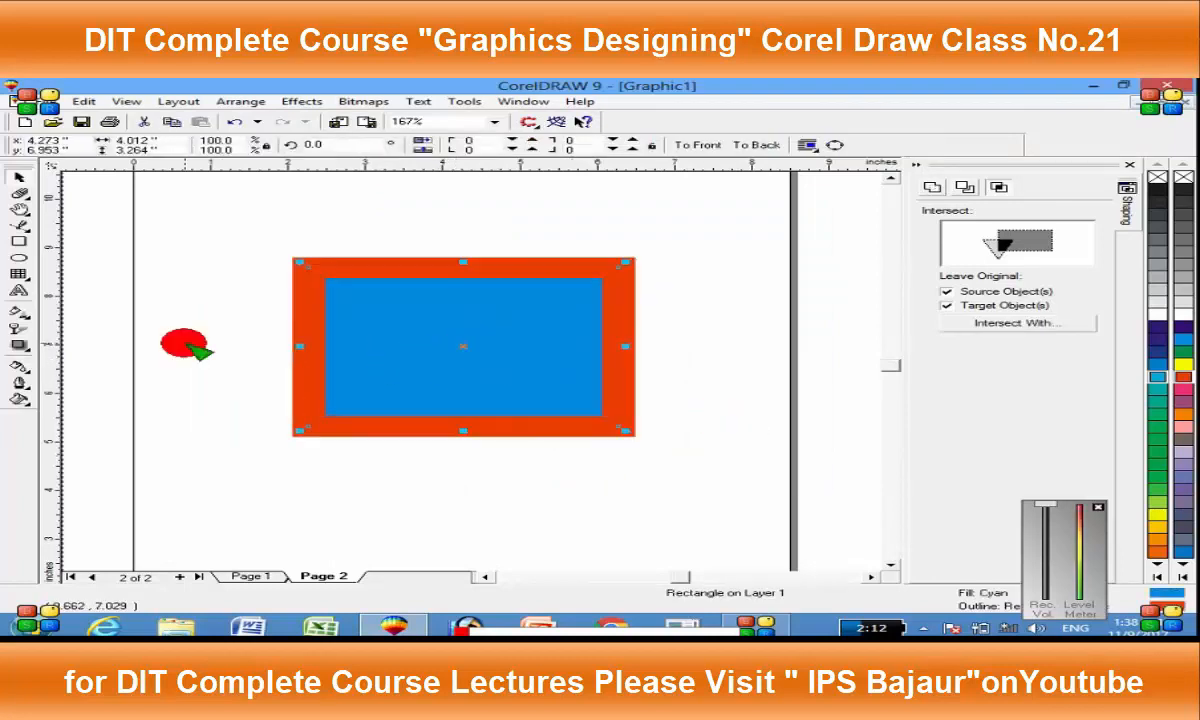
# Step: Convert the rectangle's red outline to an object, and move the red frame left and the cyan rectangle about 2.7 inches right
pyautogui.click(236, 101)
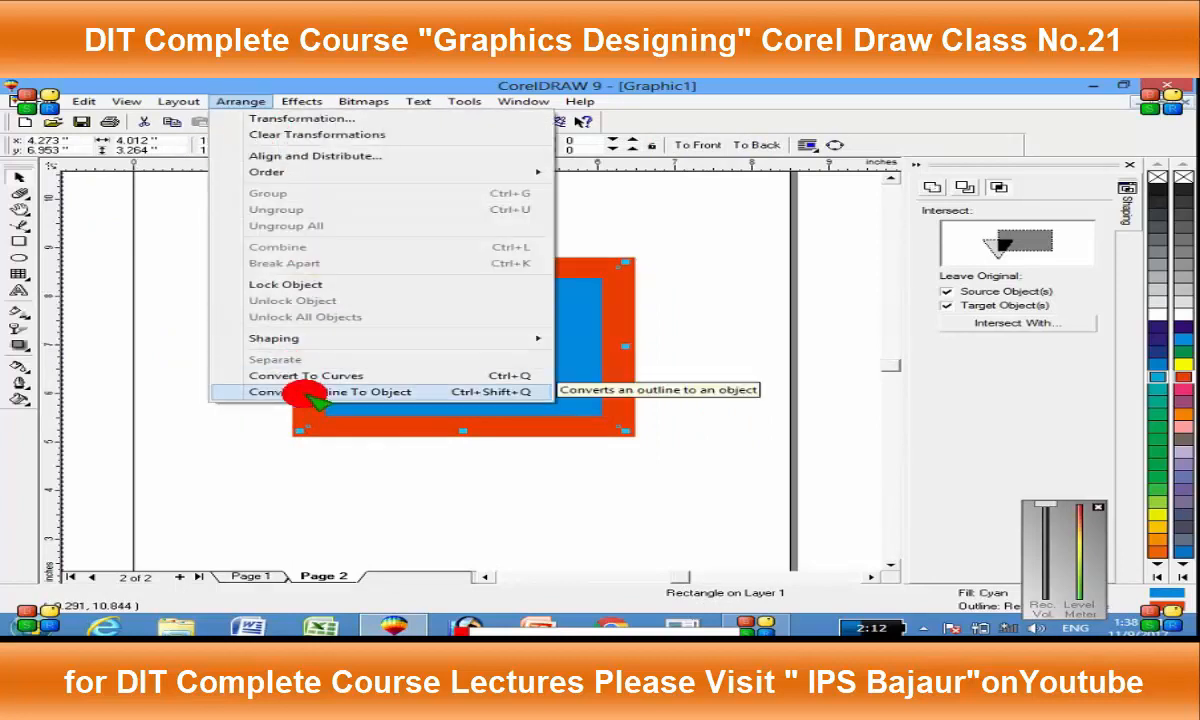
pyautogui.click(316, 392)
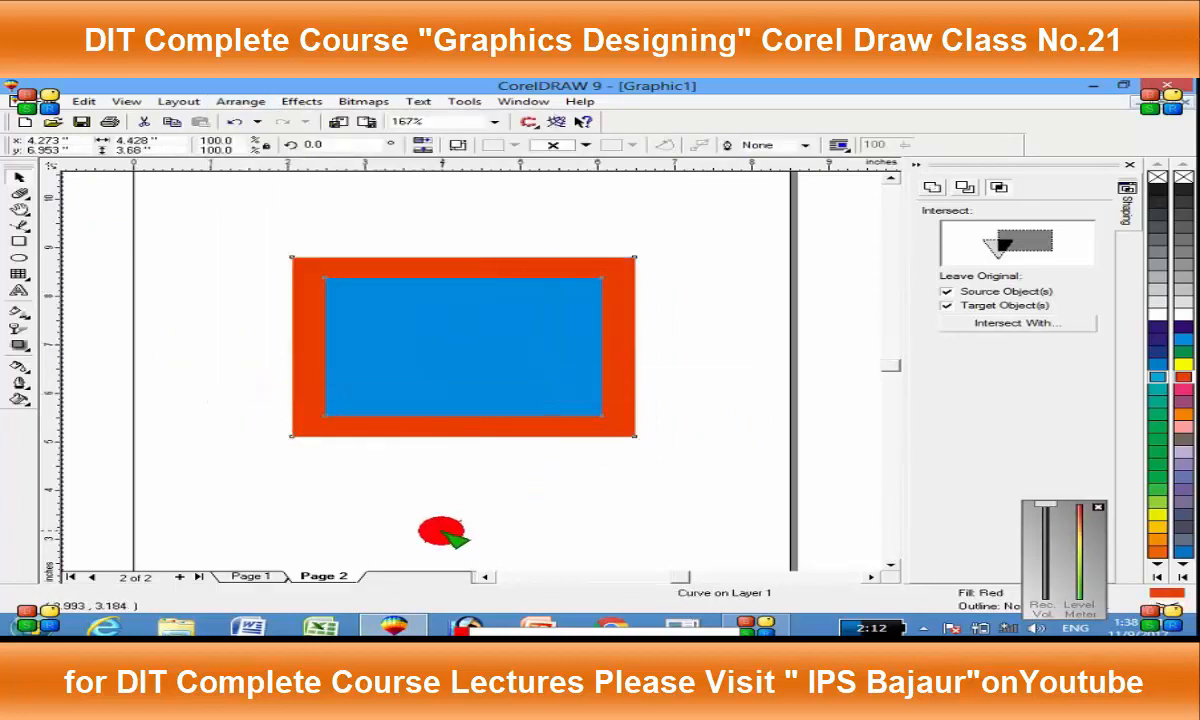
pyautogui.moveTo(544, 353); pyautogui.dragTo(674, 361)
pyautogui.moveTo(405, 338); pyautogui.dragTo(202, 290)
pyautogui.moveTo(650, 378); pyautogui.dragTo(710, 390)
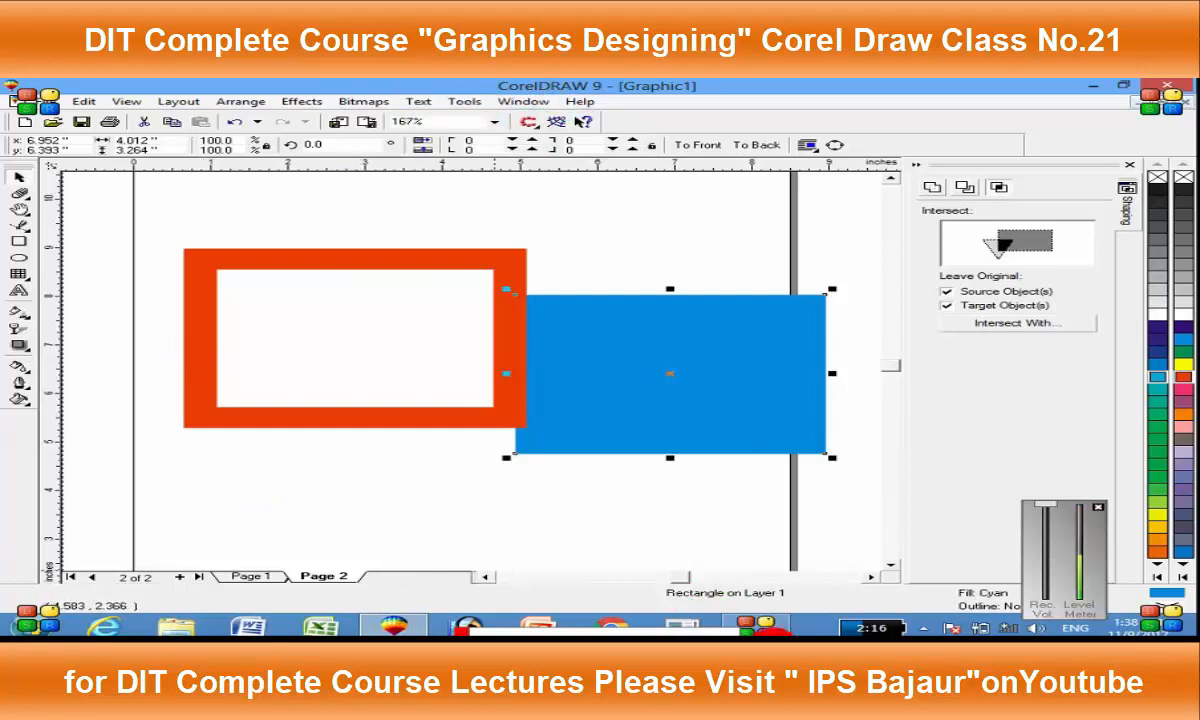
# Step: Complete the screen recorder's speaker-audio setup wizard, answering that one of the listed devices exists, and close the Sound settings
pyautogui.click(755, 625)
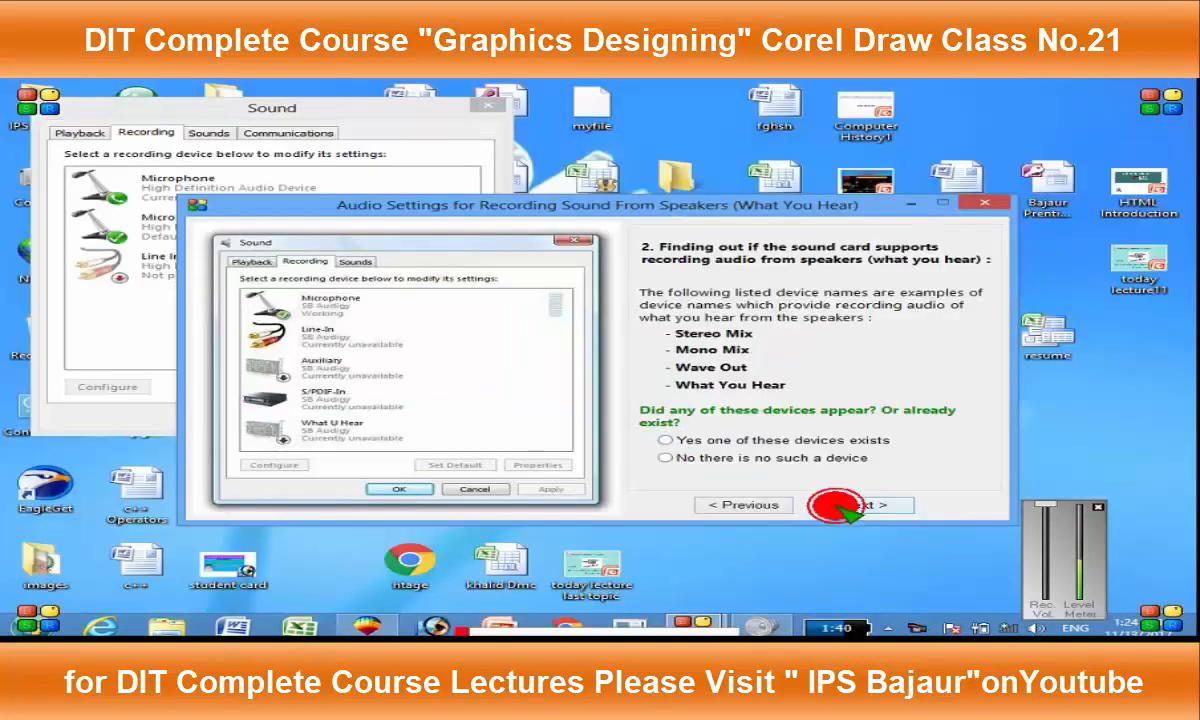
pyautogui.click(765, 440)
pyautogui.click(862, 506)
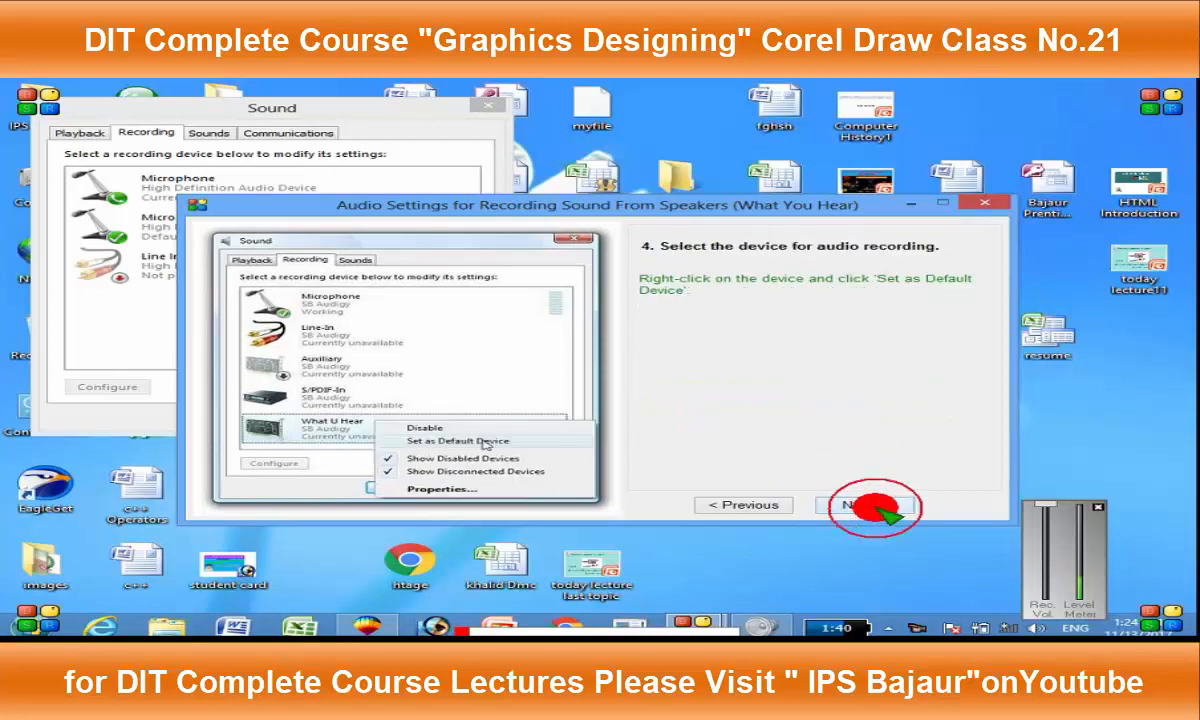
pyautogui.click(878, 507)
pyautogui.click(875, 507)
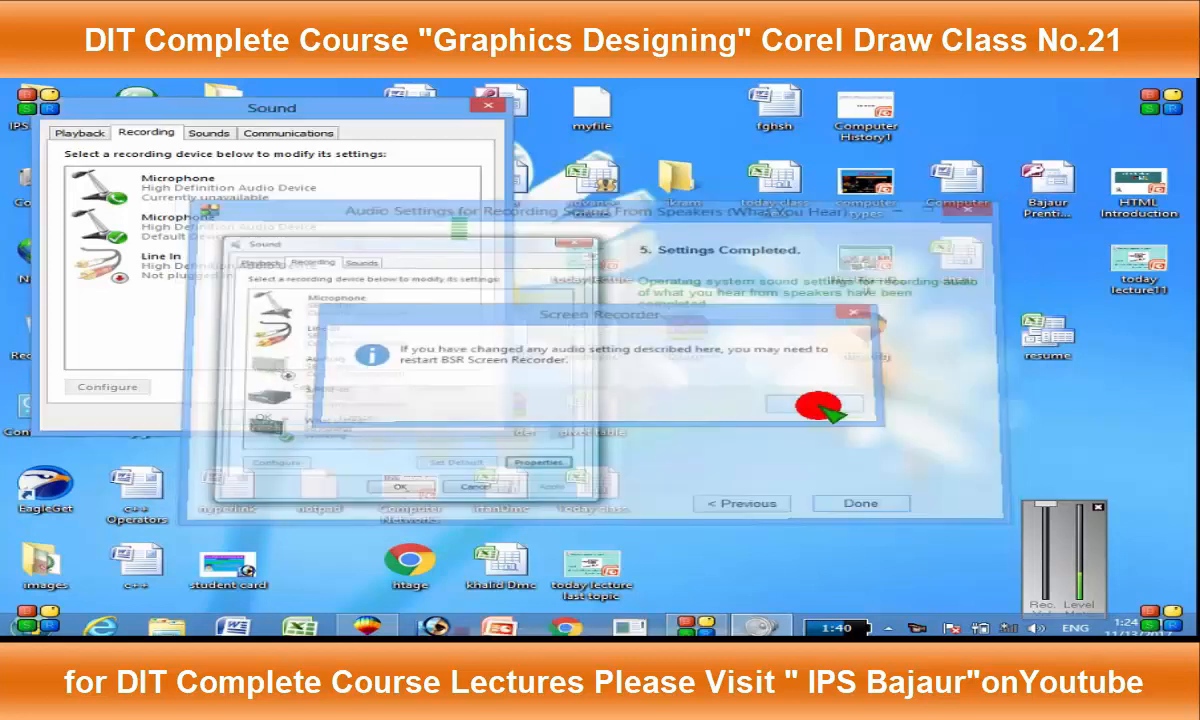
pyautogui.click(817, 407)
pyautogui.click(285, 414)
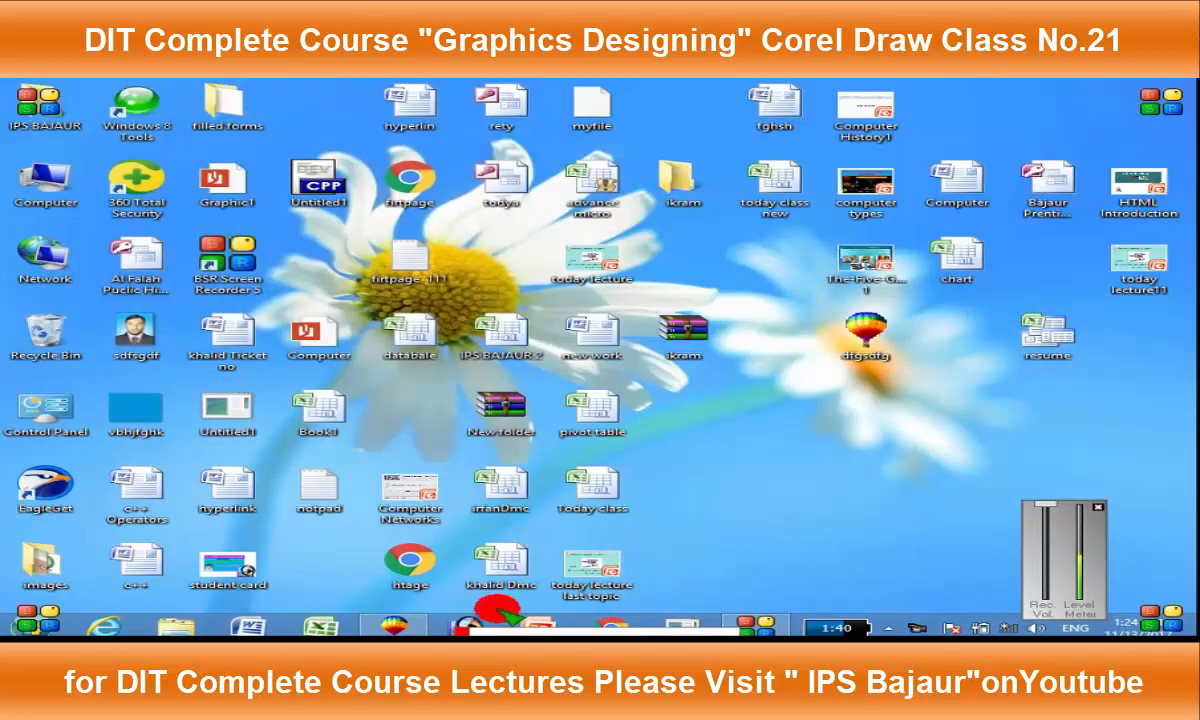
# Step: Switch to CorelDRAW, try placing the portrait photo from the desktop on the blank page, and delete it
pyautogui.click(370, 626)
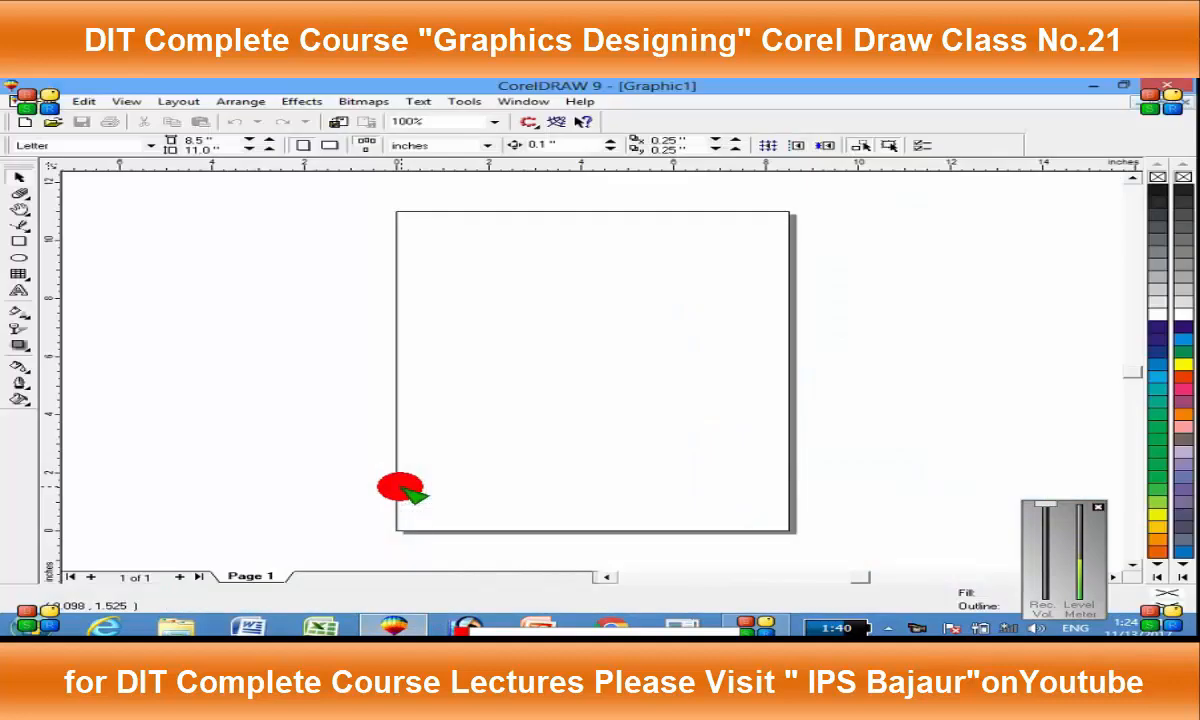
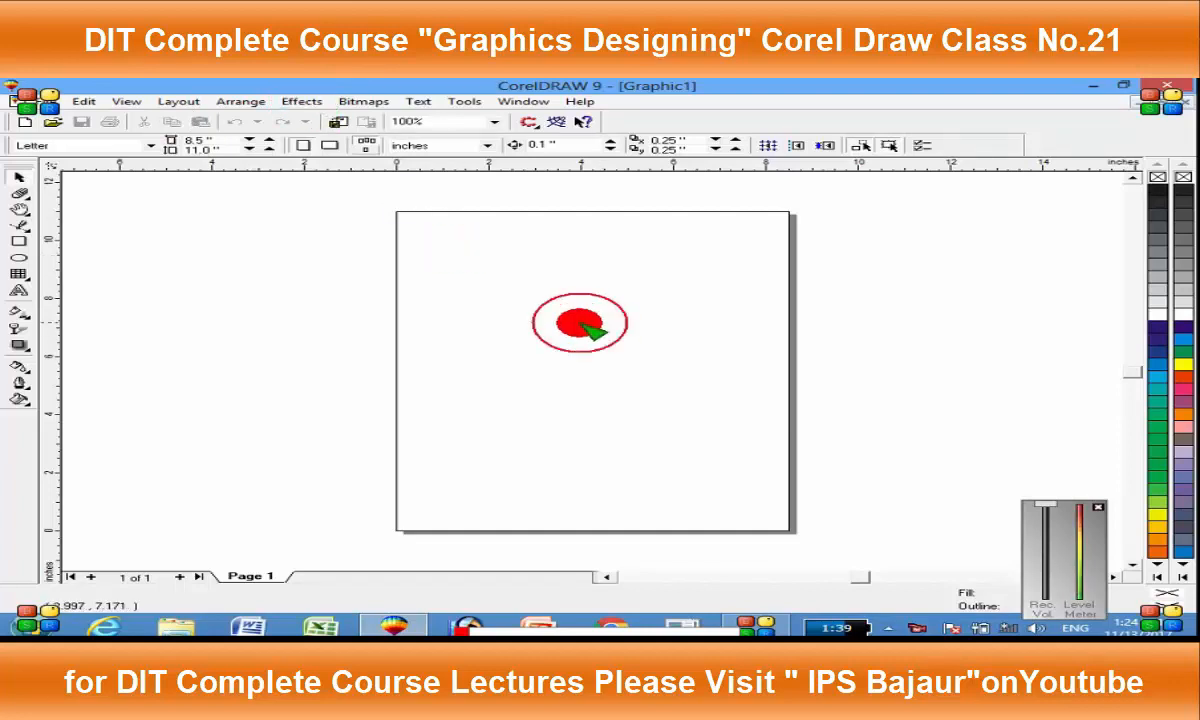
pyautogui.click(1078, 86)
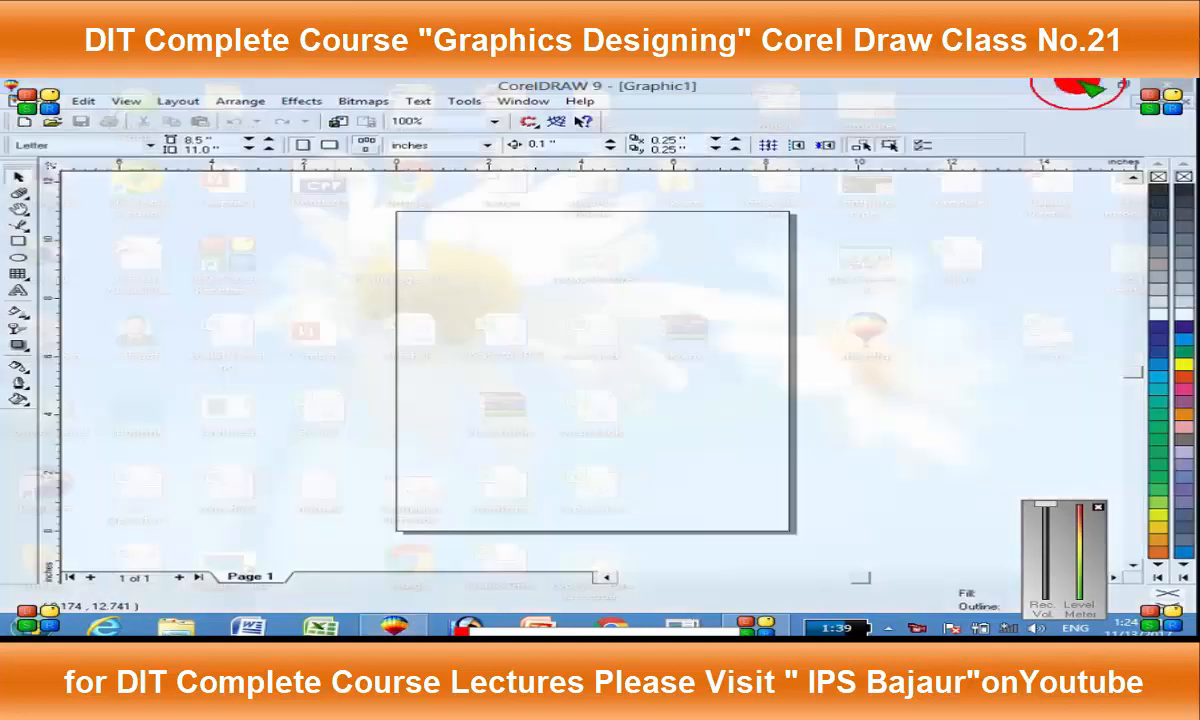
pyautogui.click(400, 625)
pyautogui.click(536, 445)
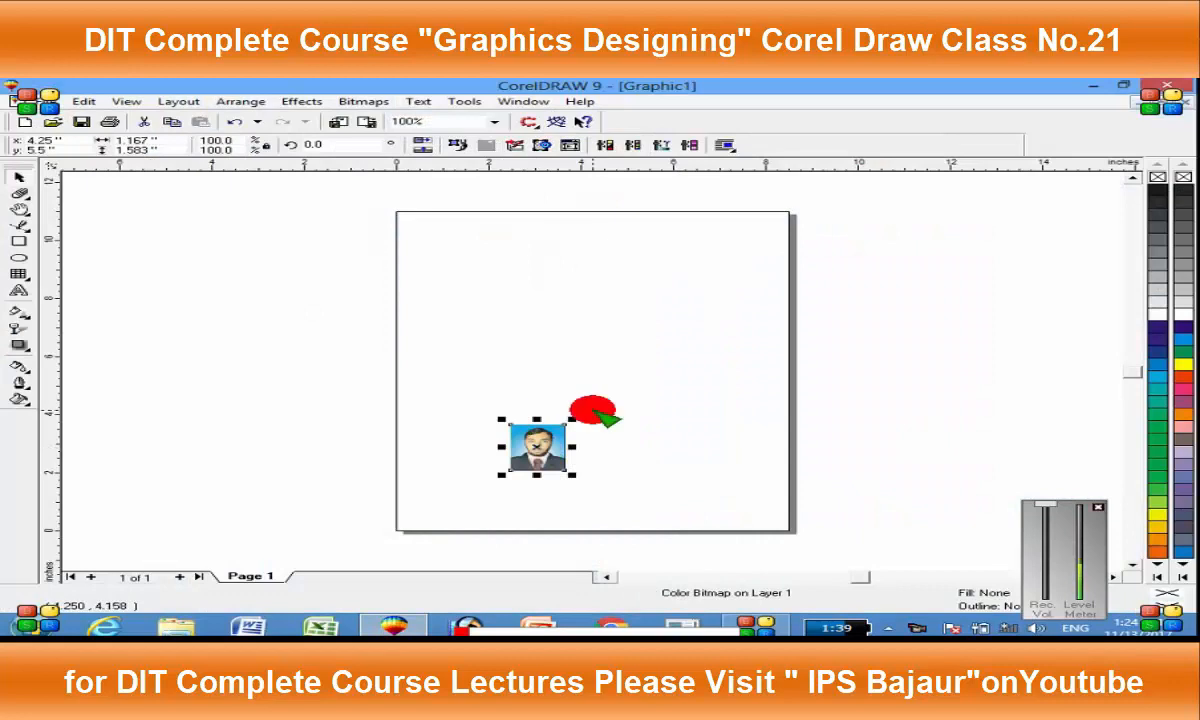
pyautogui.press('Delete')
# Step: Browse to pictures > New folder on Local Disk (F:) and place picture 3 on the CorelDRAW page
pyautogui.click(1090, 86)
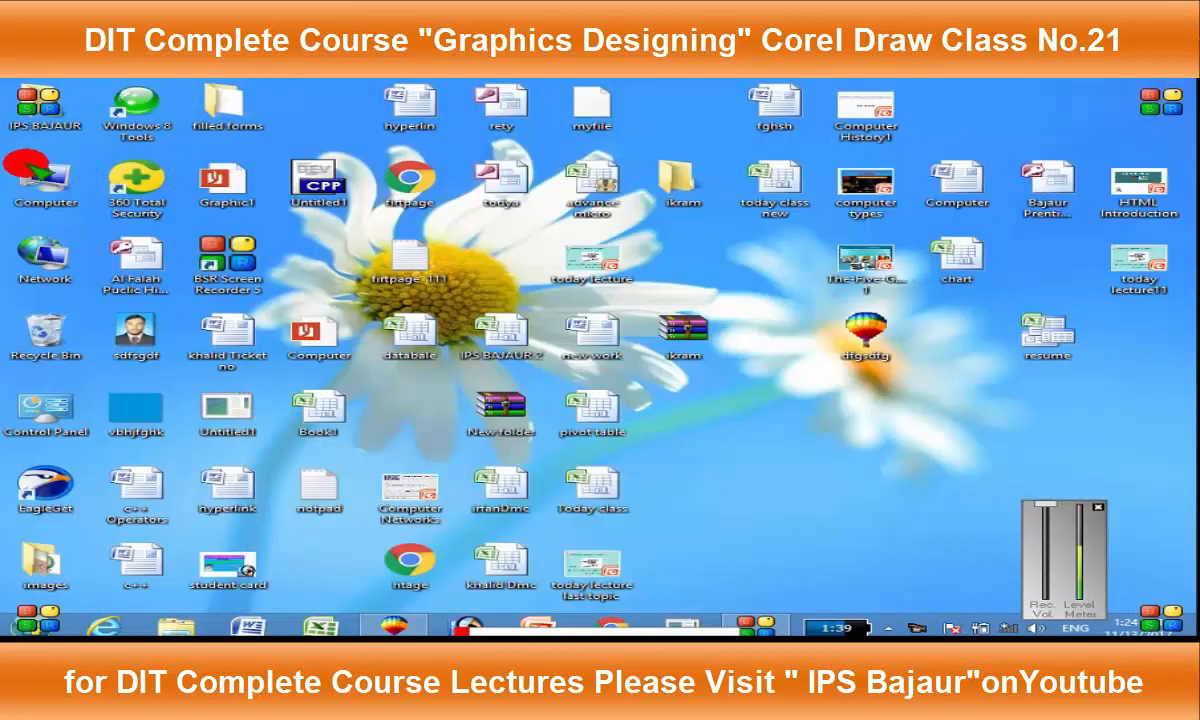
pyautogui.doubleClick(22, 180)
pyautogui.doubleClick(866, 260)
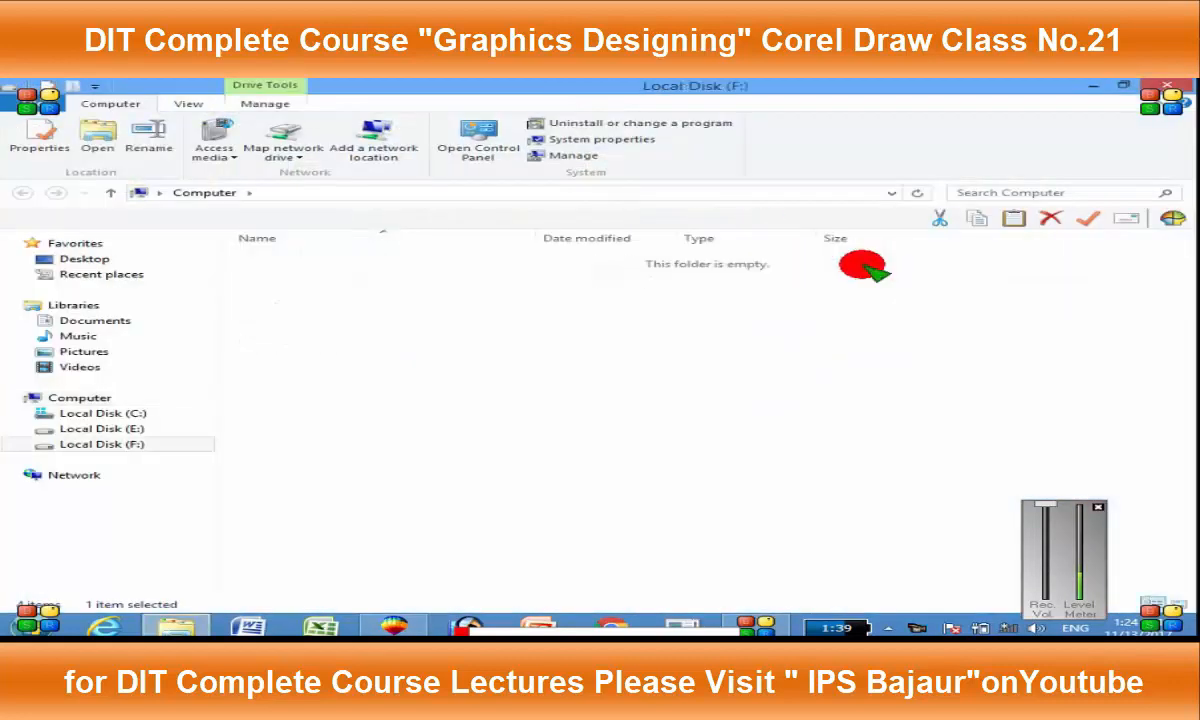
pyautogui.doubleClick(262, 277)
pyautogui.doubleClick(290, 262)
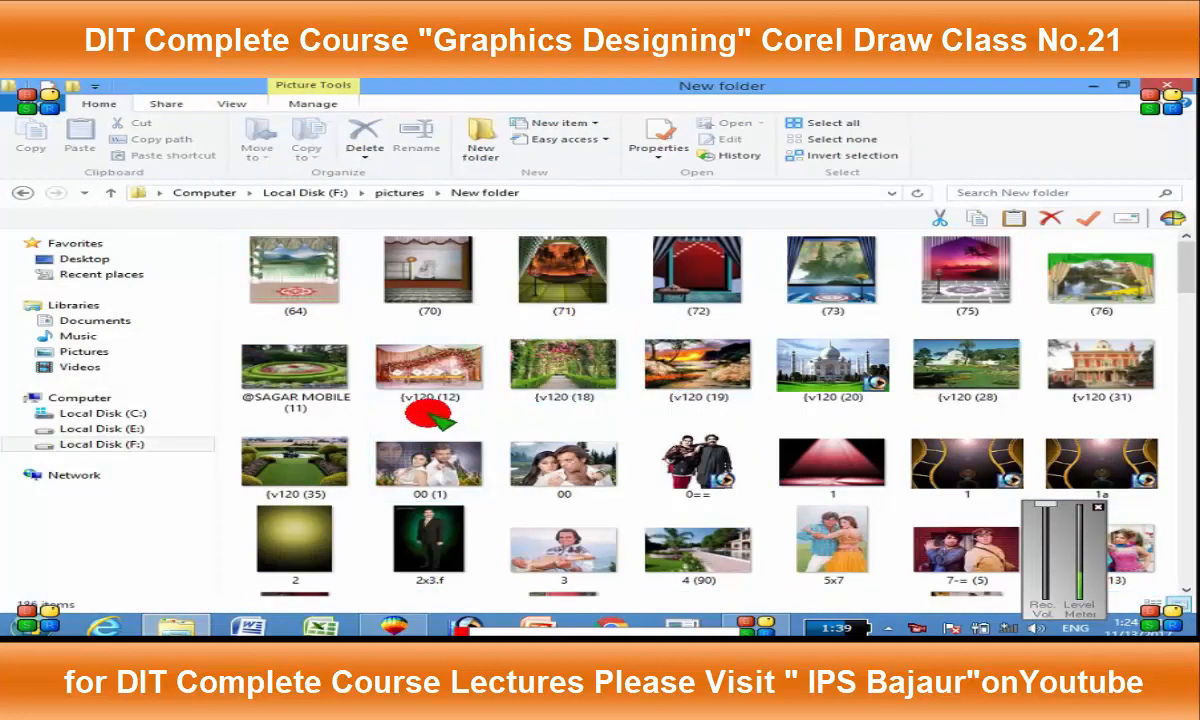
pyautogui.moveTo(589, 557); pyautogui.dragTo(565, 365)
# Step: Open Level Equalization for the placed photo, turn on automatic preview, and try a gamma adjustment of 0.41
pyautogui.scroll(3, 571, 349)
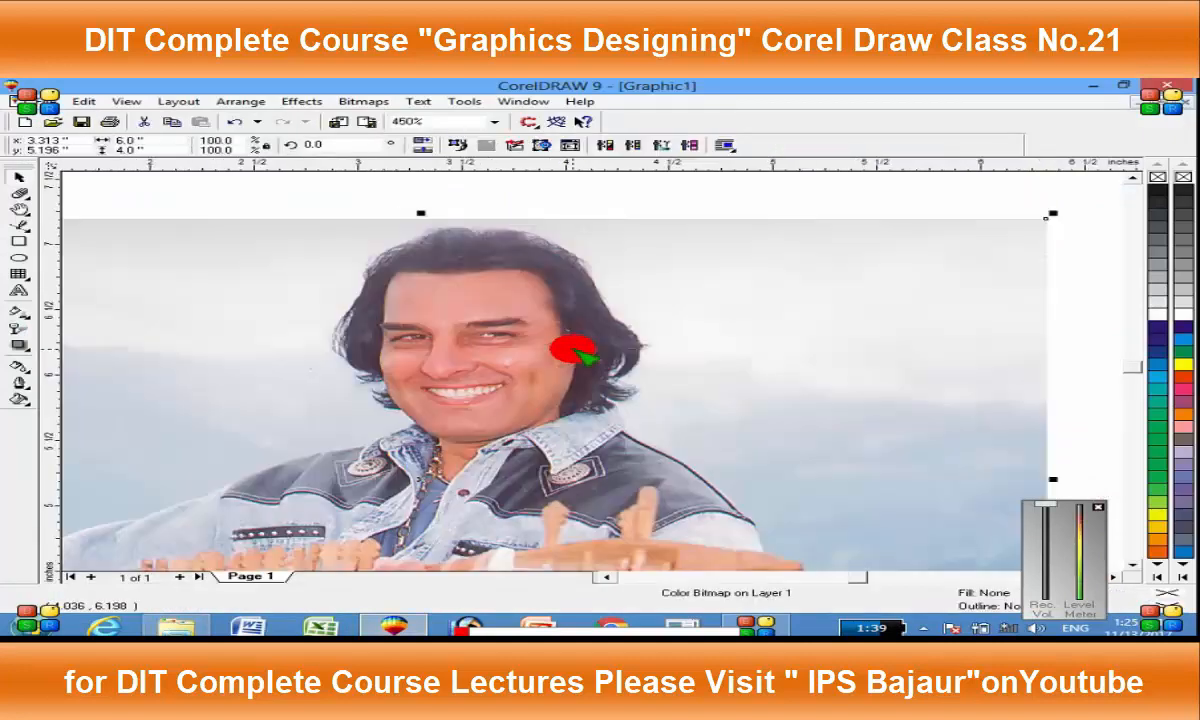
pyautogui.scroll(-3, 573, 350)
pyautogui.scroll(1, 536, 384)
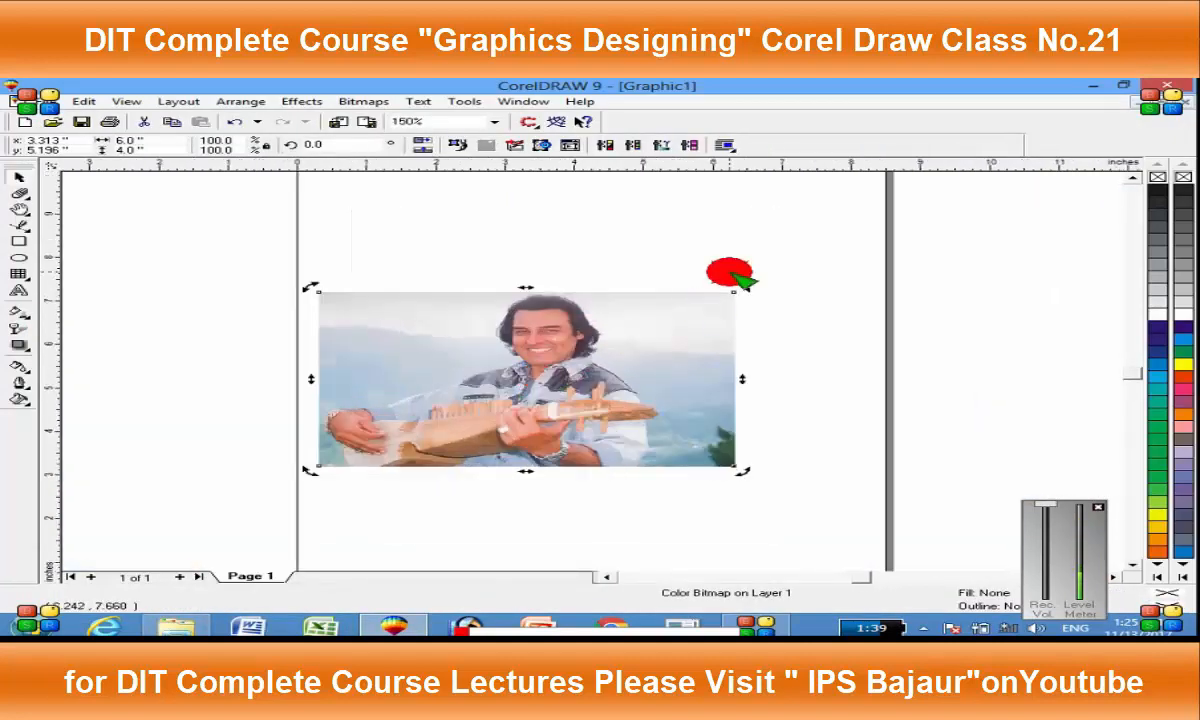
pyautogui.click(729, 273)
pyautogui.click(548, 346)
pyautogui.scroll(1, 558, 352)
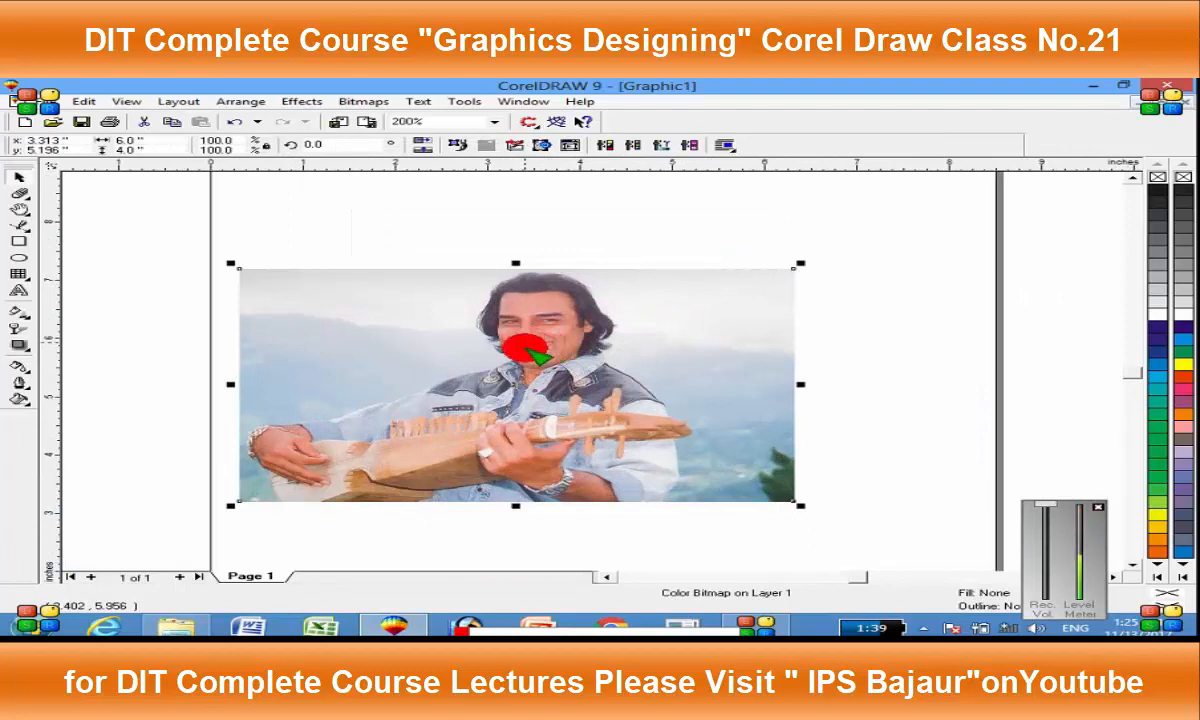
pyautogui.click(296, 102)
pyautogui.moveTo(356, 118)
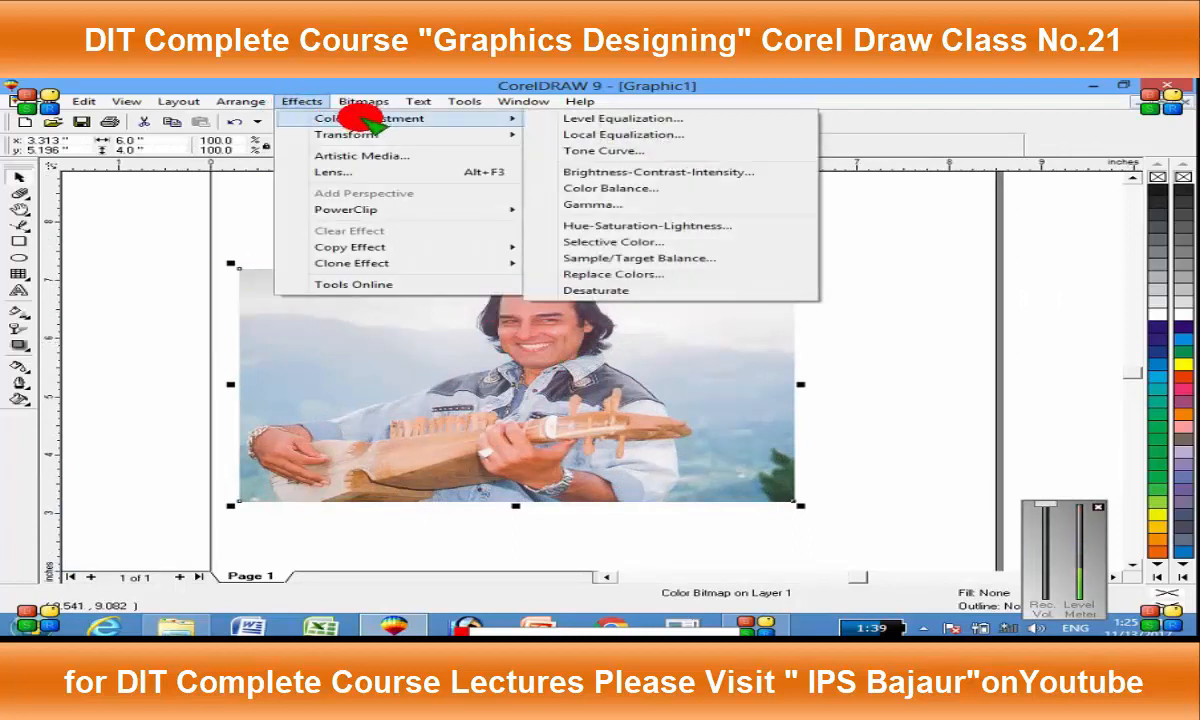
pyautogui.click(662, 124)
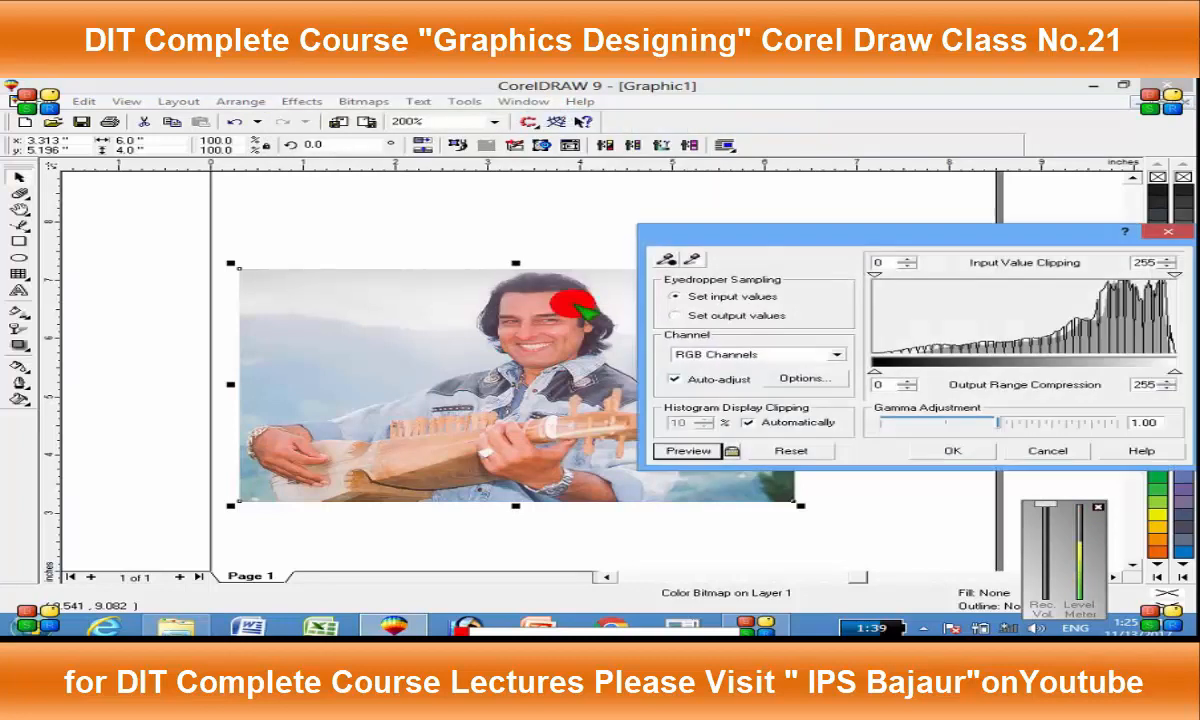
pyautogui.moveTo(796, 228); pyautogui.dragTo(788, 134)
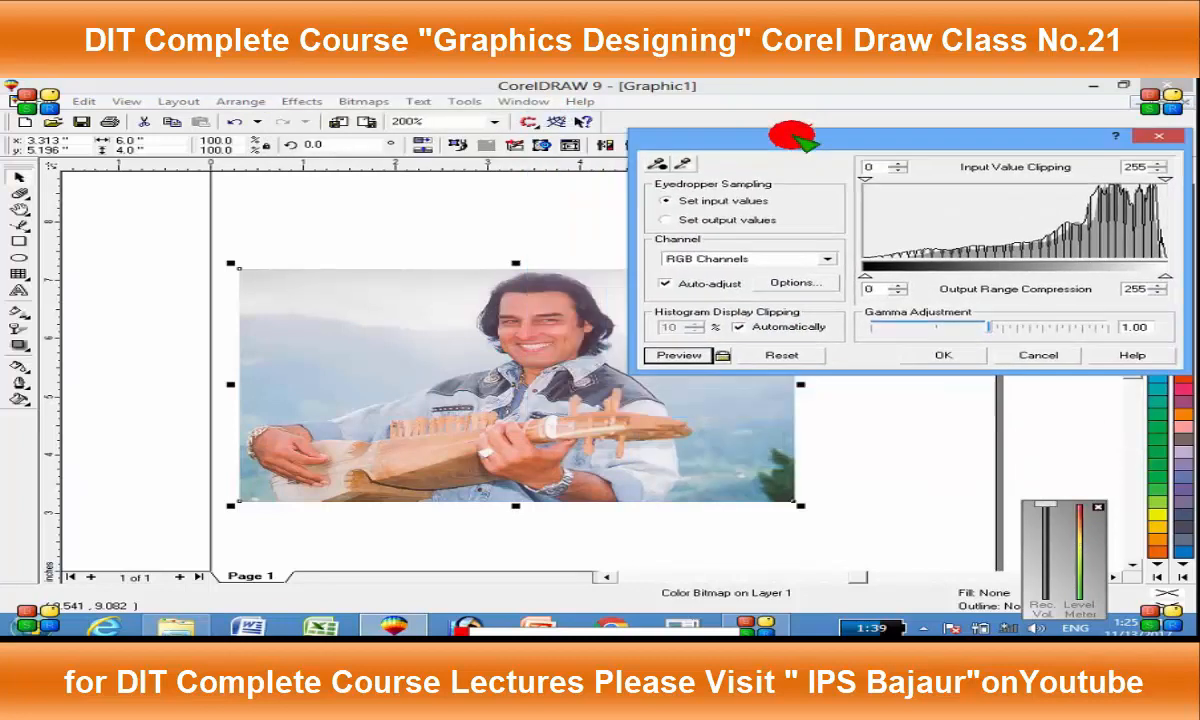
pyautogui.click(721, 355)
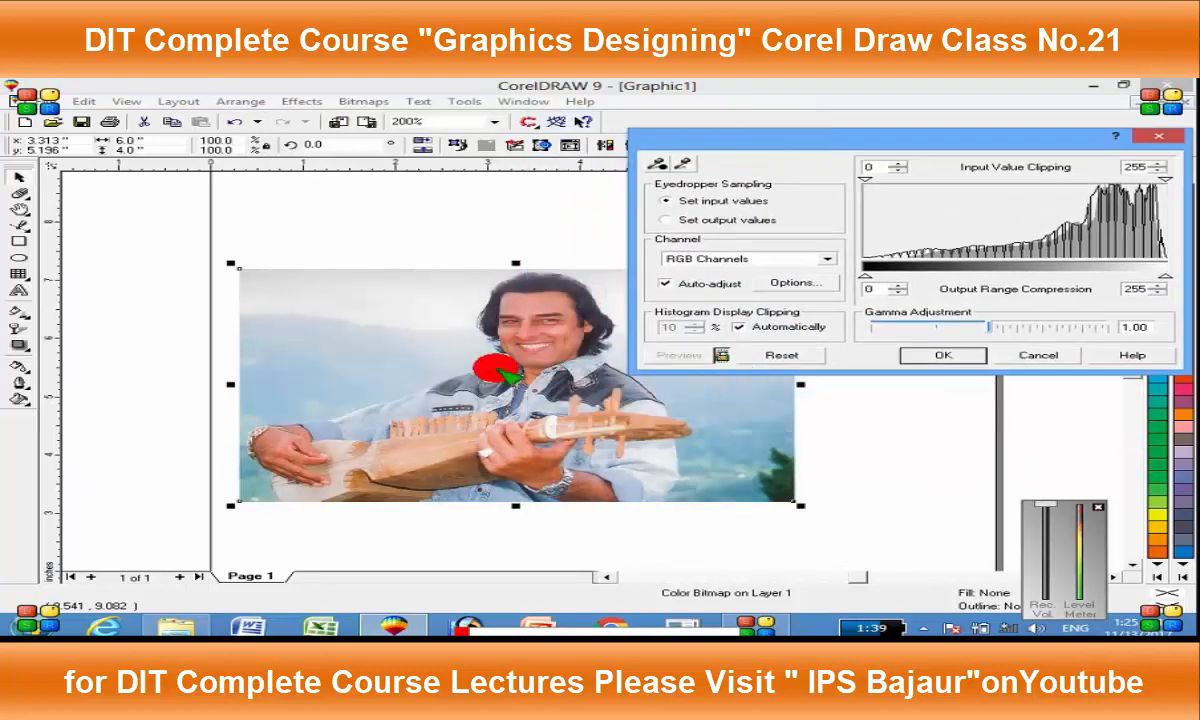
pyautogui.moveTo(1012, 336); pyautogui.dragTo(905, 326)
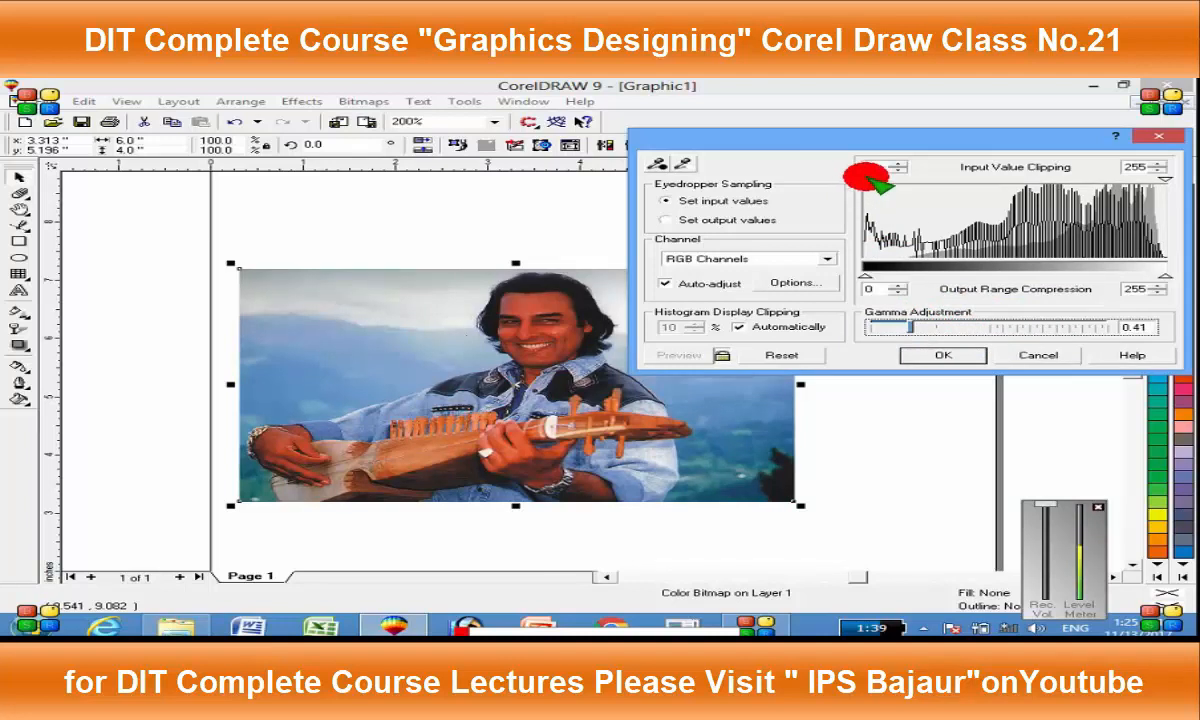
# Step: Try input value clipping of 7 for shadows and 144 for highlights on the photo, and cancel Level Equalization
pyautogui.moveTo(872, 178)
pyautogui.mouseDown()
pyautogui.moveTo(935, 180)
pyautogui.moveTo(875, 183)
pyautogui.mouseUp()
pyautogui.click(508, 452)
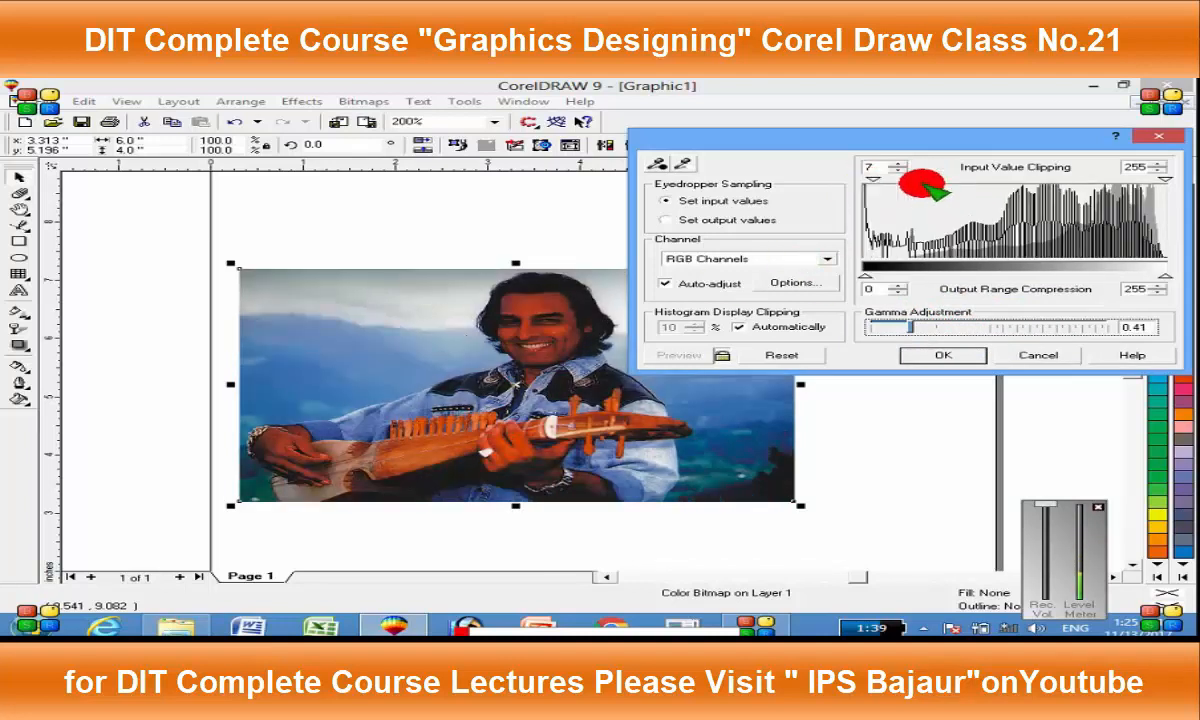
pyautogui.moveTo(1165, 178); pyautogui.dragTo(1072, 181)
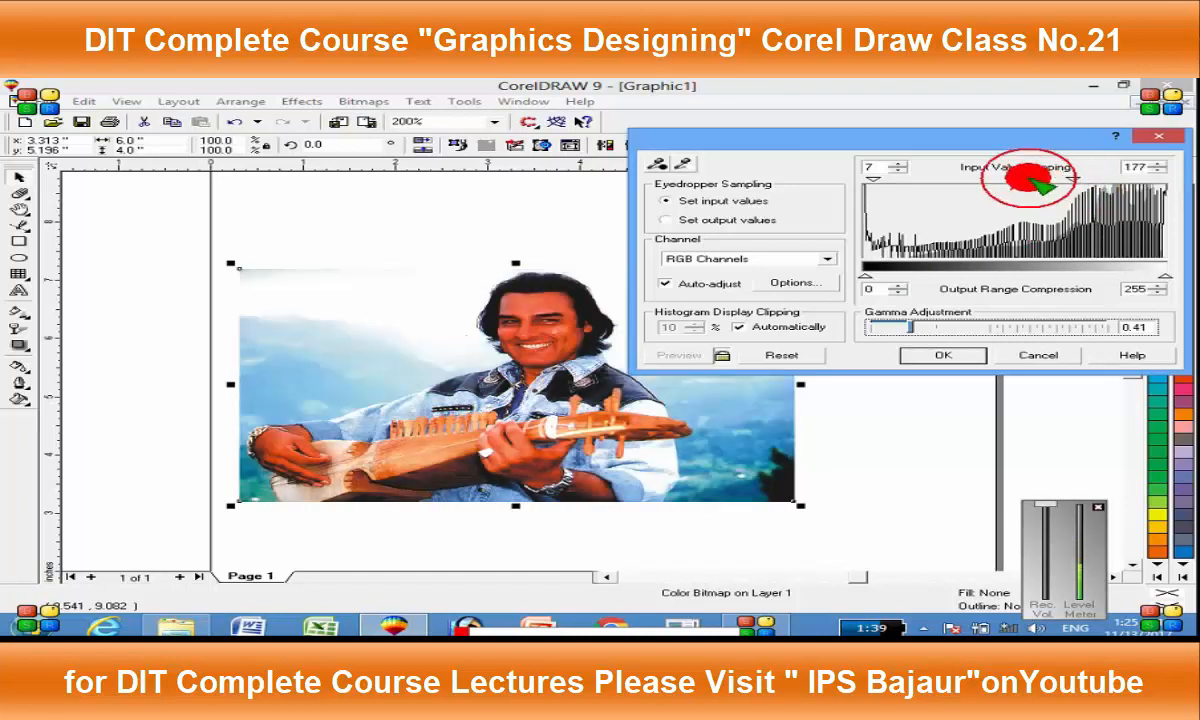
pyautogui.moveTo(1075, 180); pyautogui.dragTo(1039, 182)
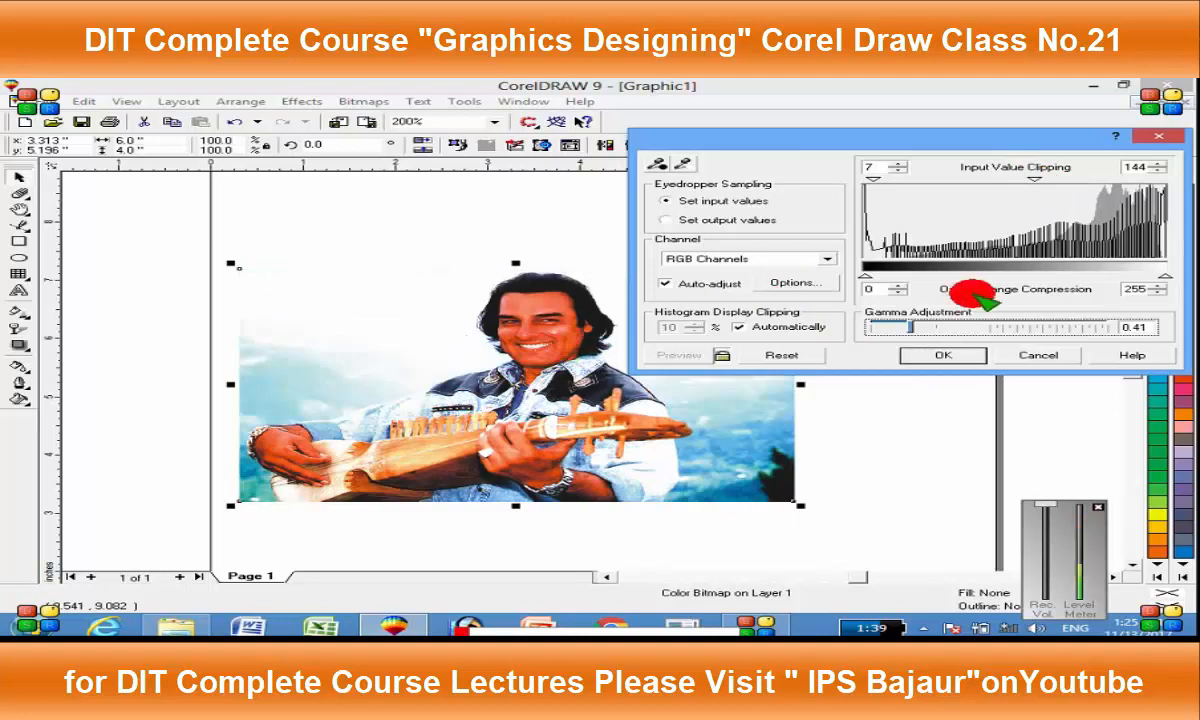
pyautogui.click(1040, 358)
# Step: Open Color Balance for the photo, set Cyan -- Red to -56, and turn on automatic preview
pyautogui.click(298, 102)
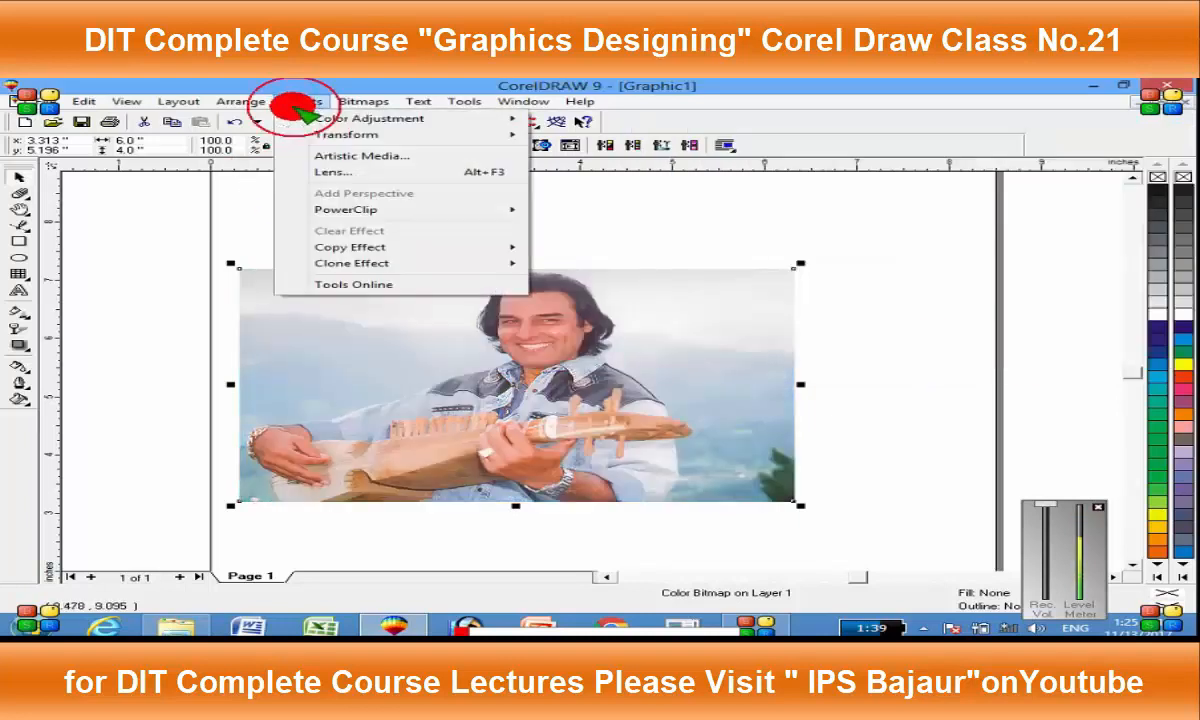
pyautogui.moveTo(405, 118)
pyautogui.moveTo(492, 134)
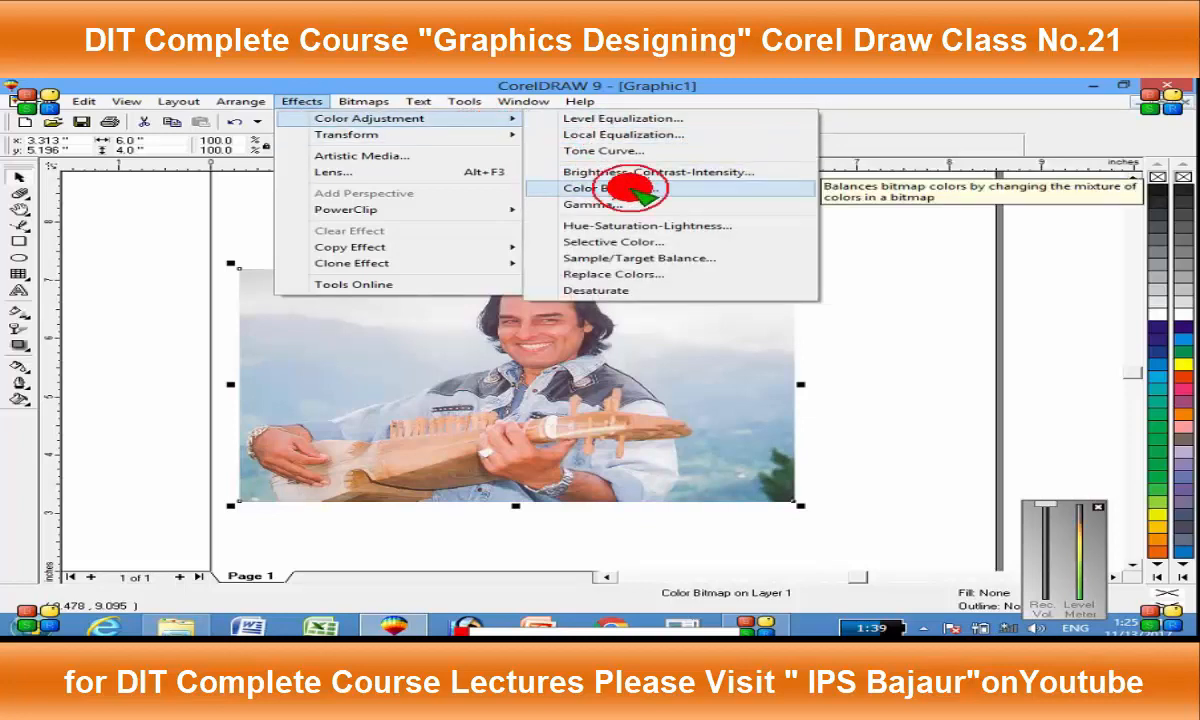
pyautogui.click(640, 190)
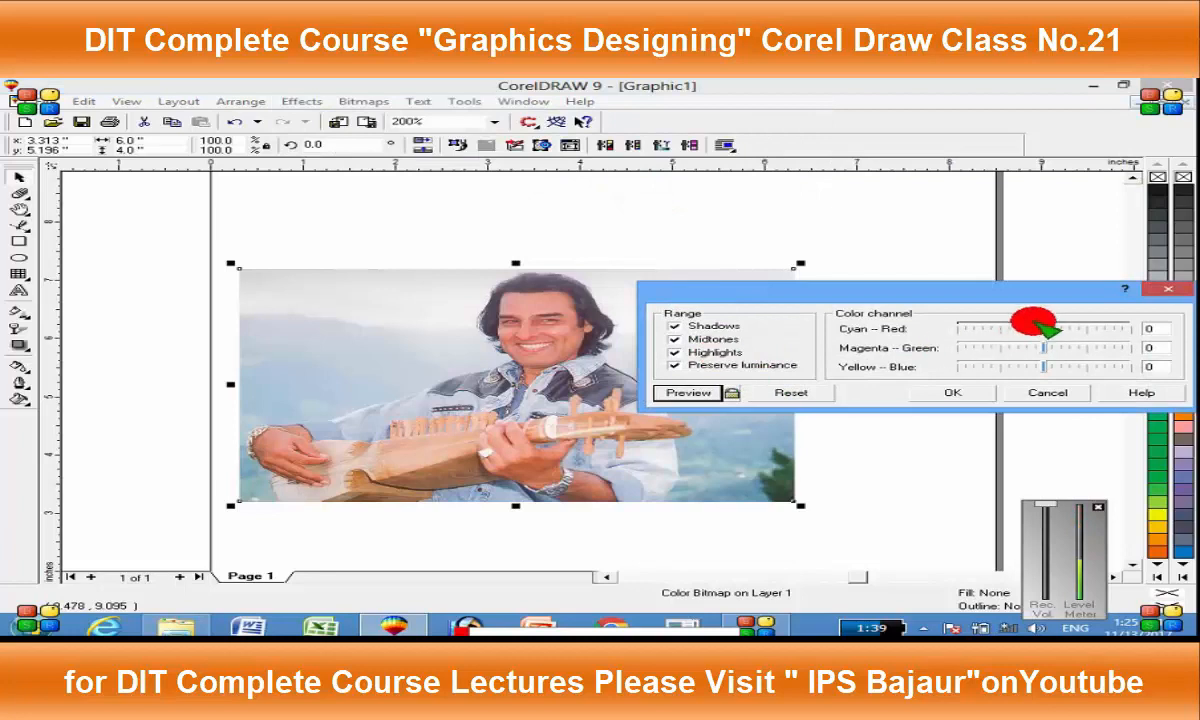
pyautogui.moveTo(1040, 323); pyautogui.dragTo(965, 337)
pyautogui.click(733, 394)
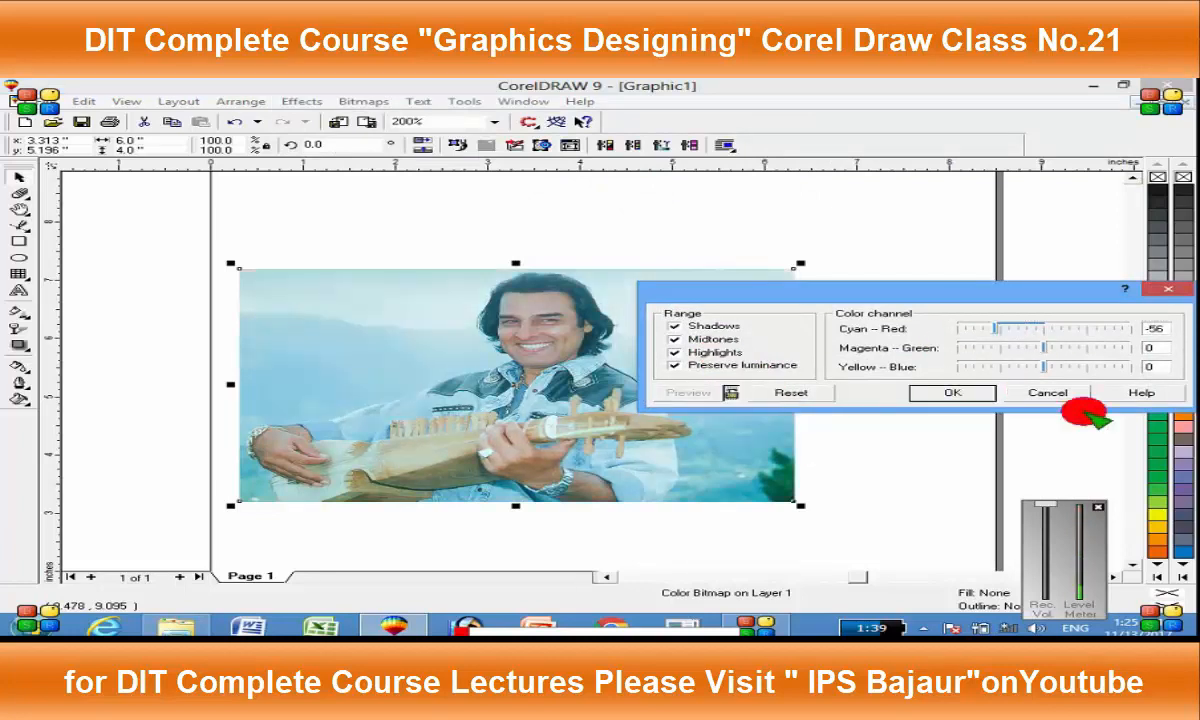